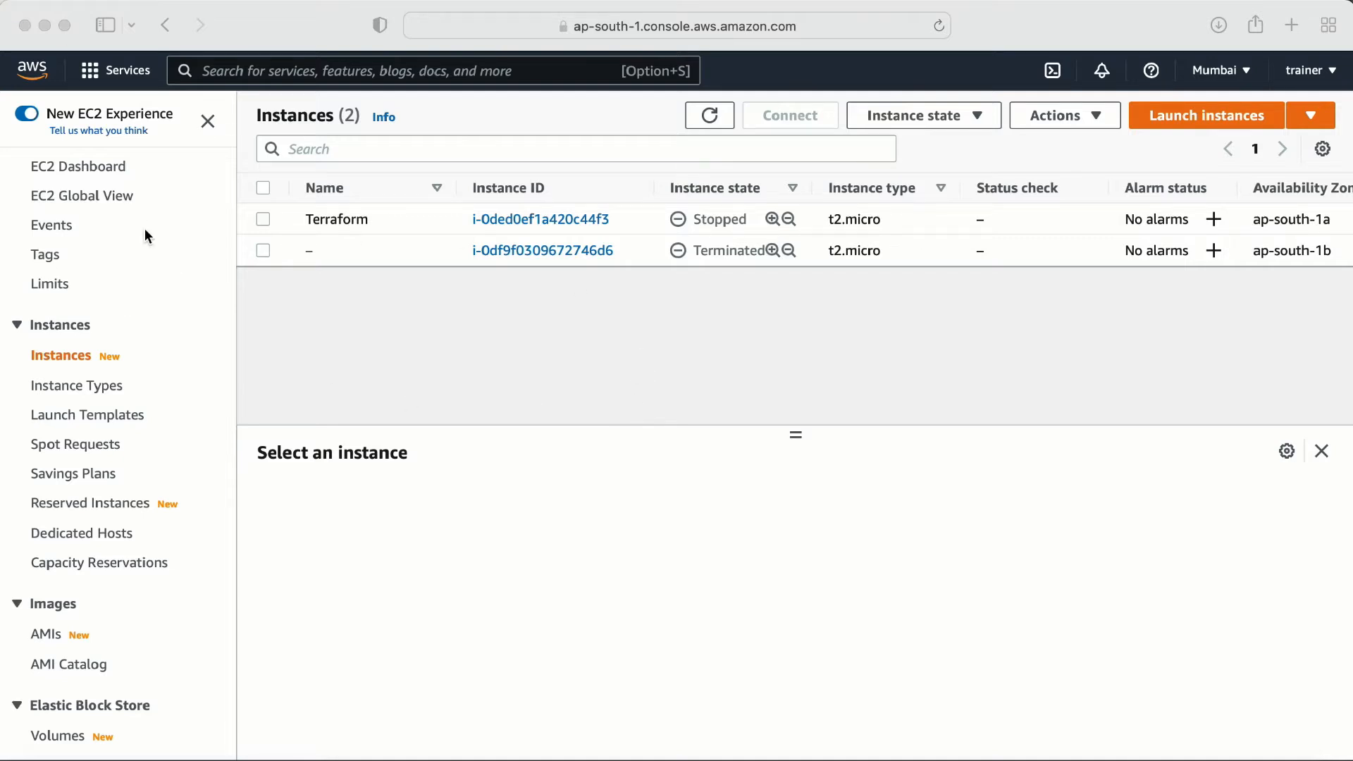
# Search the AWS services for ec2 and open the EC2 service.
pyautogui.click(210, 74)
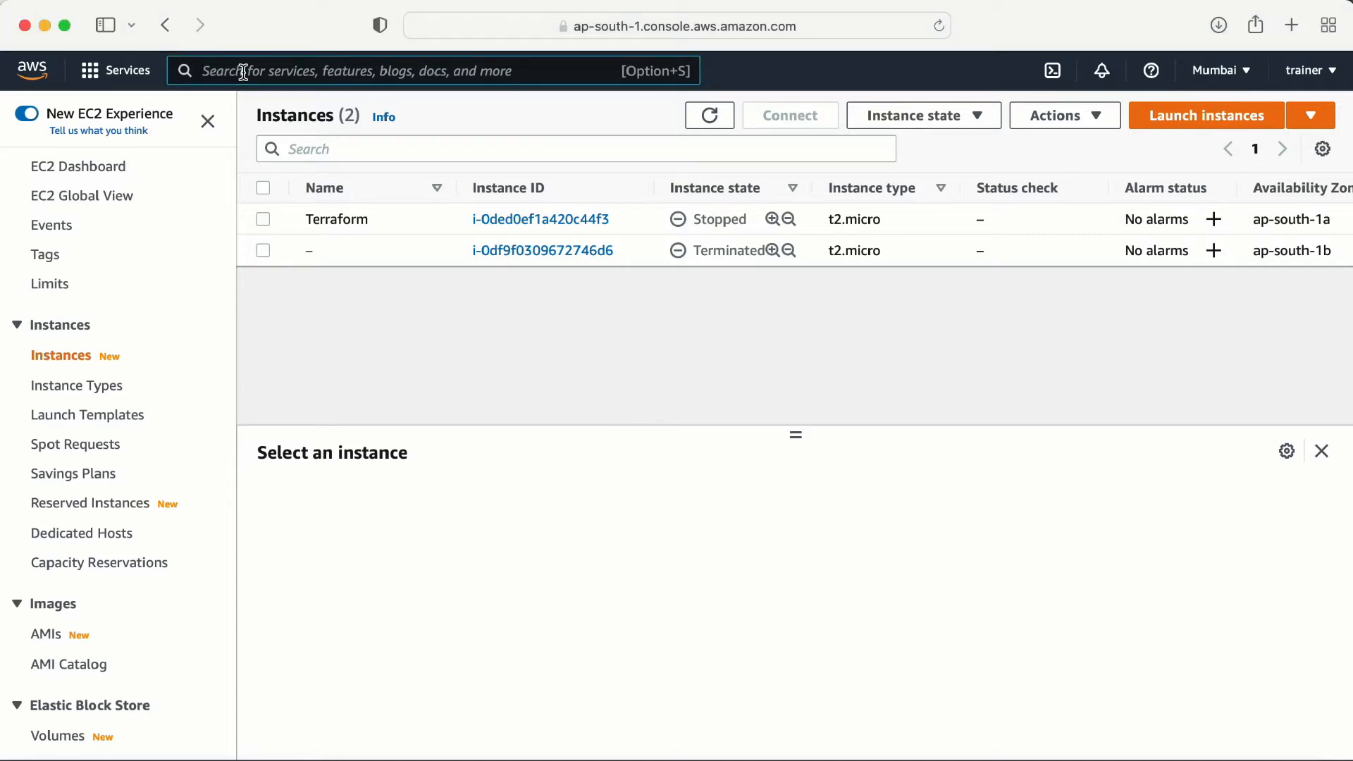
pyautogui.write('ec2')
pyautogui.moveTo(481, 233)
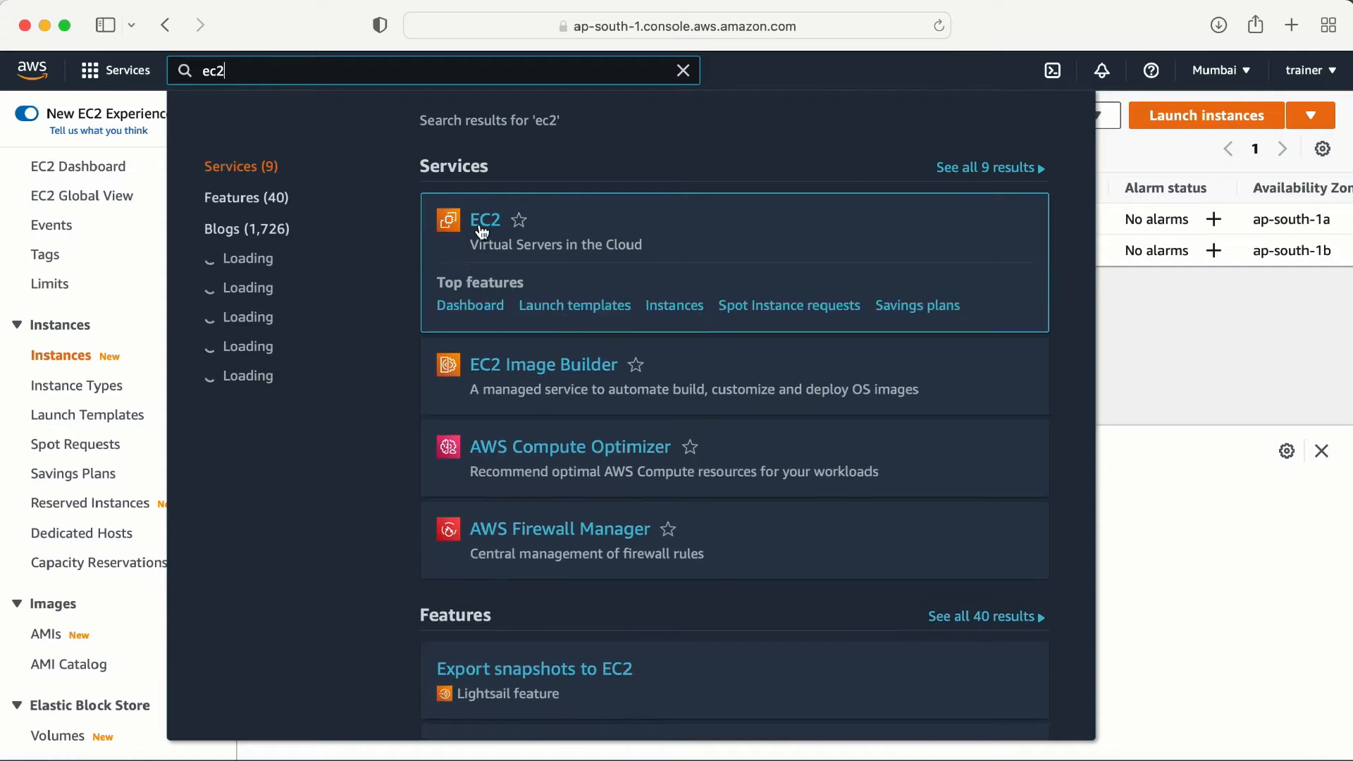
pyautogui.click(491, 224)
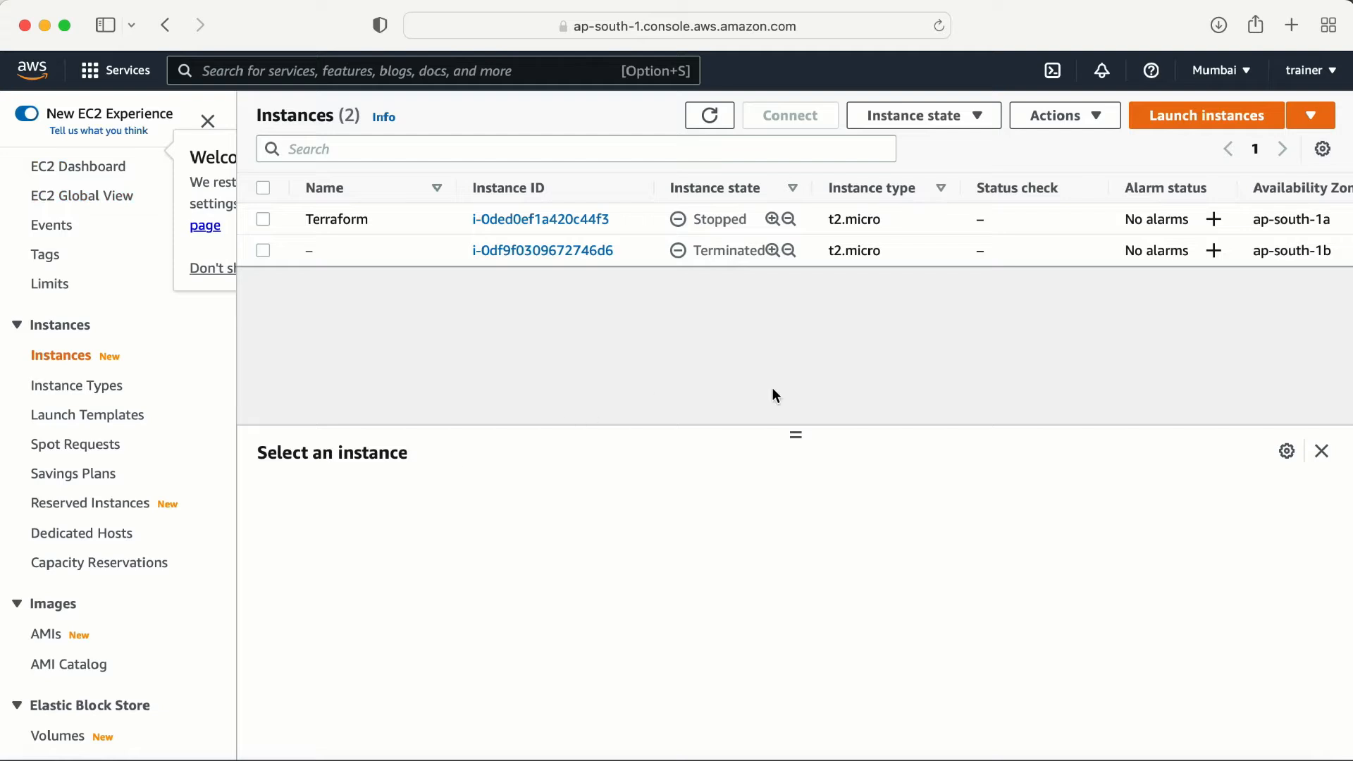
# Check the state of the Terraform instance in the instances list, leaving it unselected.
pyautogui.hotkey('alt', 's')
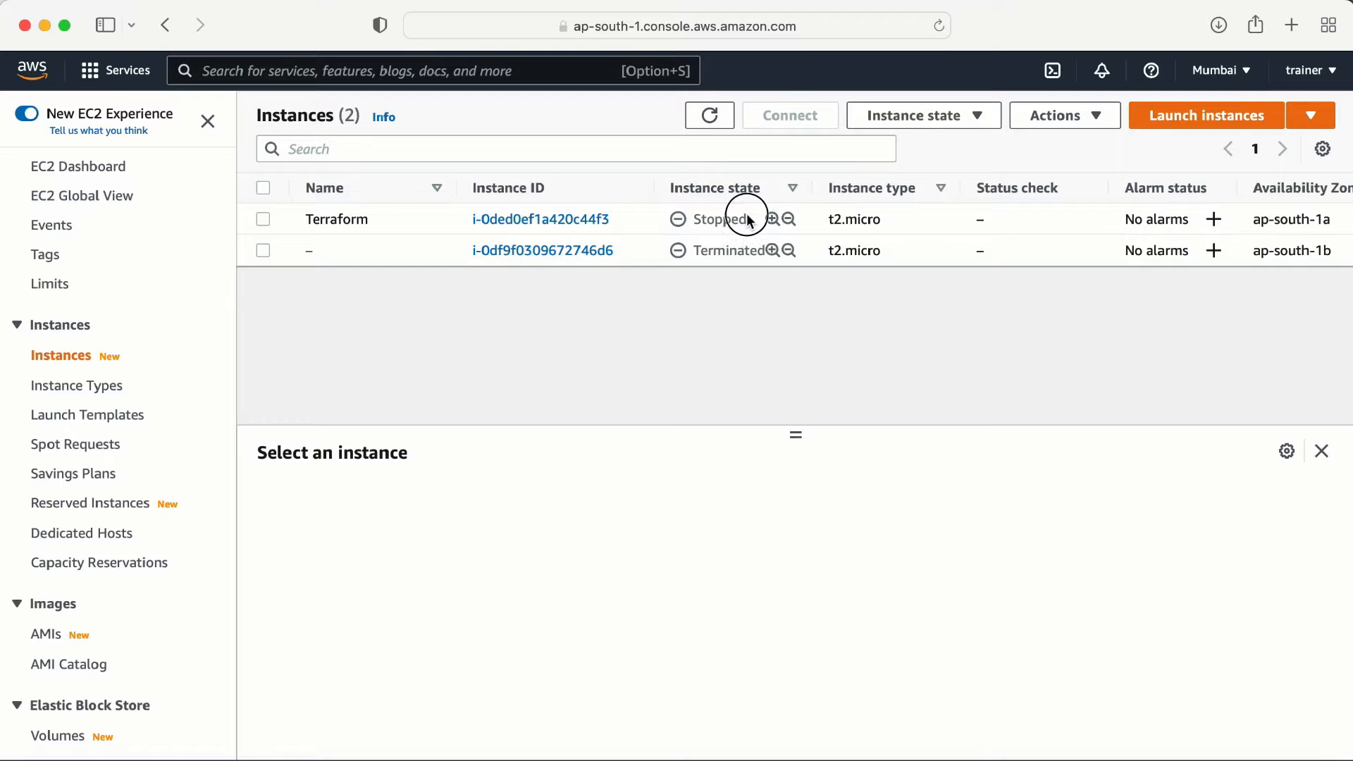
pyautogui.moveTo(748, 220); pyautogui.dragTo(707, 221)
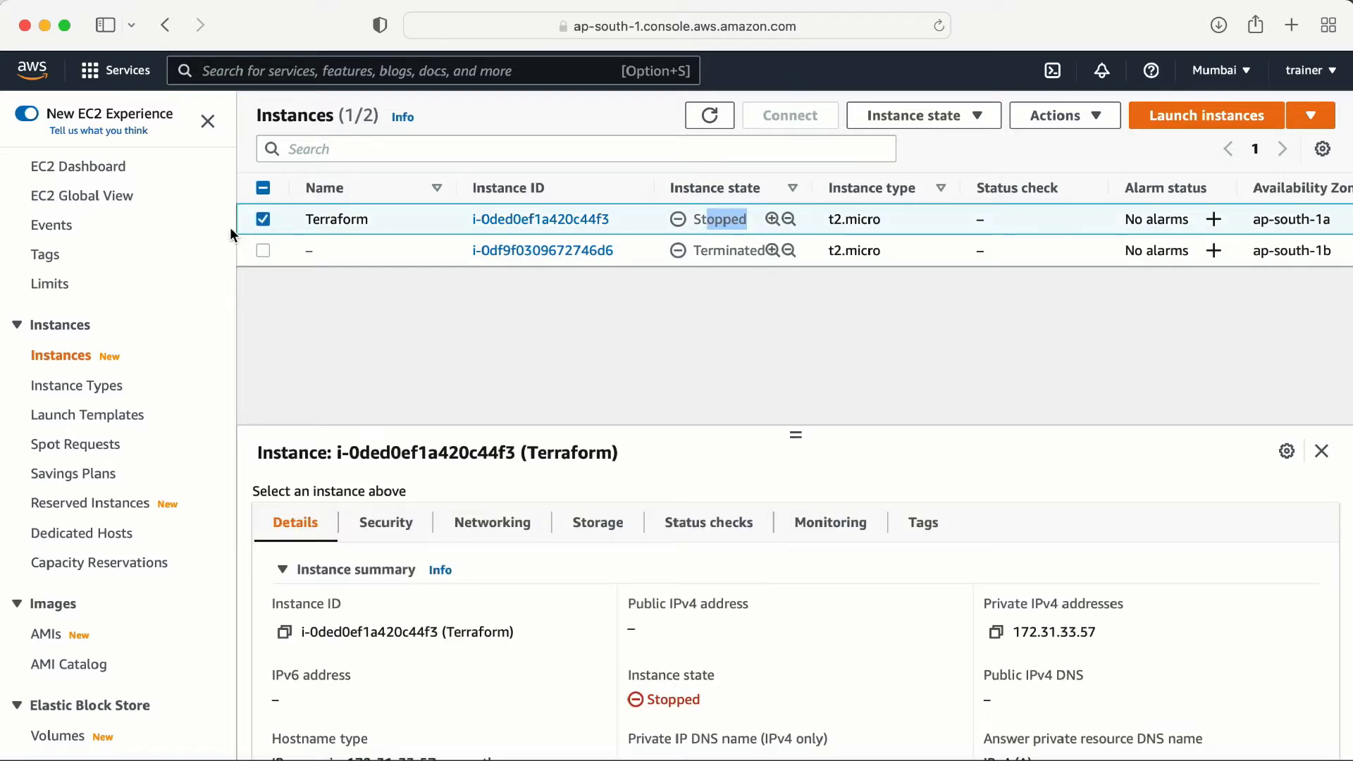
pyautogui.click(263, 219)
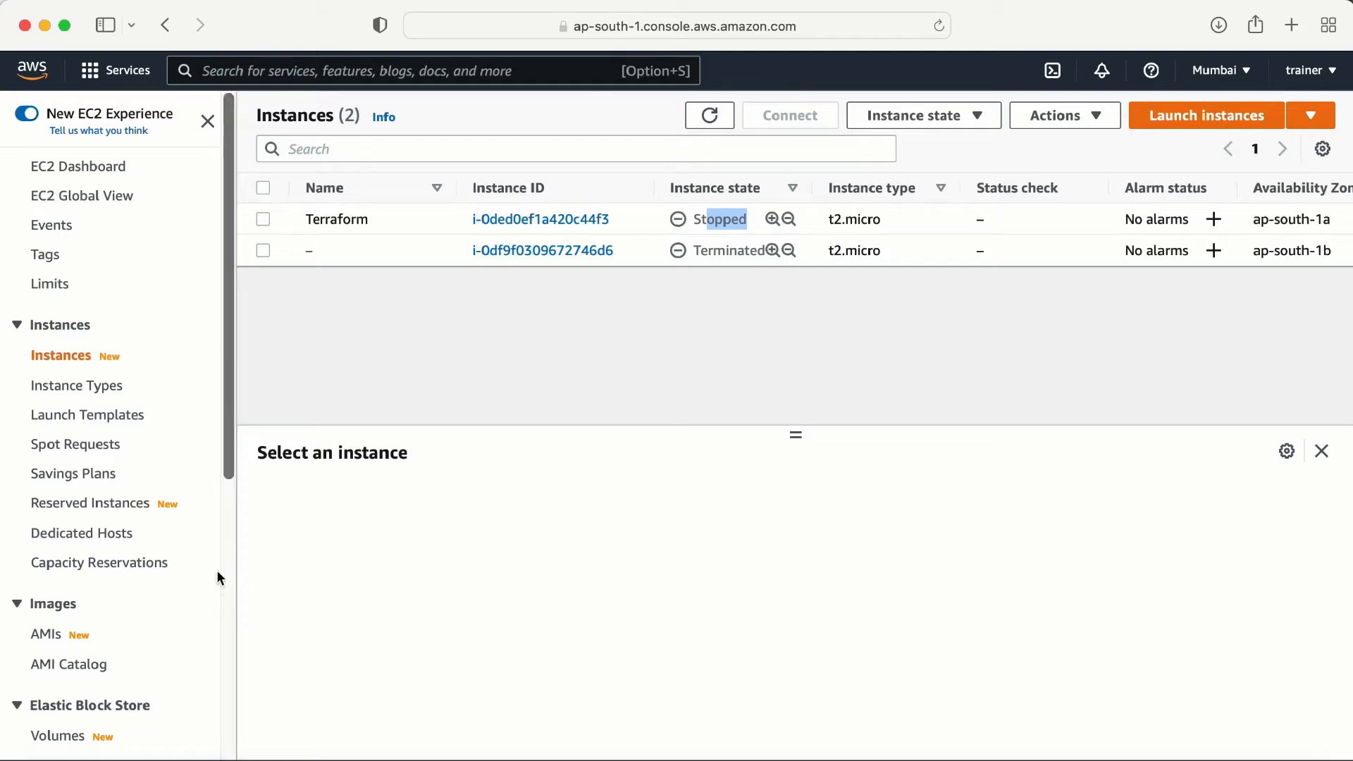
# Open the list of EC2 key pairs under Network & Security.
pyautogui.scroll(-2, 150, 573)
pyautogui.scroll(-7, 150, 573)
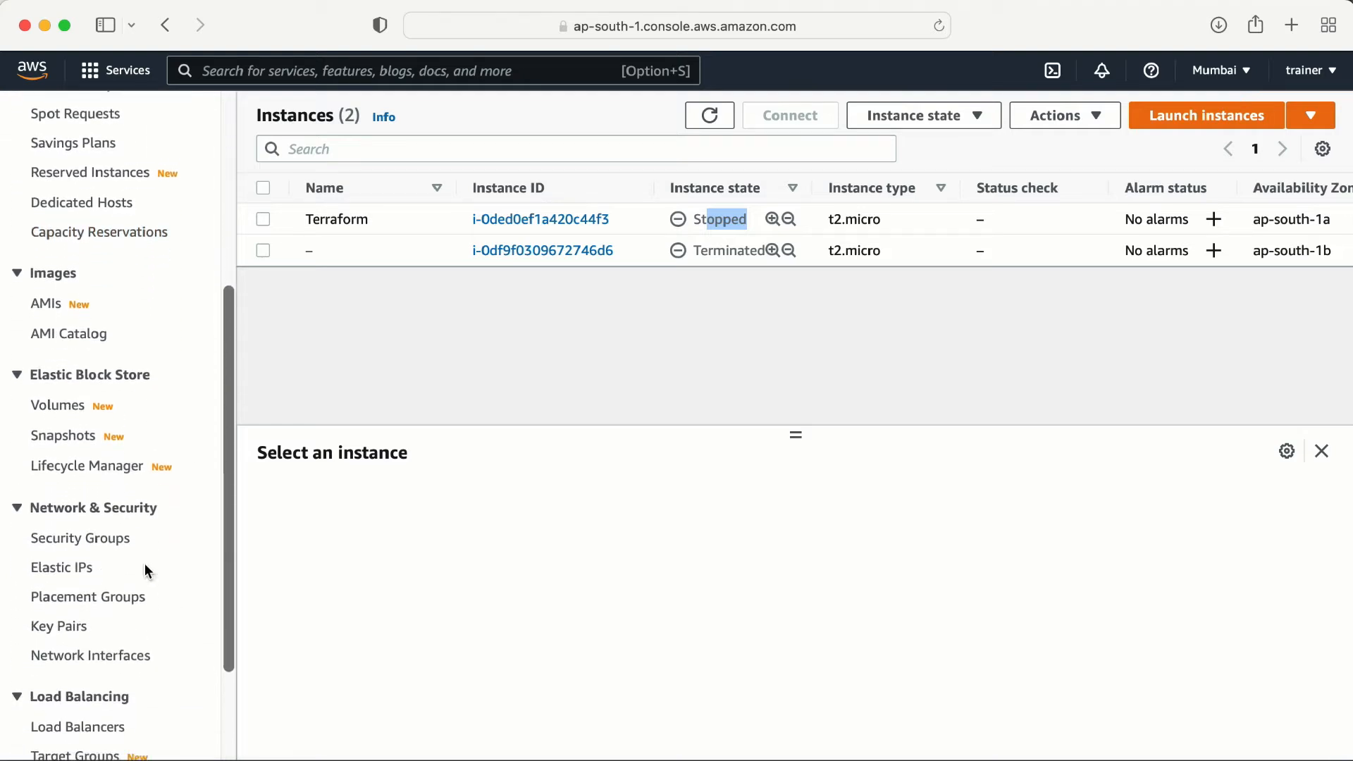
pyautogui.click(60, 625)
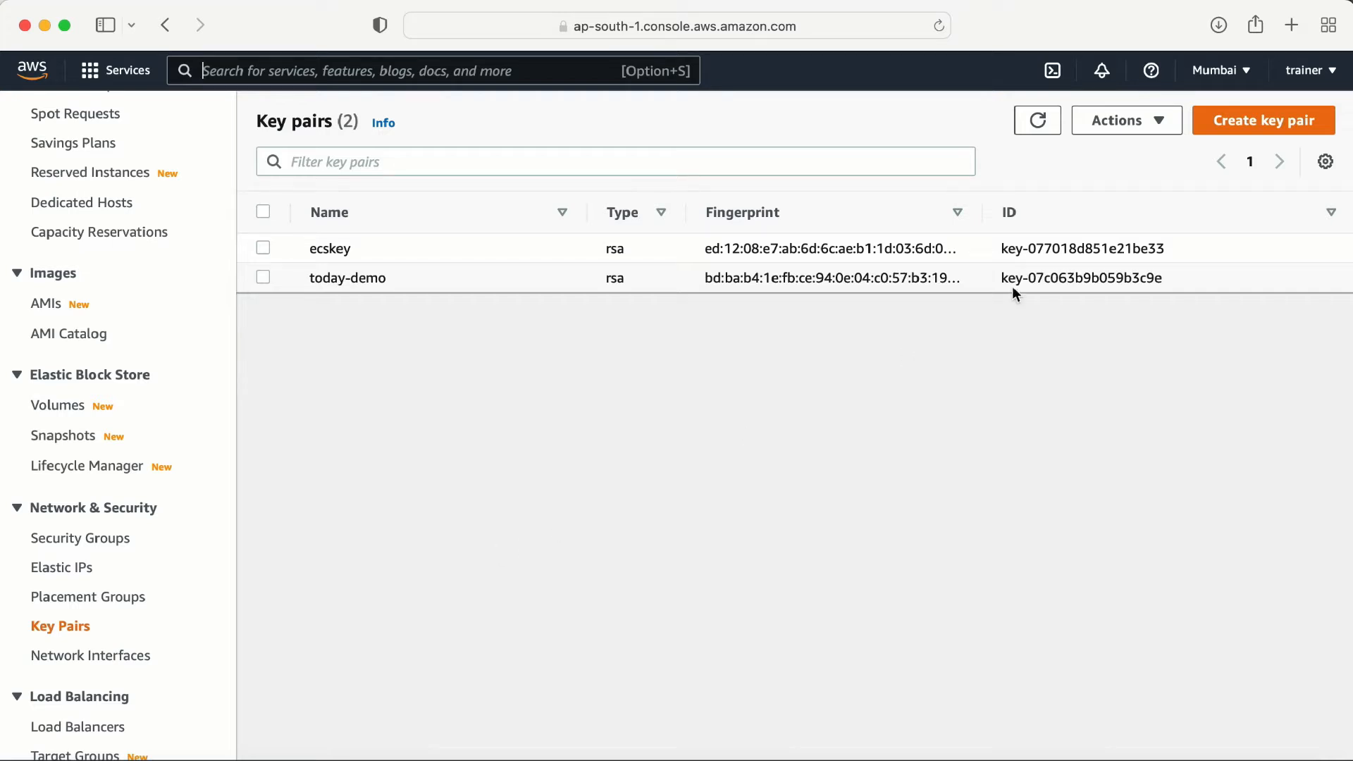
# Start creating a new key pair and choose ED25519 as its key pair type.
pyautogui.click(1257, 131)
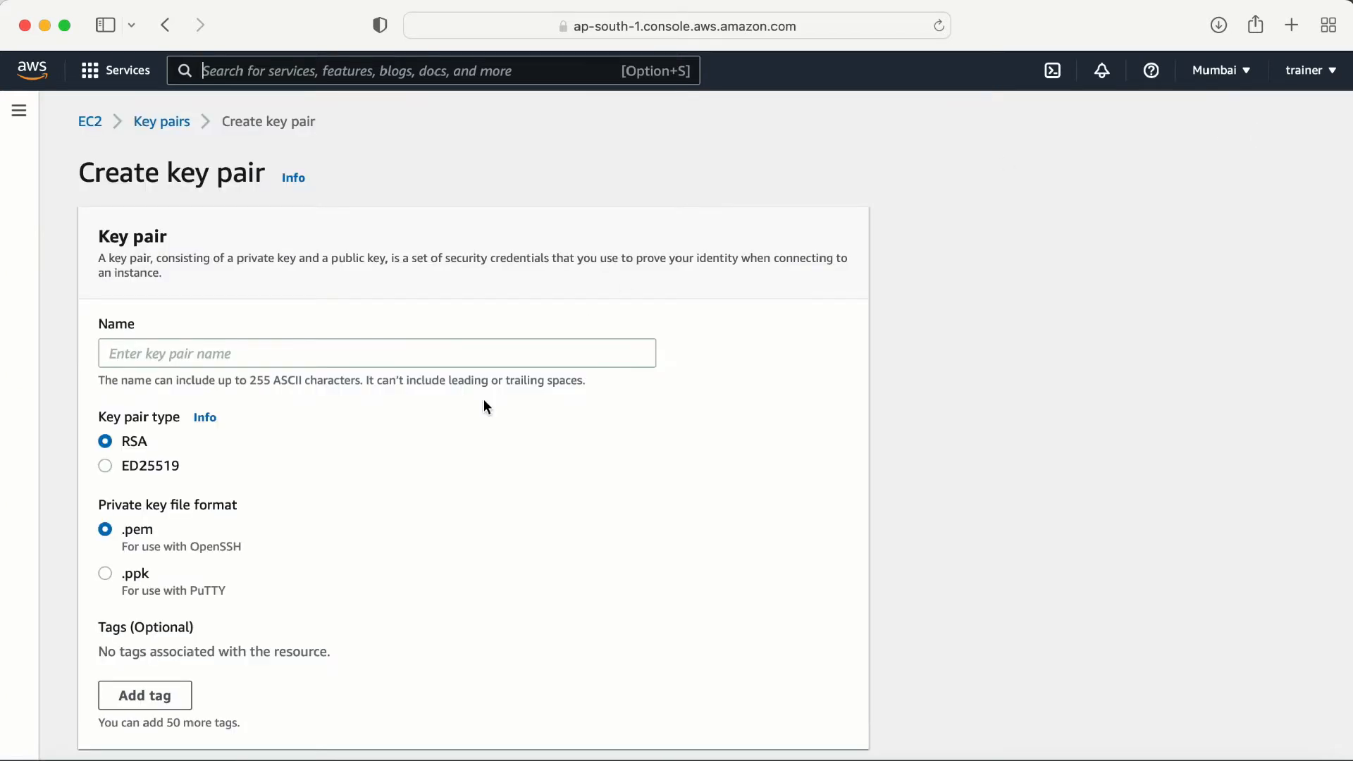
pyautogui.scroll(-2, 484, 399)
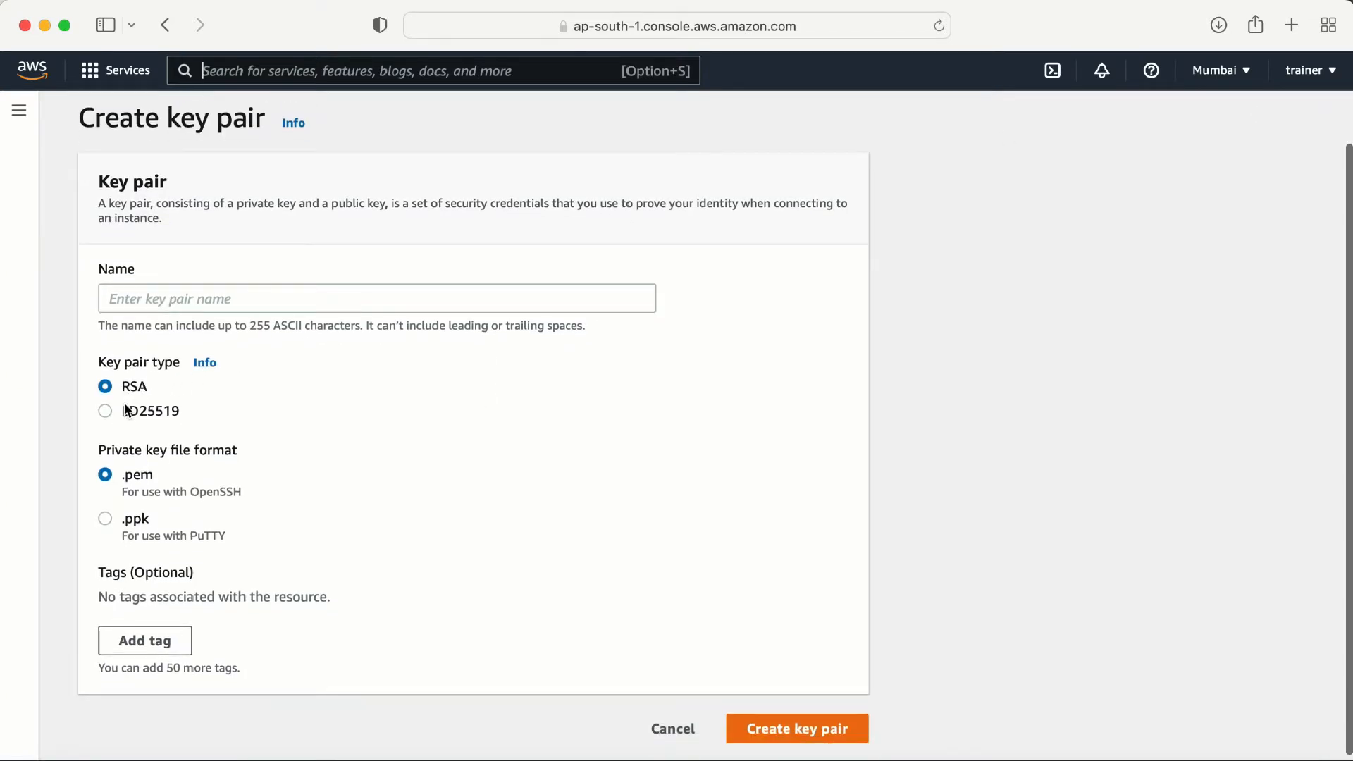
pyautogui.click(104, 412)
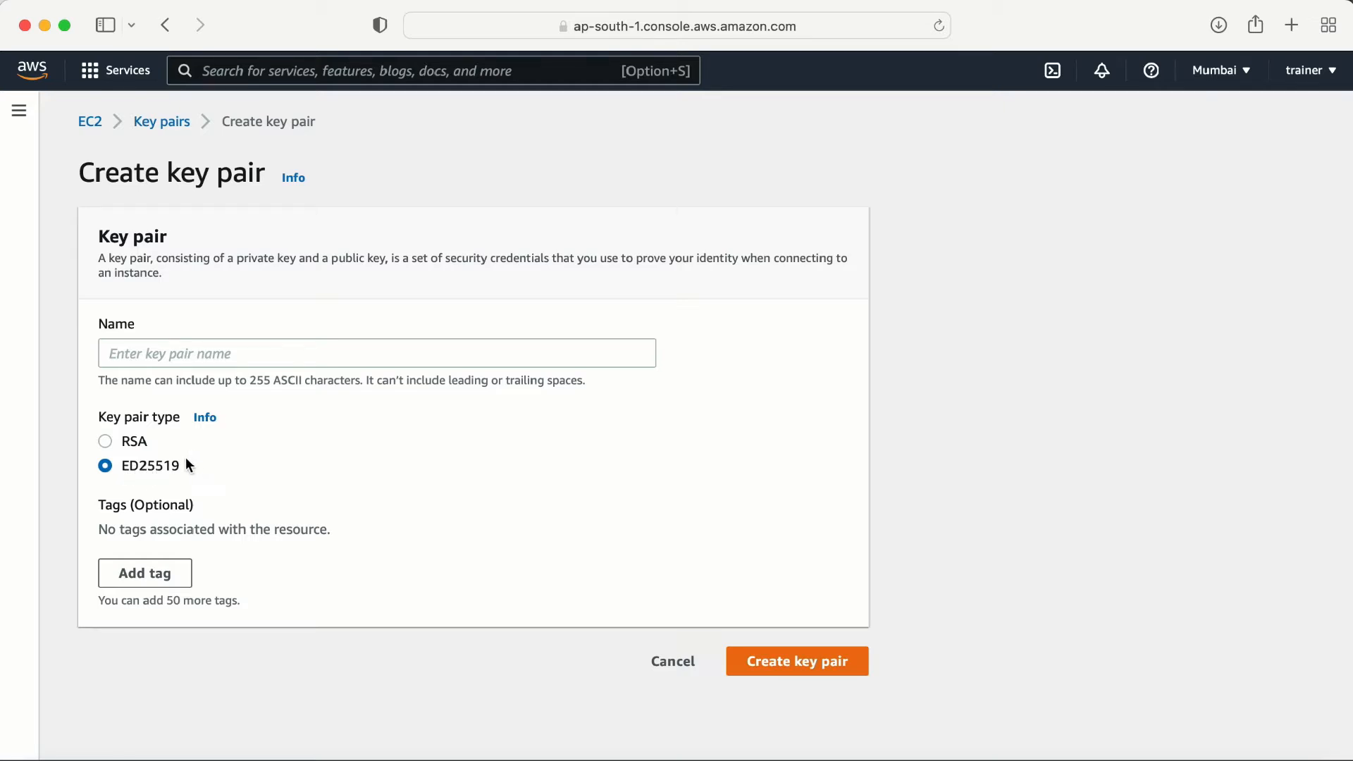
pyautogui.doubleClick(167, 461)
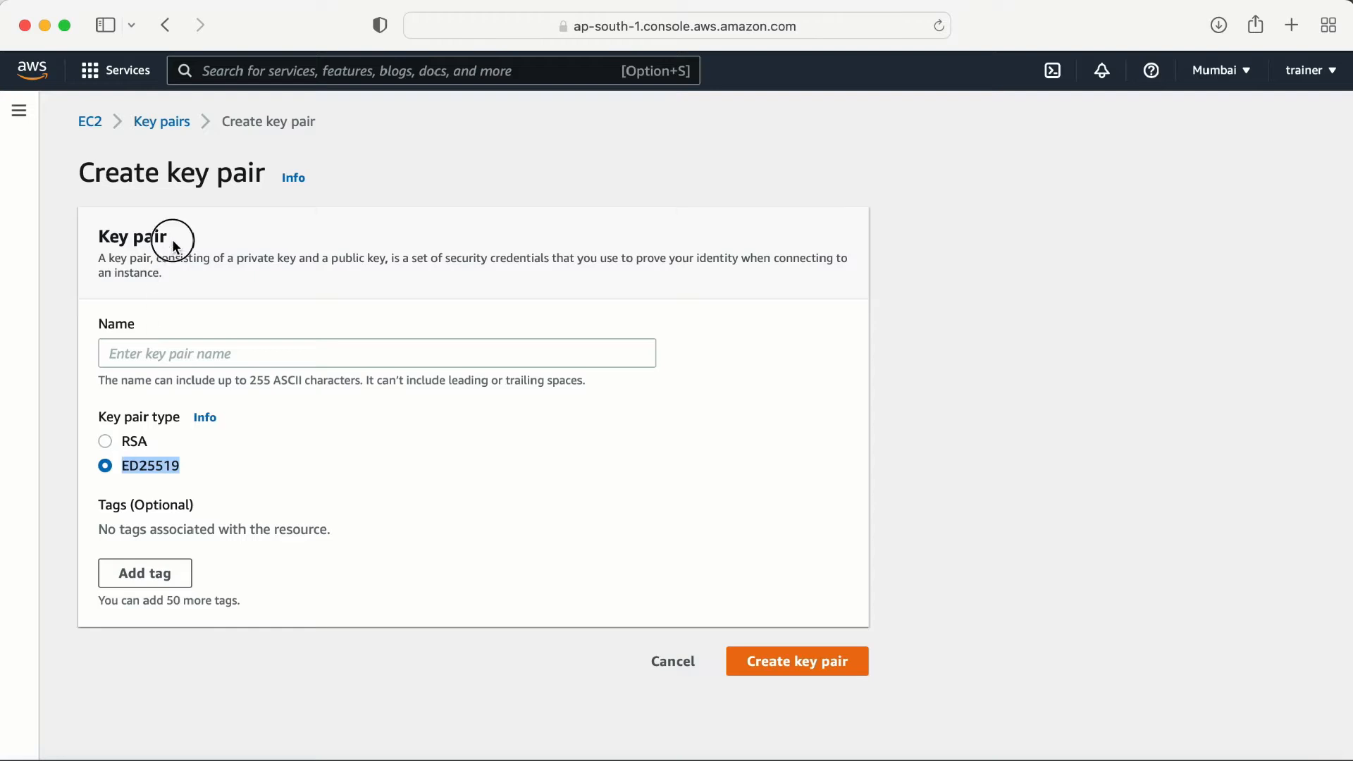
pyautogui.moveTo(176, 239); pyautogui.dragTo(99, 235)
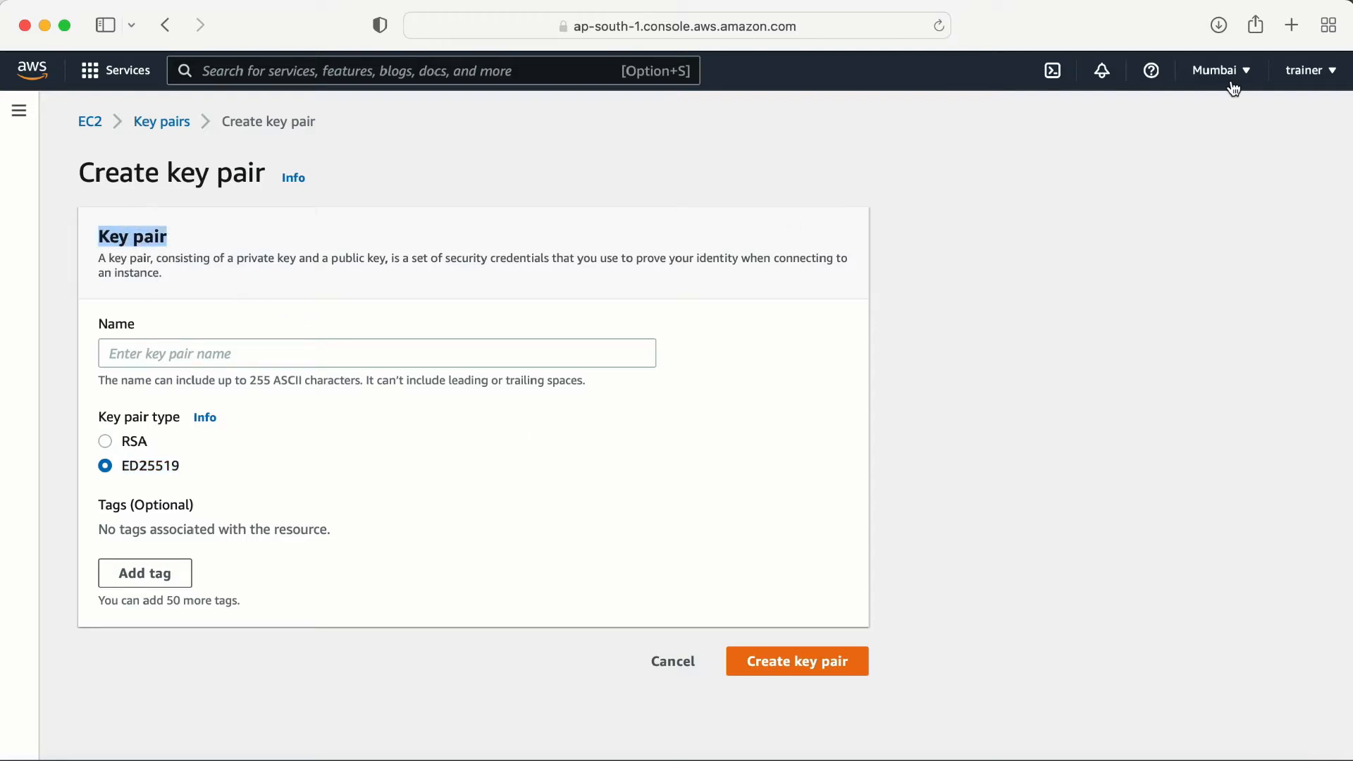
# Search the web for aws ec2 documentation in a new browser tab and open the AWS Documentation result.
pyautogui.click(1292, 31)
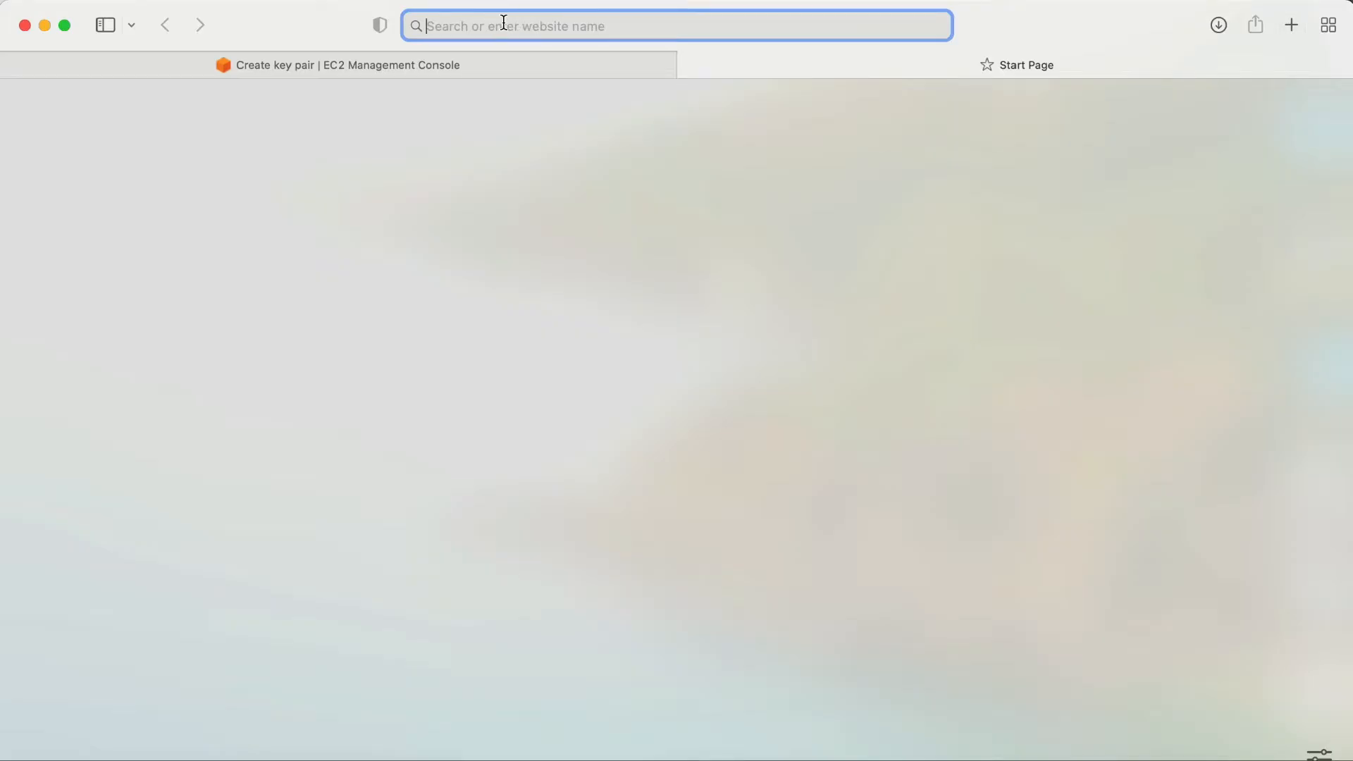
pyautogui.write('aws')
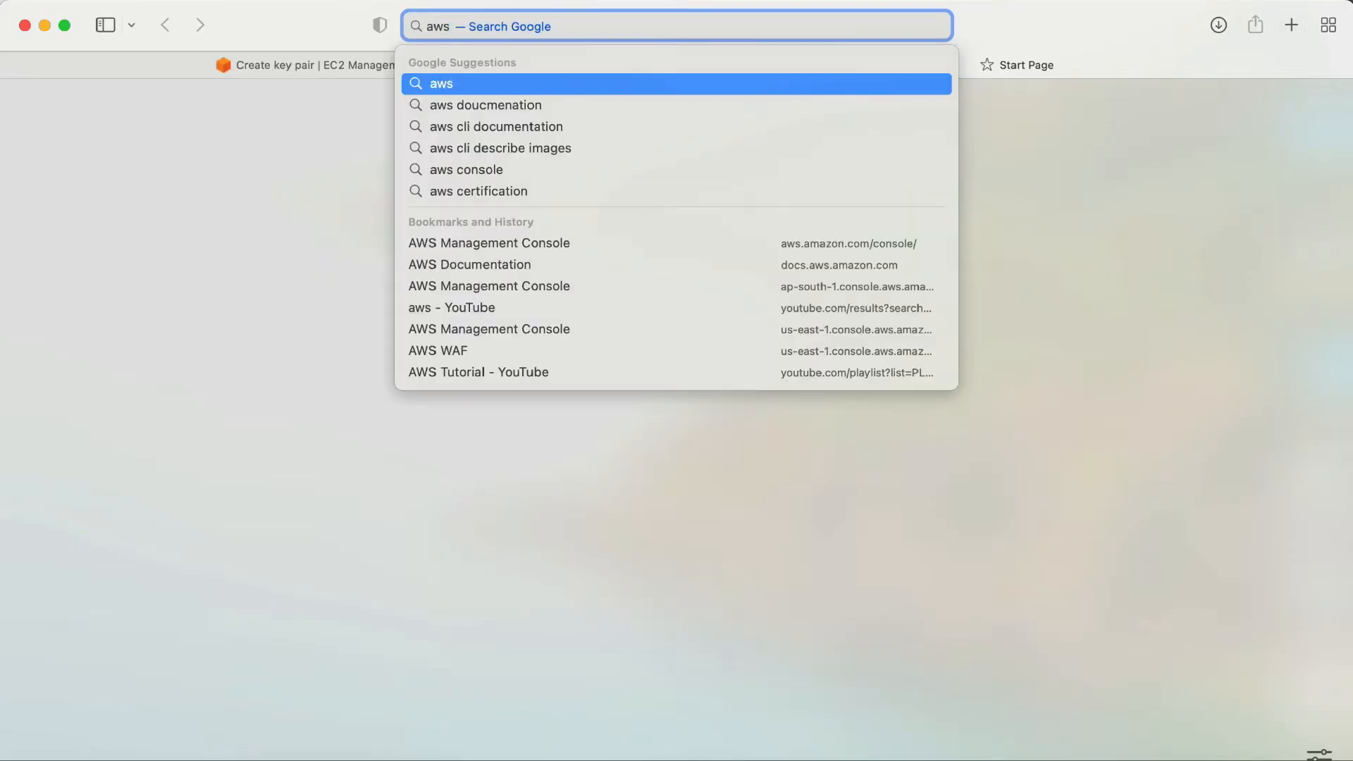
pyautogui.write(' ec2 documentation')
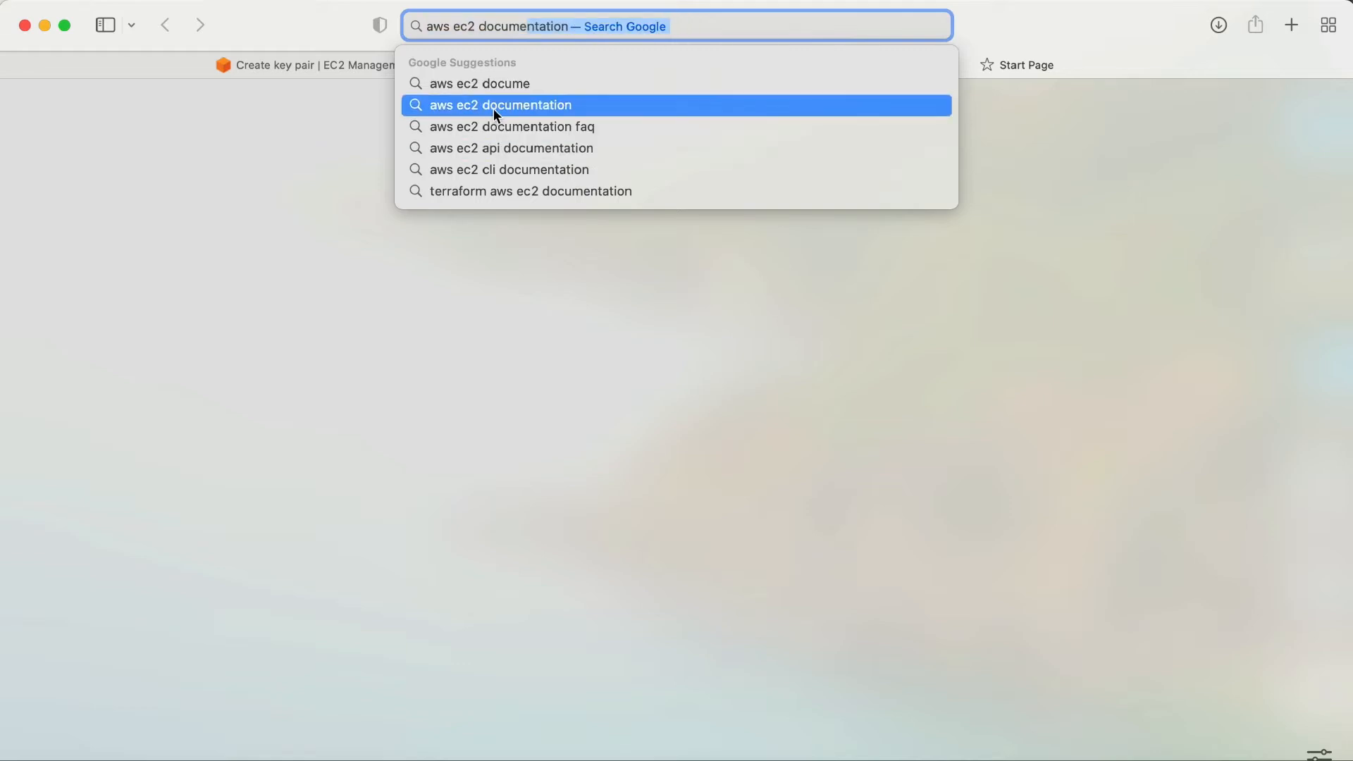
pyautogui.click(493, 107)
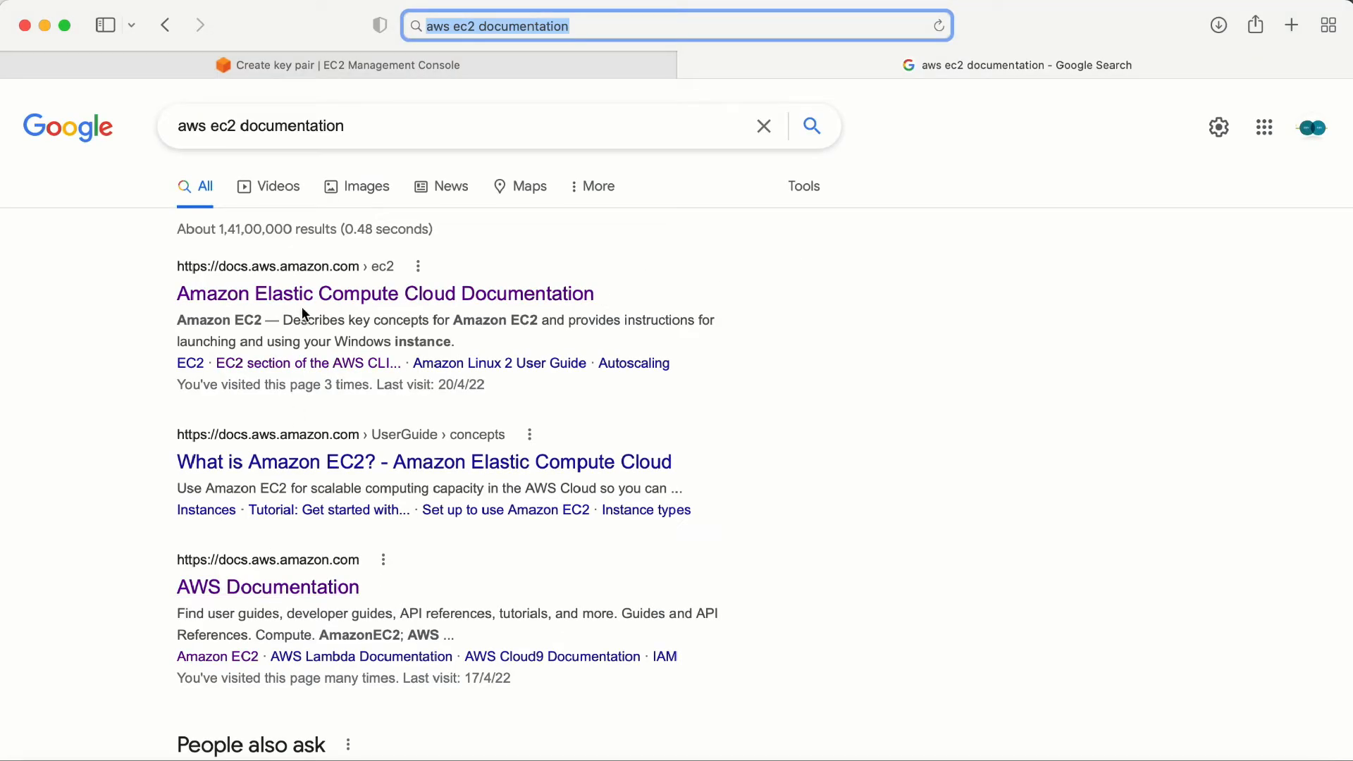
pyautogui.click(265, 592)
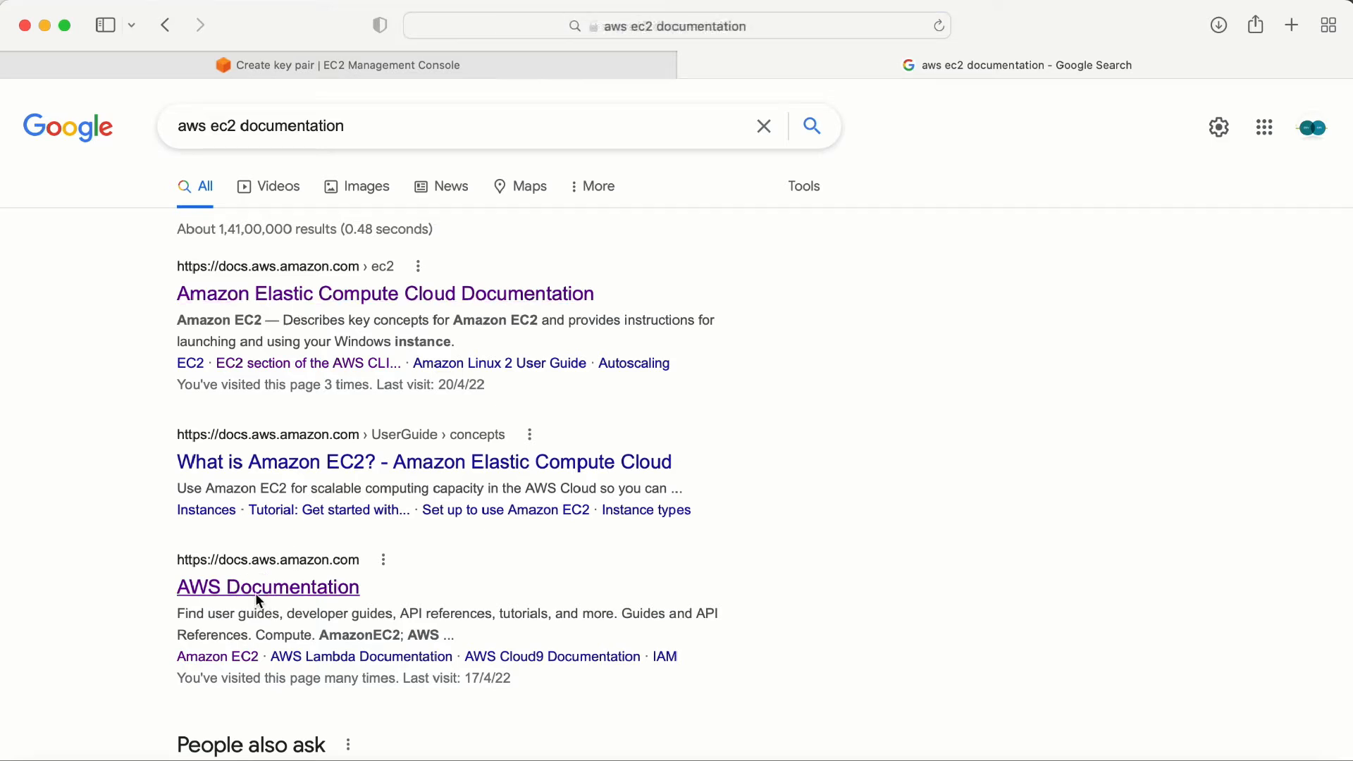
# Go to the Amazon EC2 documentation and open the PDF of the User Guide for Windows Instances.
pyautogui.scroll(-20, 586, 546)
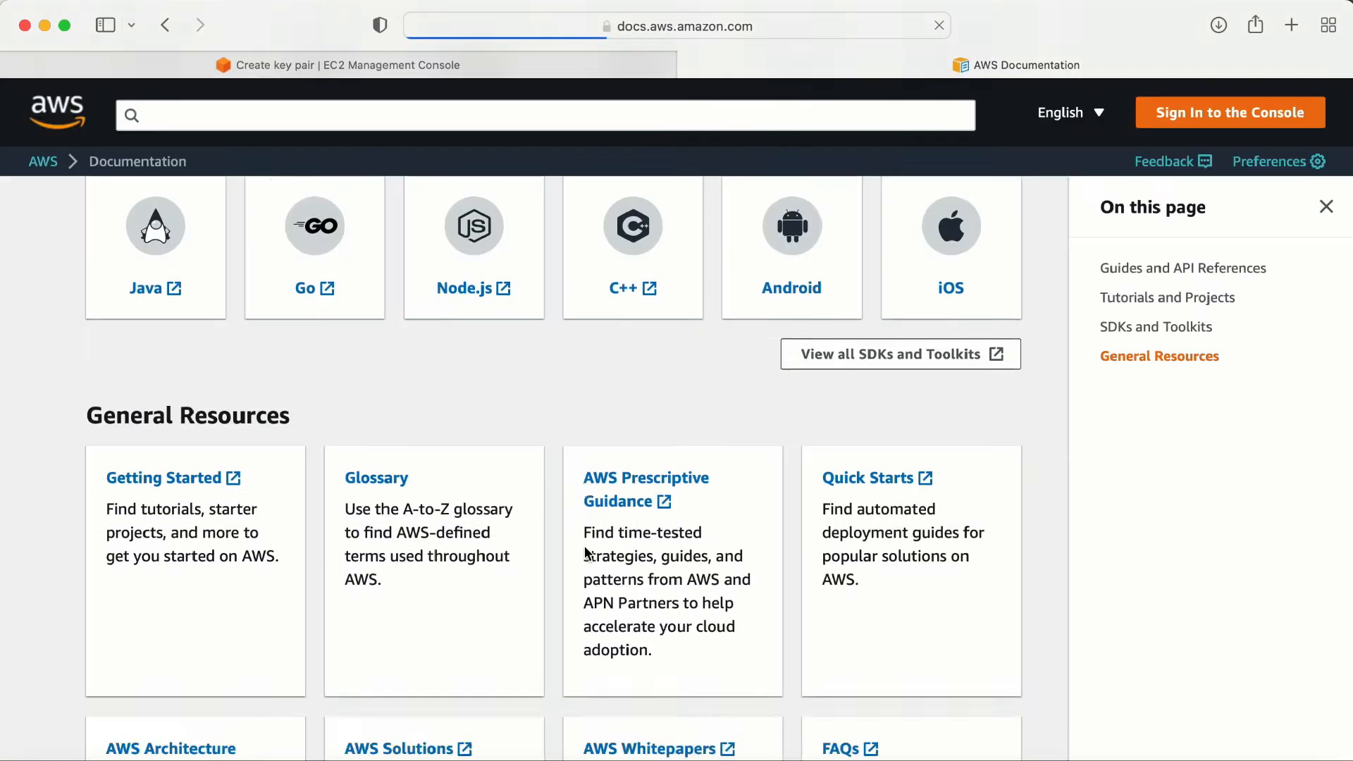
pyautogui.scroll(15, 485, 543)
pyautogui.scroll(20, 485, 550)
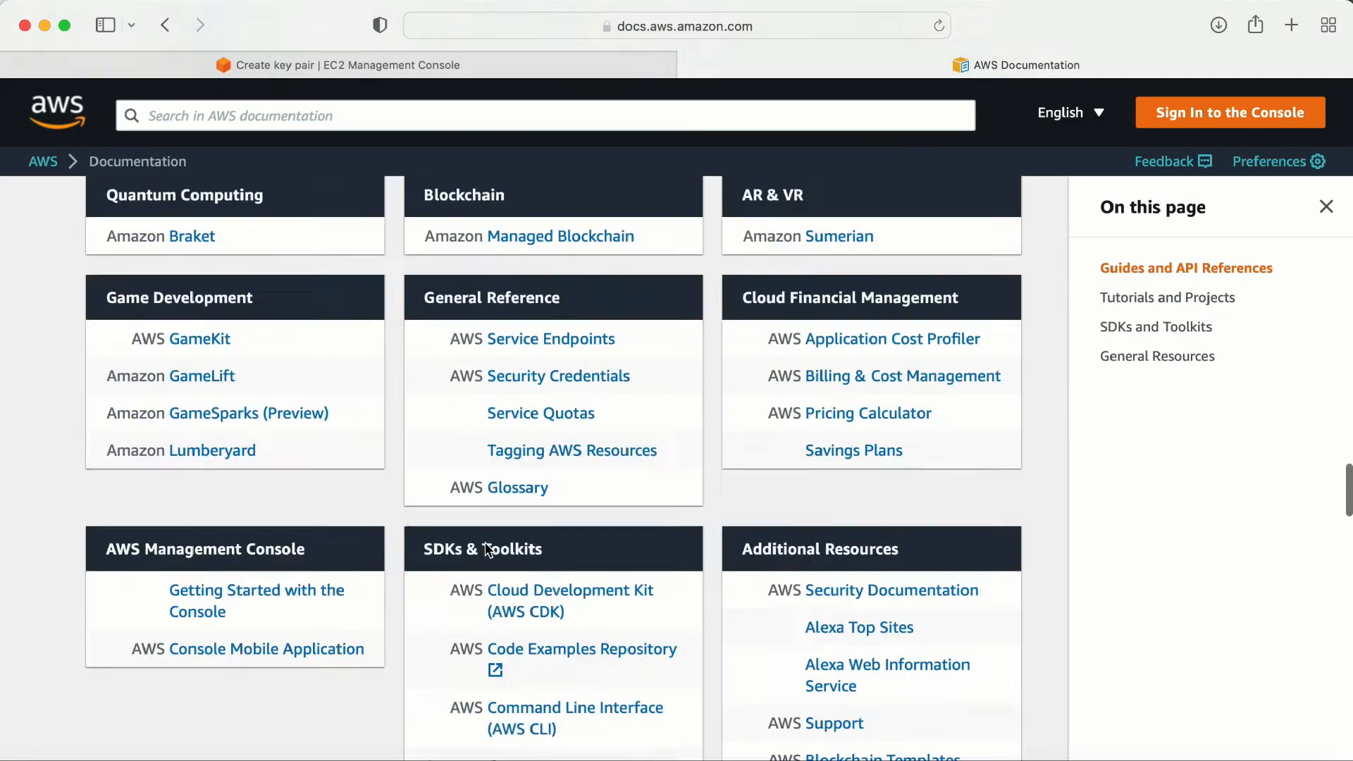
pyautogui.scroll(20, 485, 543)
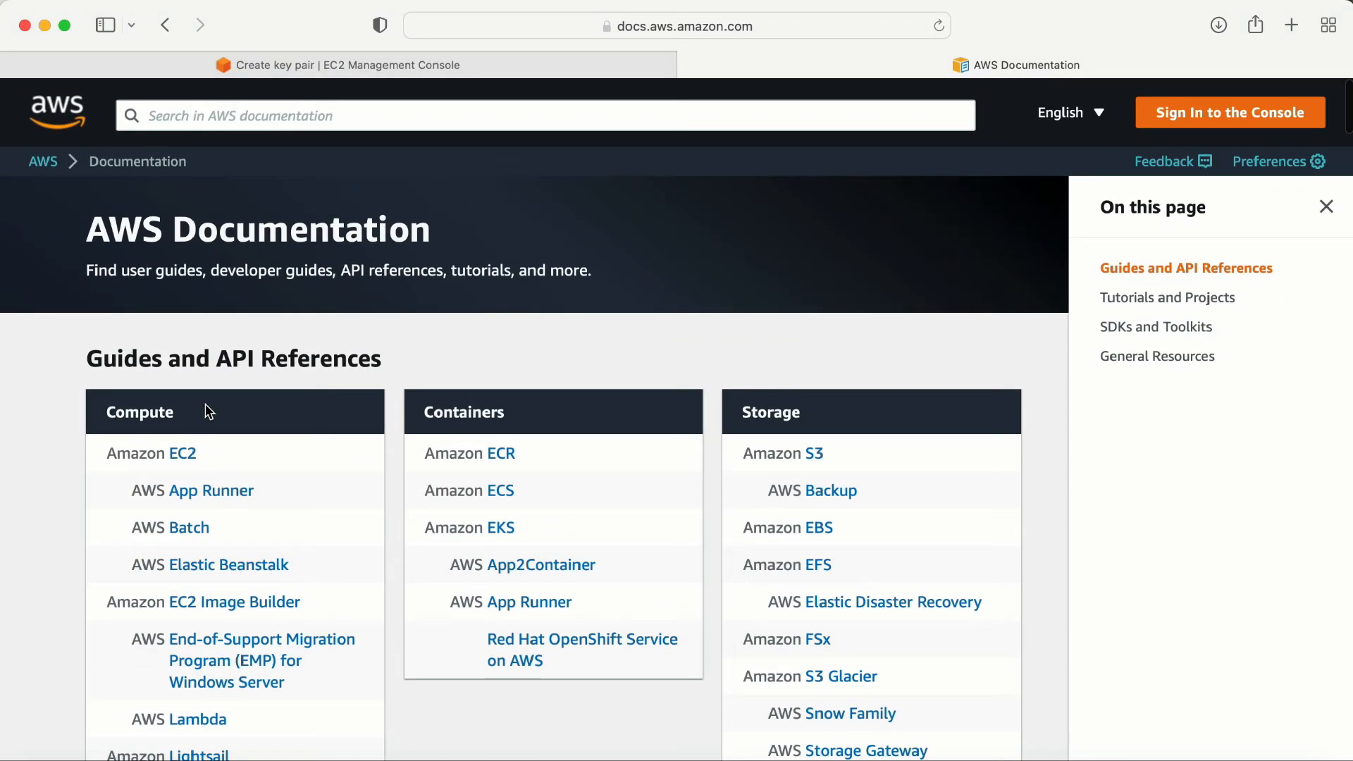
pyautogui.click(183, 453)
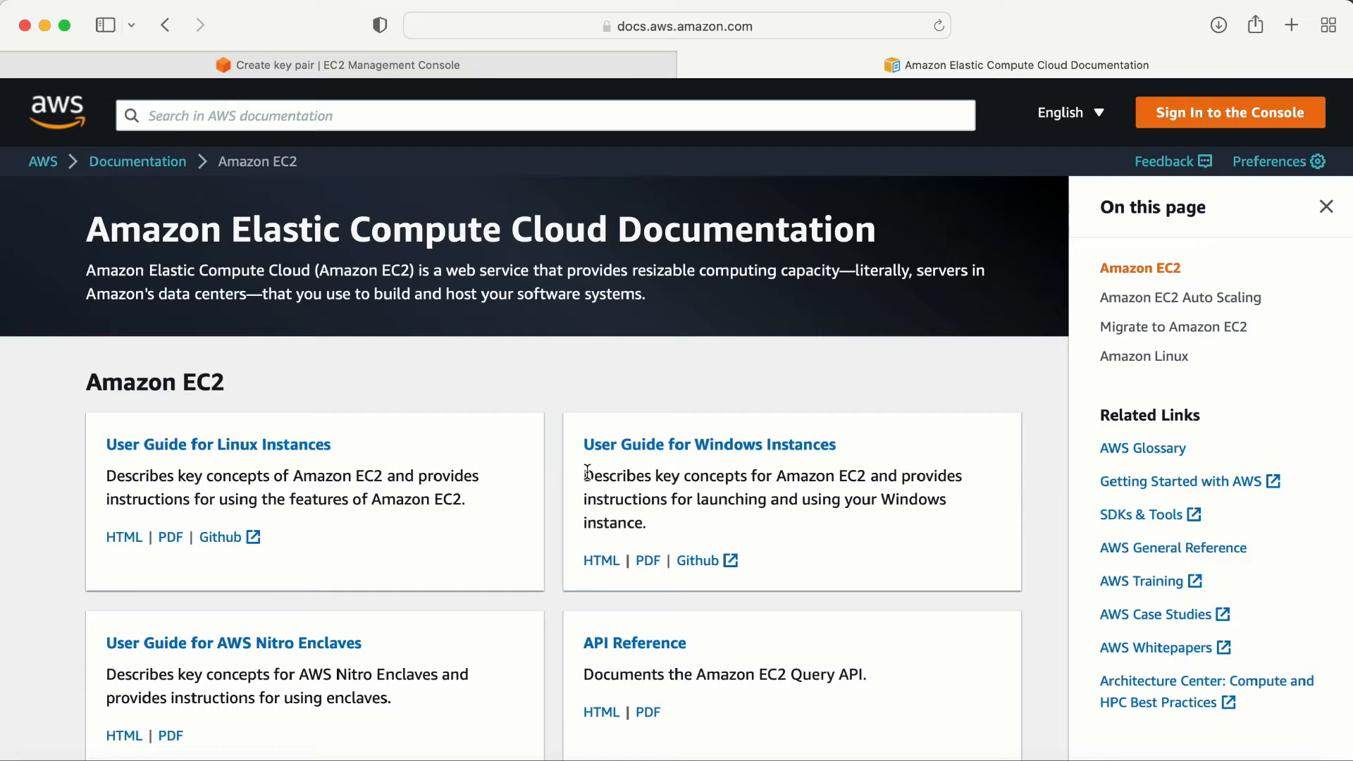
pyautogui.click(648, 561)
pyautogui.scroll(-10, 654, 354)
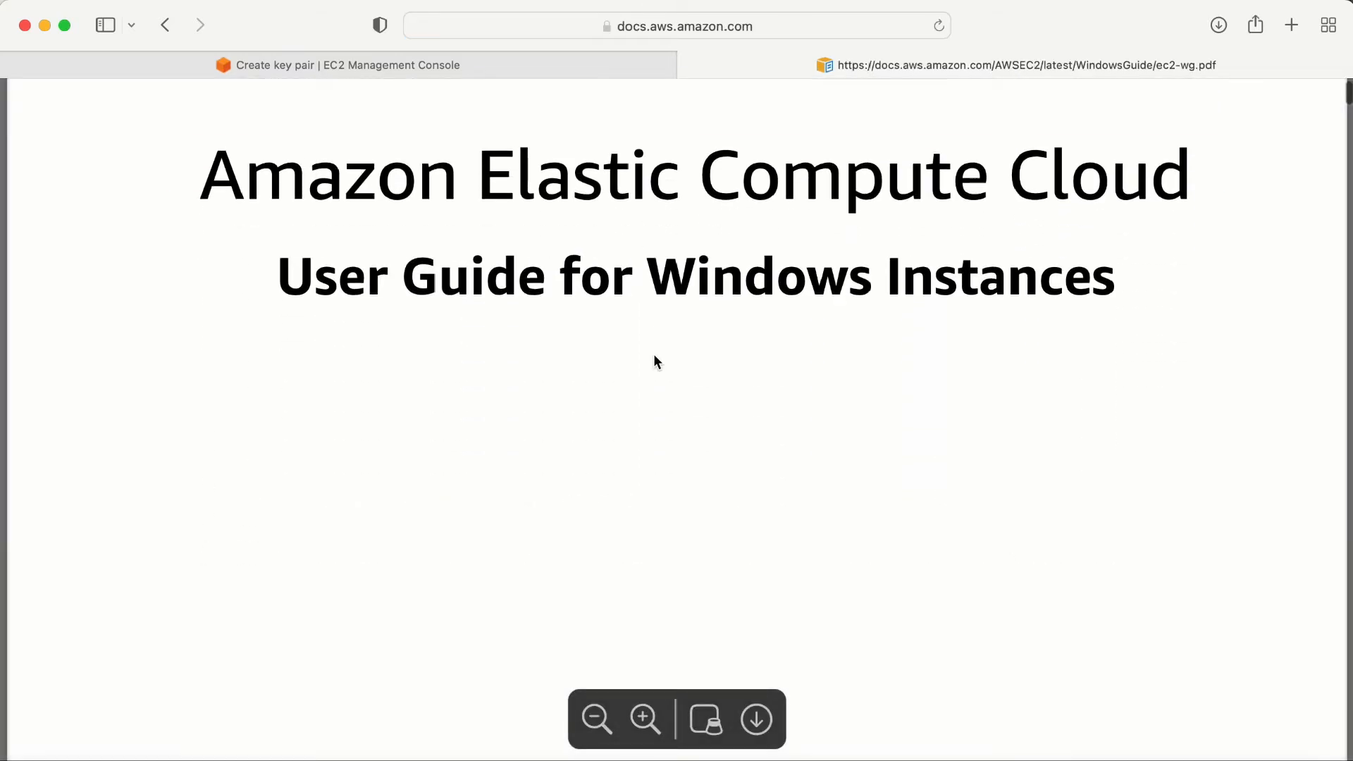
pyautogui.scroll(-2, 657, 362)
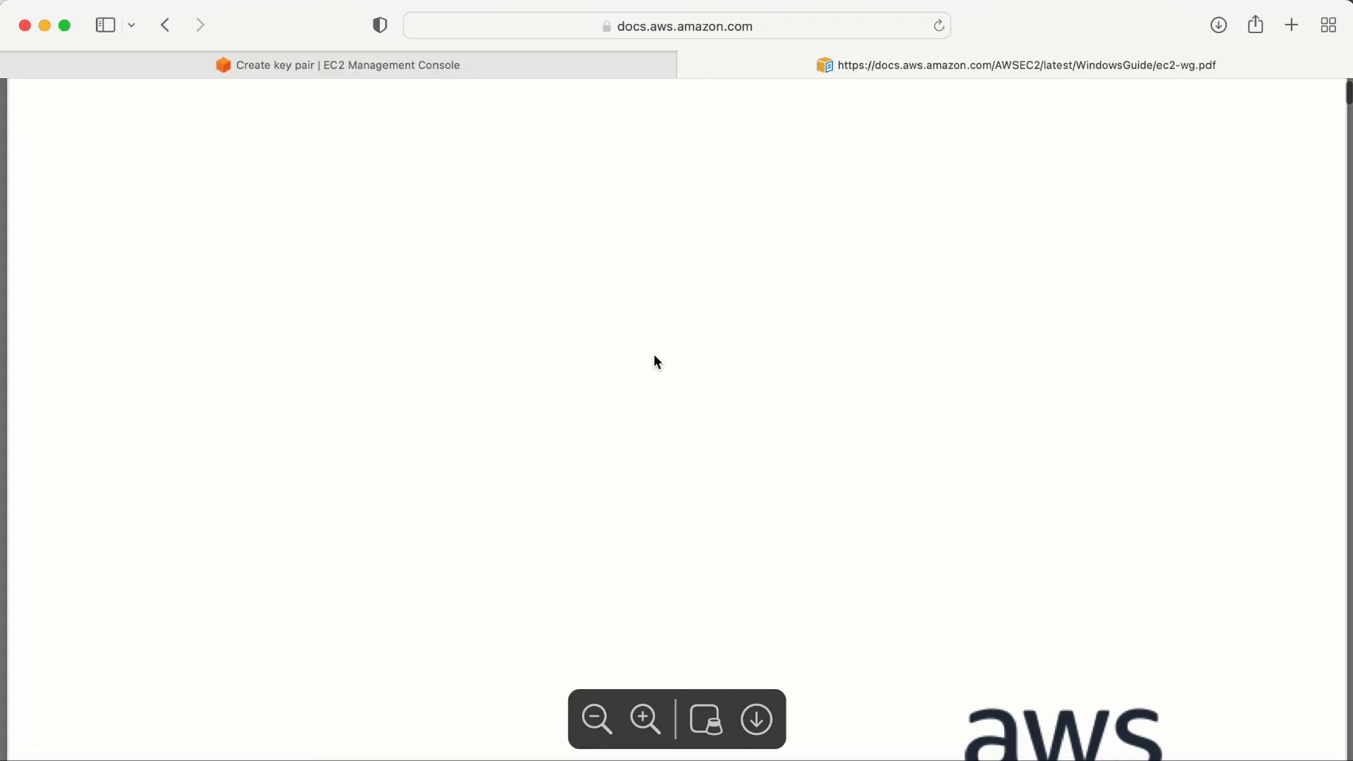
# Find keypair in the Windows user guide and follow the Key pairs link to its chapter.
pyautogui.press('super+f')
pyautogui.write('ae')
pyautogui.write('keypair')
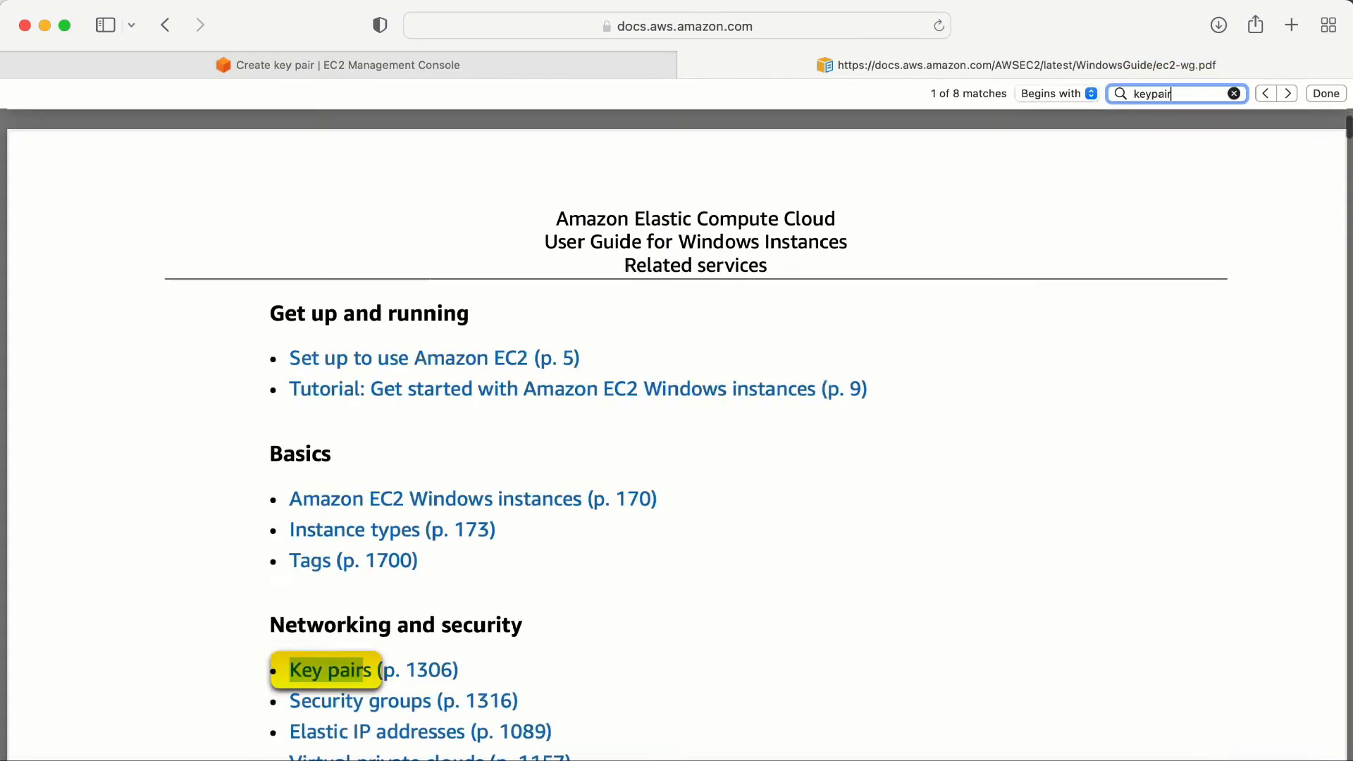
pyautogui.click(339, 683)
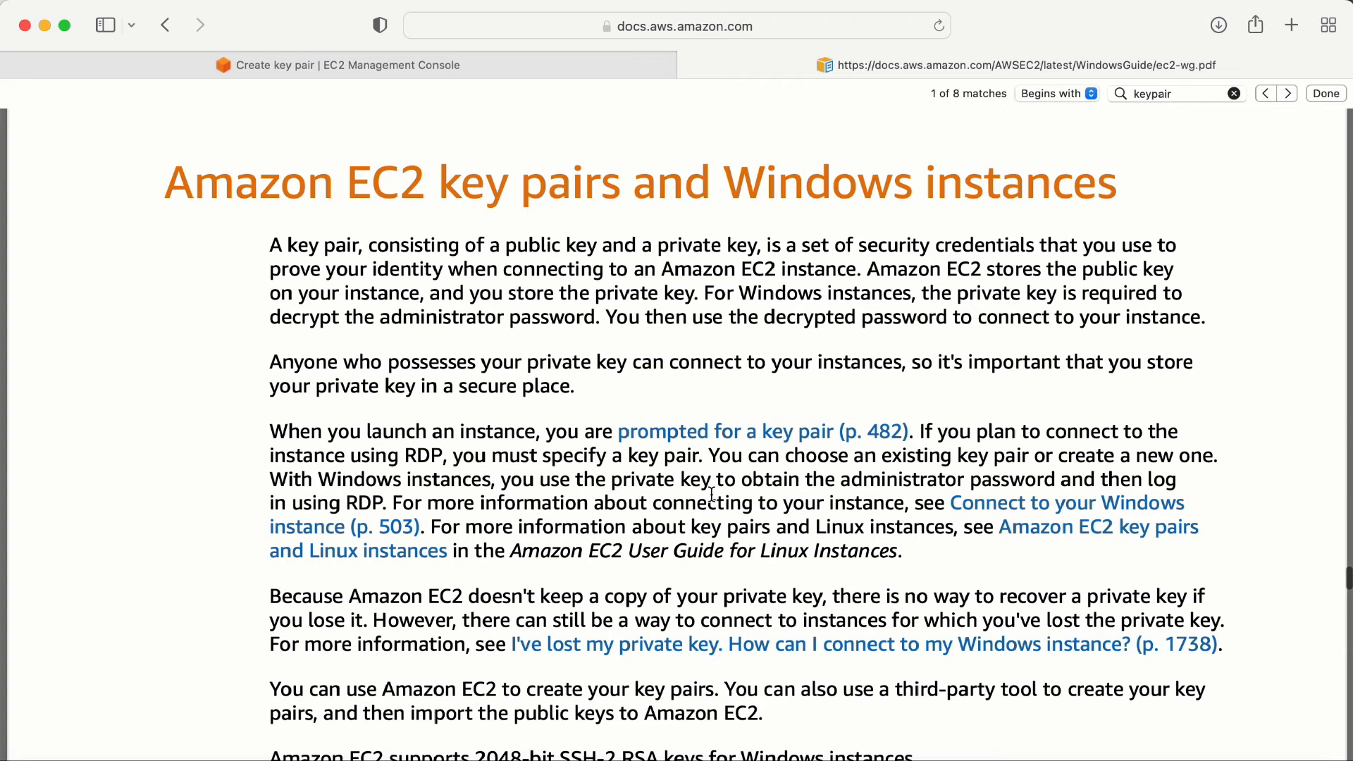
# Read the key pair creation instructions and highlight the note on ED25519 key support for Windows.
pyautogui.scroll(-15, 712, 495)
pyautogui.scroll(-10, 712, 495)
pyautogui.scroll(-2, 712, 495)
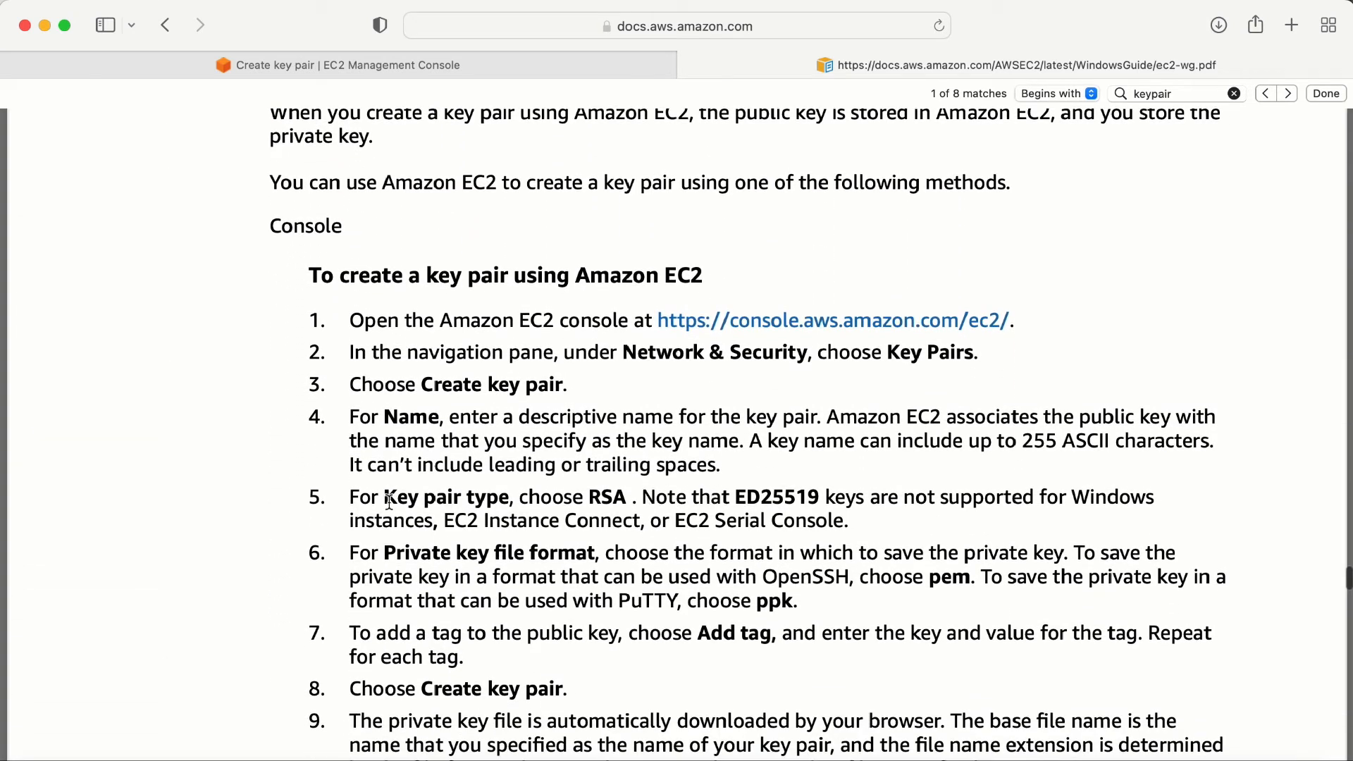
pyautogui.moveTo(359, 499); pyautogui.dragTo(1150, 501)
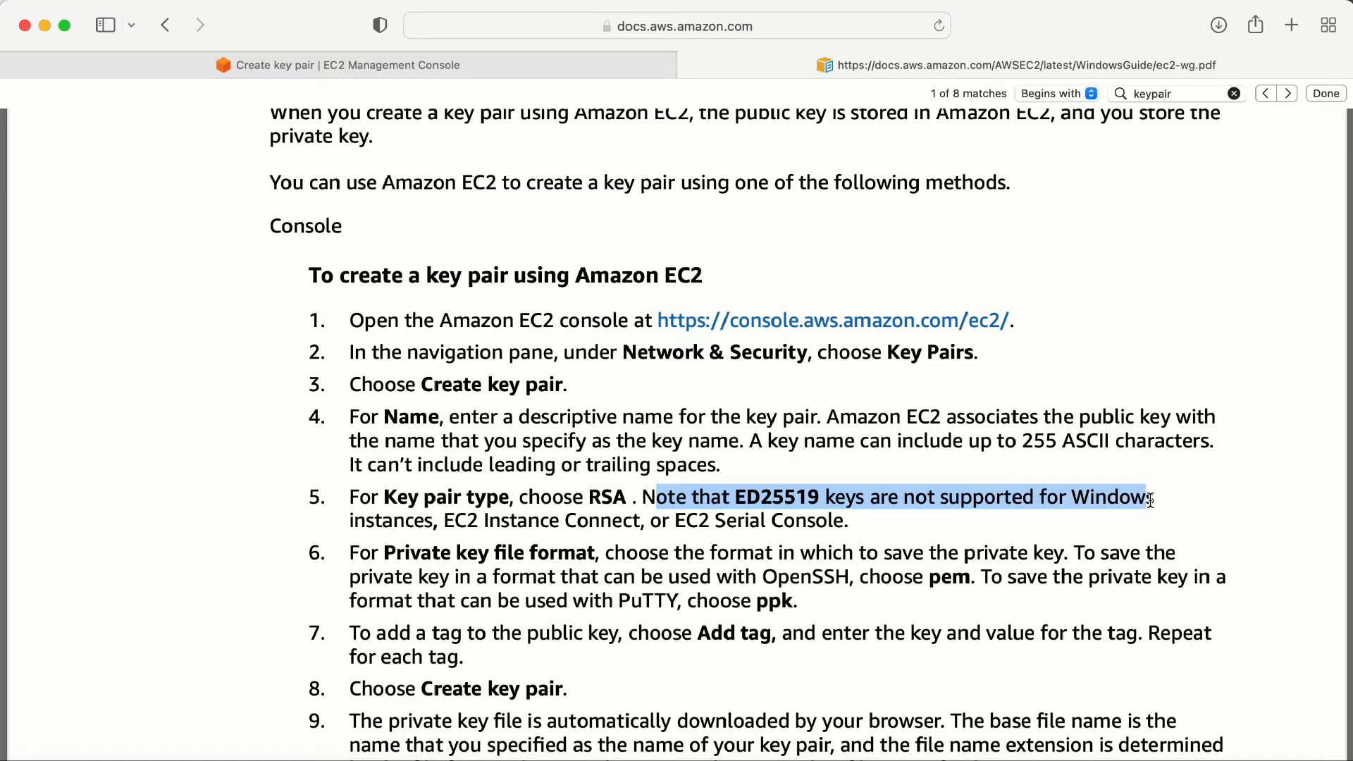
# Return to the key pair form, set the type to RSA and the name to demo-windows, and cancel the creation.
pyautogui.click(444, 64)
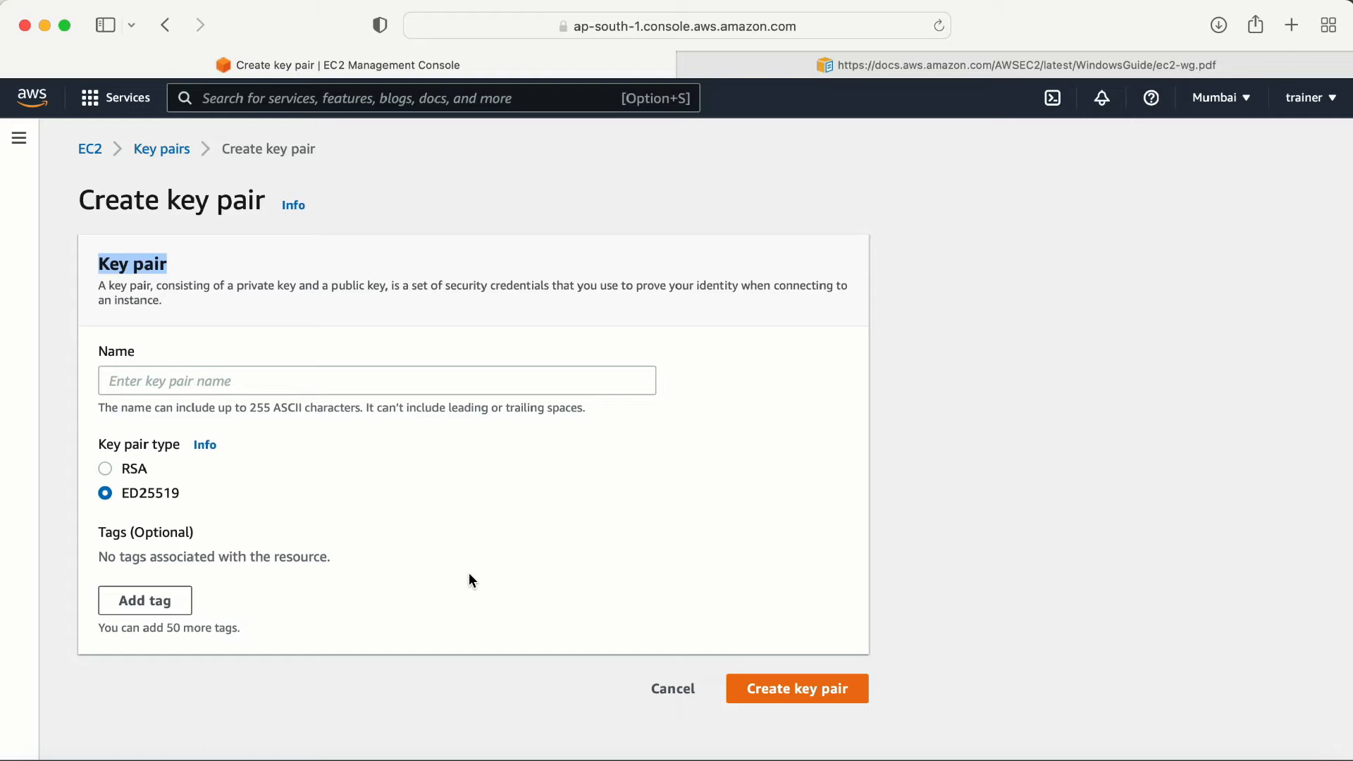
pyautogui.click(106, 469)
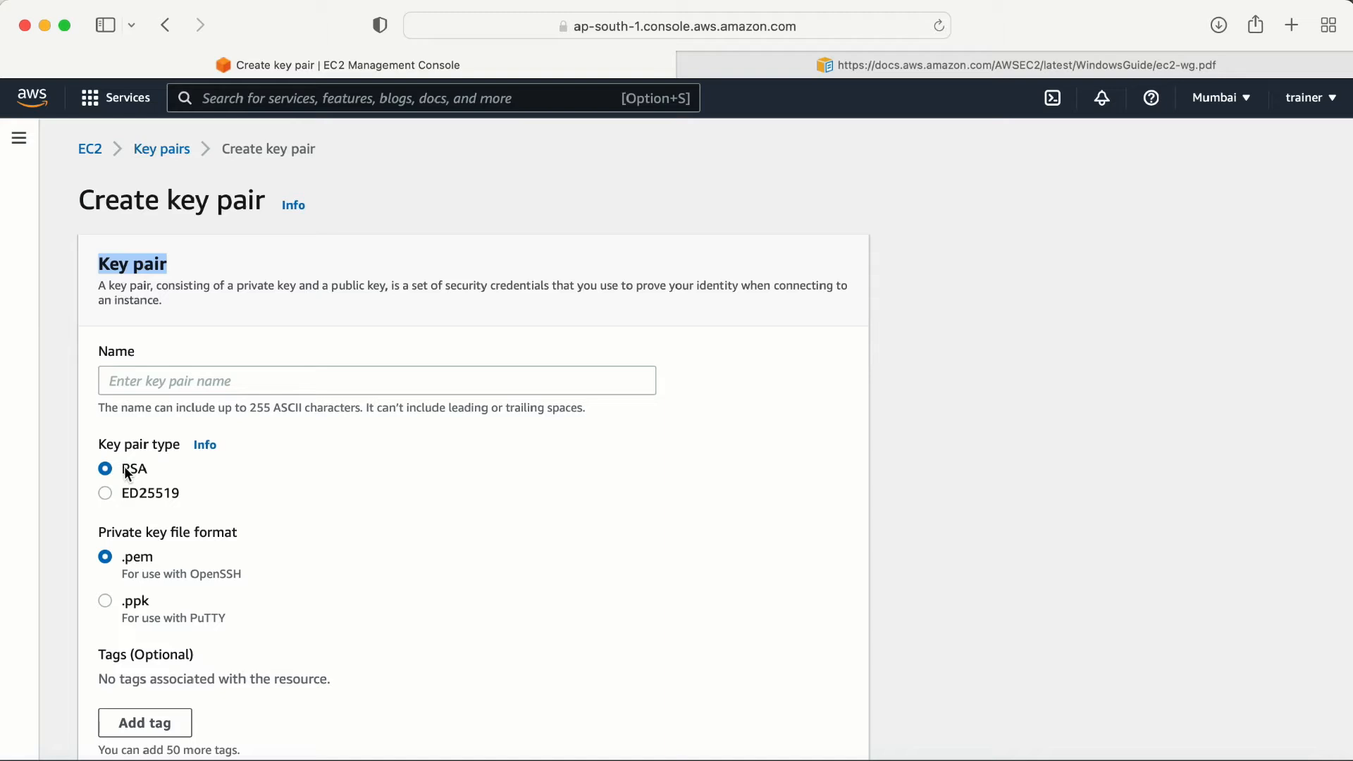
pyautogui.click(133, 382)
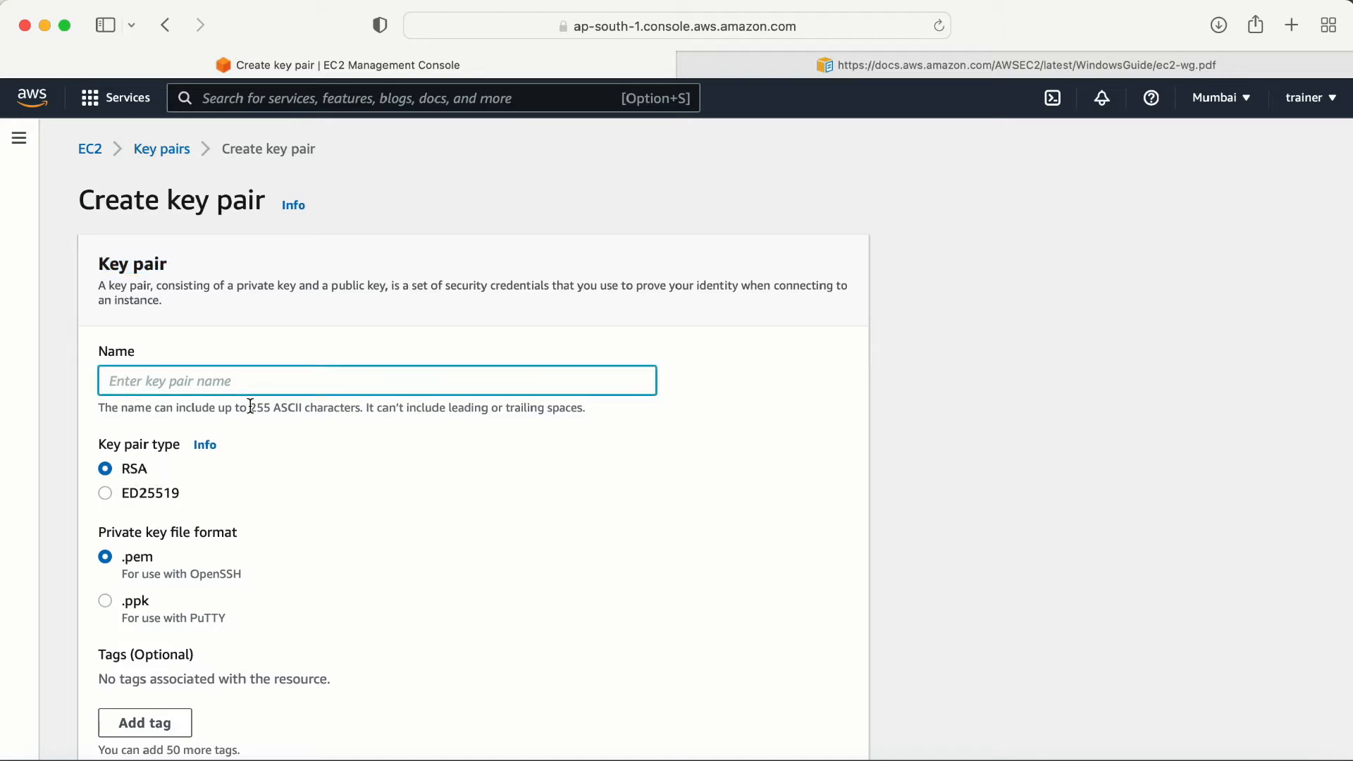
pyautogui.write('demo-windows')
pyautogui.scroll(-3, 294, 471)
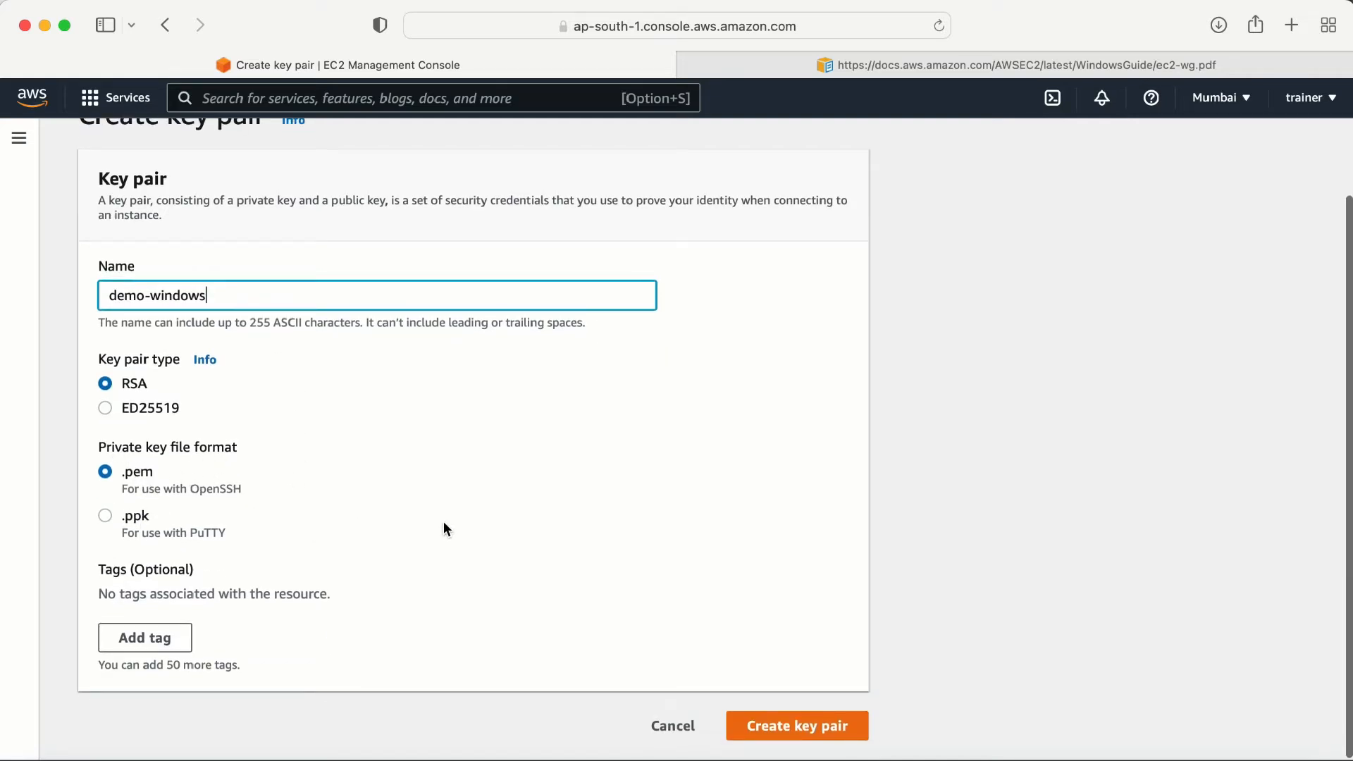
pyautogui.doubleClick(137, 472)
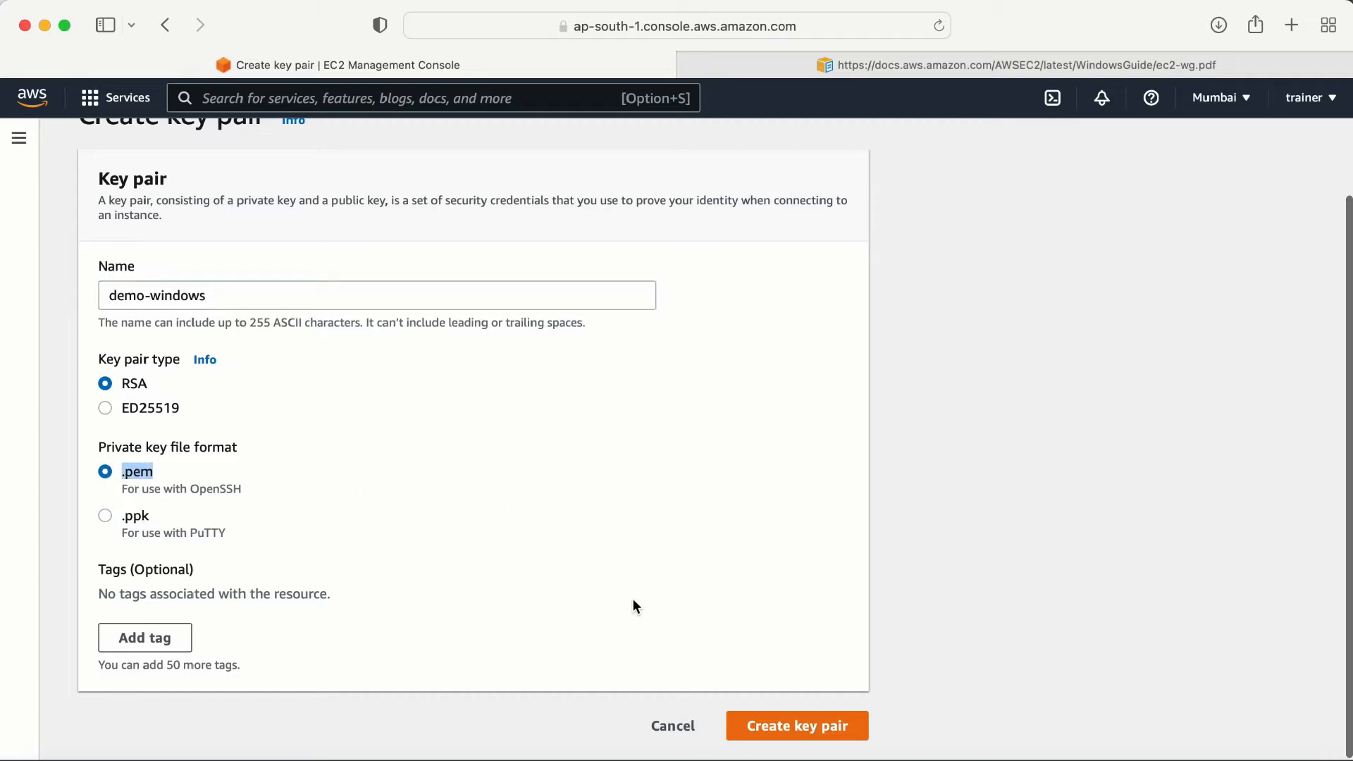
pyautogui.click(692, 733)
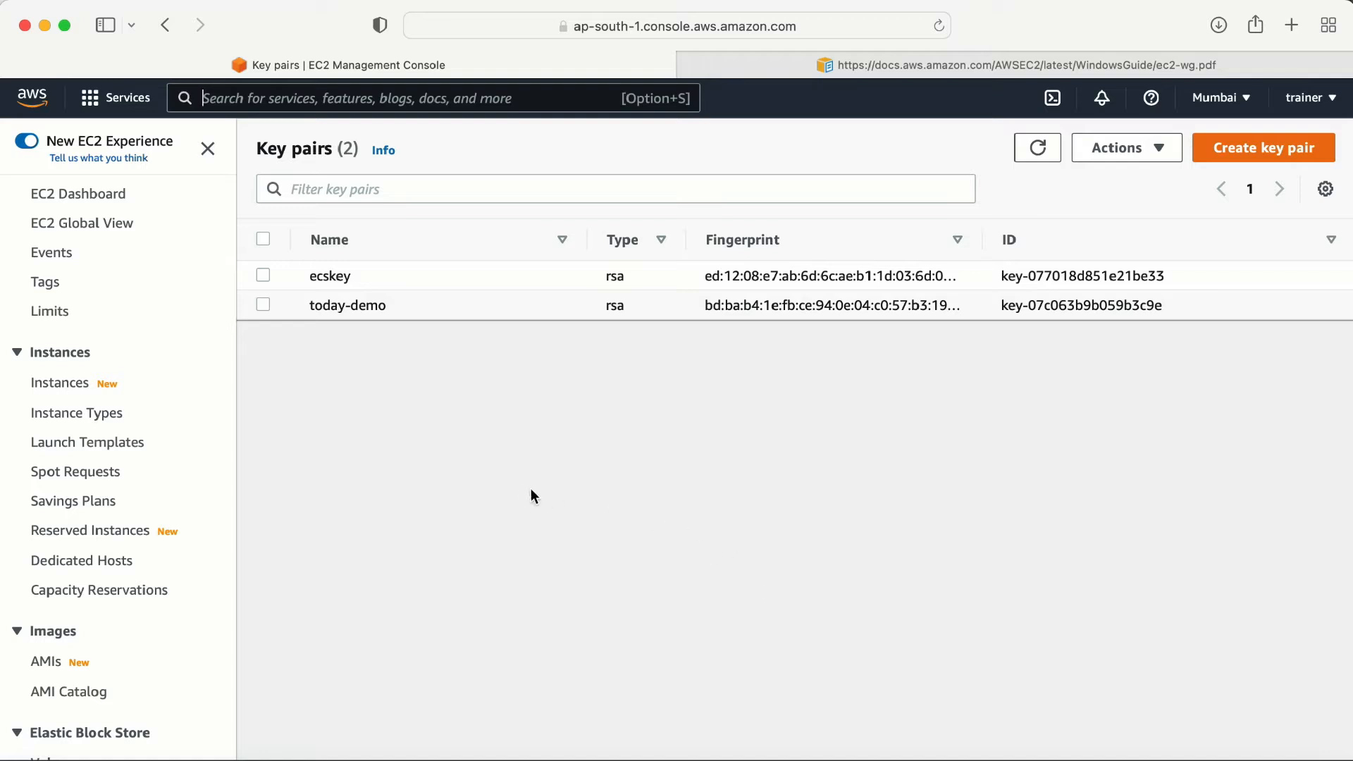
# Select the existing today-demo key pair in the list.
pyautogui.moveTo(404, 305); pyautogui.dragTo(305, 304)
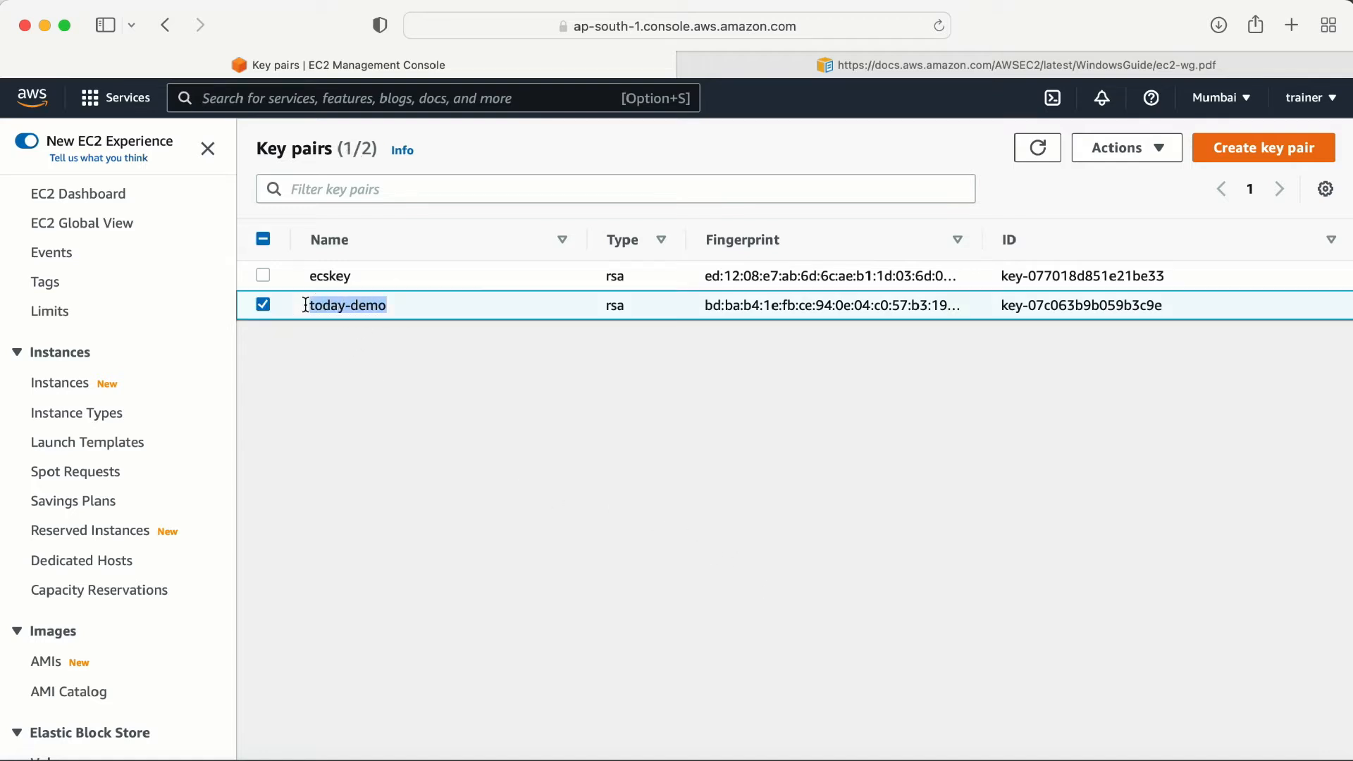
# Deselect the today-demo key pair and start launching a new instance from the Instances list.
pyautogui.click(636, 314)
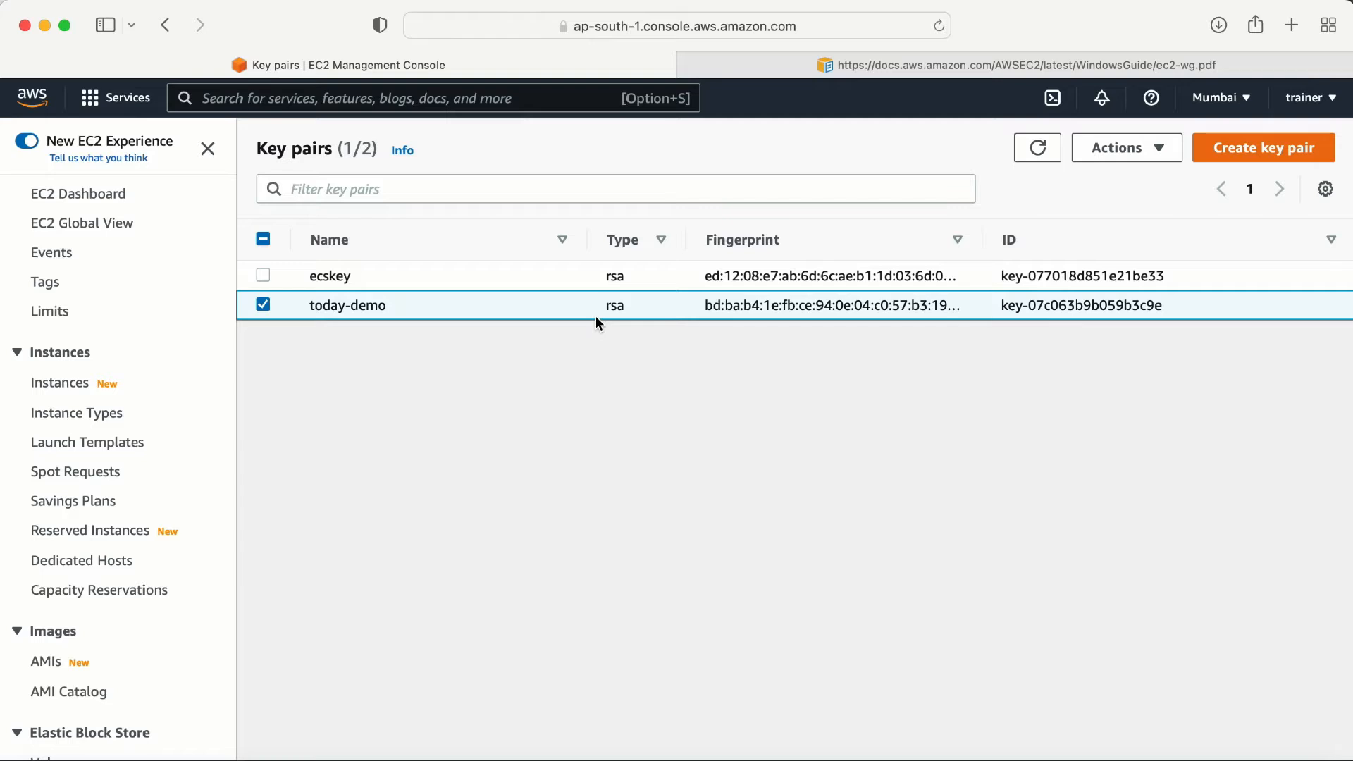
pyautogui.click(263, 303)
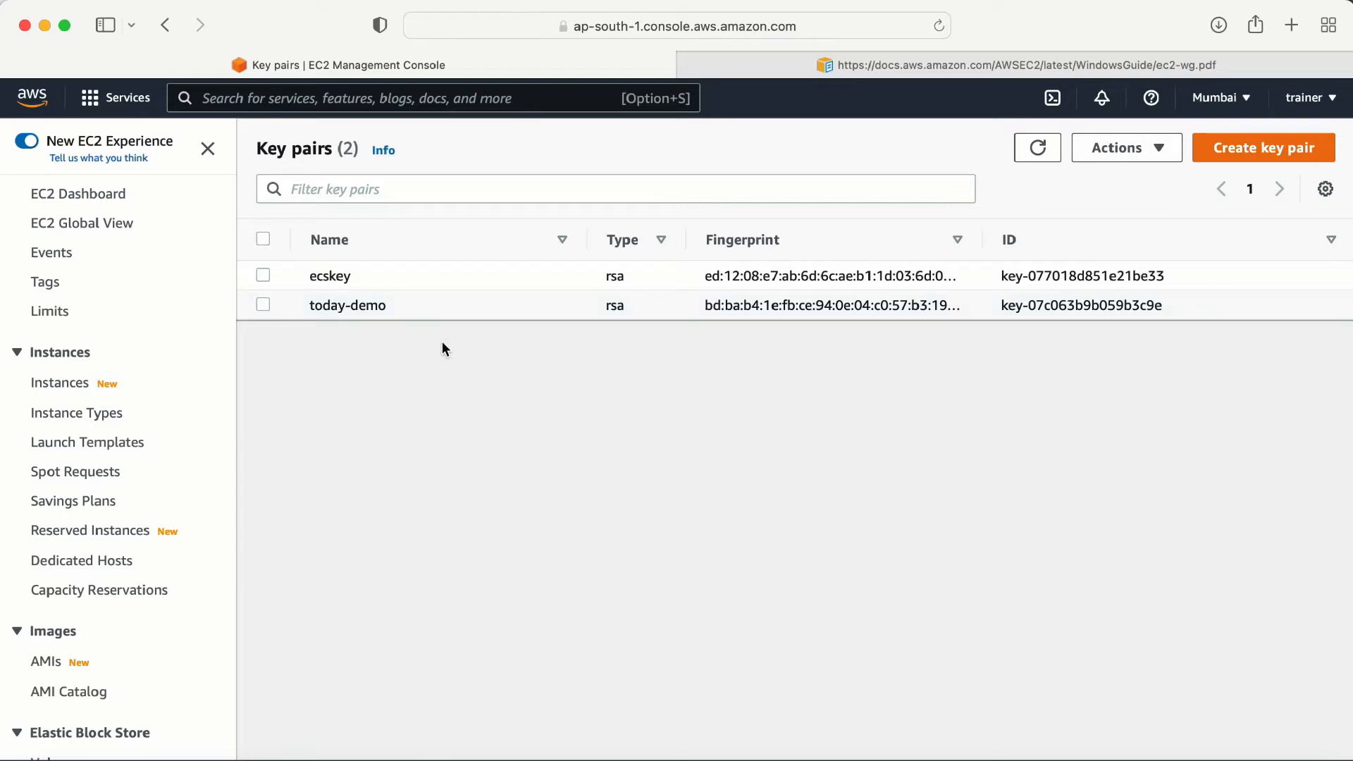
pyautogui.click(53, 386)
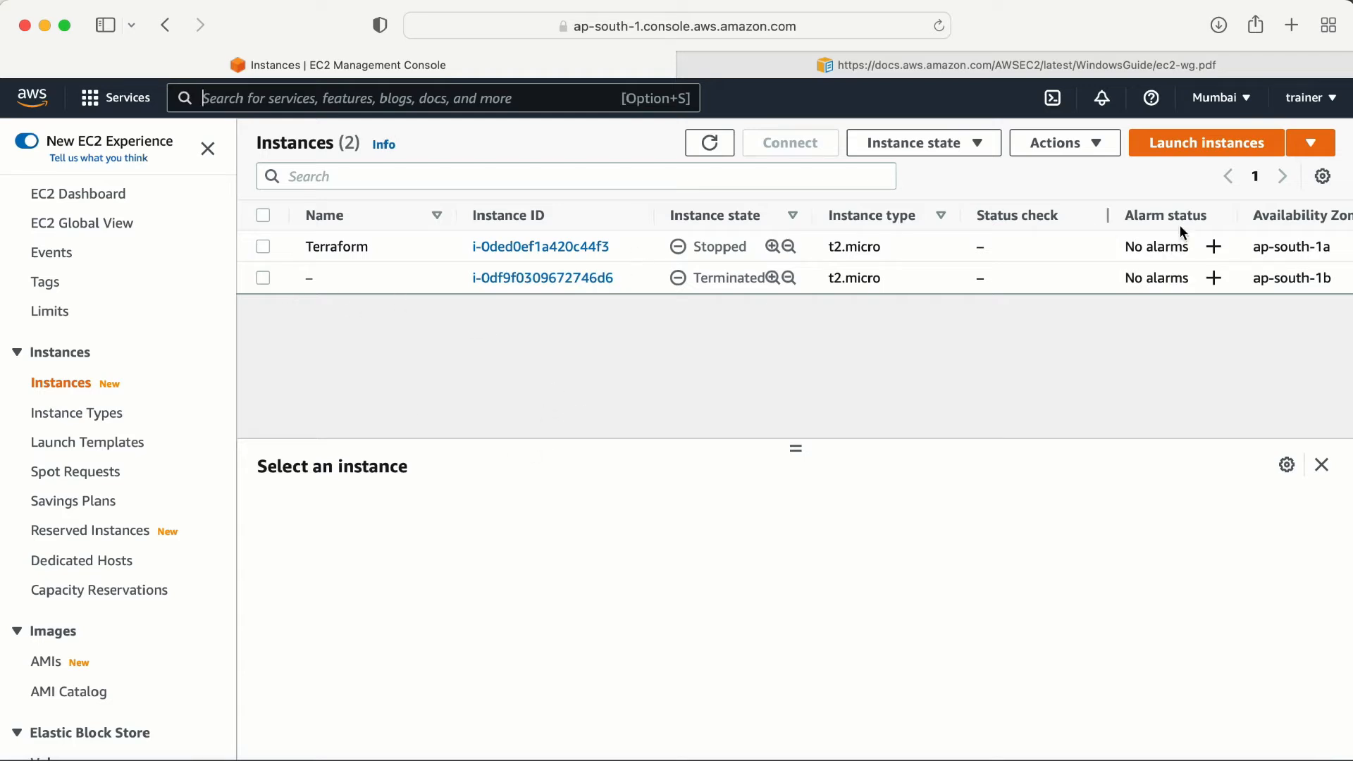
pyautogui.click(1178, 146)
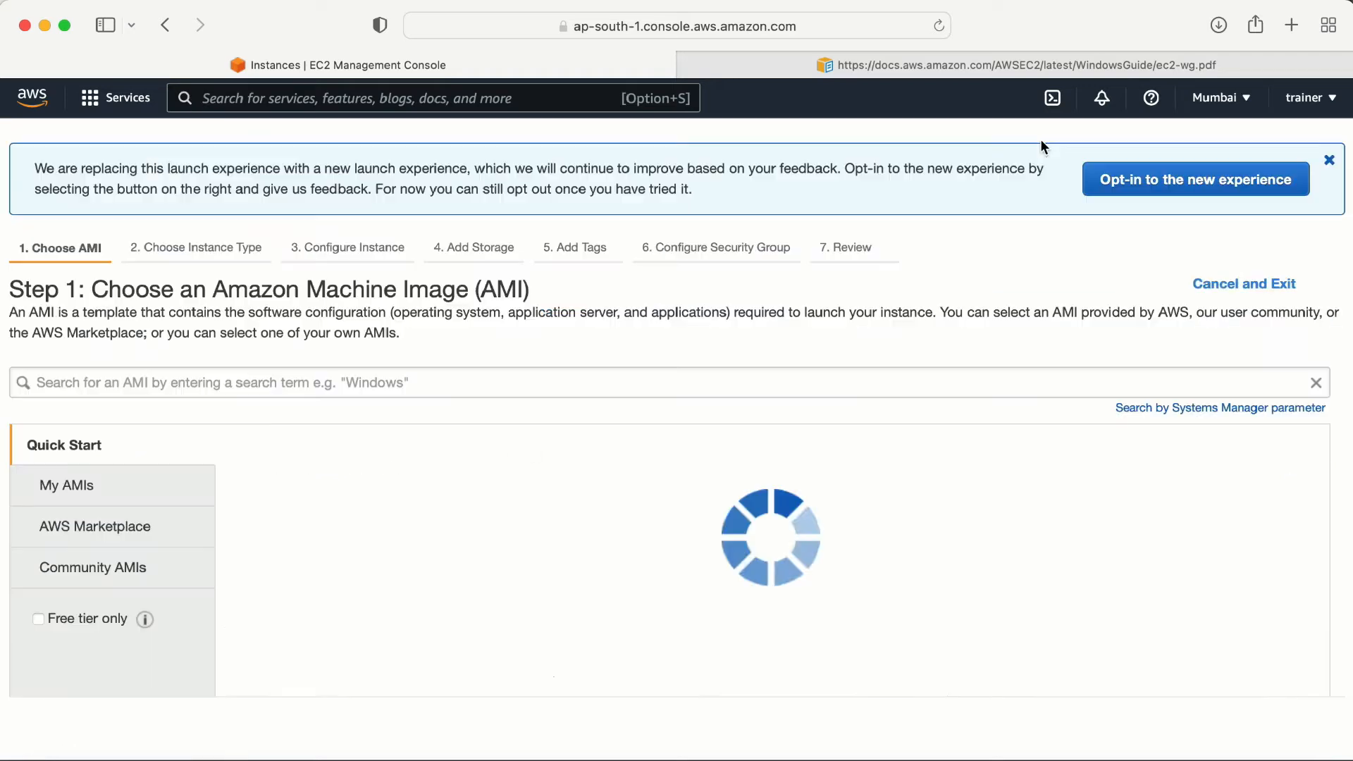
# Look through the Quick Start AMIs, highlighting the Windows Server 2019 Base, Containers and SQL Server 2017 images.
pyautogui.scroll(-3, 530, 430)
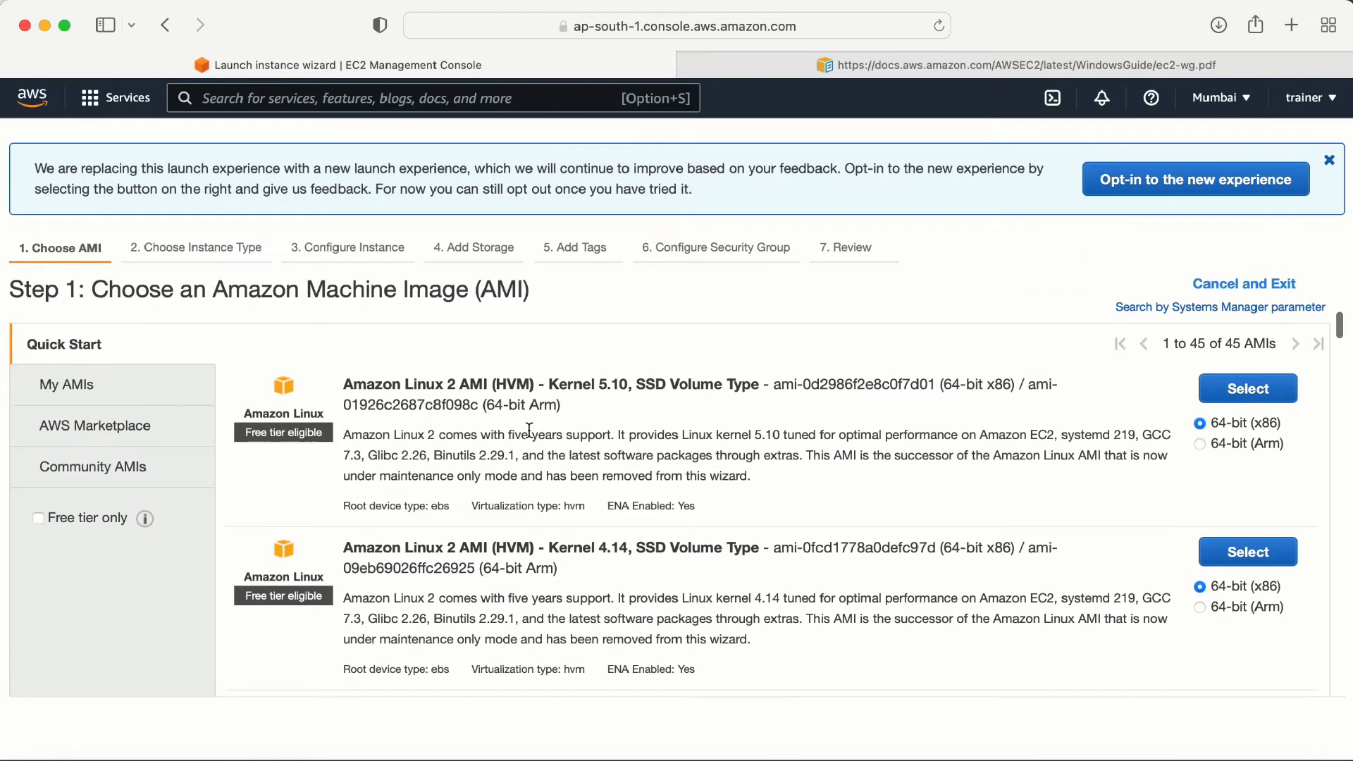
pyautogui.scroll(-6, 529, 429)
pyautogui.scroll(-5, 529, 430)
pyautogui.scroll(-5, 529, 429)
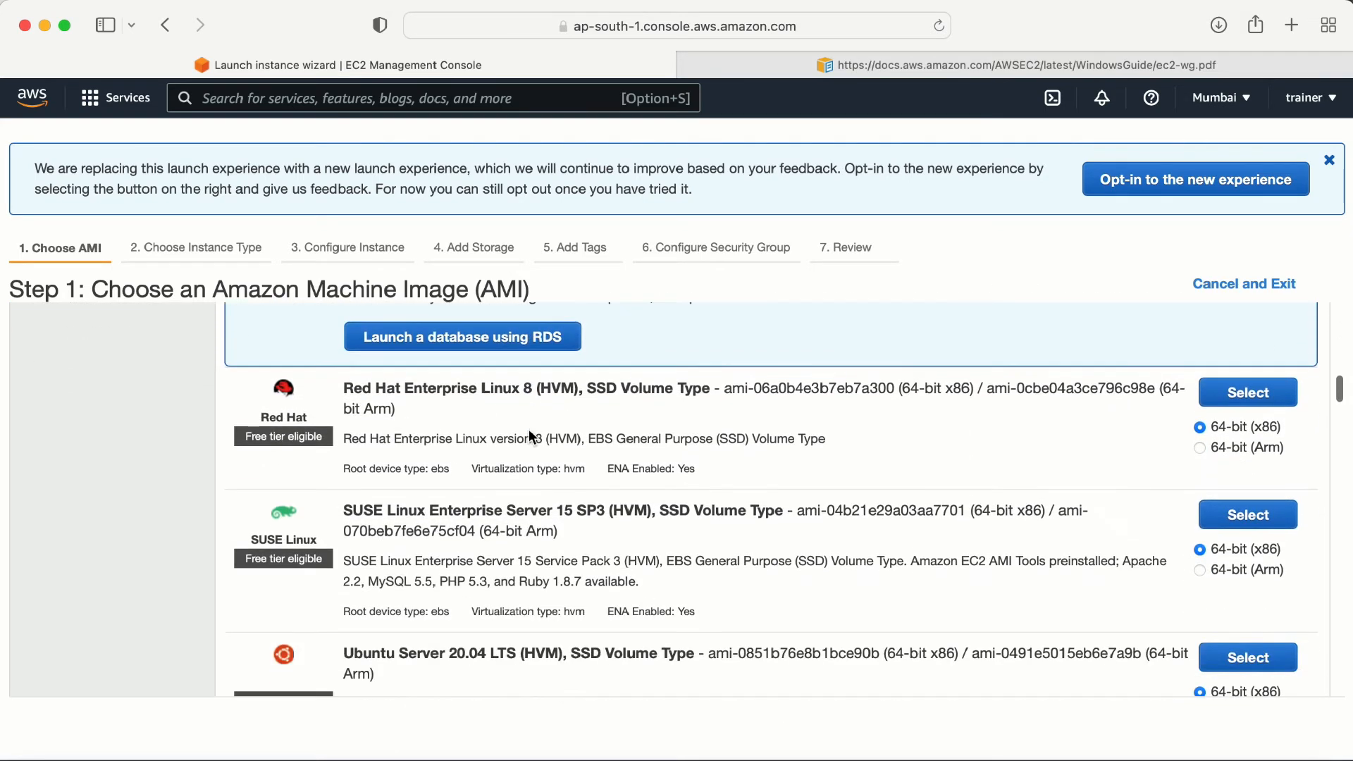
pyautogui.moveTo(354, 510); pyautogui.dragTo(604, 510)
pyautogui.scroll(-4, 726, 503)
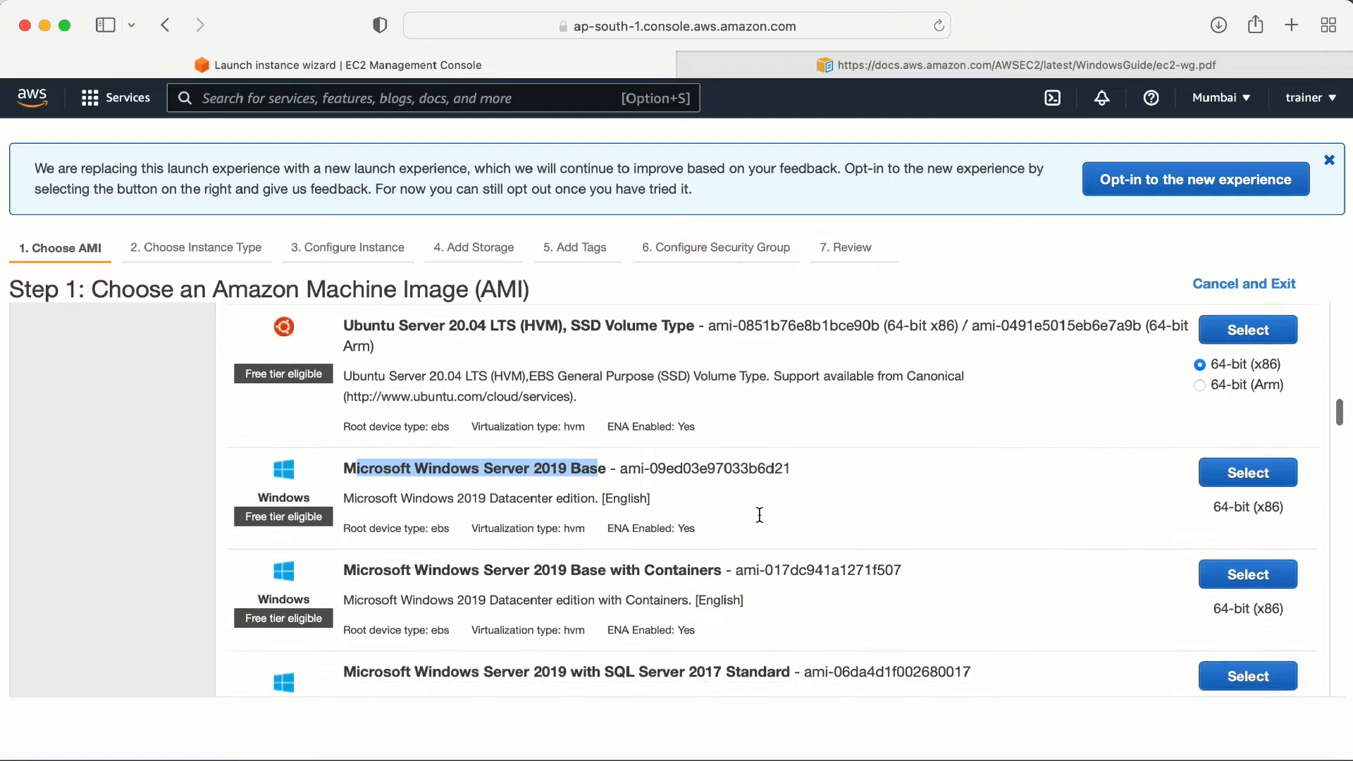
pyautogui.moveTo(416, 479); pyautogui.dragTo(701, 478)
pyautogui.scroll(-3, 701, 477)
pyautogui.moveTo(508, 478); pyautogui.dragTo(680, 478)
pyautogui.scroll(-6, 636, 522)
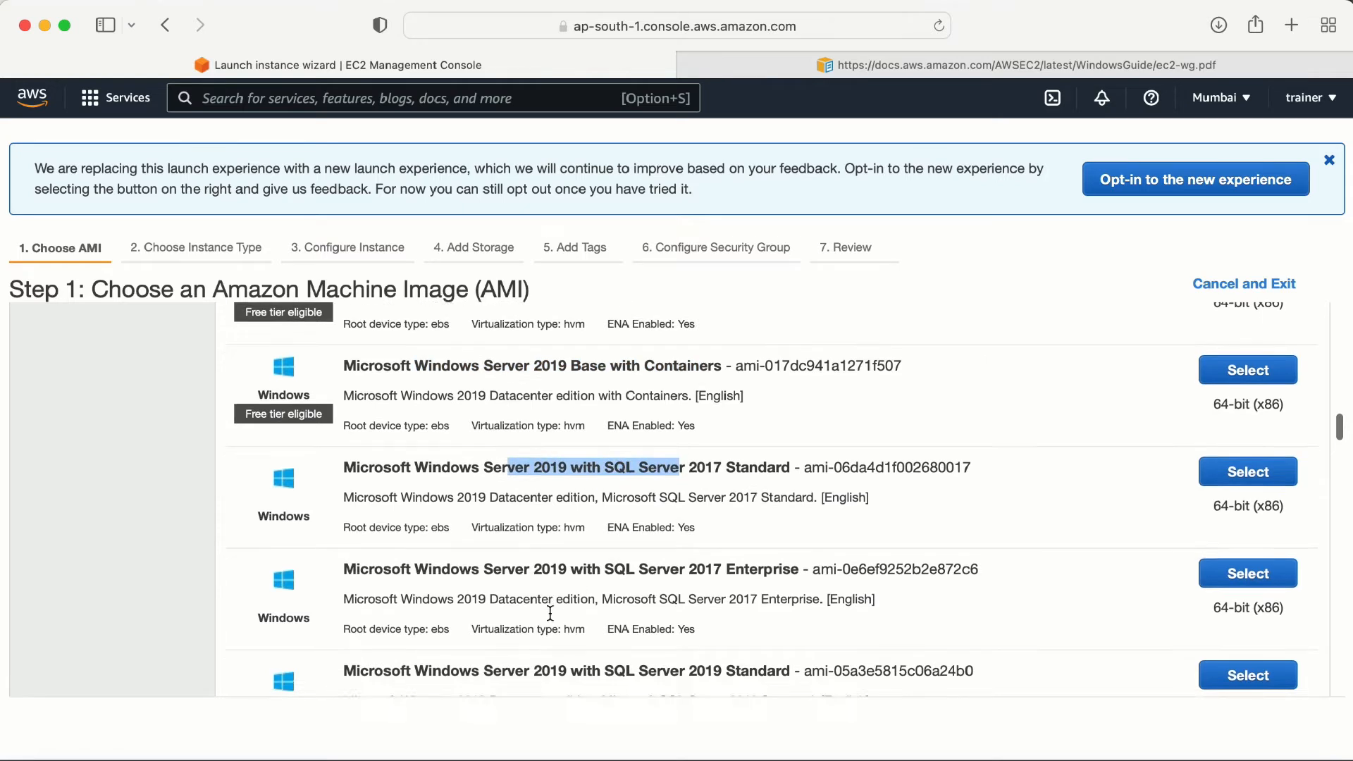
pyautogui.scroll(10, 551, 612)
pyautogui.scroll(10, 550, 613)
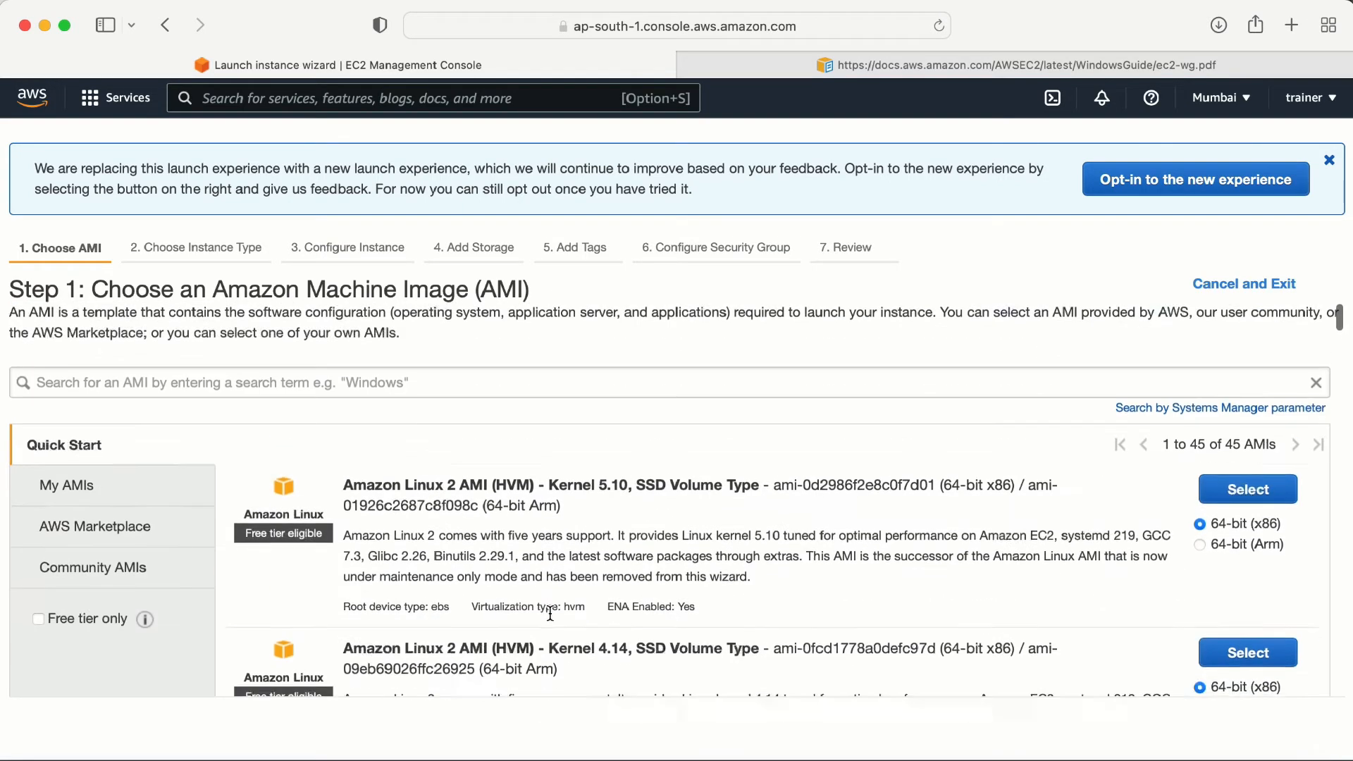
pyautogui.scroll(2, 550, 613)
pyautogui.scroll(-4, 550, 612)
pyautogui.scroll(5, 551, 613)
pyautogui.scroll(-12, 438, 569)
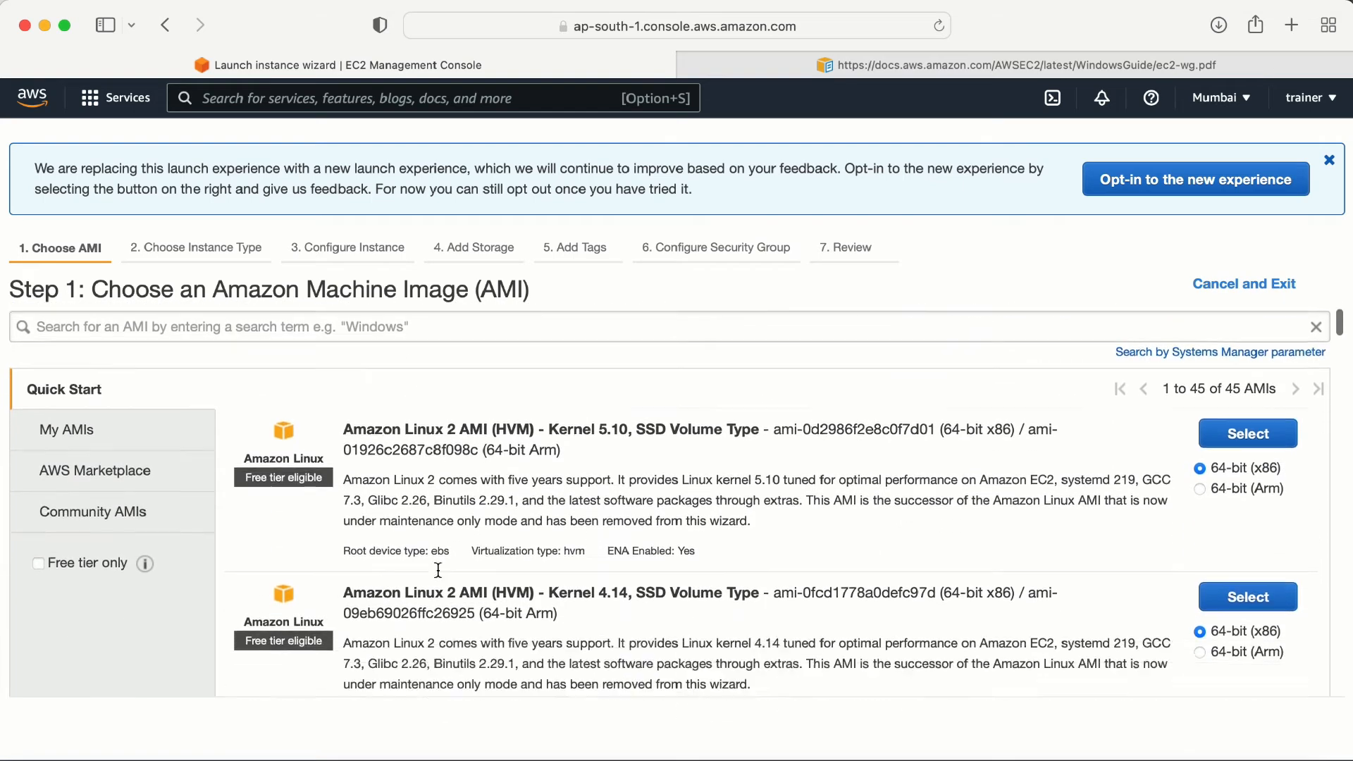
pyautogui.scroll(-6, 438, 569)
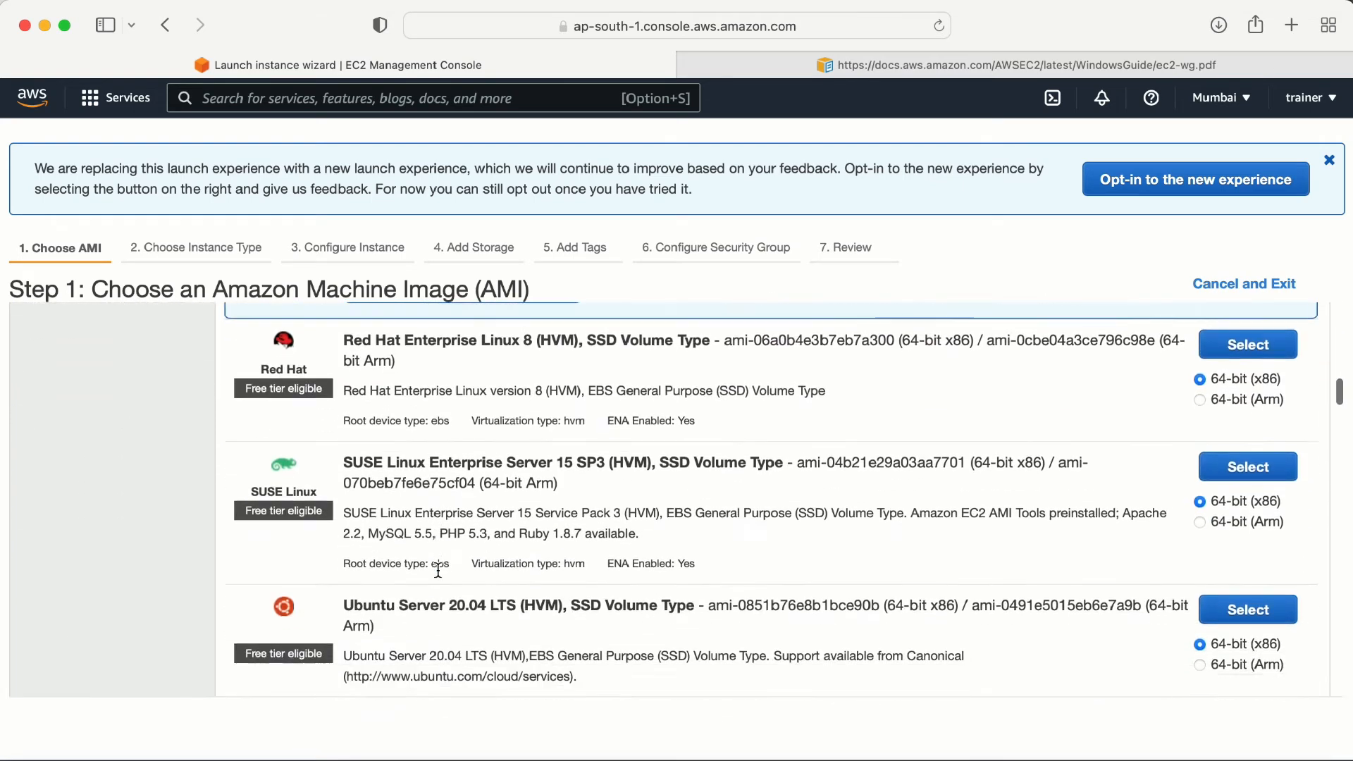
# Search the AMIs for 2008 and examine the matching AWS Marketplace products.
pyautogui.scroll(15, 437, 571)
pyautogui.click(182, 386)
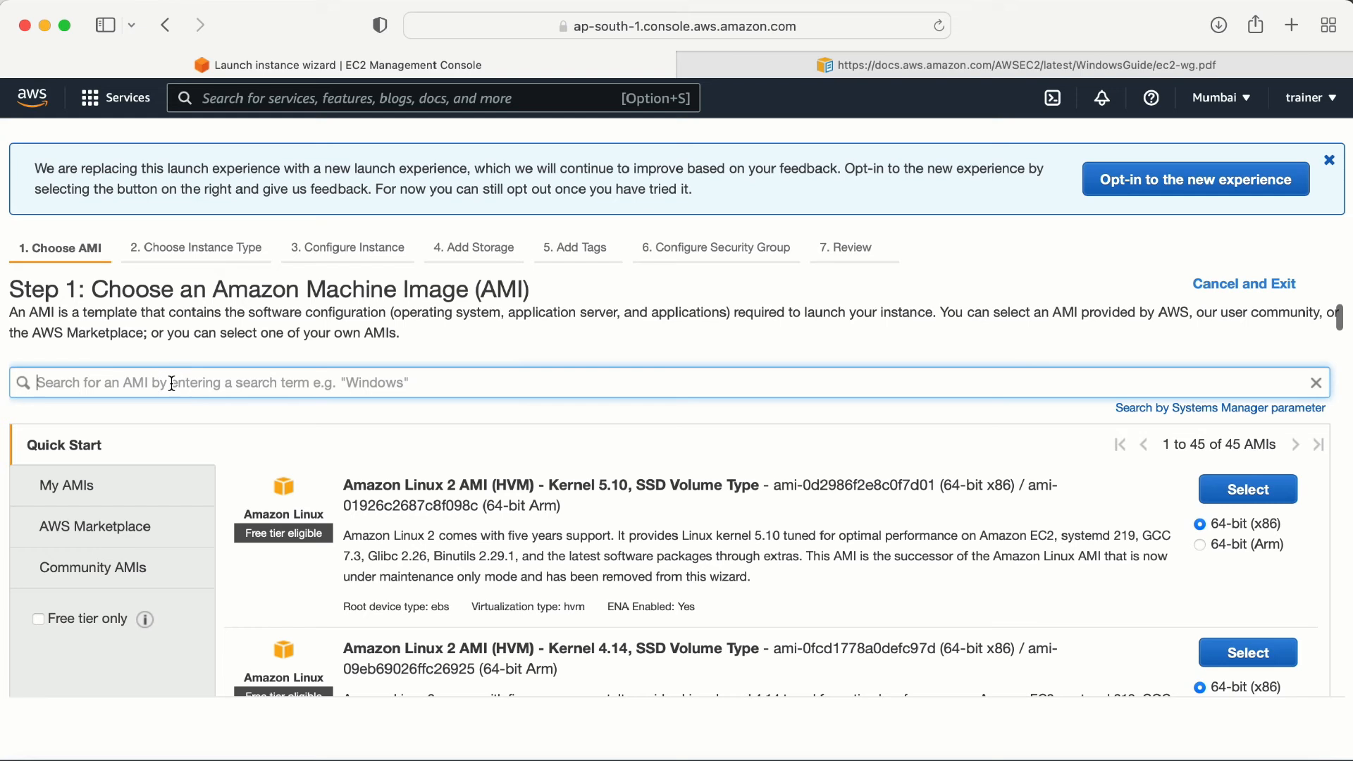
pyautogui.write('200')
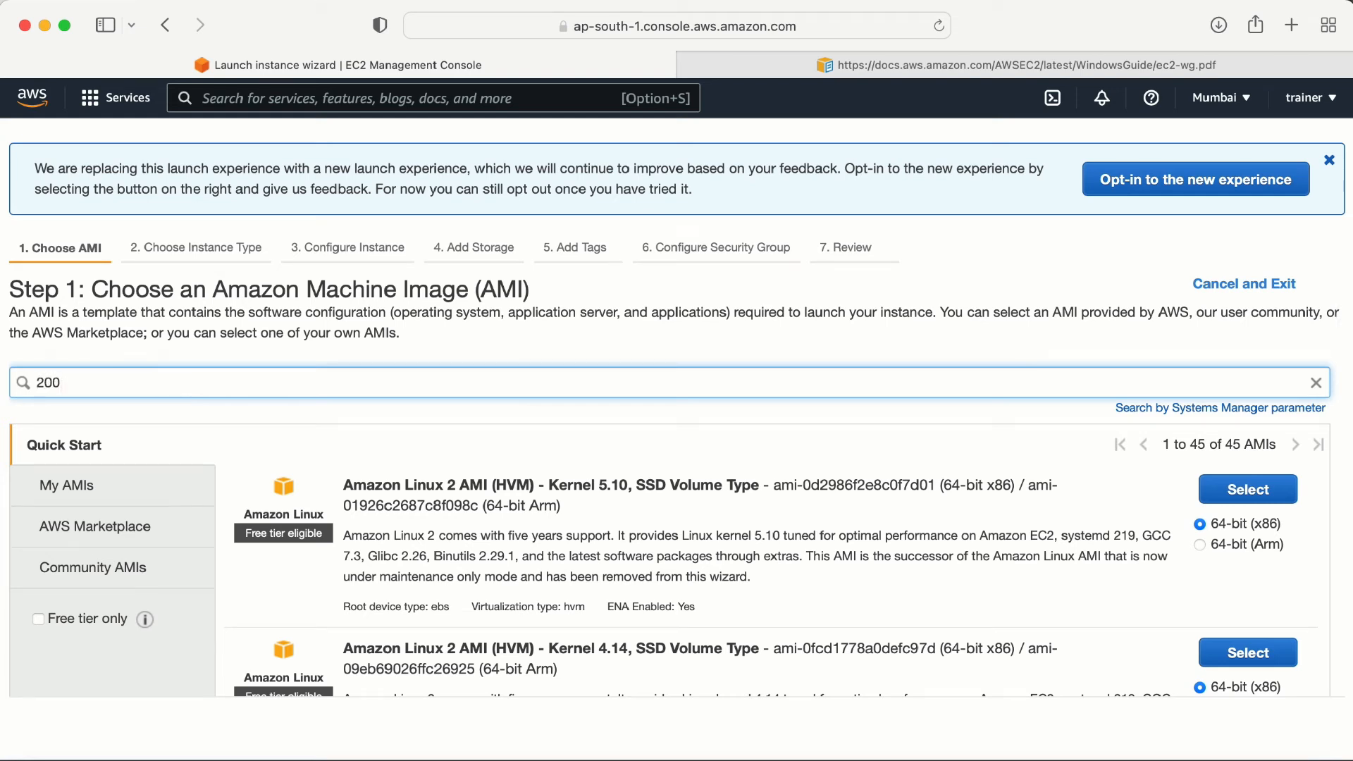
pyautogui.write('8')
pyautogui.press('Return')
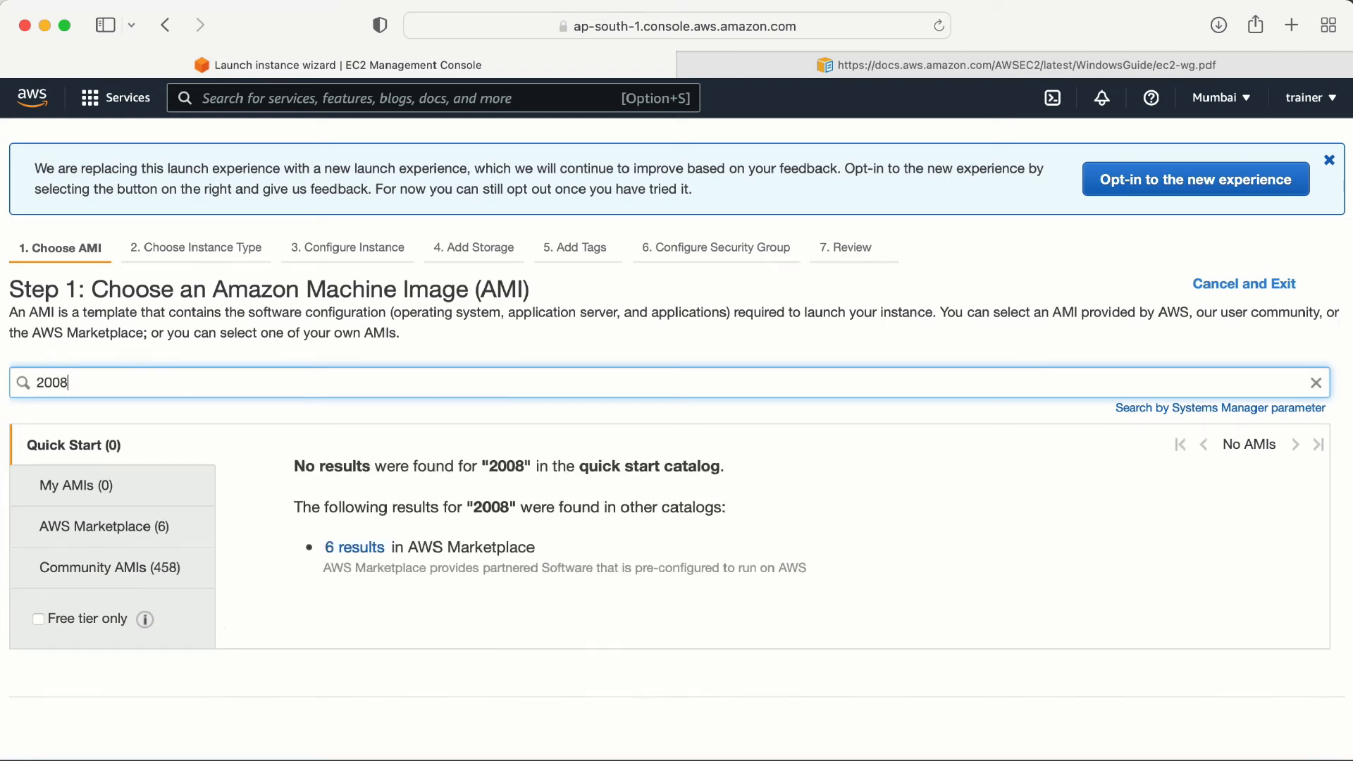
pyautogui.click(366, 554)
pyautogui.scroll(-3, 425, 518)
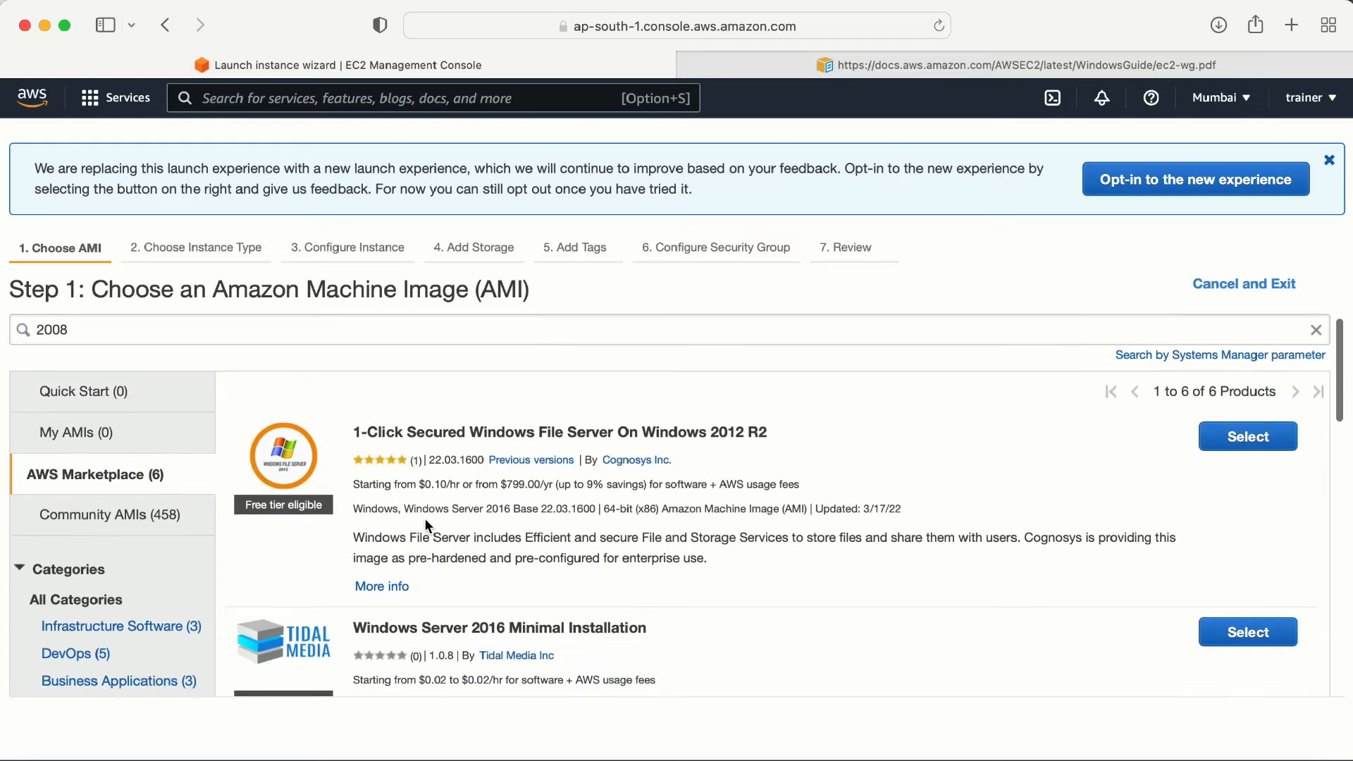
pyautogui.scroll(-2, 425, 523)
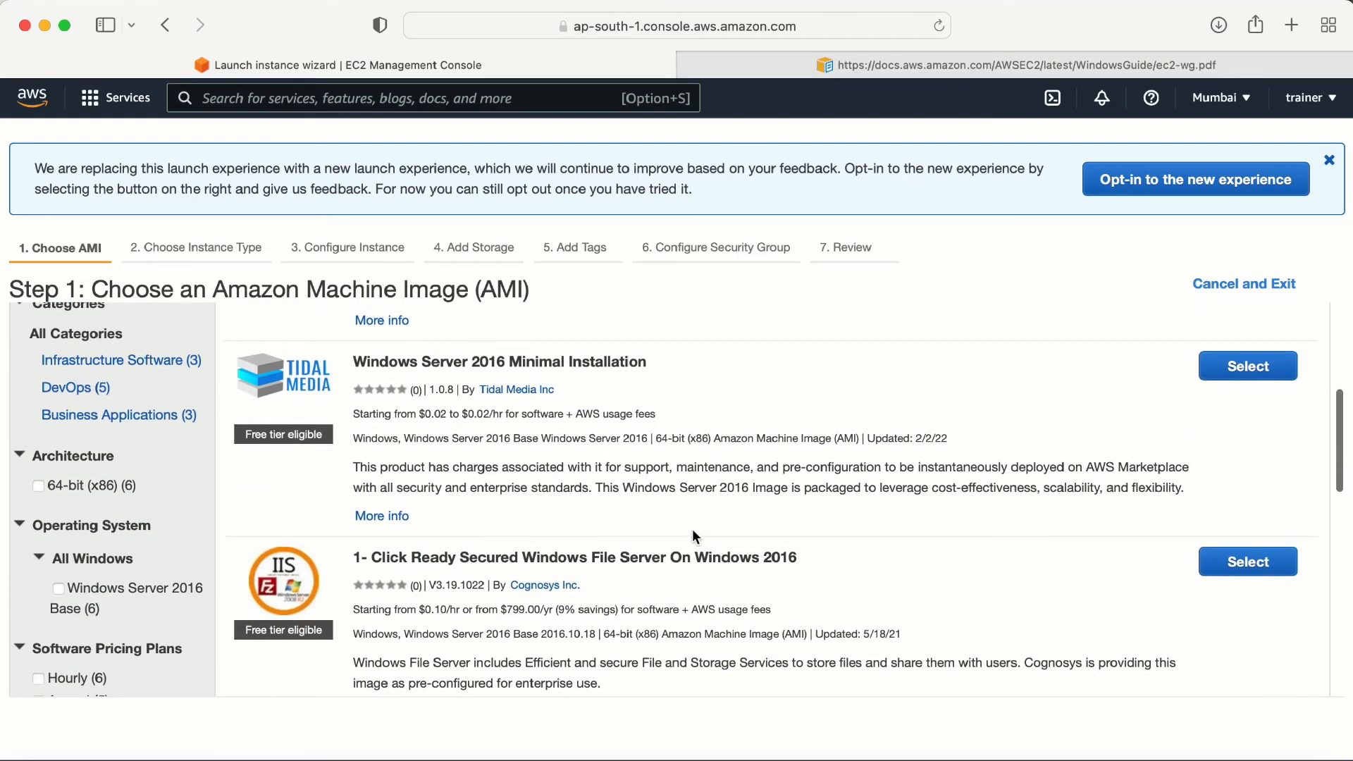
pyautogui.scroll(-3, 692, 528)
pyautogui.scroll(8, 693, 528)
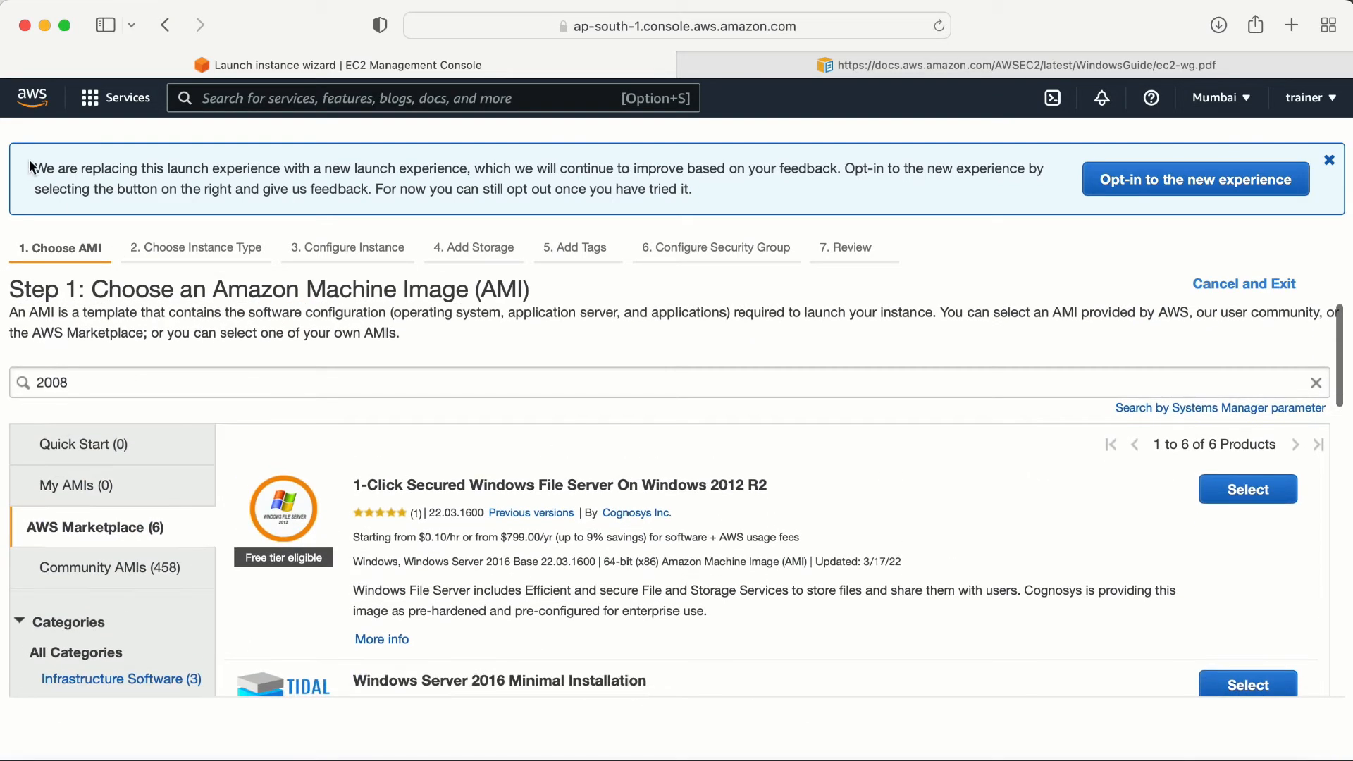
# Restart the launch wizard, examine the Community AMIs matching 2008, and exit the wizard.
pyautogui.click(165, 25)
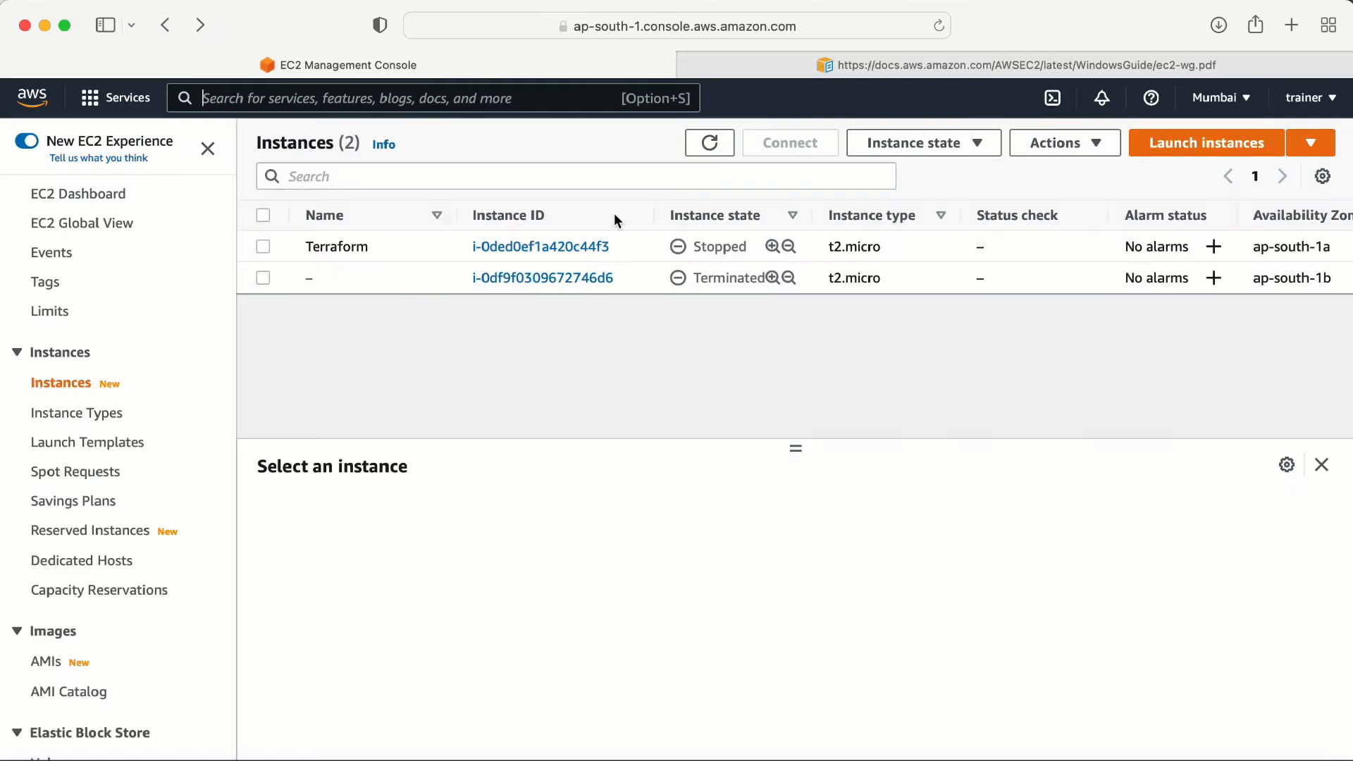
pyautogui.click(1192, 145)
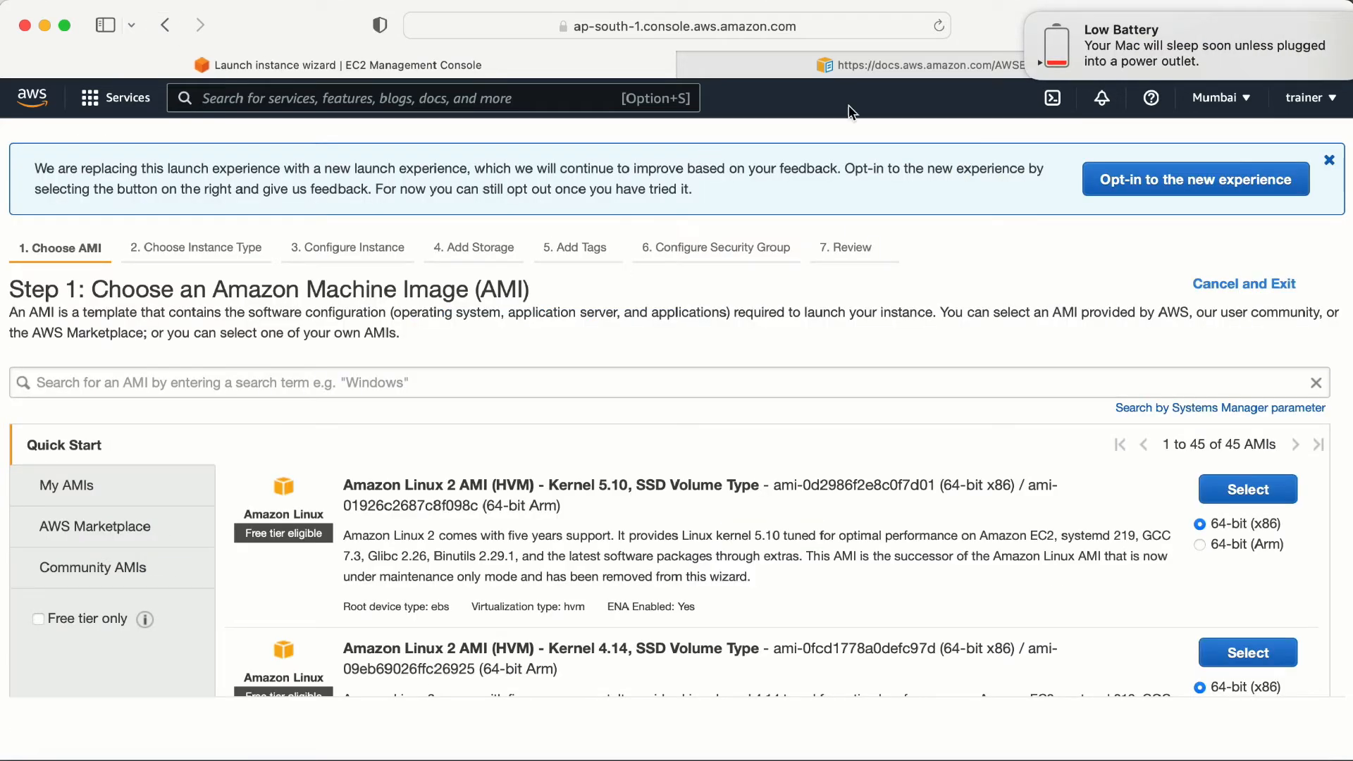
pyautogui.click(111, 370)
pyautogui.write('2008')
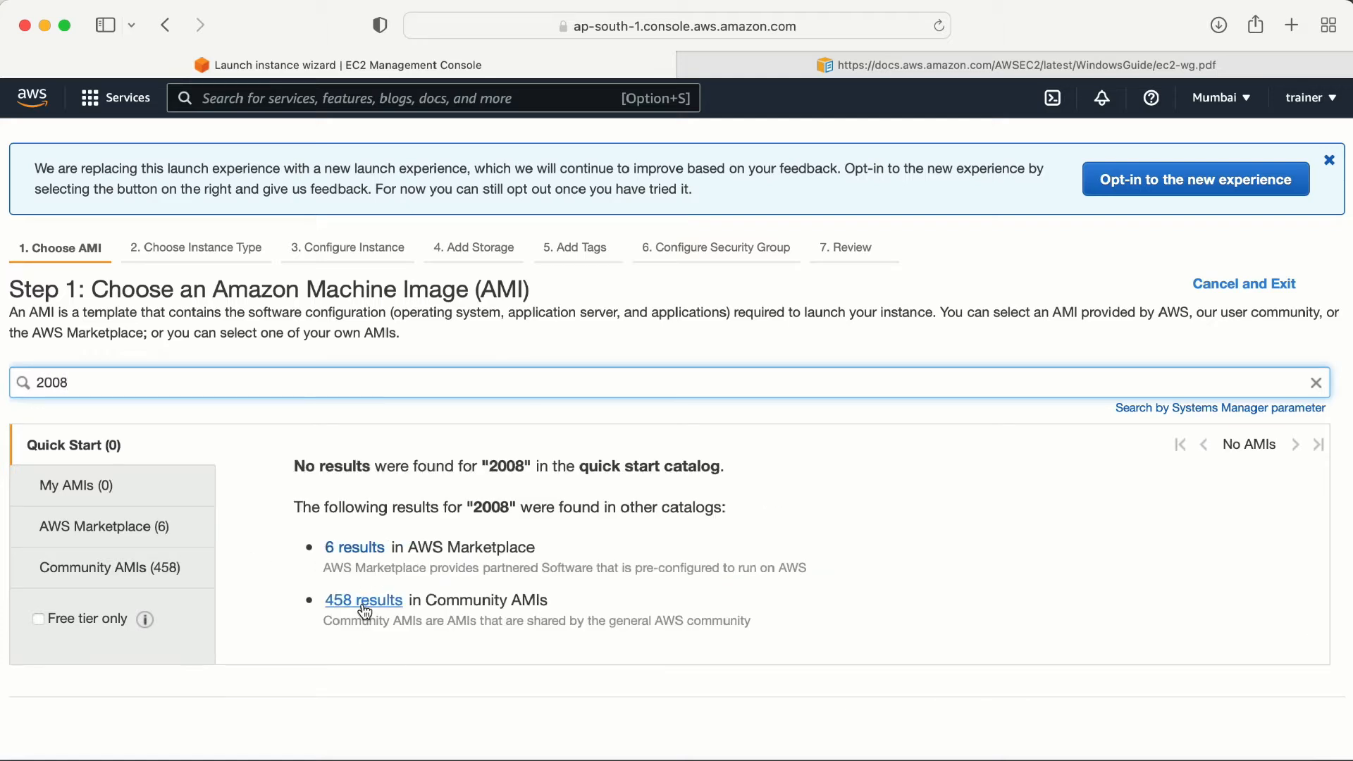
pyautogui.click(363, 603)
pyautogui.scroll(-1, 653, 554)
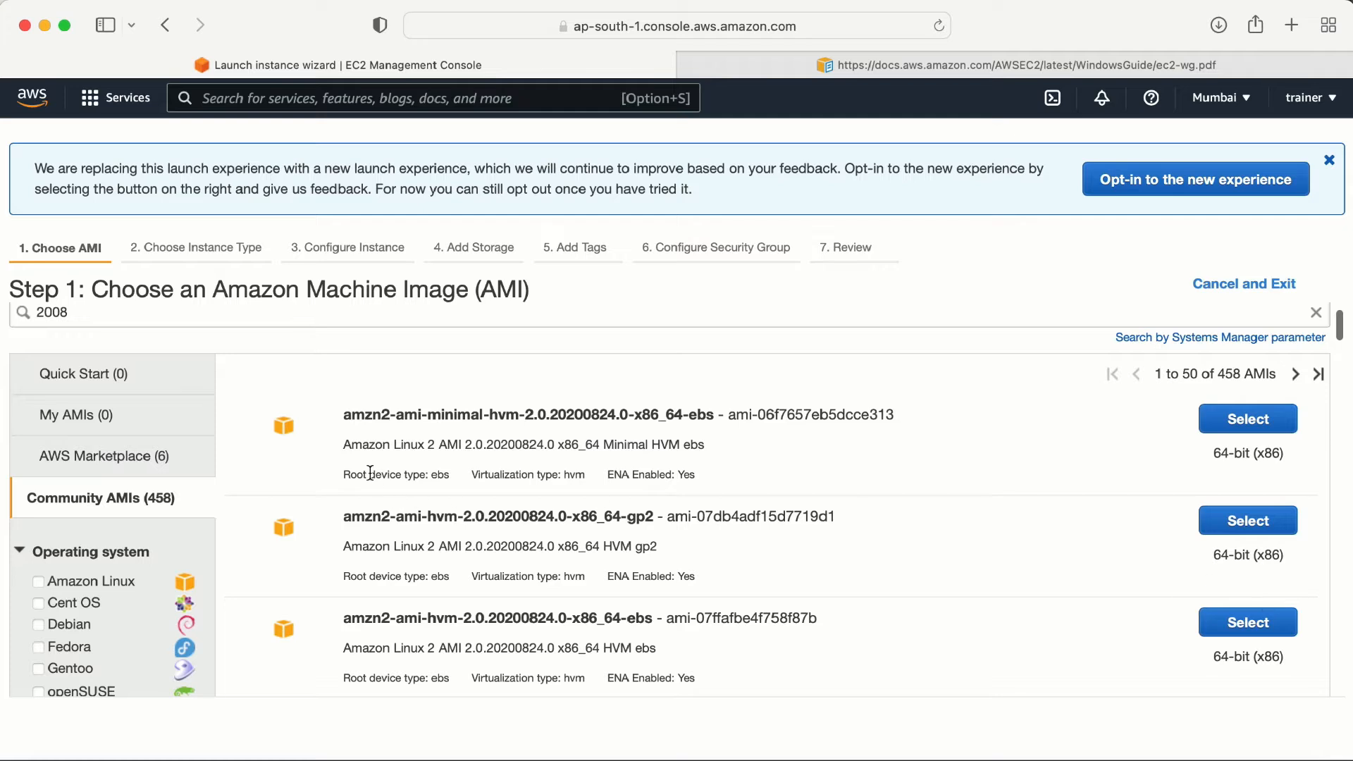
pyautogui.scroll(-3, 277, 488)
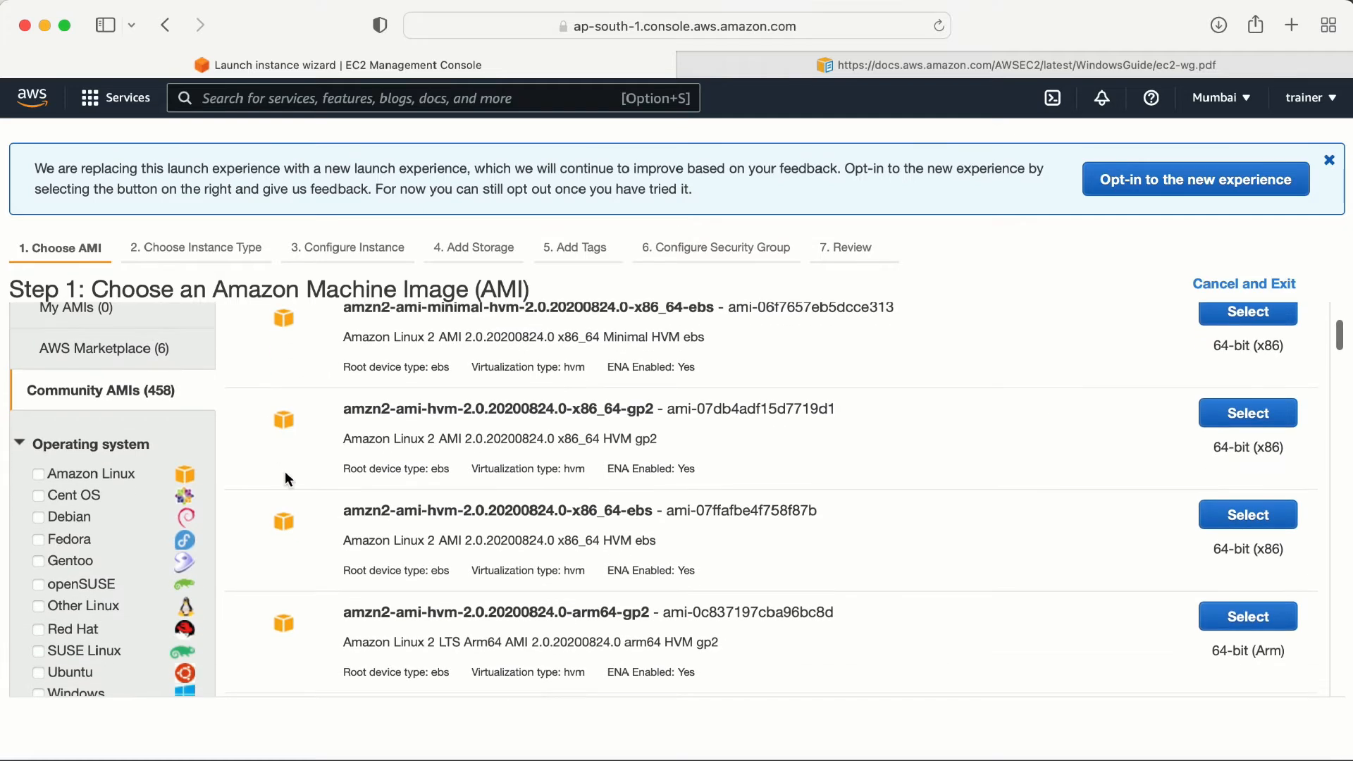
pyautogui.scroll(-2, 282, 454)
pyautogui.scroll(7, 283, 455)
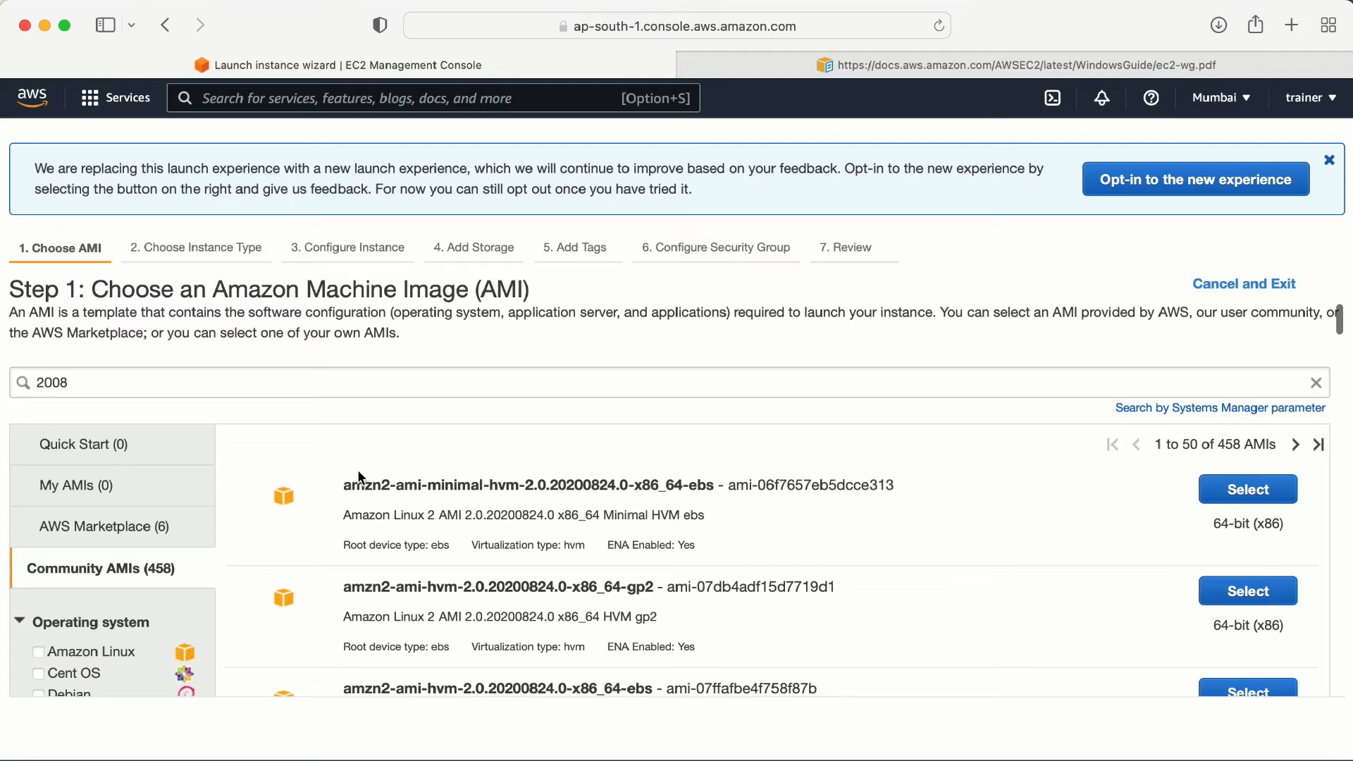
pyautogui.click(1280, 285)
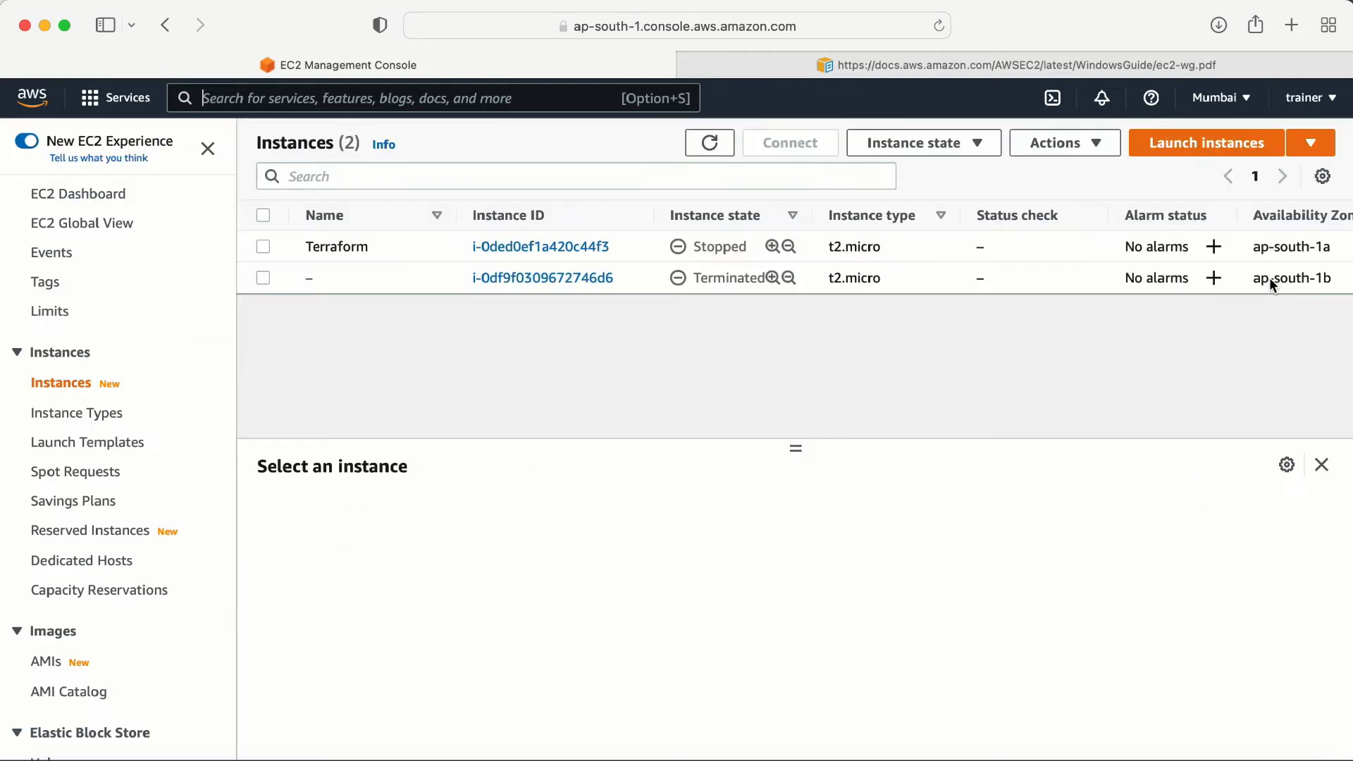
# Start a new instance launch and limit the AMI list to free tier only.
pyautogui.click(1190, 144)
pyautogui.click(38, 619)
# Highlight the Microsoft Windows Server 2019 Base AMI in the list and choose it for the instance.
pyautogui.scroll(-10, 416, 621)
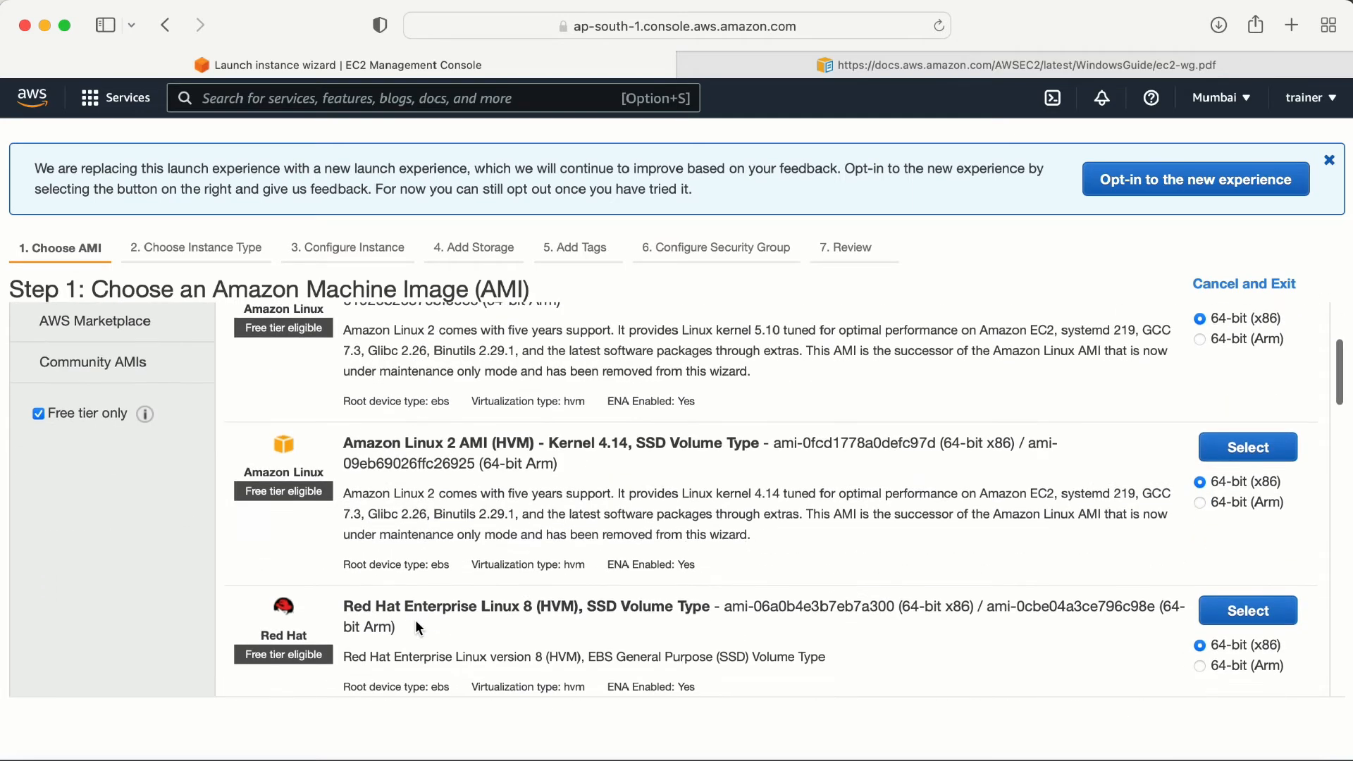
pyautogui.scroll(-4, 416, 620)
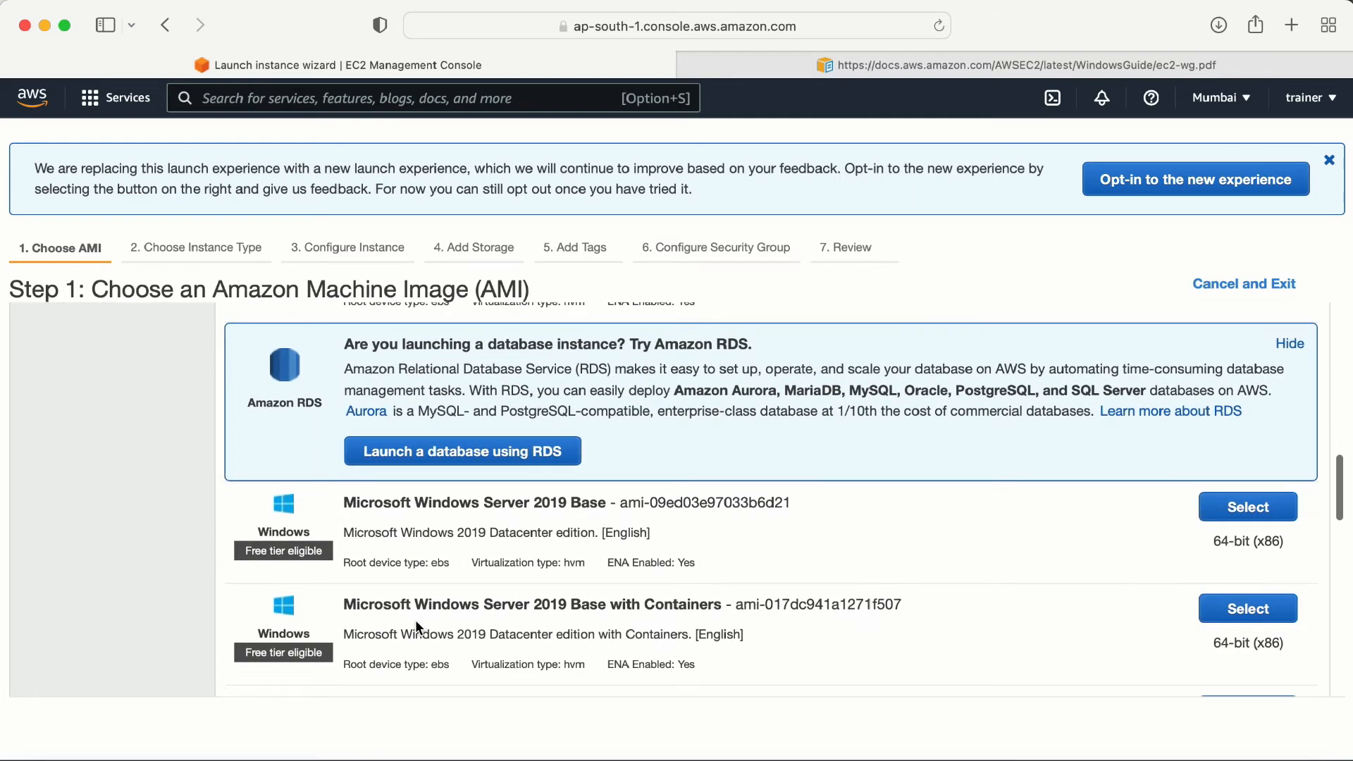
pyautogui.click(346, 501)
pyautogui.moveTo(346, 501); pyautogui.dragTo(612, 488)
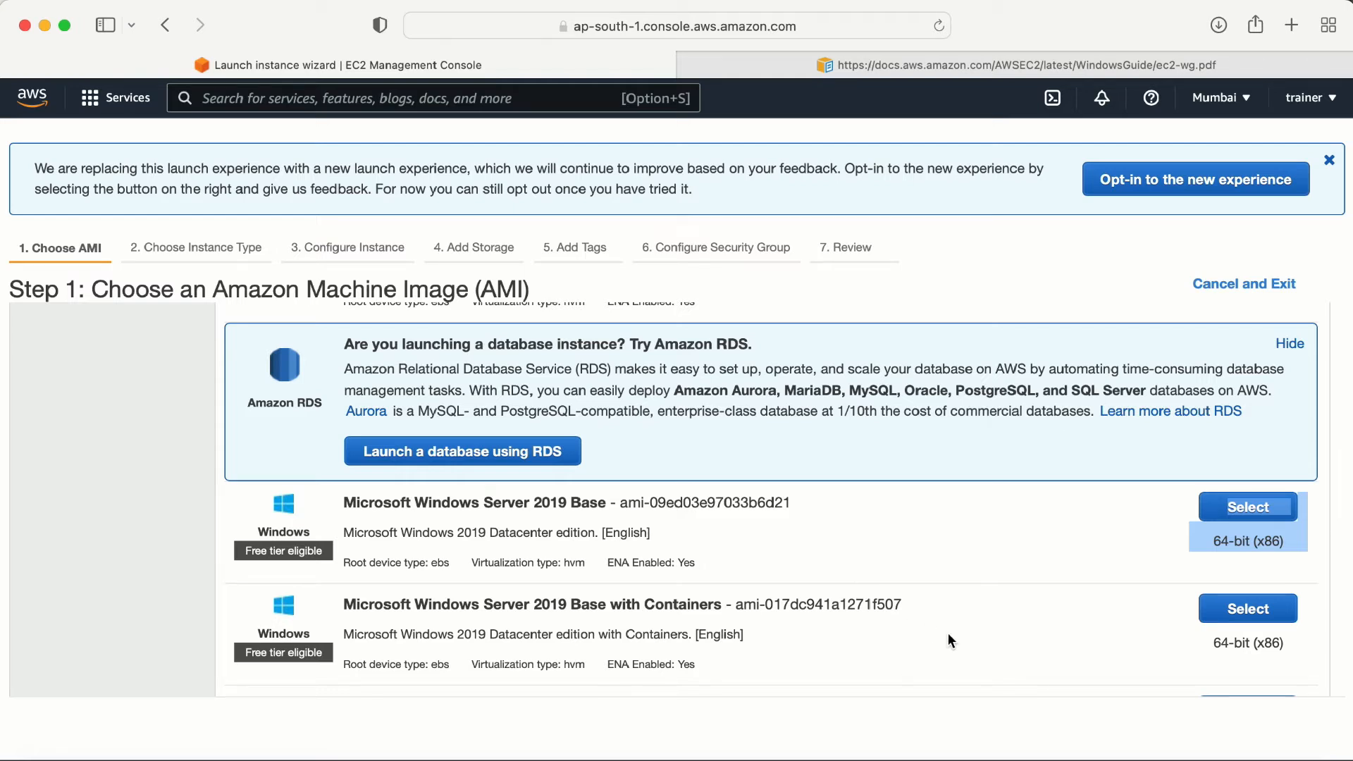
pyautogui.moveTo(343, 502); pyautogui.dragTo(602, 510)
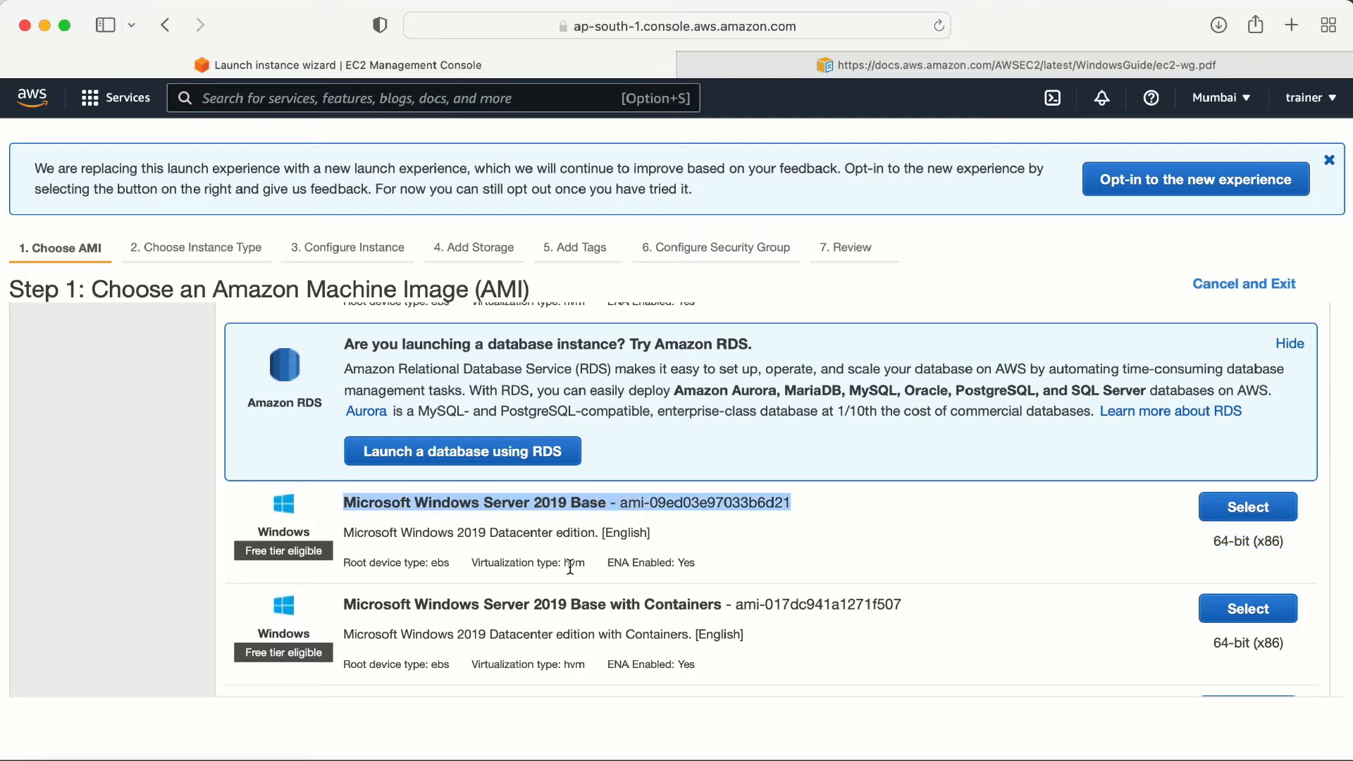
pyautogui.click(395, 524)
pyautogui.moveTo(343, 503); pyautogui.dragTo(598, 510)
pyautogui.click(1247, 514)
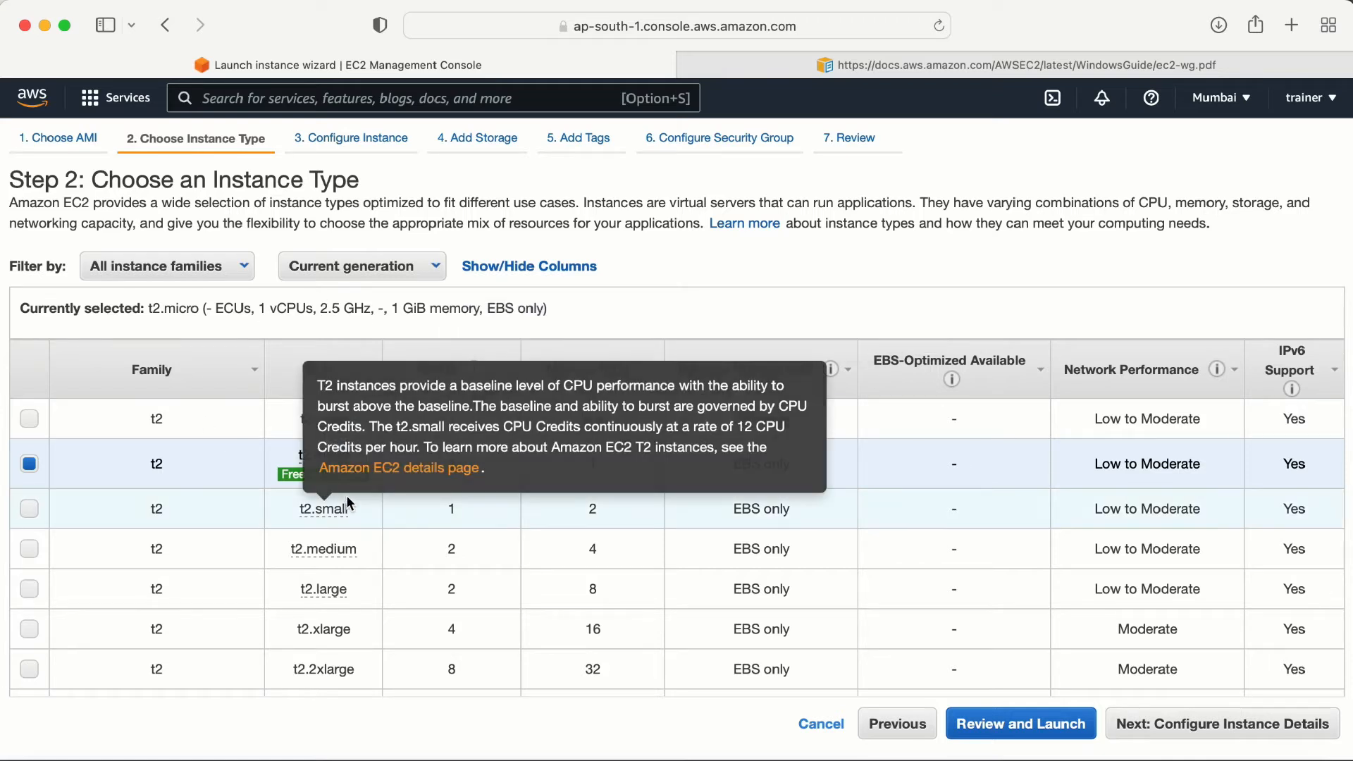
# Keep the t2.micro type and the default instance details and storage, and proceed to the Add Tags step.
pyautogui.click(339, 141)
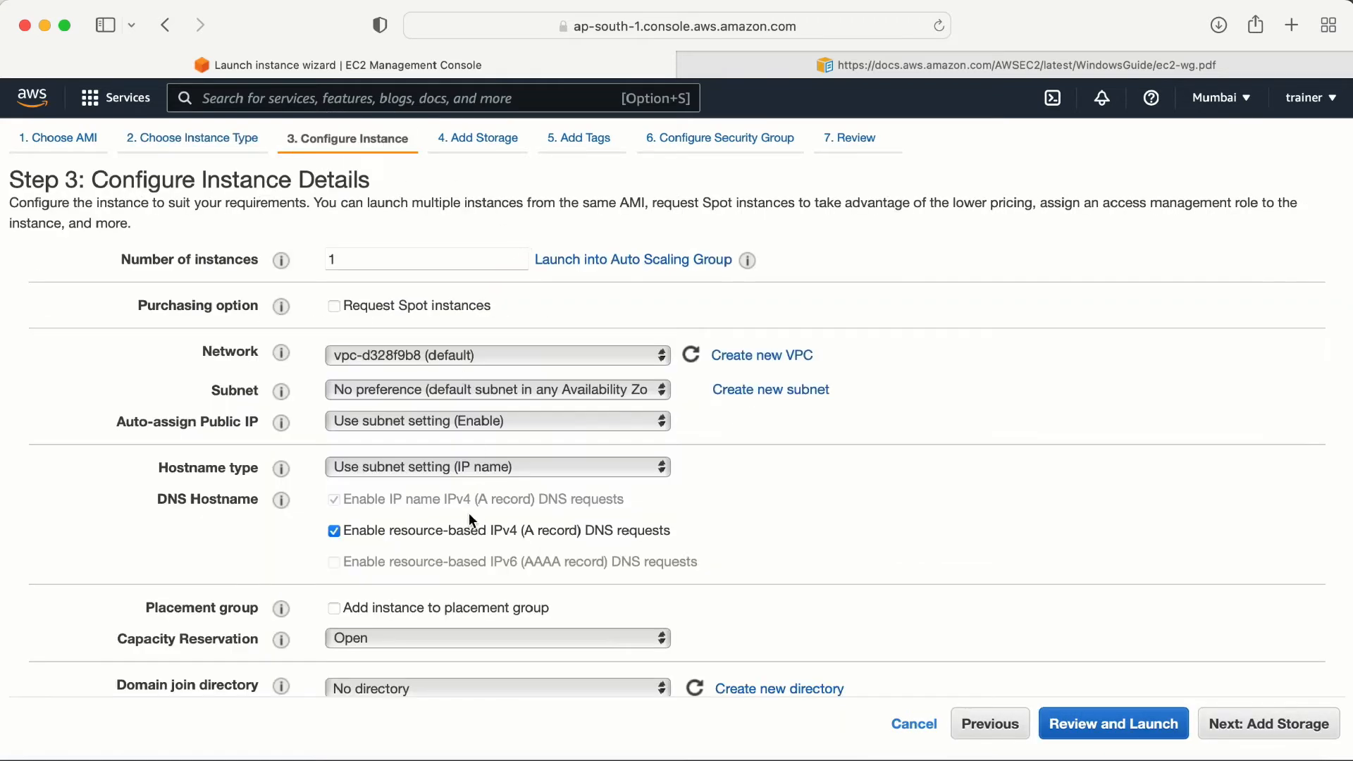
pyautogui.click(476, 137)
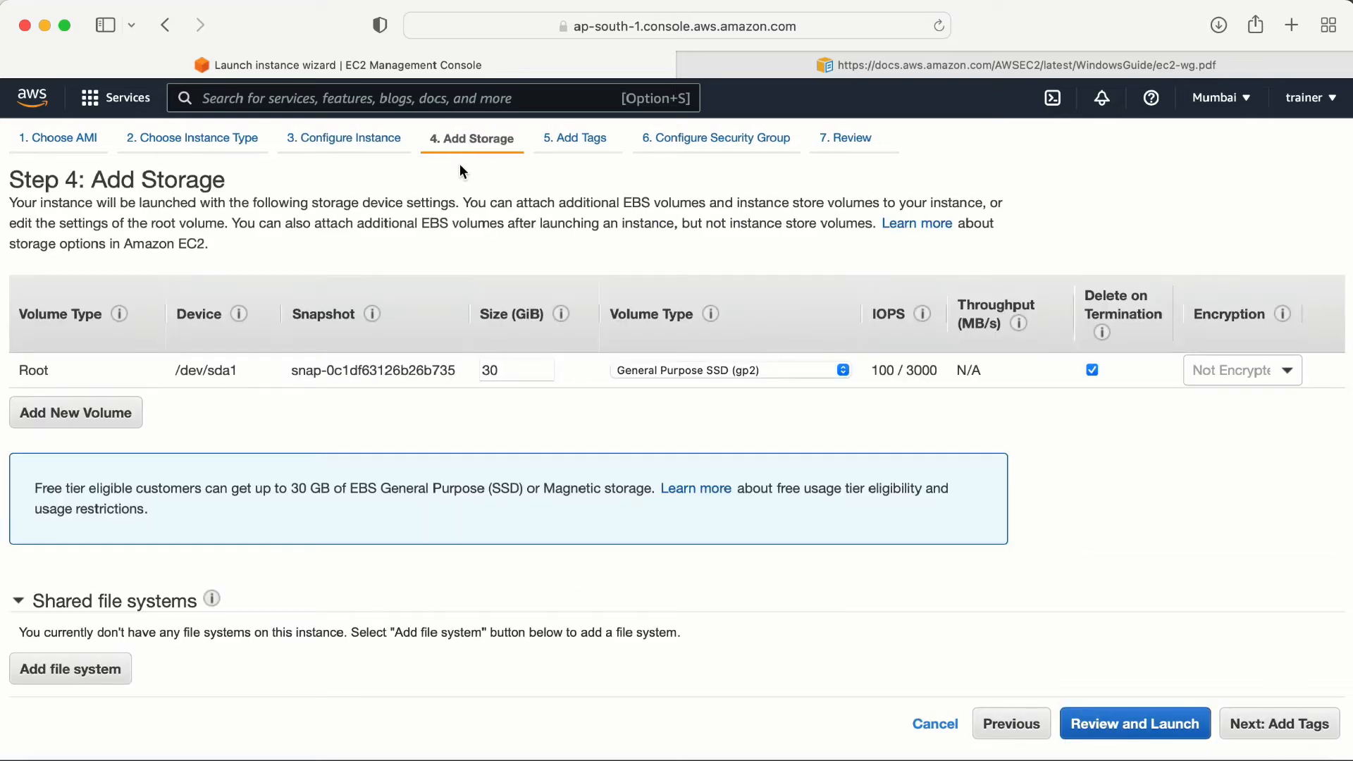
pyautogui.click(566, 137)
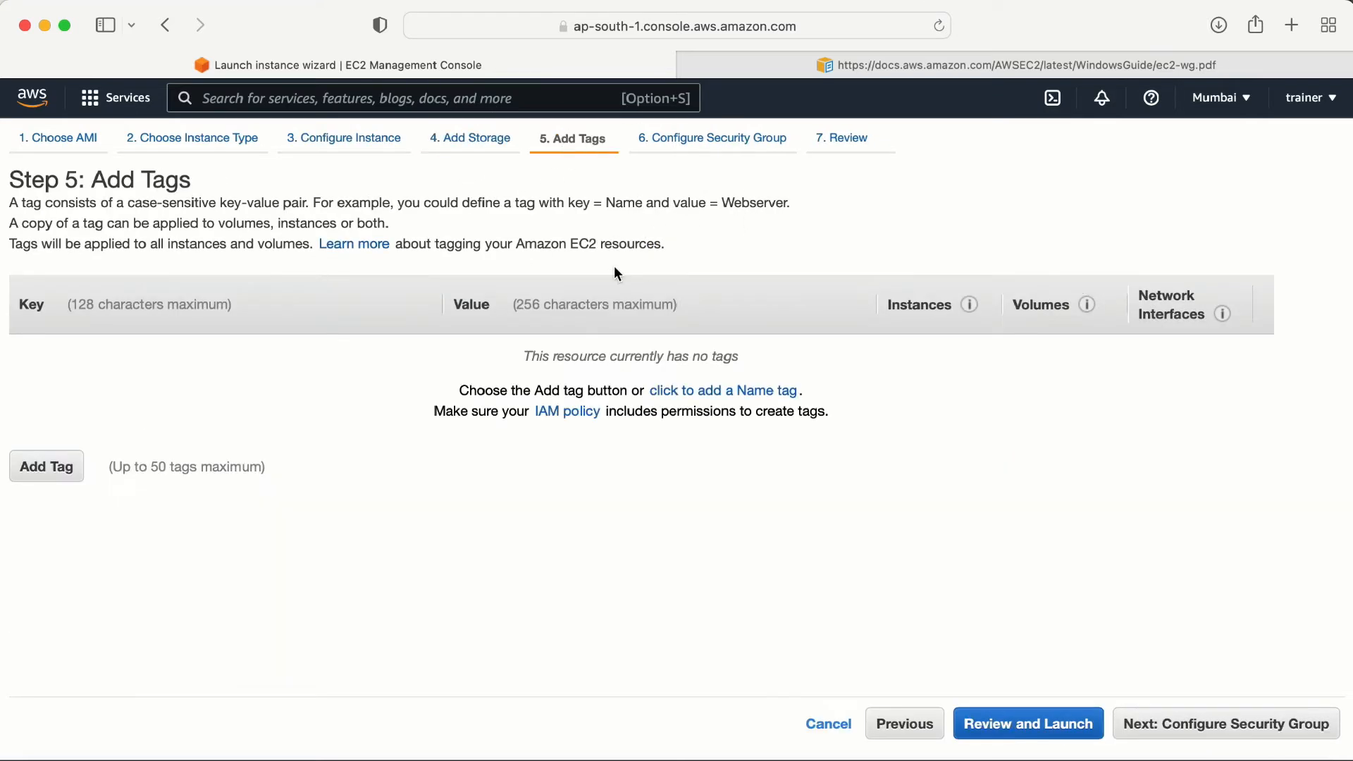
# Add a Name tag with the value Windows_machine and proceed to the Configure Security Group step.
pyautogui.click(710, 390)
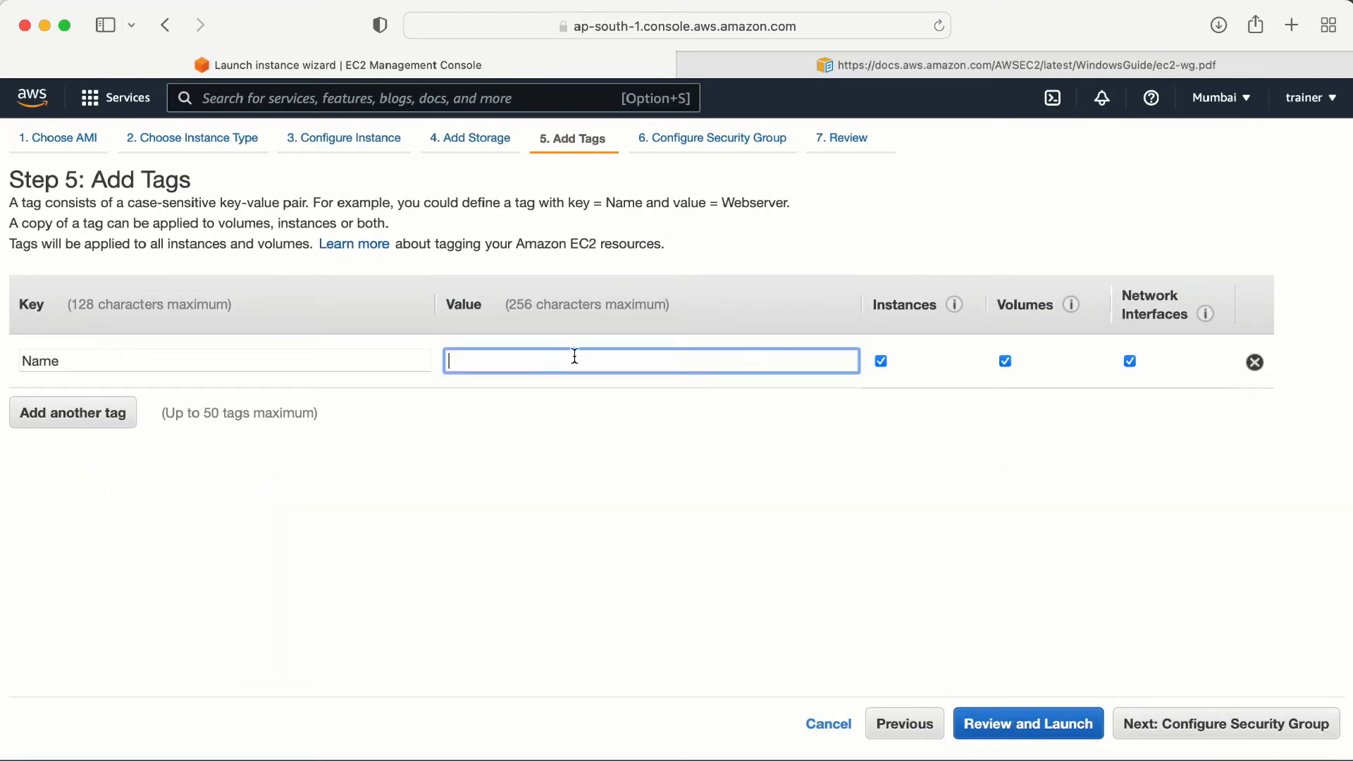
pyautogui.write('Windows_')
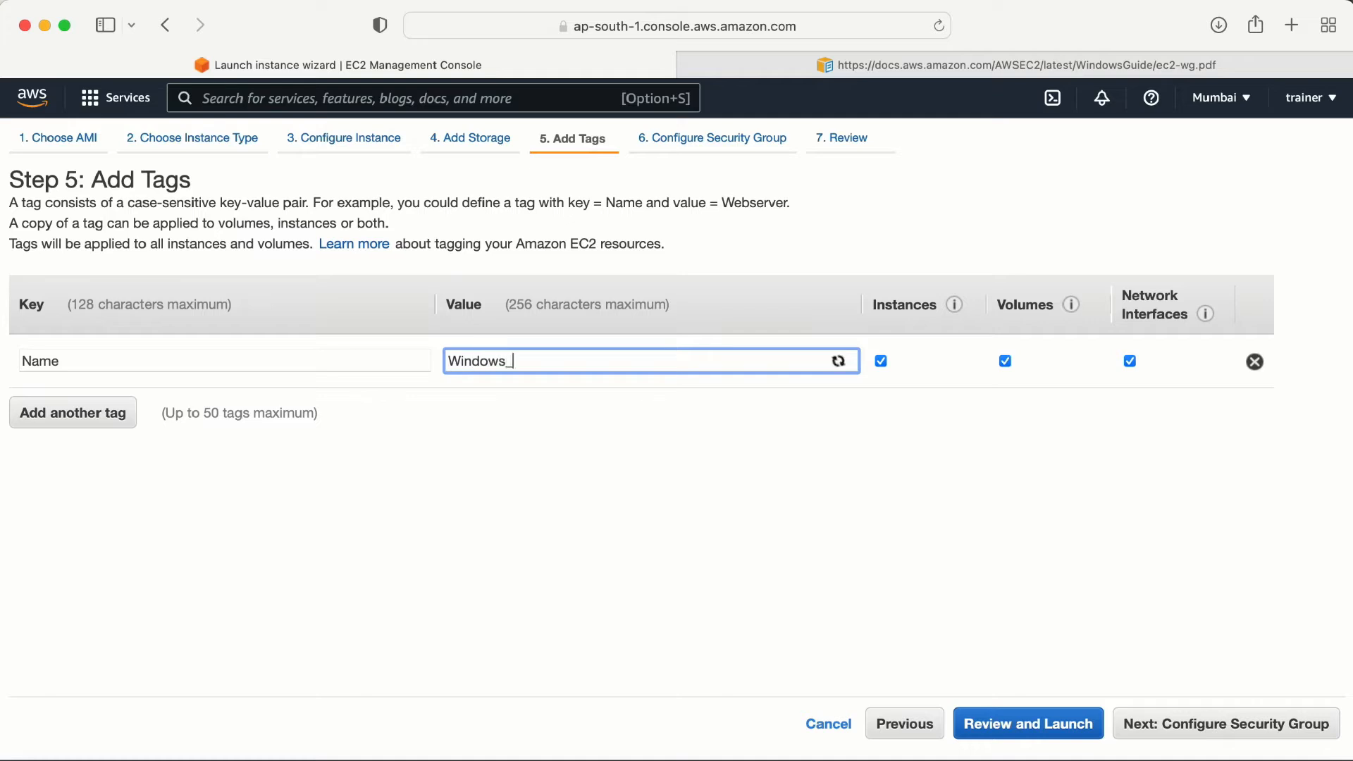
pyautogui.write('machine')
pyautogui.click(710, 135)
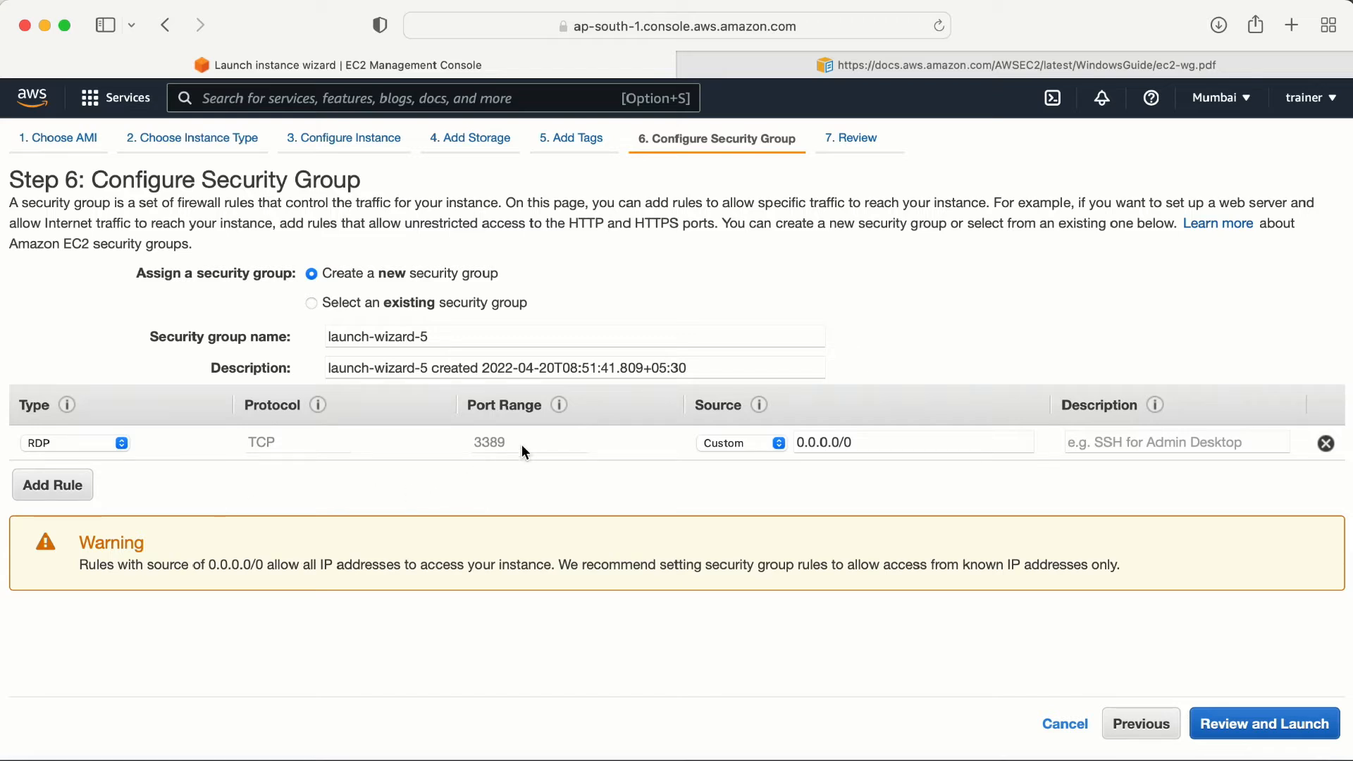
# Name the new security group Windows_SG and use the same text as its description.
pyautogui.tripleClick(474, 336)
pyautogui.write('Windows')
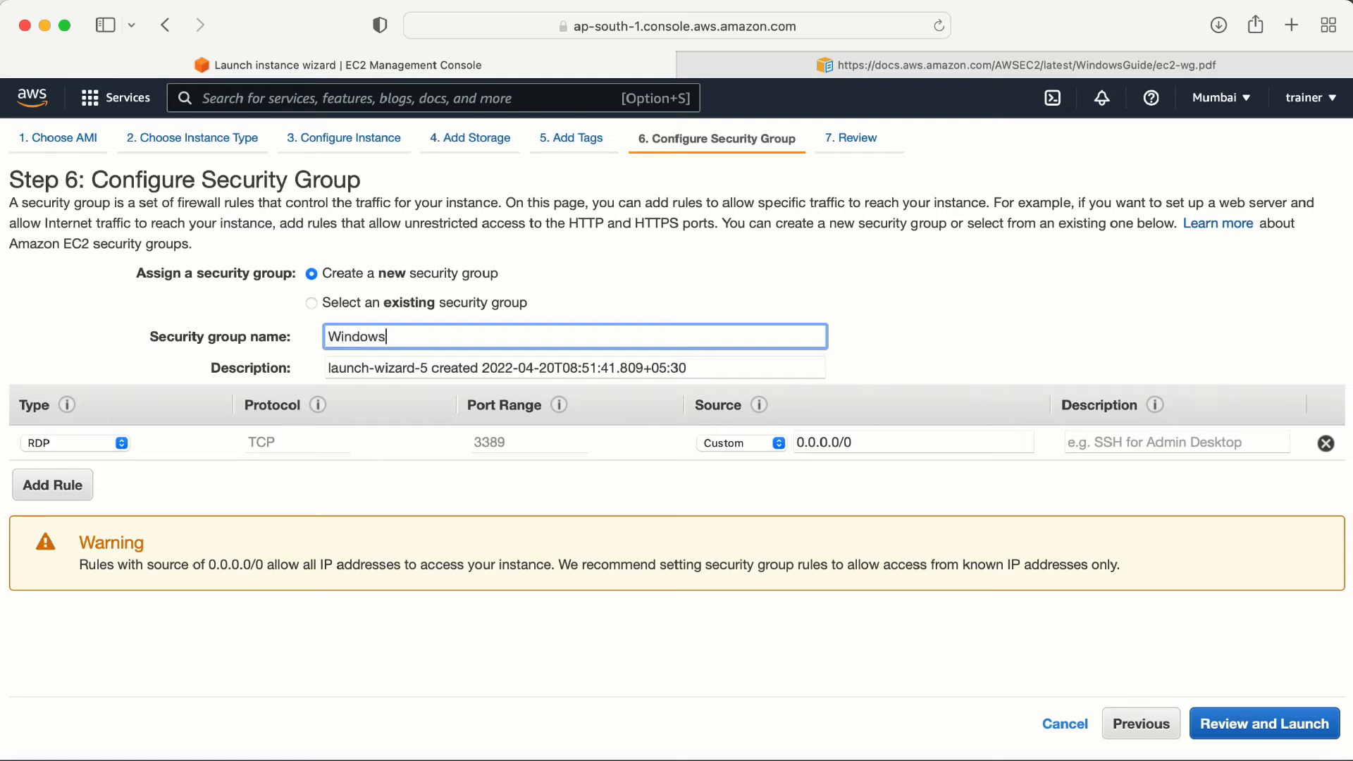
pyautogui.write('_SG')
pyautogui.moveTo(421, 339); pyautogui.dragTo(268, 340)
pyautogui.press('super+c')
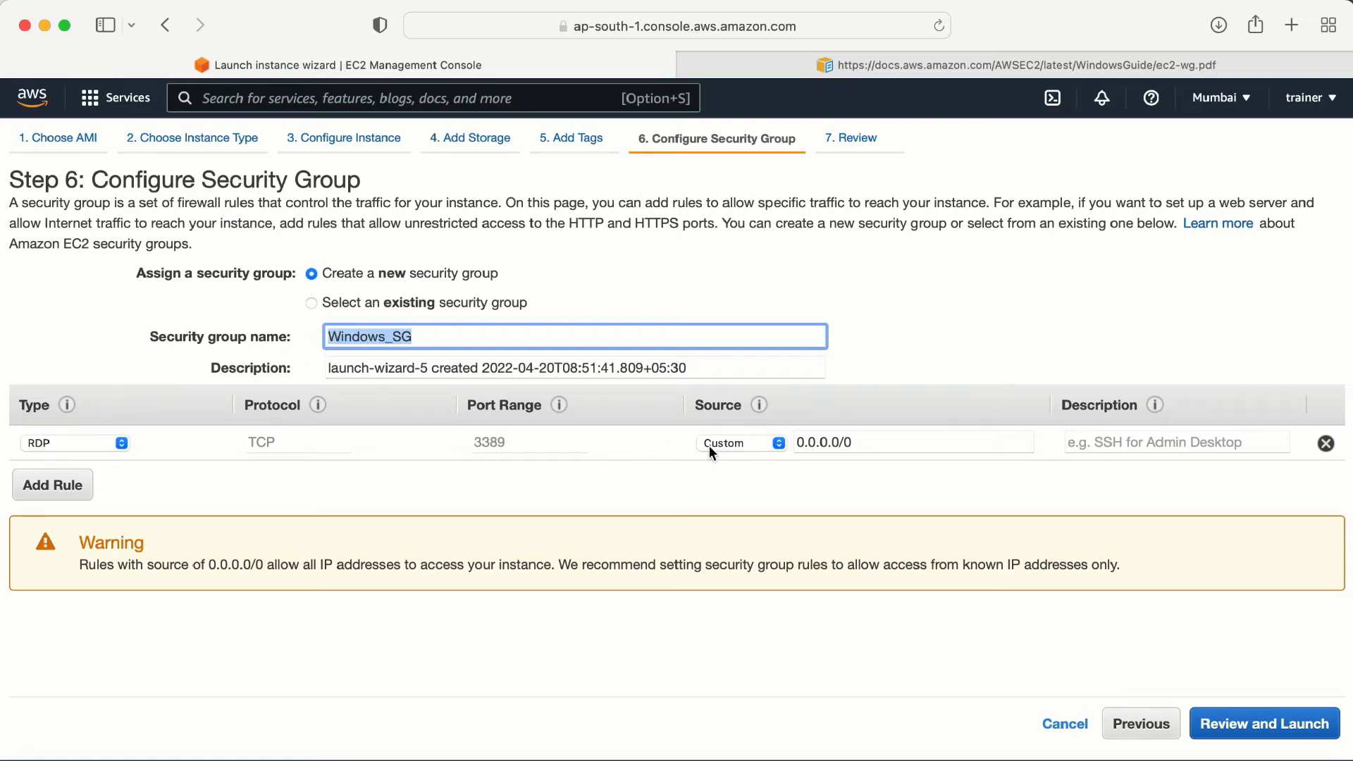
pyautogui.moveTo(727, 369); pyautogui.dragTo(171, 354)
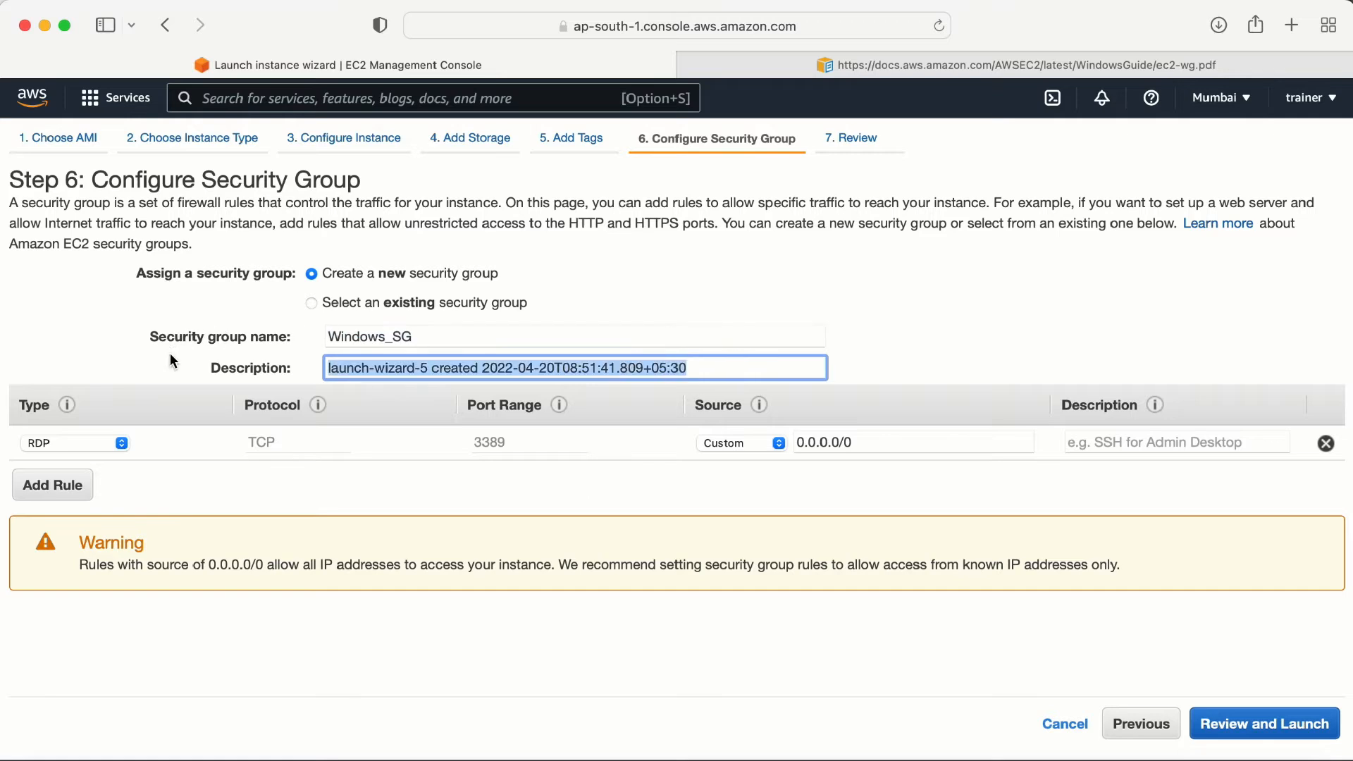
pyautogui.press('super+v')
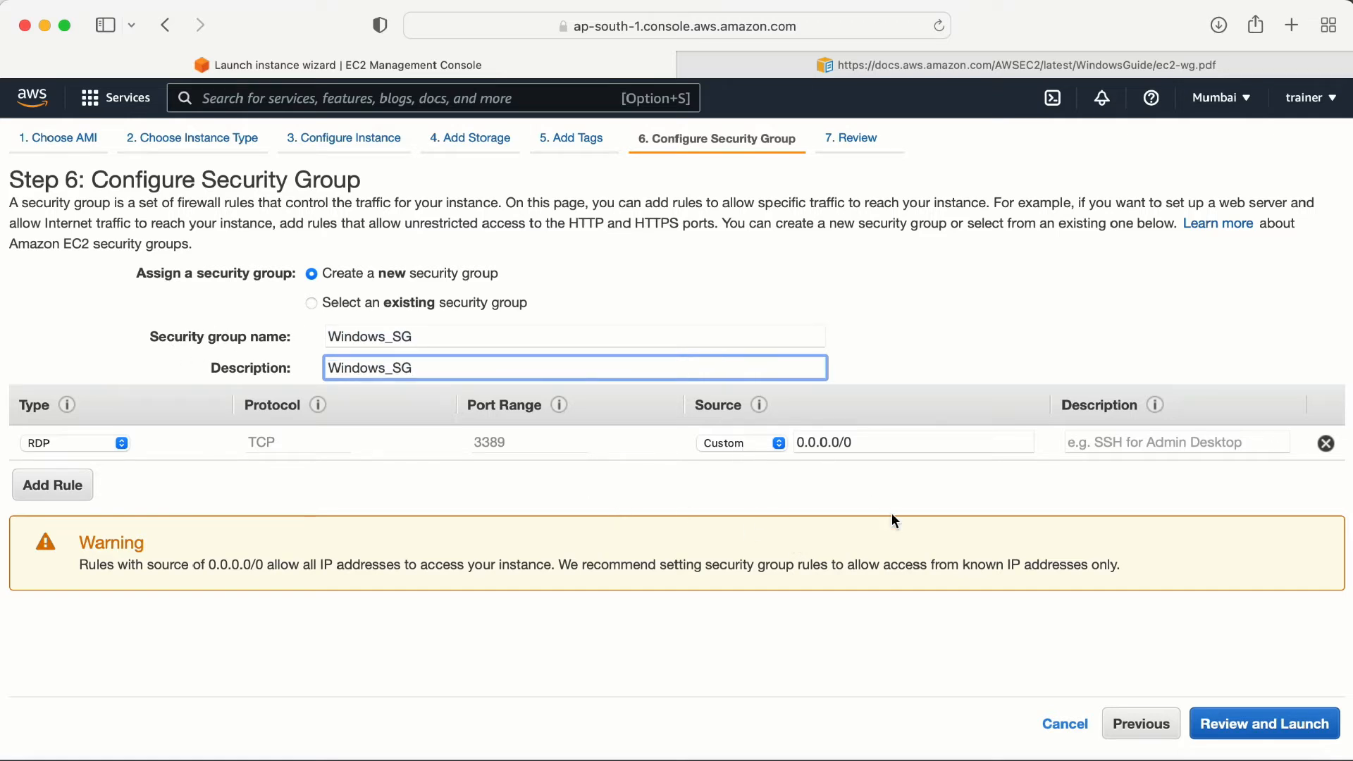
# Review and launch the instance with the existing today-demo RSA key pair, acknowledging access to its private key file.
pyautogui.click(1261, 726)
pyautogui.click(1300, 731)
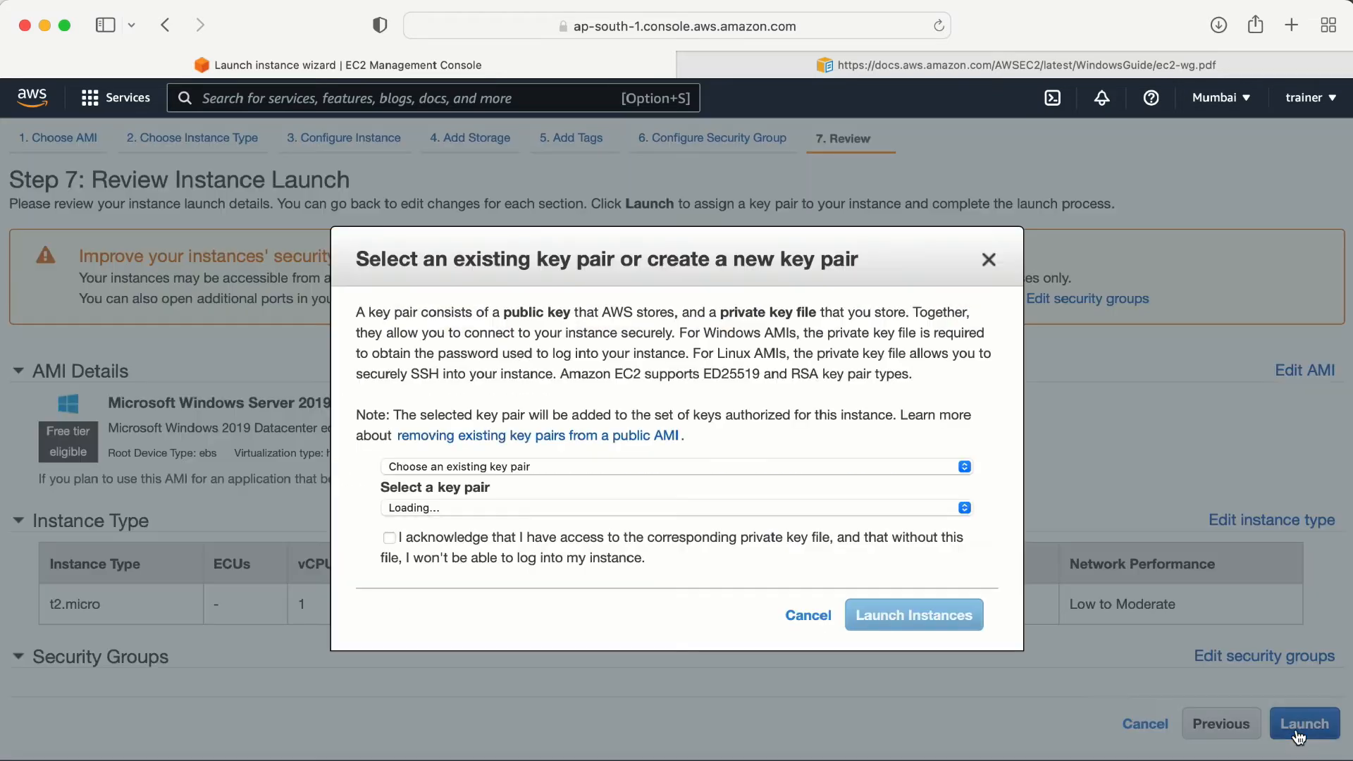
pyautogui.click(480, 466)
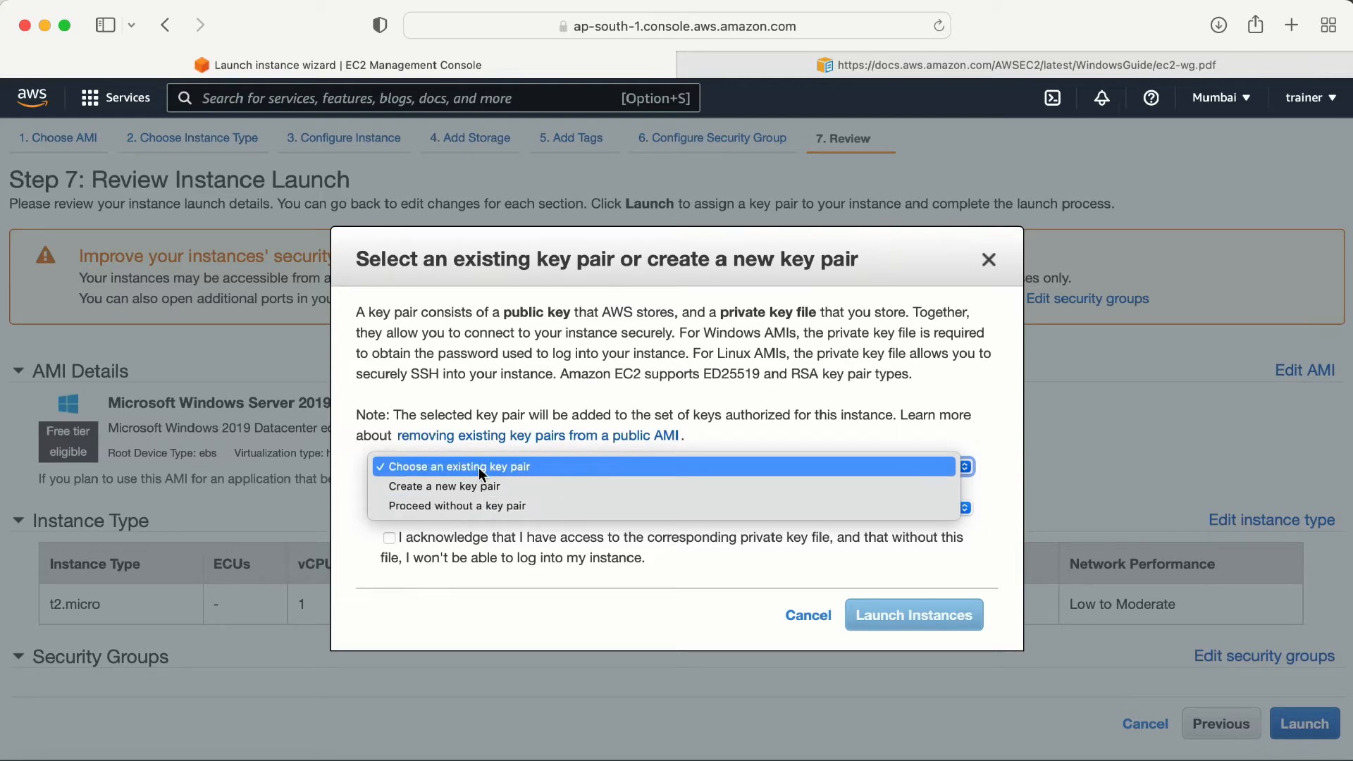
pyautogui.click(463, 469)
pyautogui.click(422, 504)
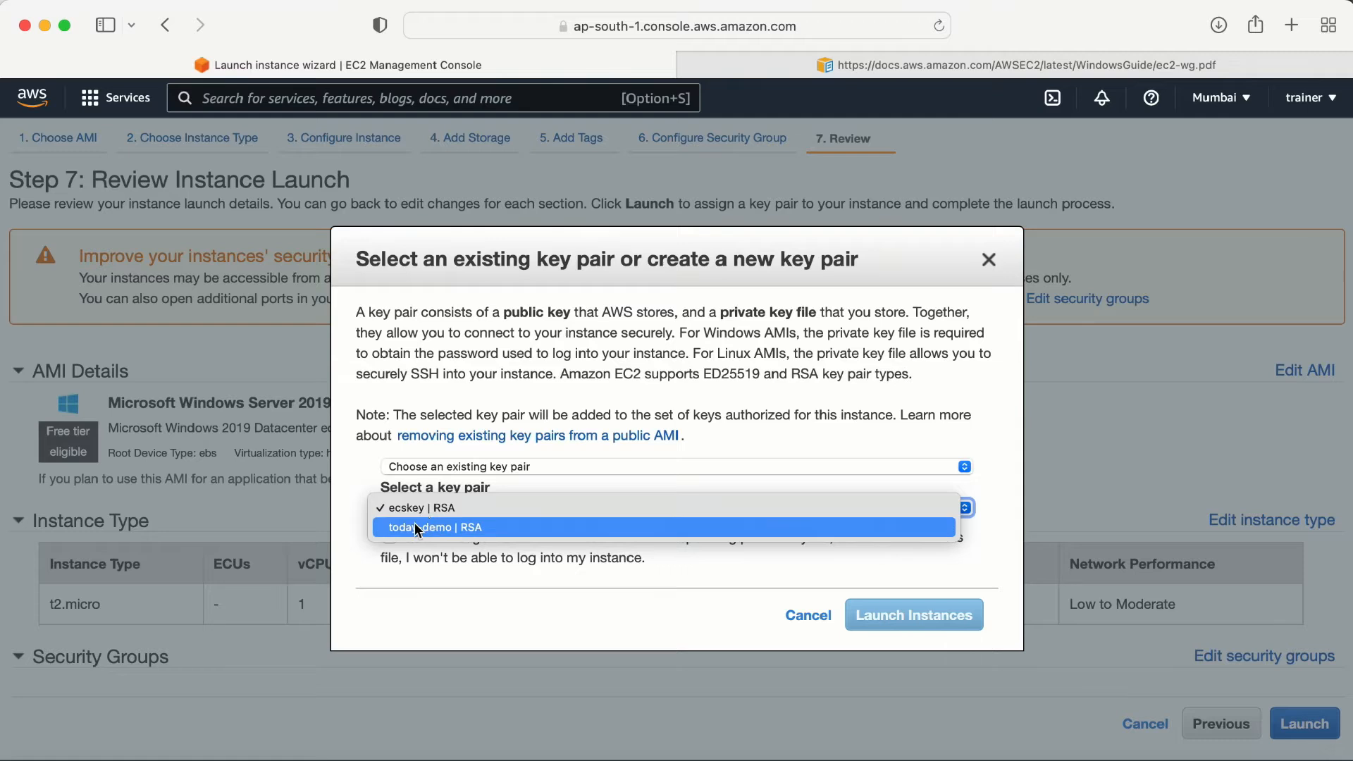
pyautogui.click(410, 528)
pyautogui.click(389, 538)
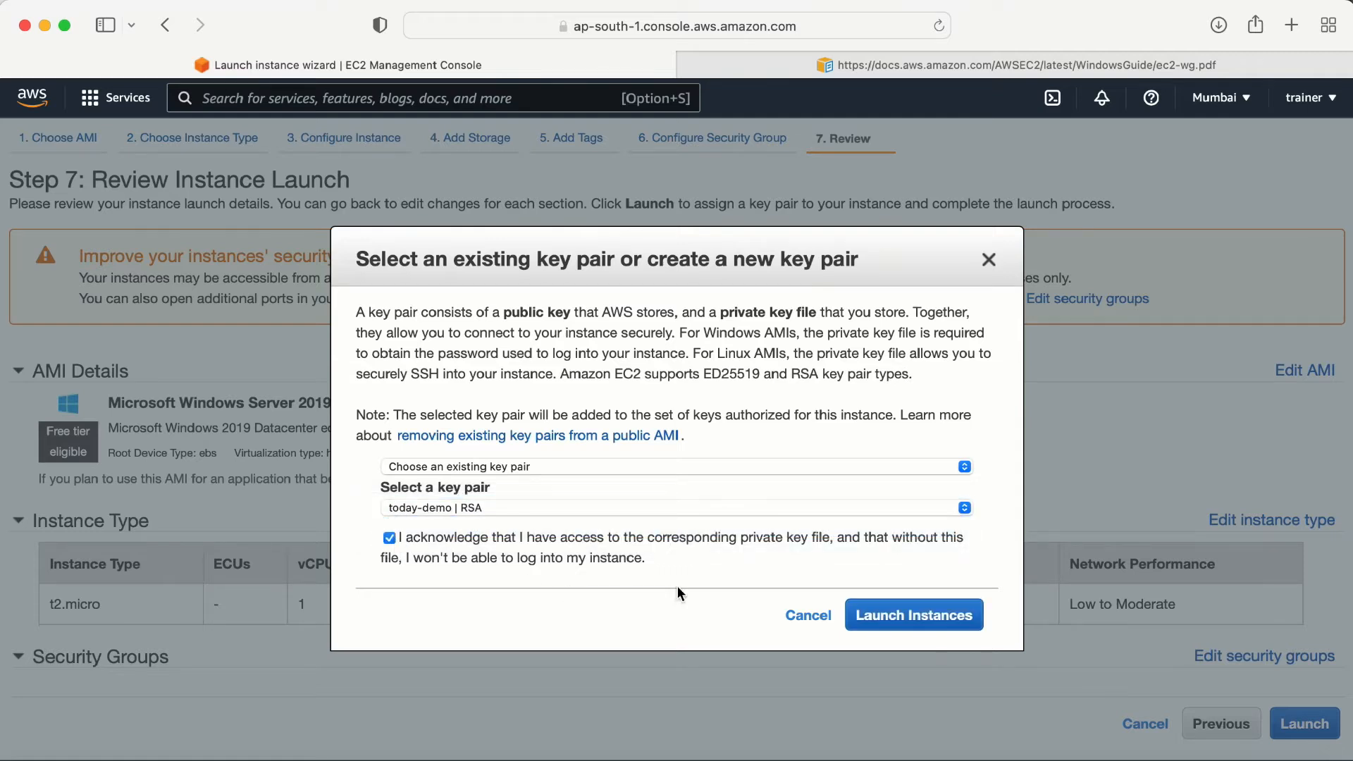
pyautogui.click(914, 616)
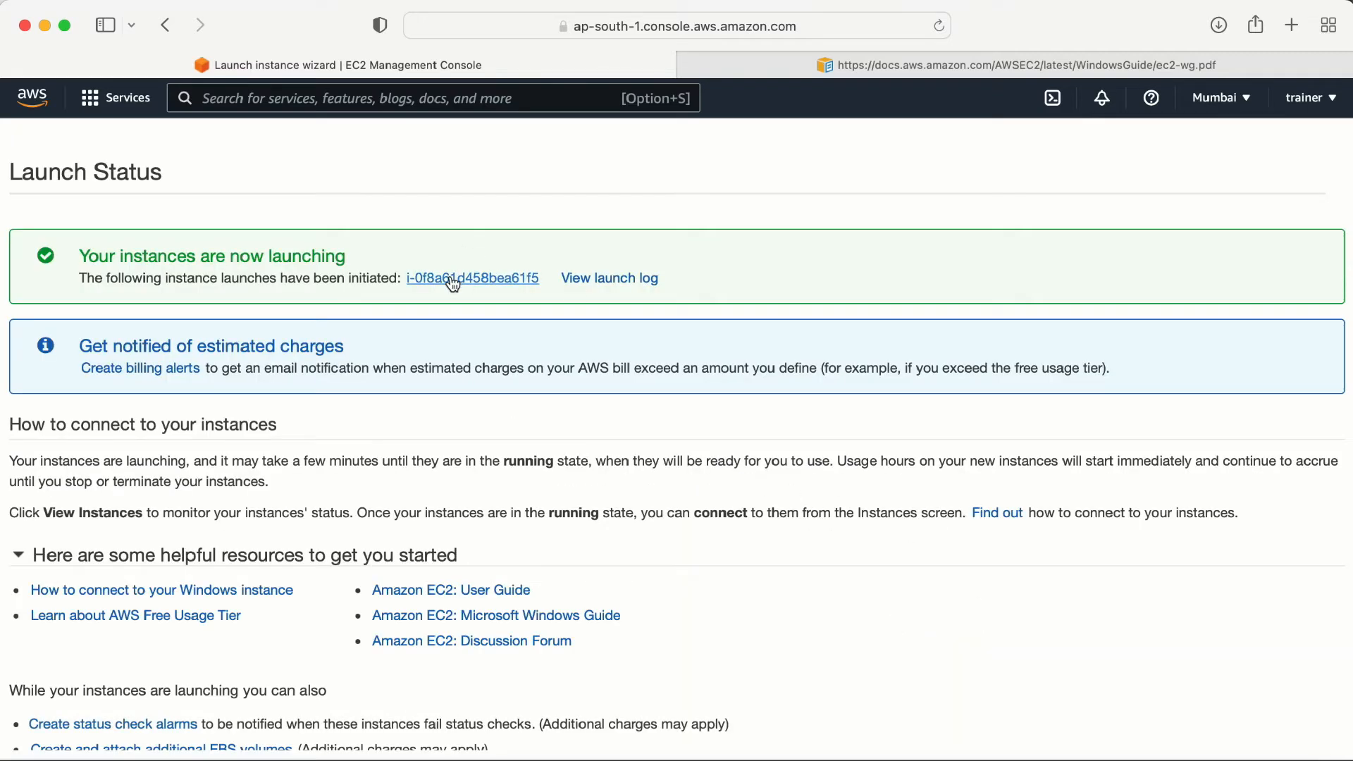
# Show the newly launched instance in the instances list and refresh the list to check its instance state.
pyautogui.click(485, 278)
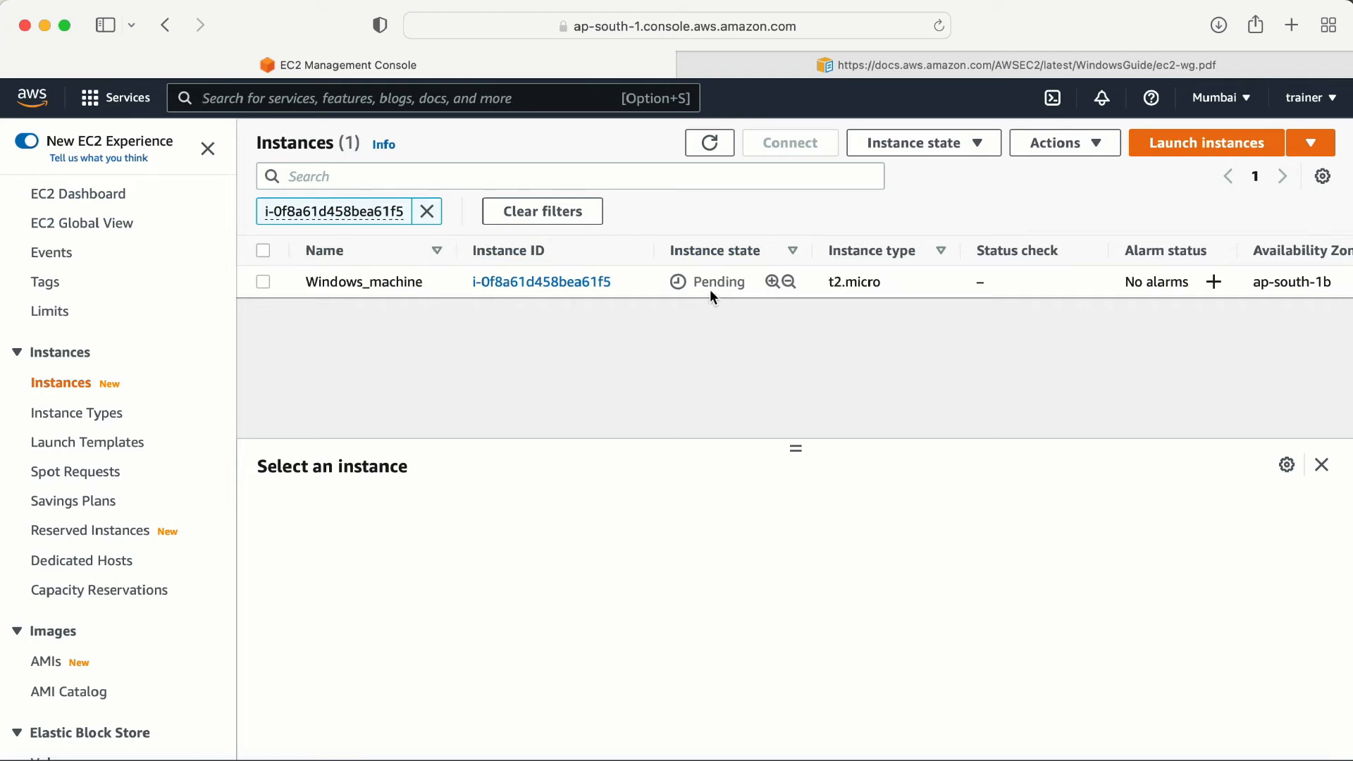
pyautogui.moveTo(751, 281); pyautogui.dragTo(702, 282)
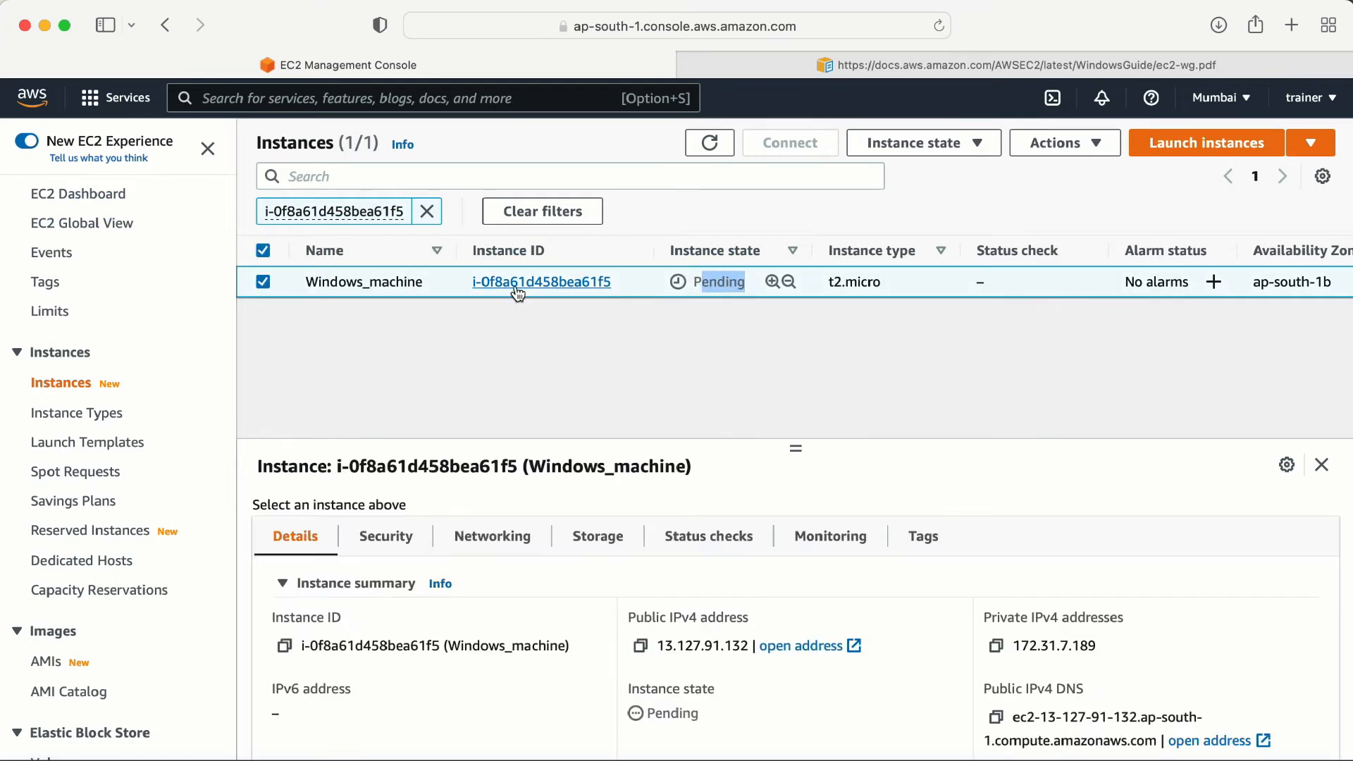
pyautogui.click(711, 143)
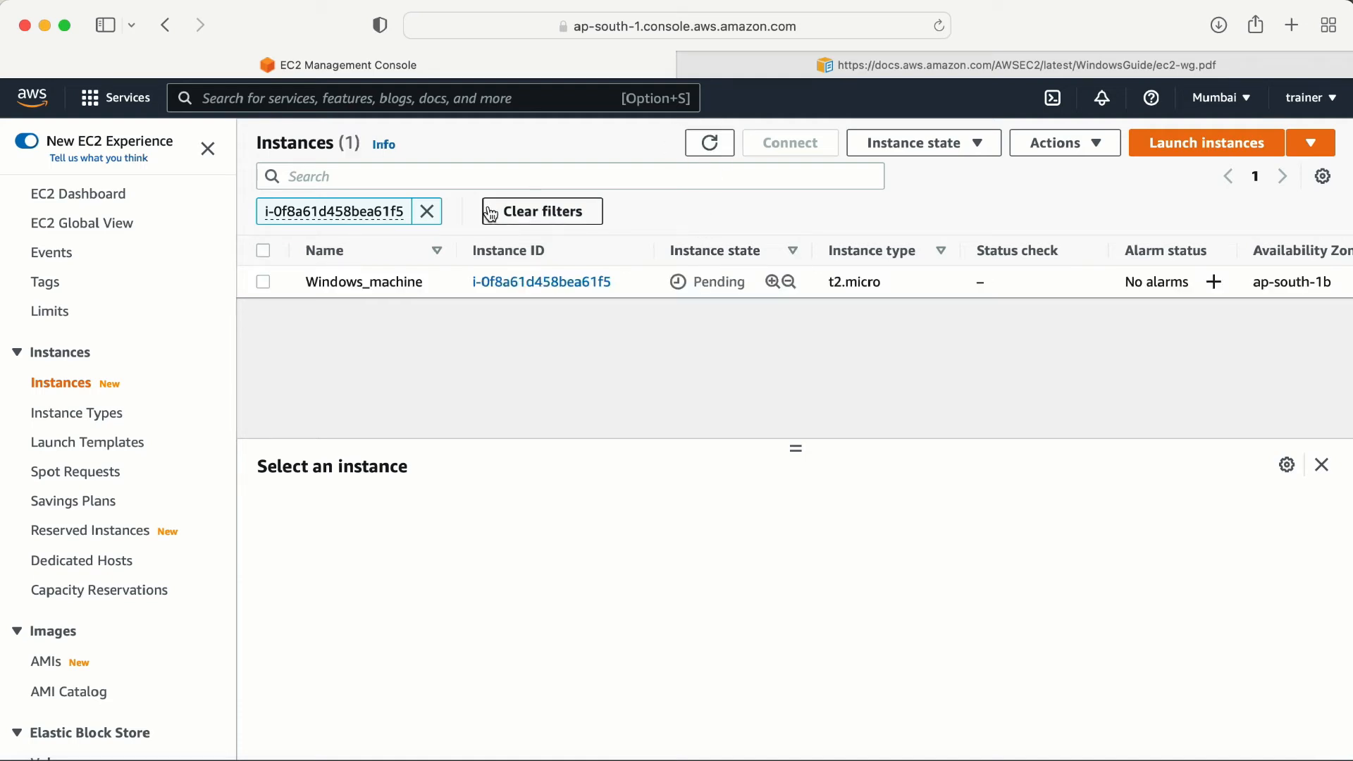
pyautogui.click(710, 148)
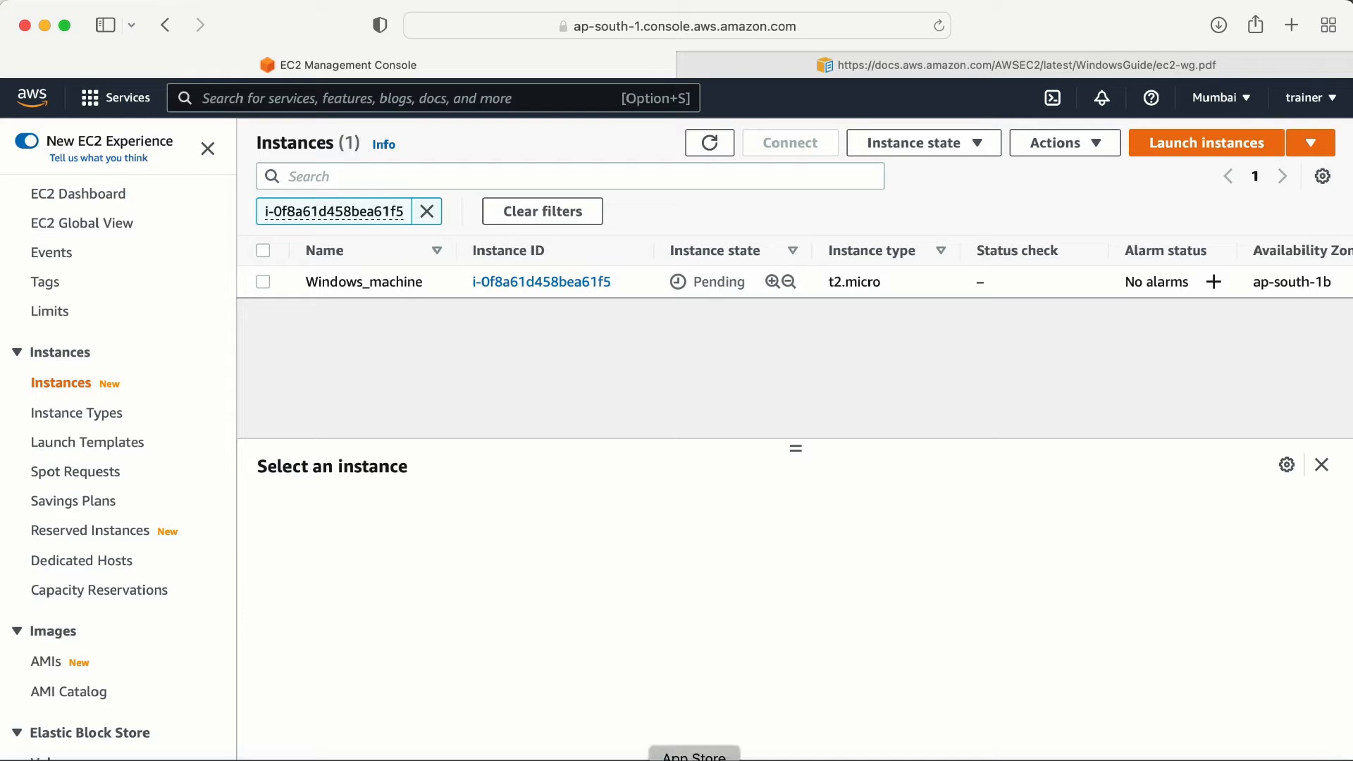
# Switch to the App Store to view the Microsoft Remote Desktop listing, and close it again.
pyautogui.click(694, 758)
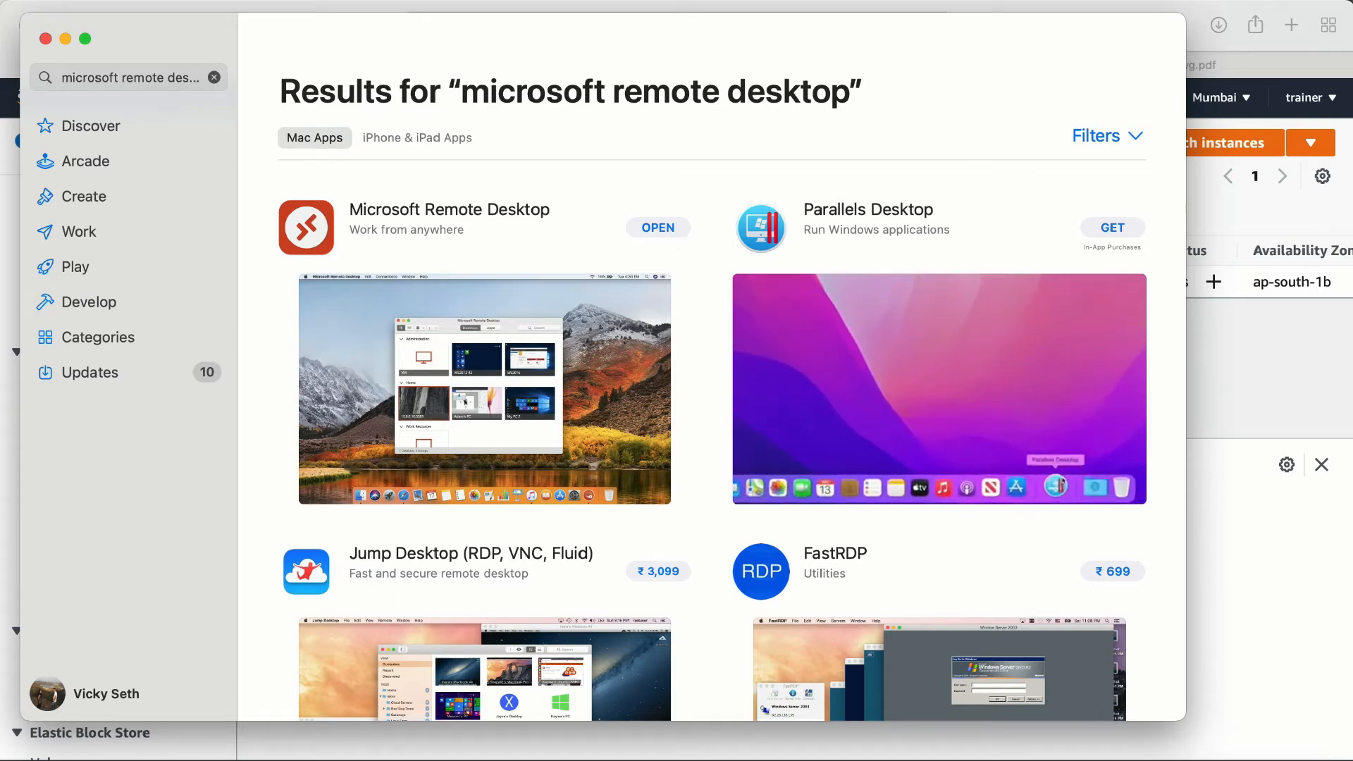
pyautogui.click(45, 38)
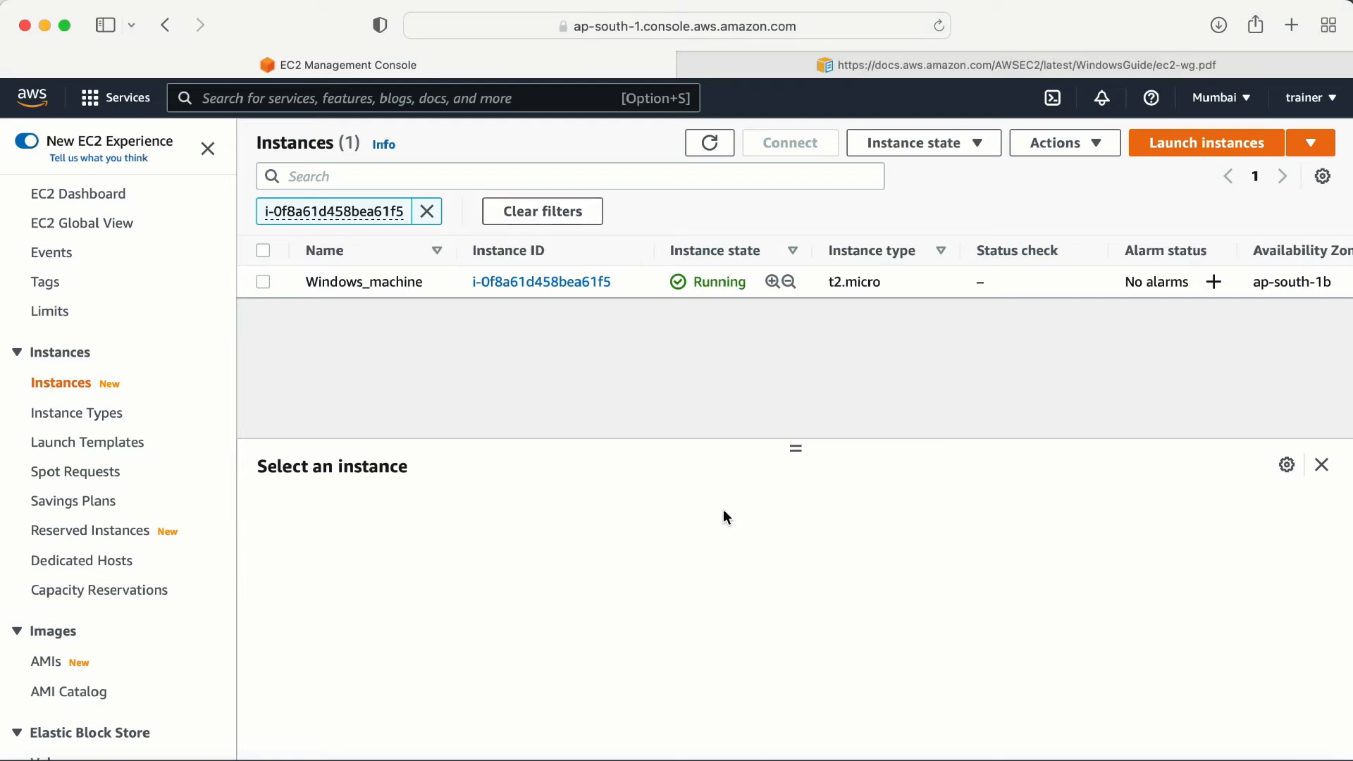
# Recheck the state of Windows_machine, open its RDP client connection details and highlight the public DNS name.
pyautogui.click(710, 142)
pyautogui.moveTo(746, 282); pyautogui.dragTo(710, 282)
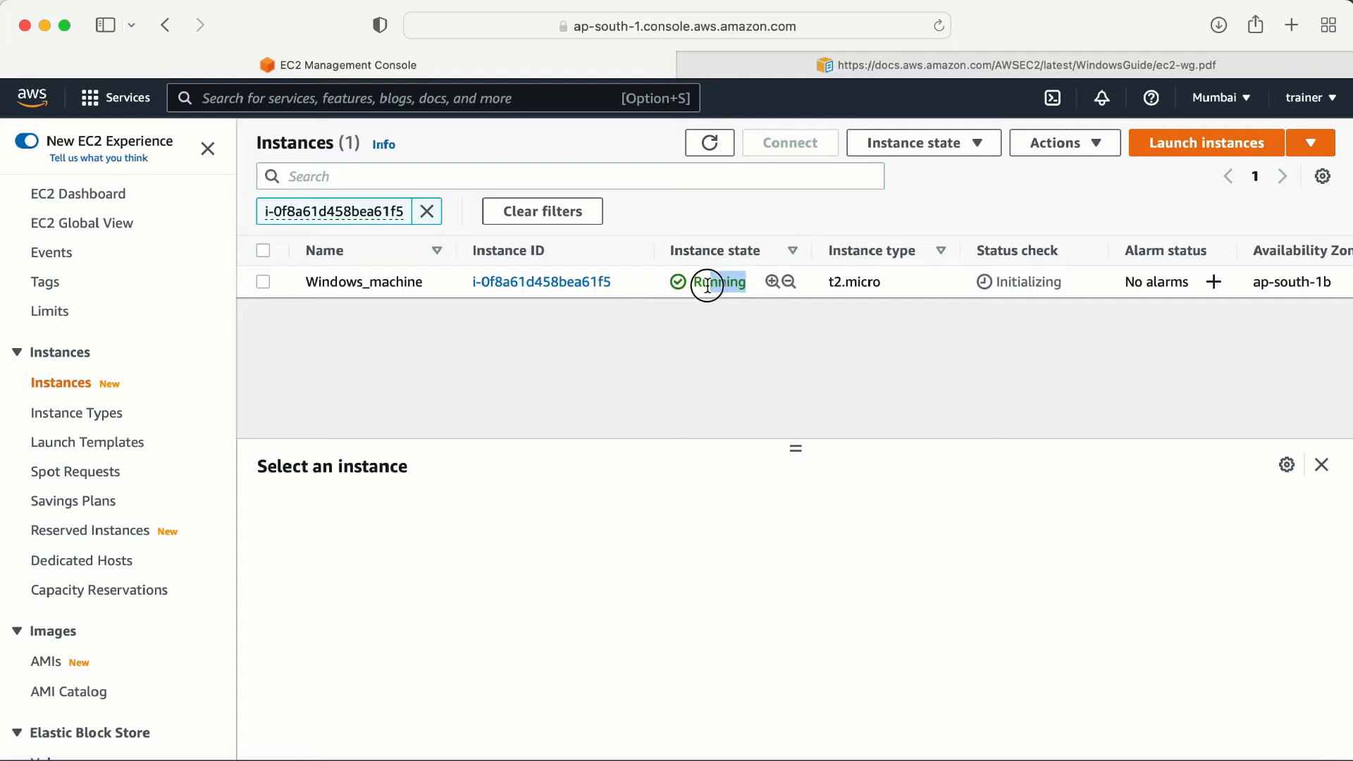
pyautogui.click(784, 142)
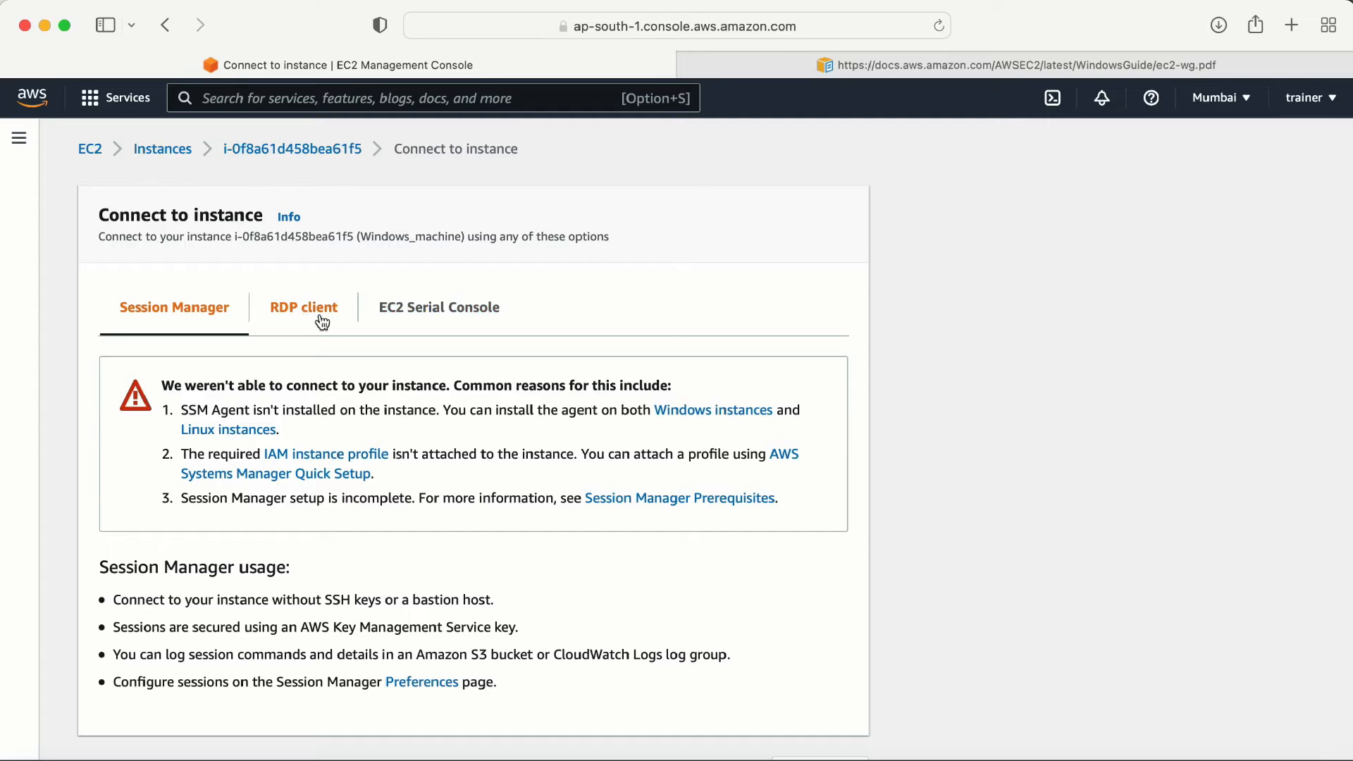
pyautogui.click(295, 312)
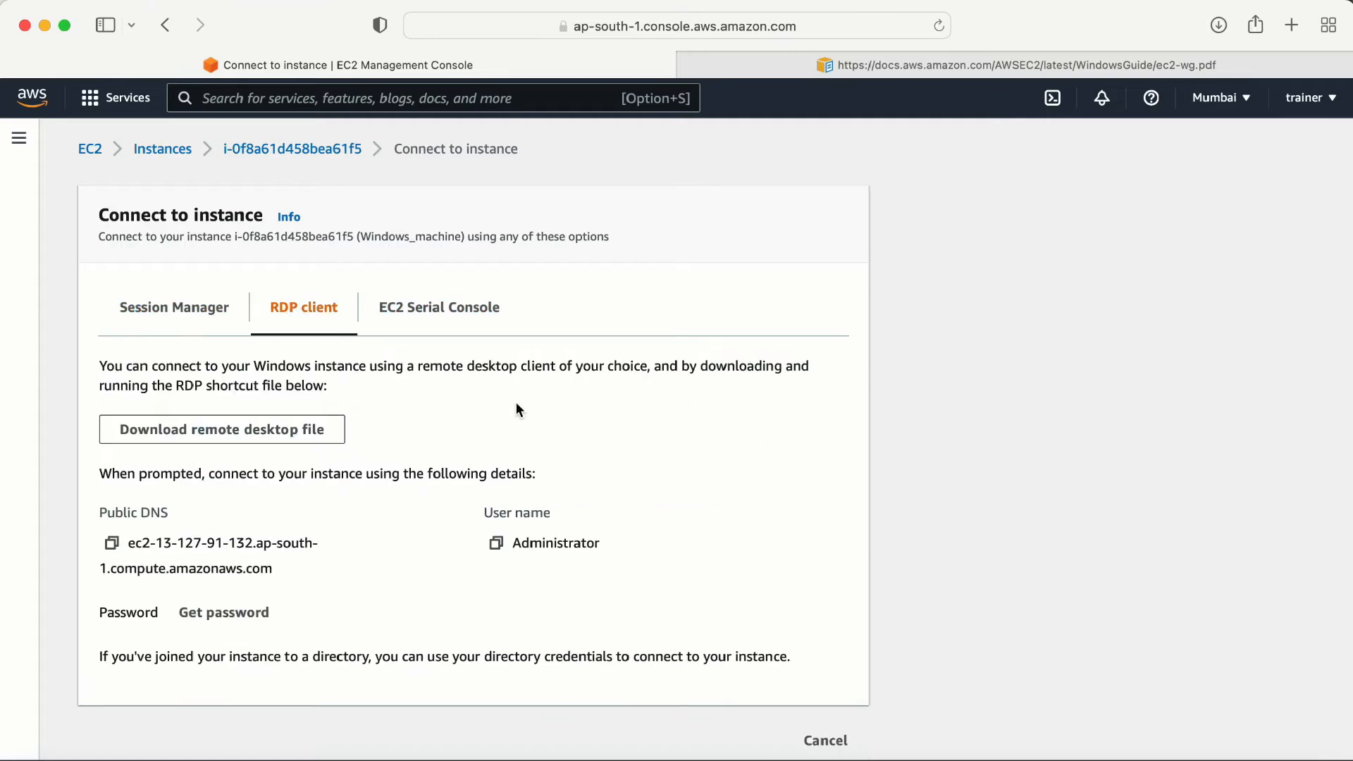
pyautogui.scroll(-1, 517, 405)
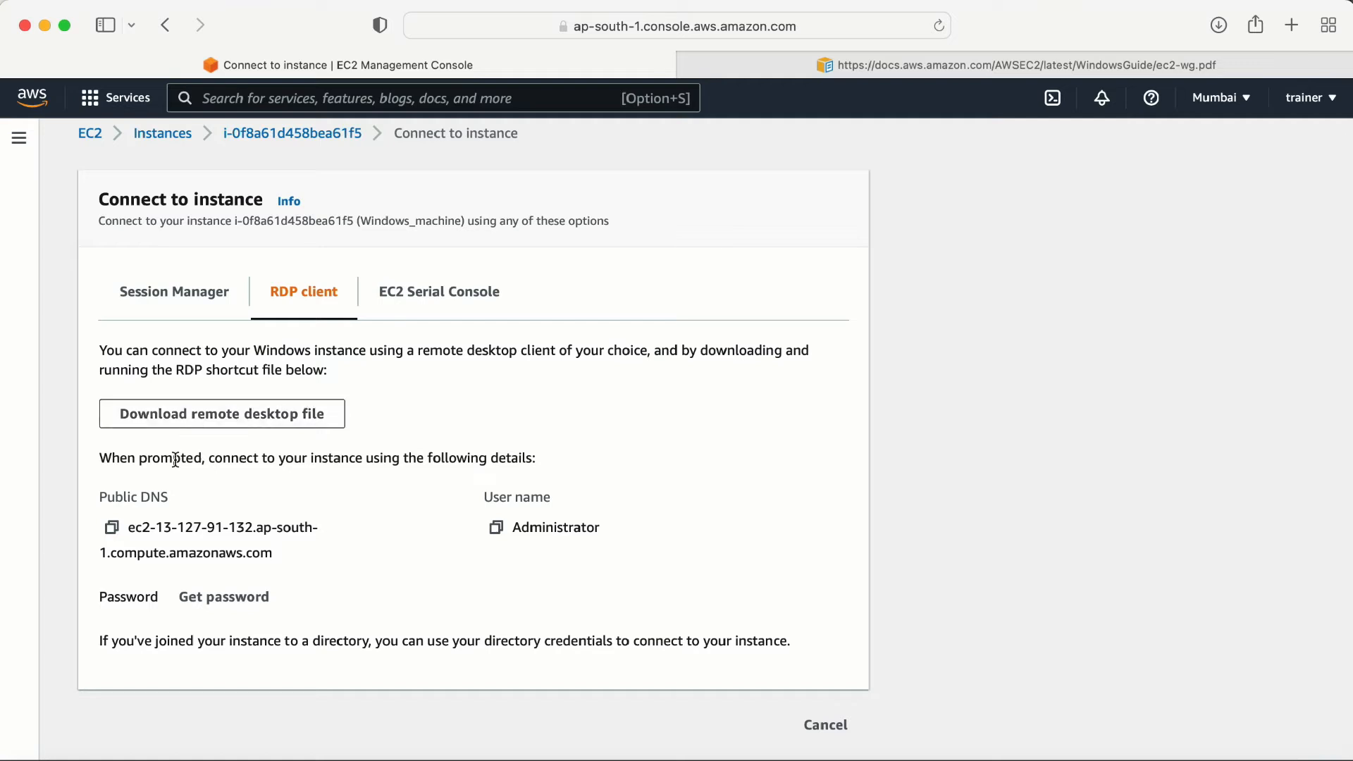
pyautogui.moveTo(126, 528); pyautogui.dragTo(284, 556)
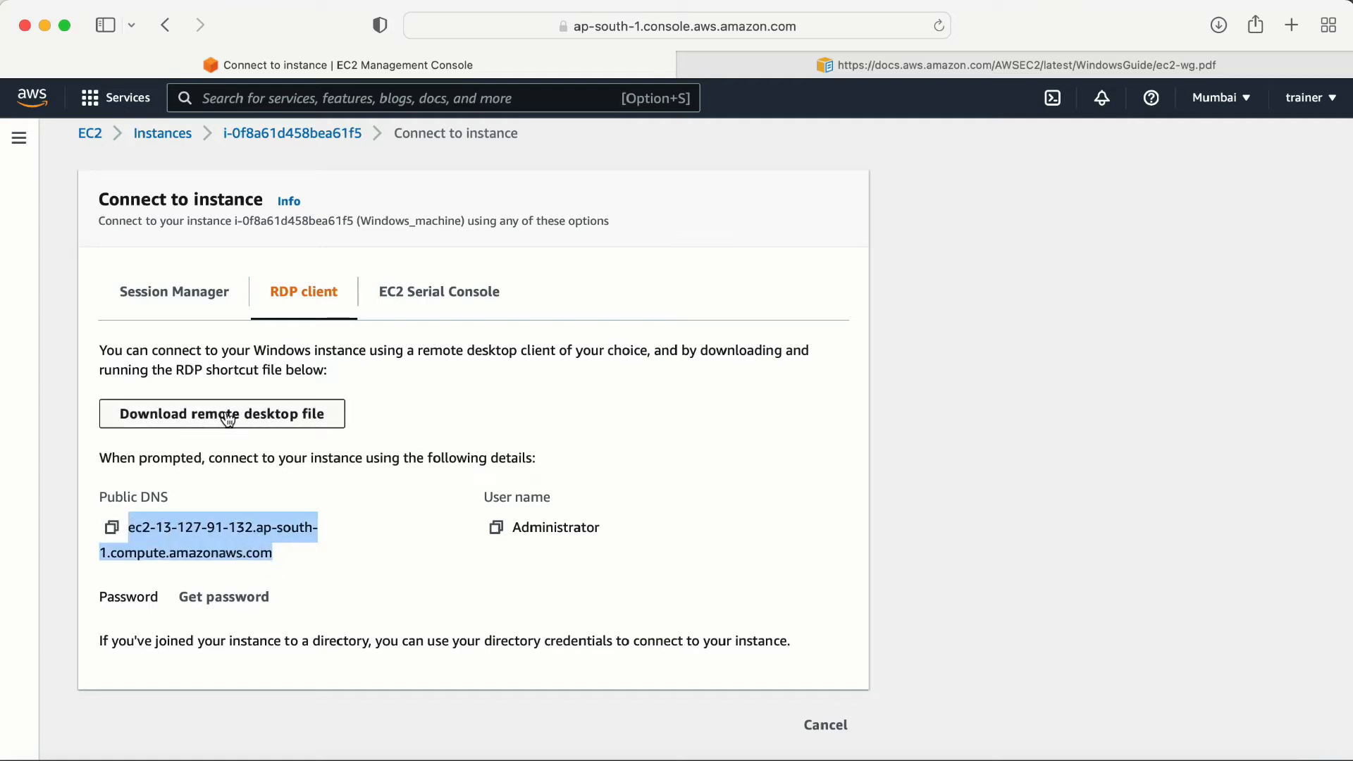
# Try to retrieve the Windows administrator password for the instance, and return to the instances list.
pyautogui.click(211, 599)
pyautogui.moveTo(166, 327); pyautogui.dragTo(318, 333)
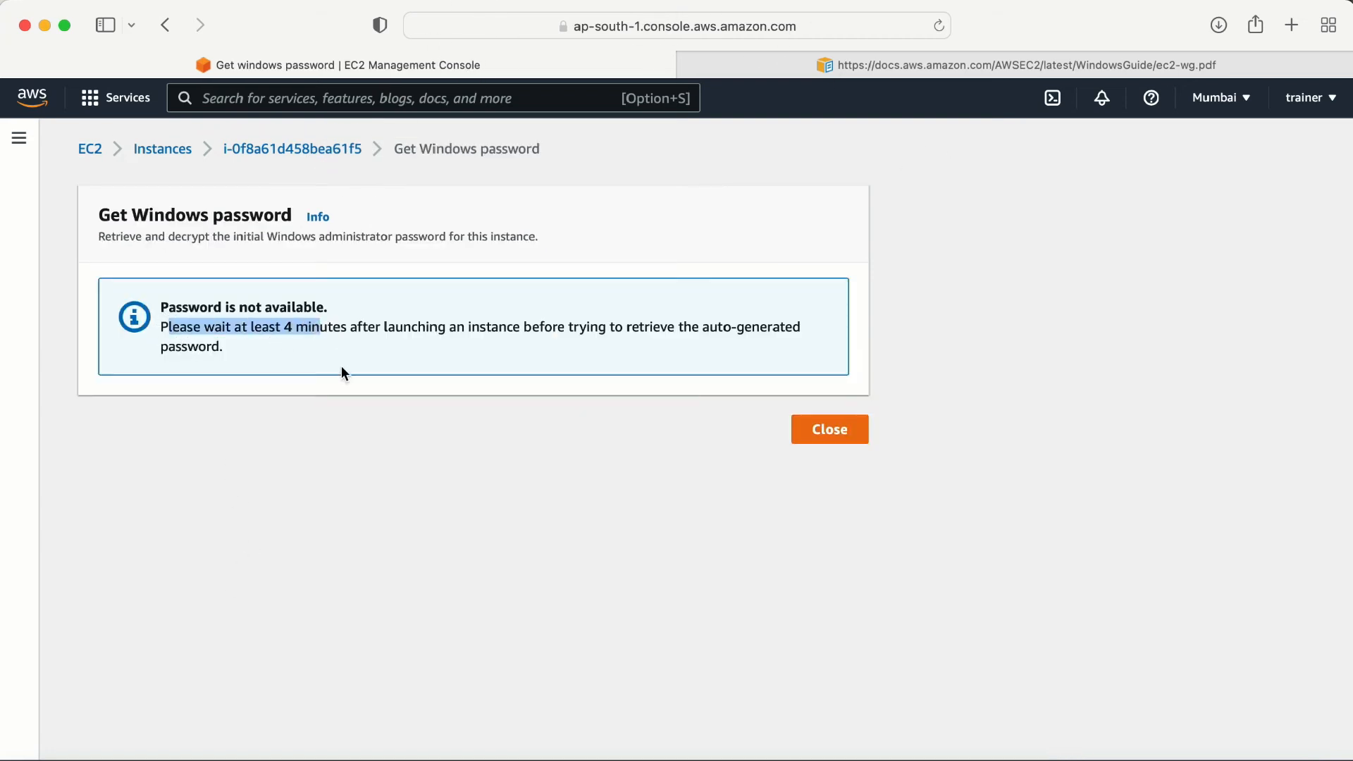
pyautogui.click(830, 430)
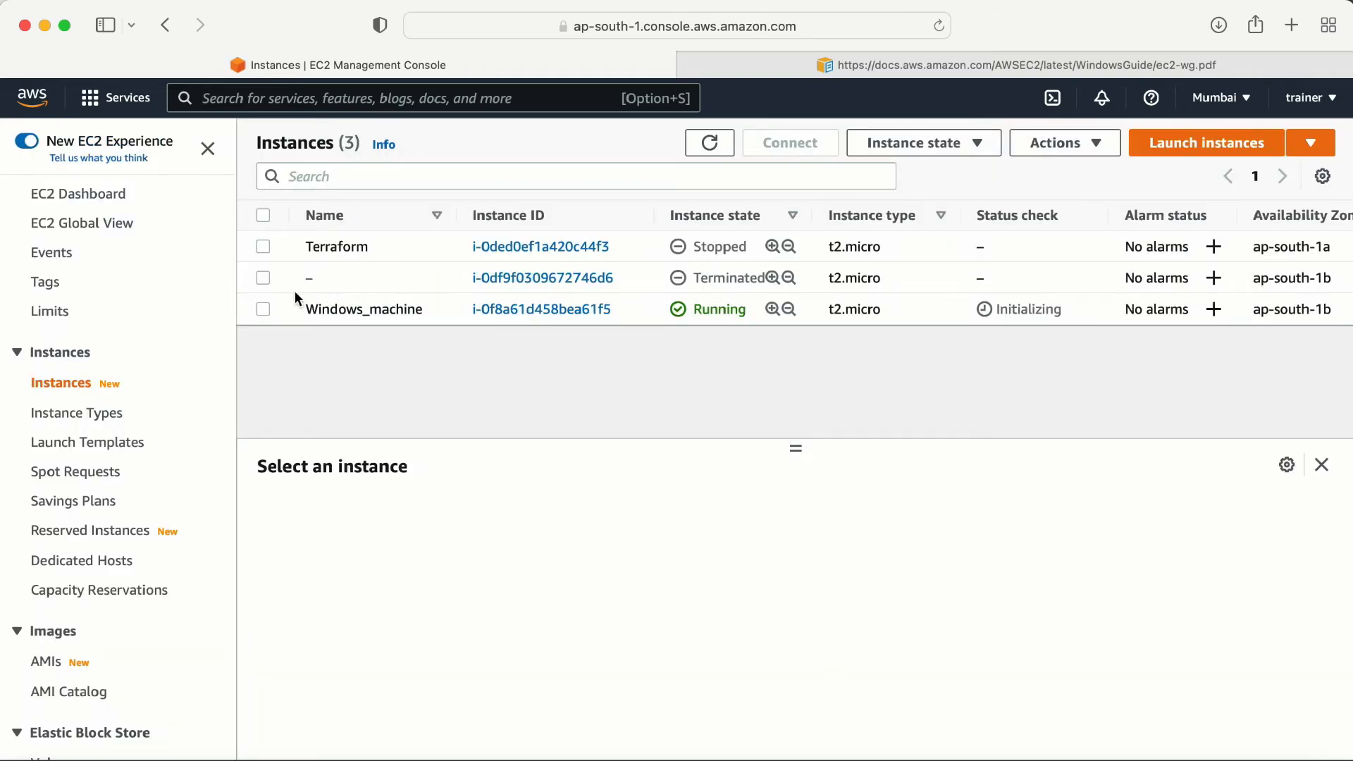
# Refresh the instances list repeatedly to monitor the status check of Windows_machine.
pyautogui.click(263, 309)
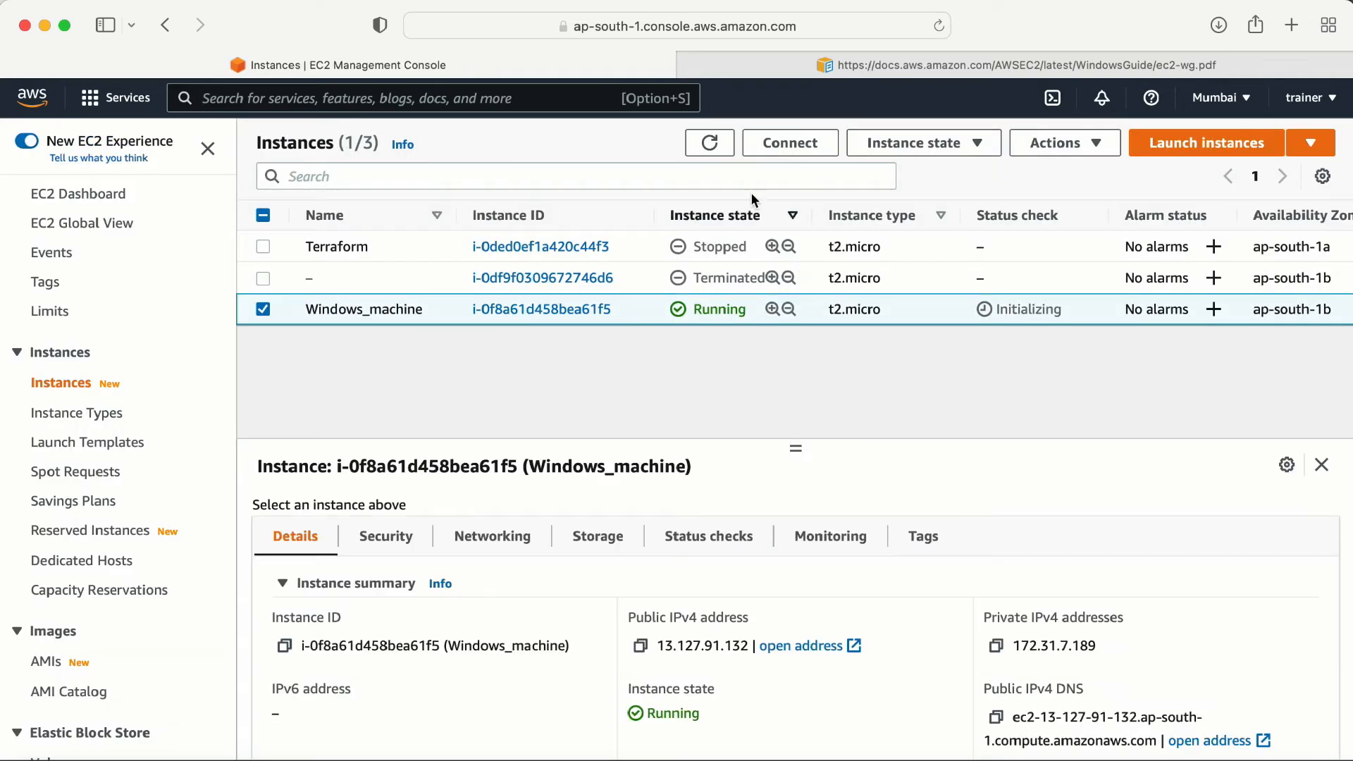
pyautogui.click(710, 143)
pyautogui.click(712, 144)
pyautogui.moveTo(1068, 305); pyautogui.dragTo(991, 305)
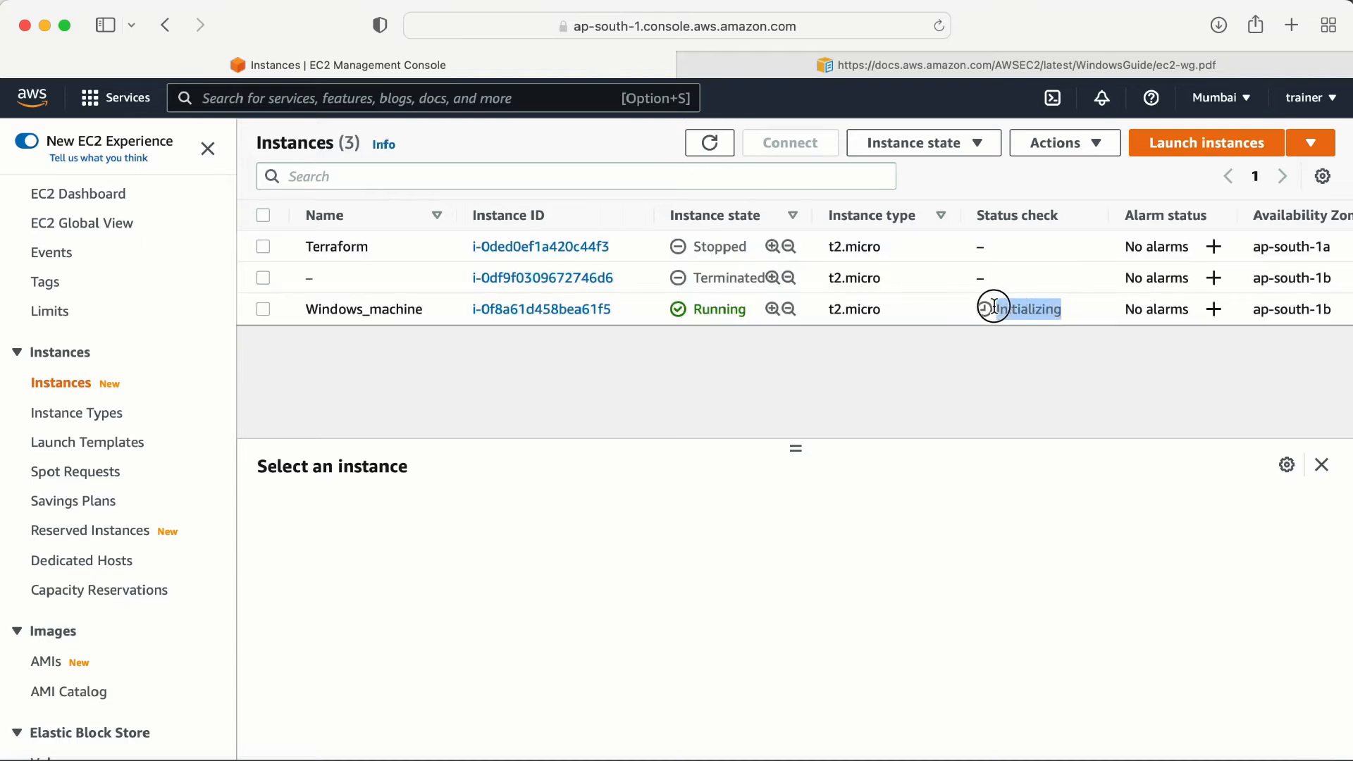
pyautogui.click(710, 143)
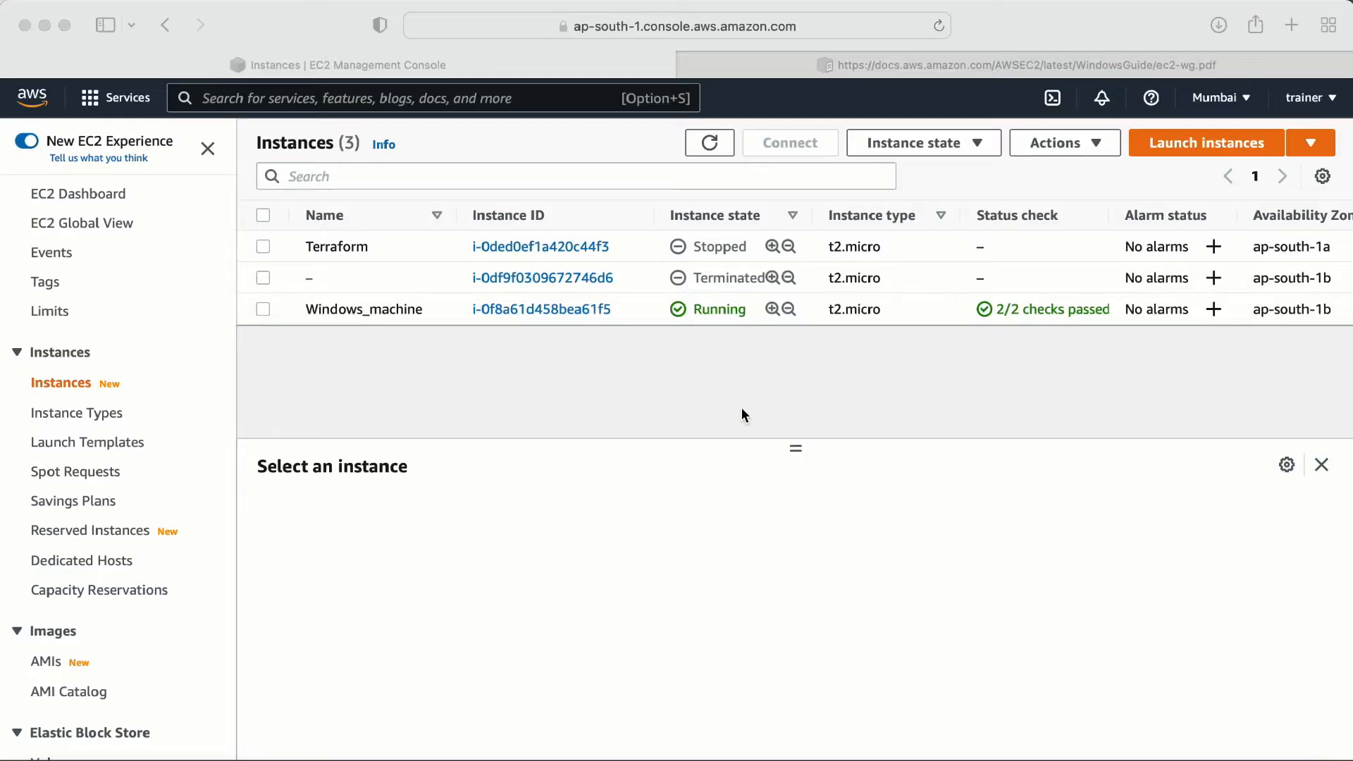
# Select Windows_machine and open its RDP client connection details.
pyautogui.click(263, 310)
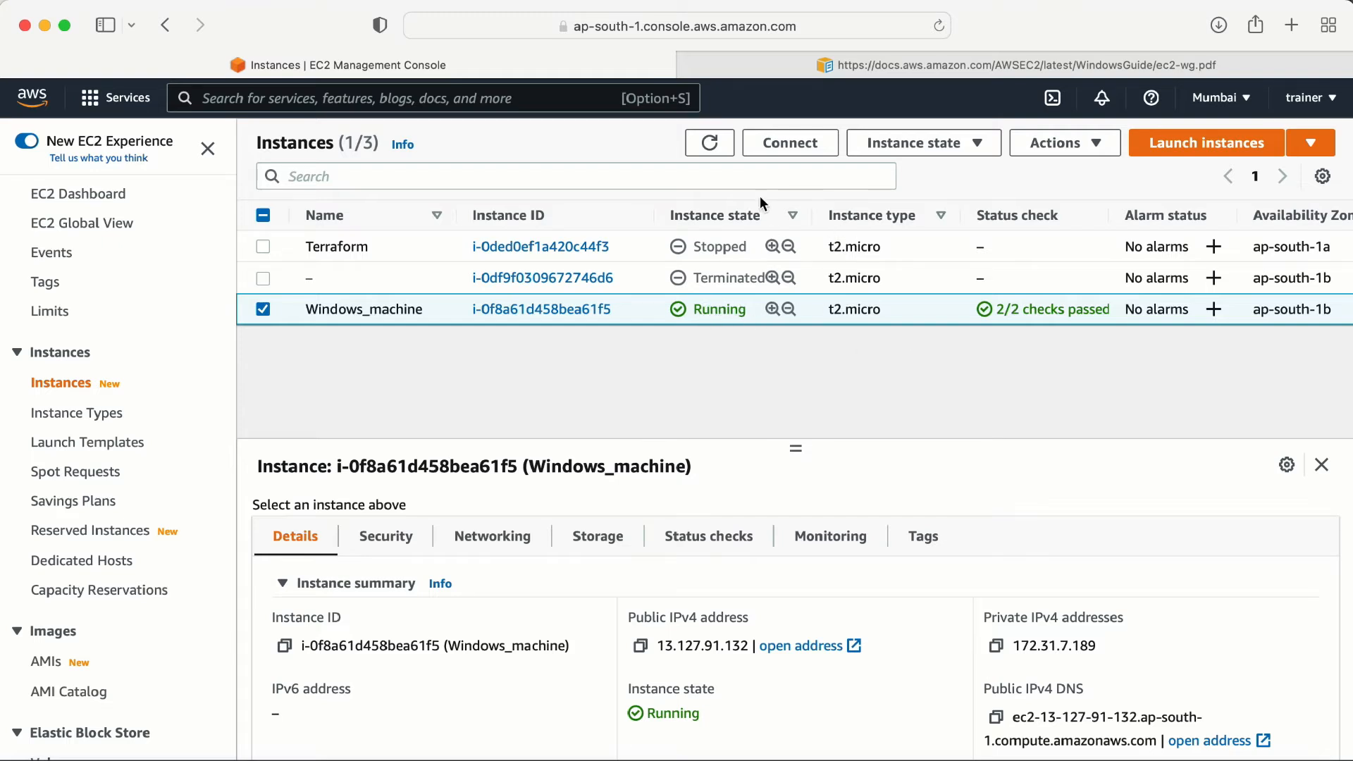
pyautogui.click(787, 158)
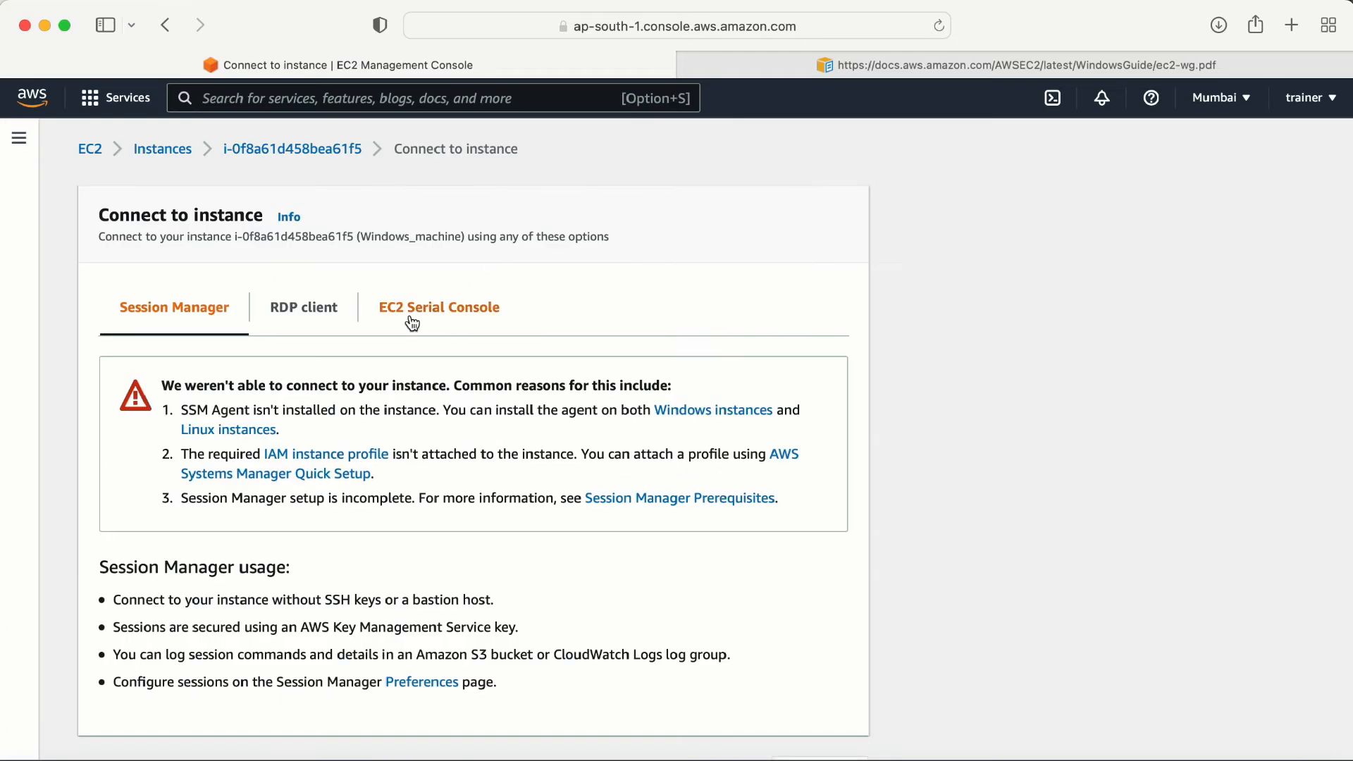
pyautogui.click(315, 315)
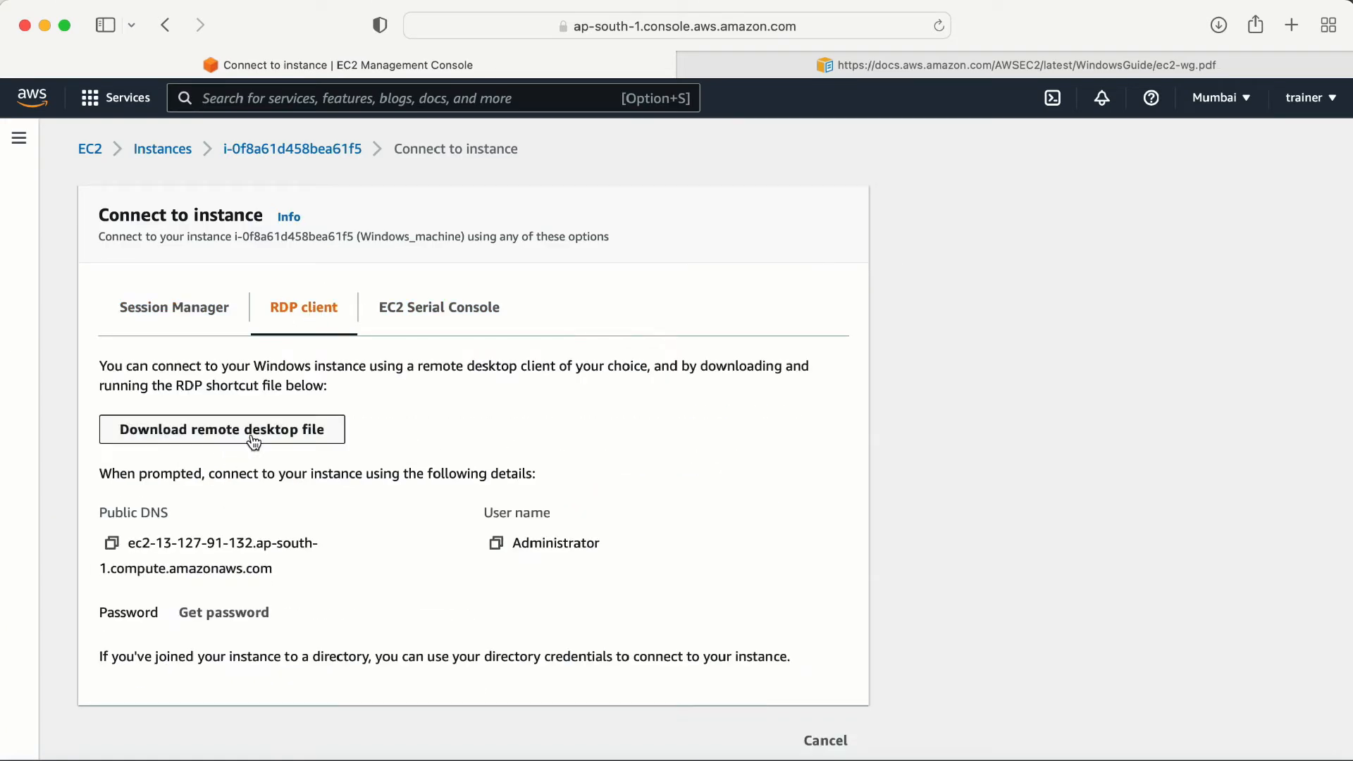
# Decrypt the Windows administrator password with the today-demo.pem private key file, and copy the password.
pyautogui.click(220, 613)
pyautogui.click(160, 460)
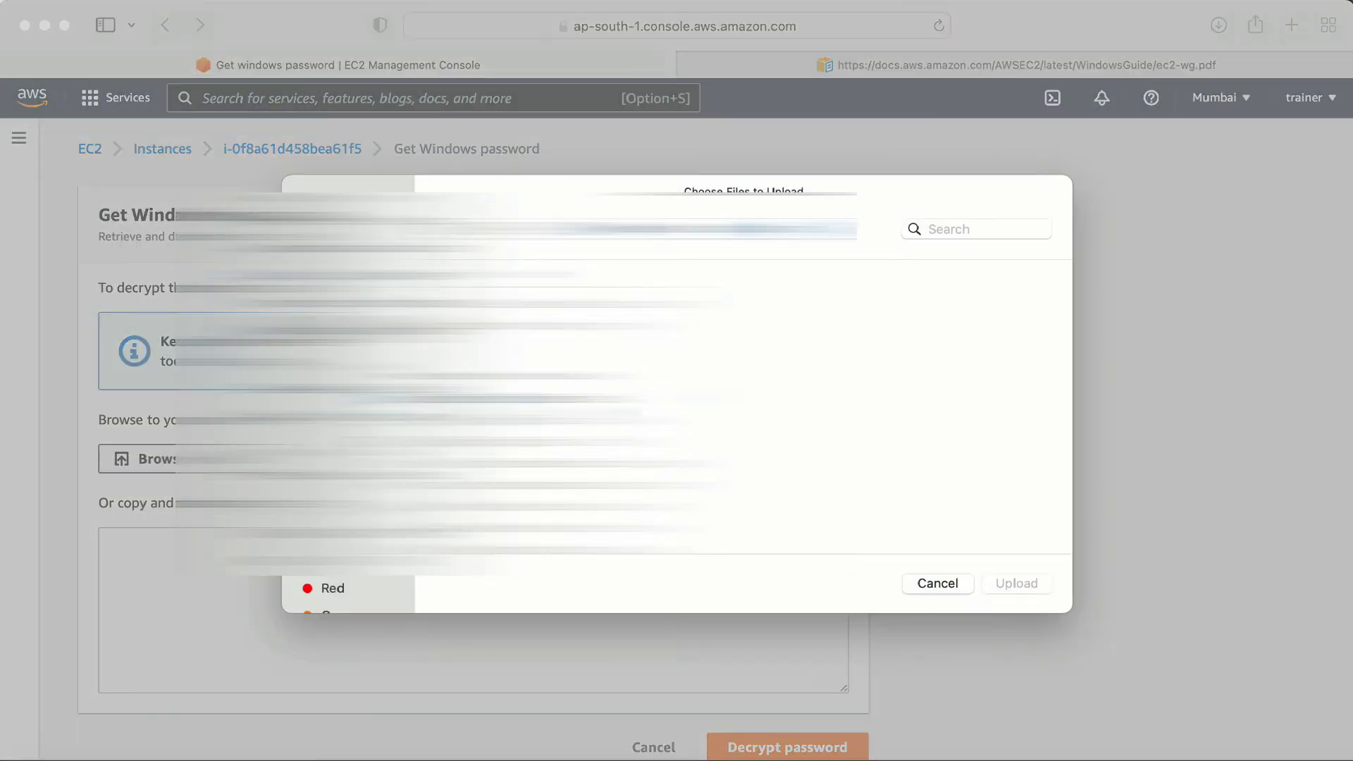
pyautogui.scroll(-5, 539, 423)
pyautogui.click(539, 439)
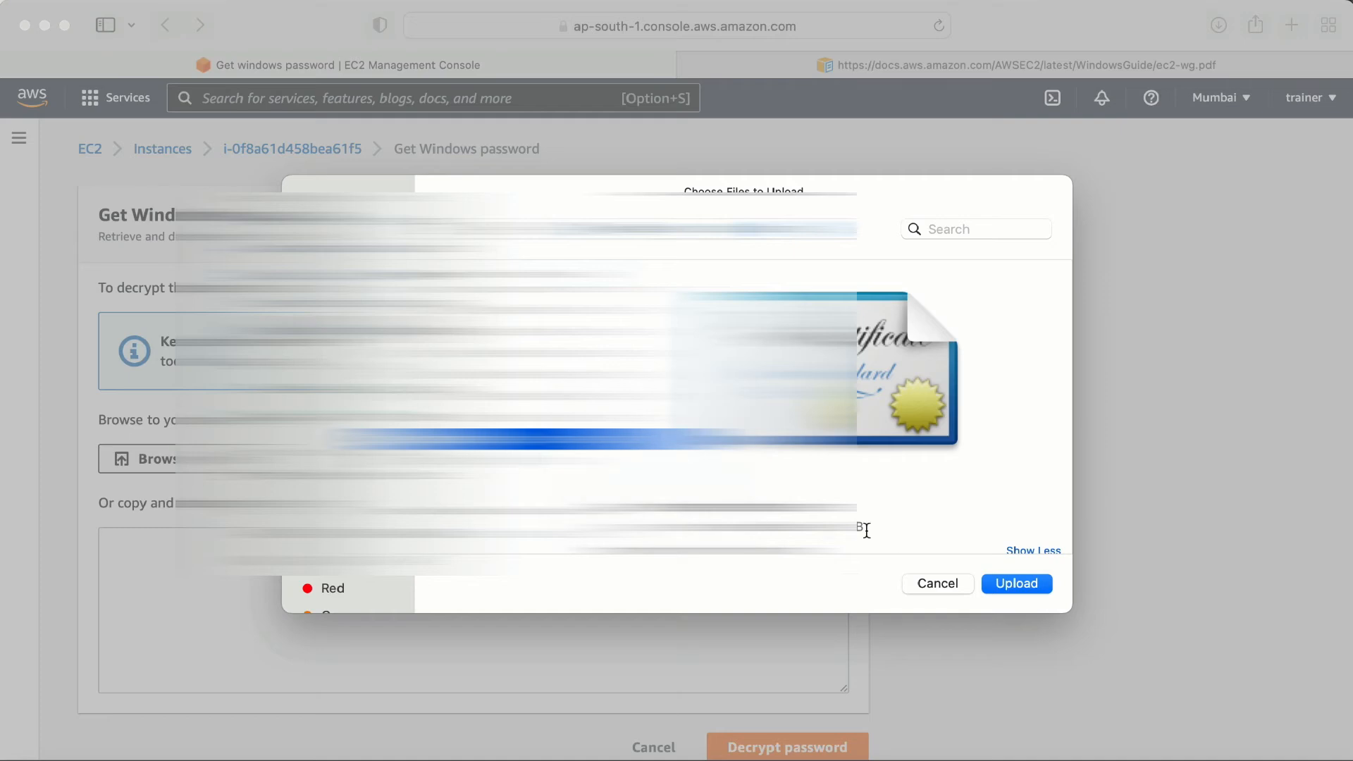
pyautogui.click(1017, 585)
pyautogui.scroll(-6, 799, 626)
pyautogui.click(781, 741)
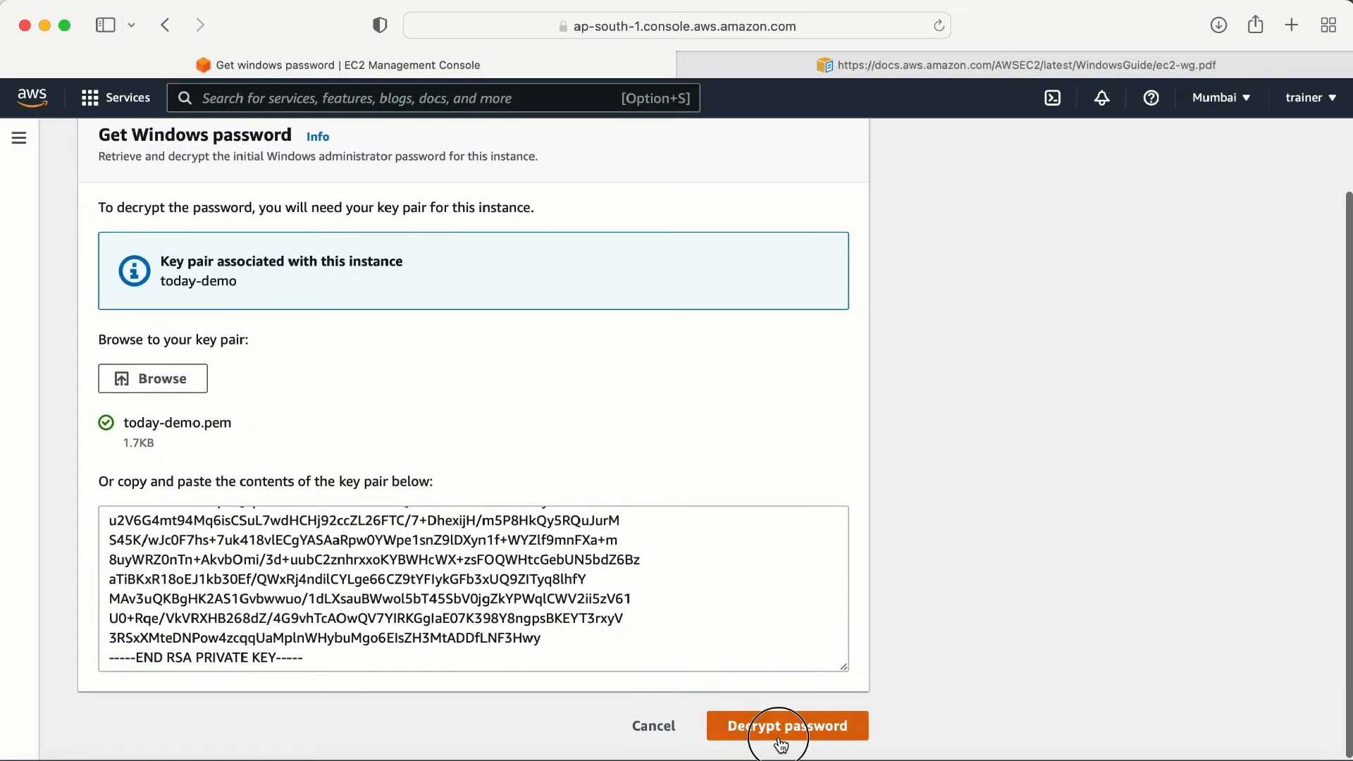
pyautogui.scroll(-3, 714, 579)
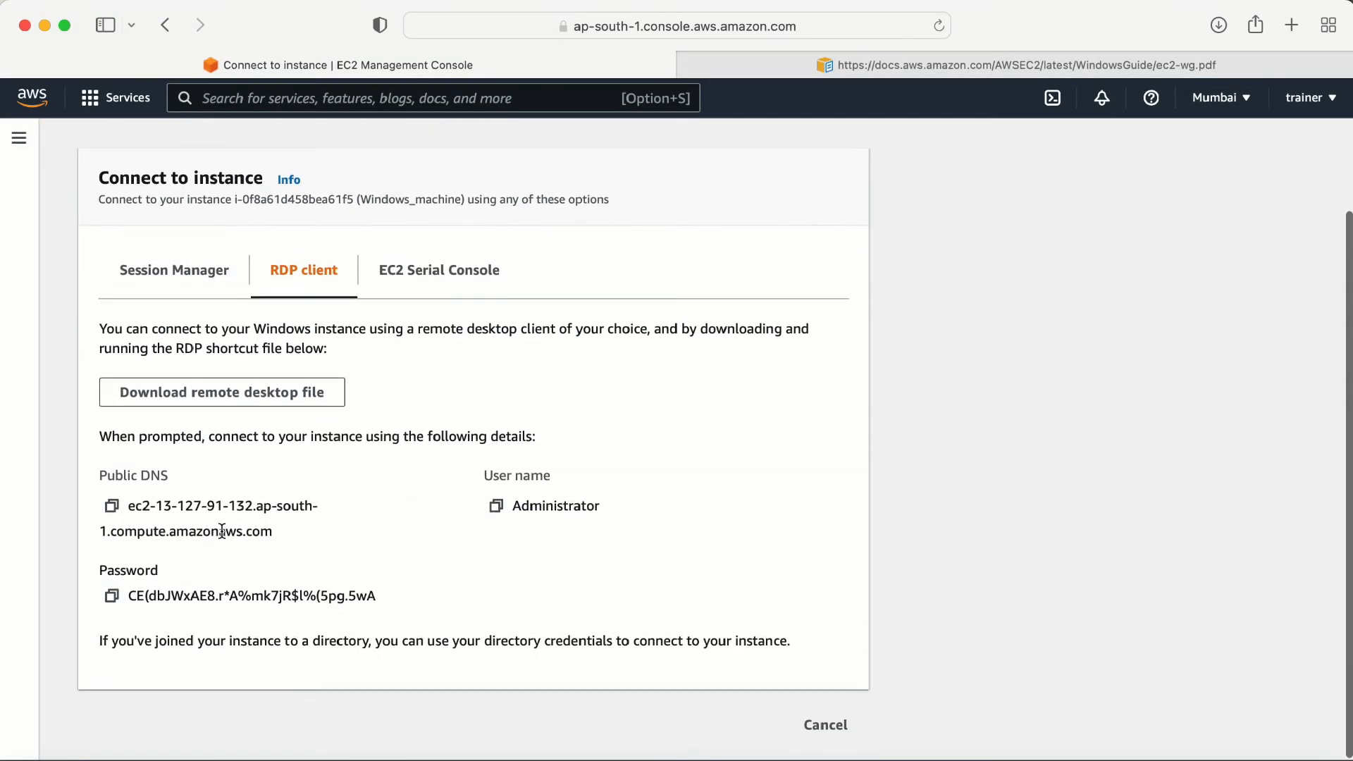
pyautogui.click(113, 598)
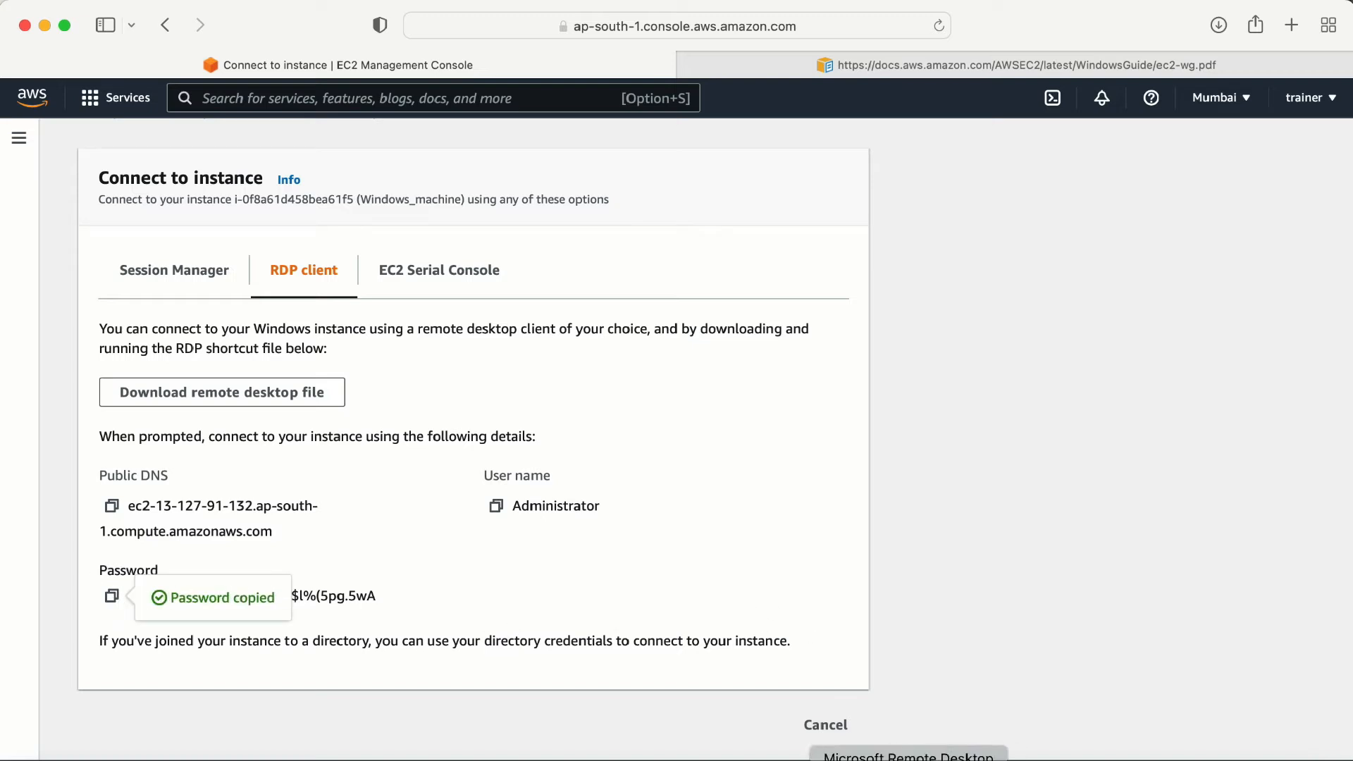
pyautogui.click(1026, 760)
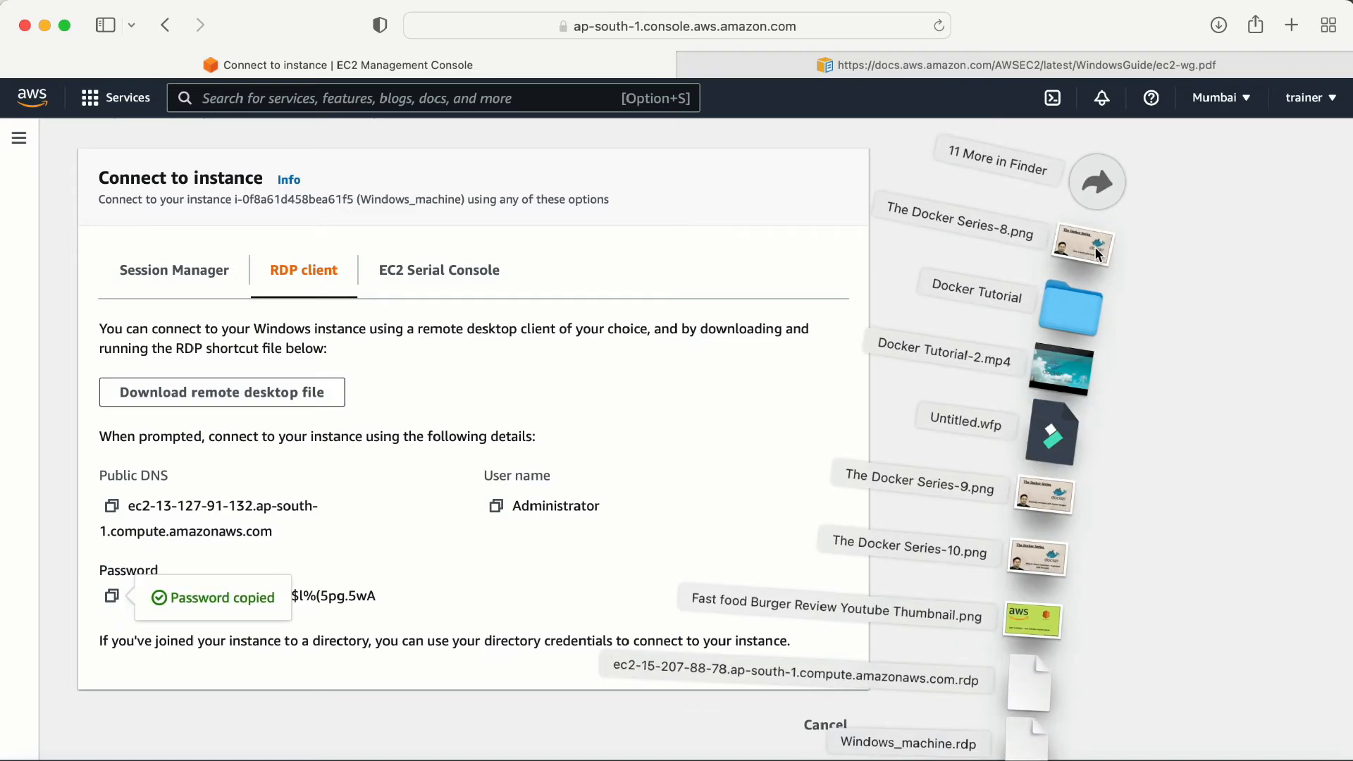
pyautogui.click(1085, 196)
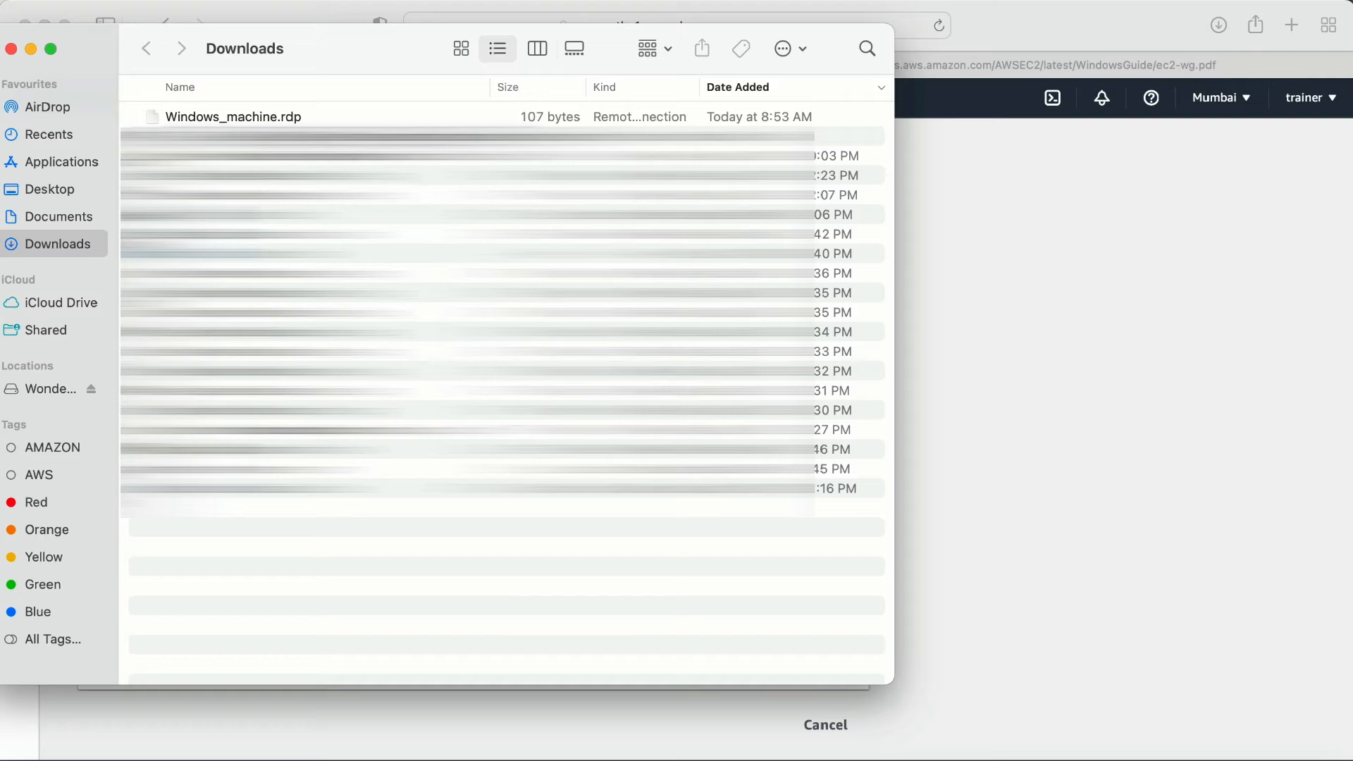
pyautogui.click(31, 47)
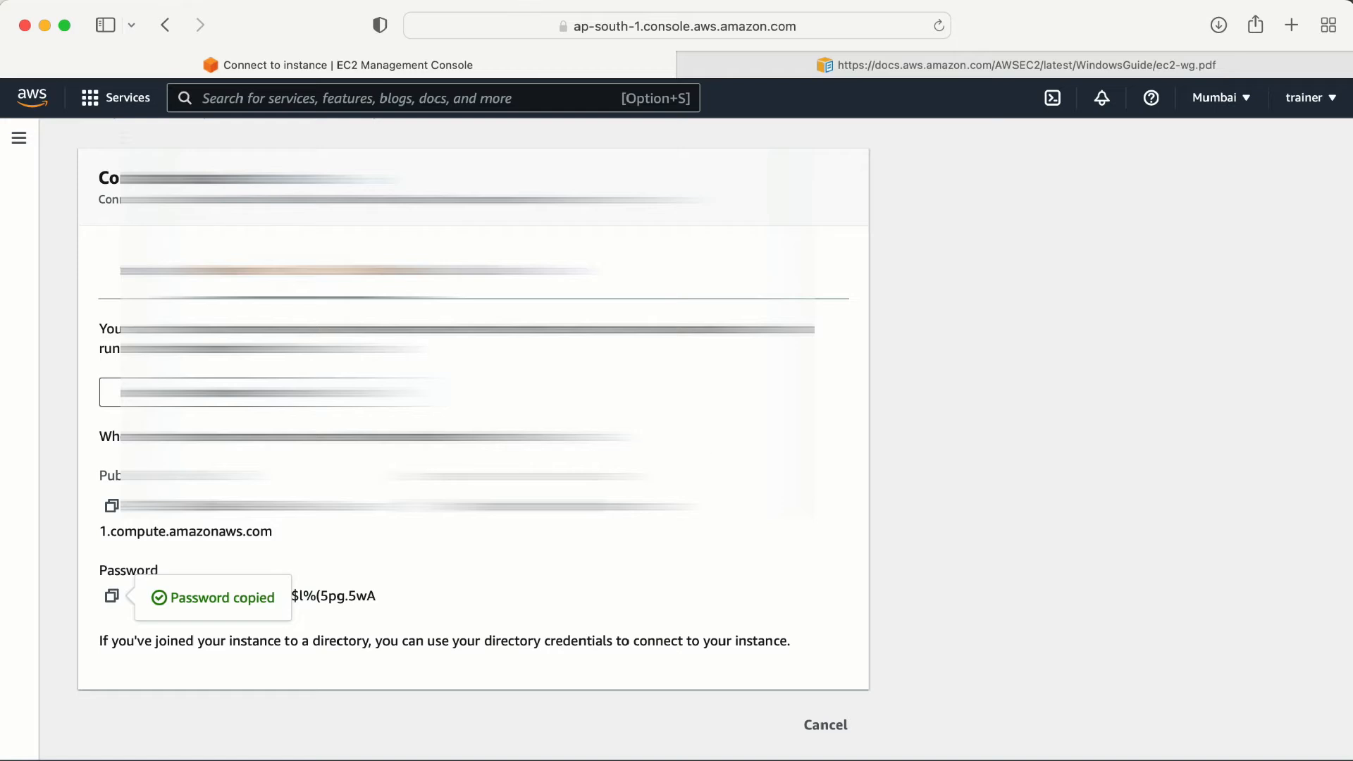
# Download the instance's remote desktop file, and open Windows_machine.rdp from the Downloads folder in Finder.
pyautogui.click(225, 393)
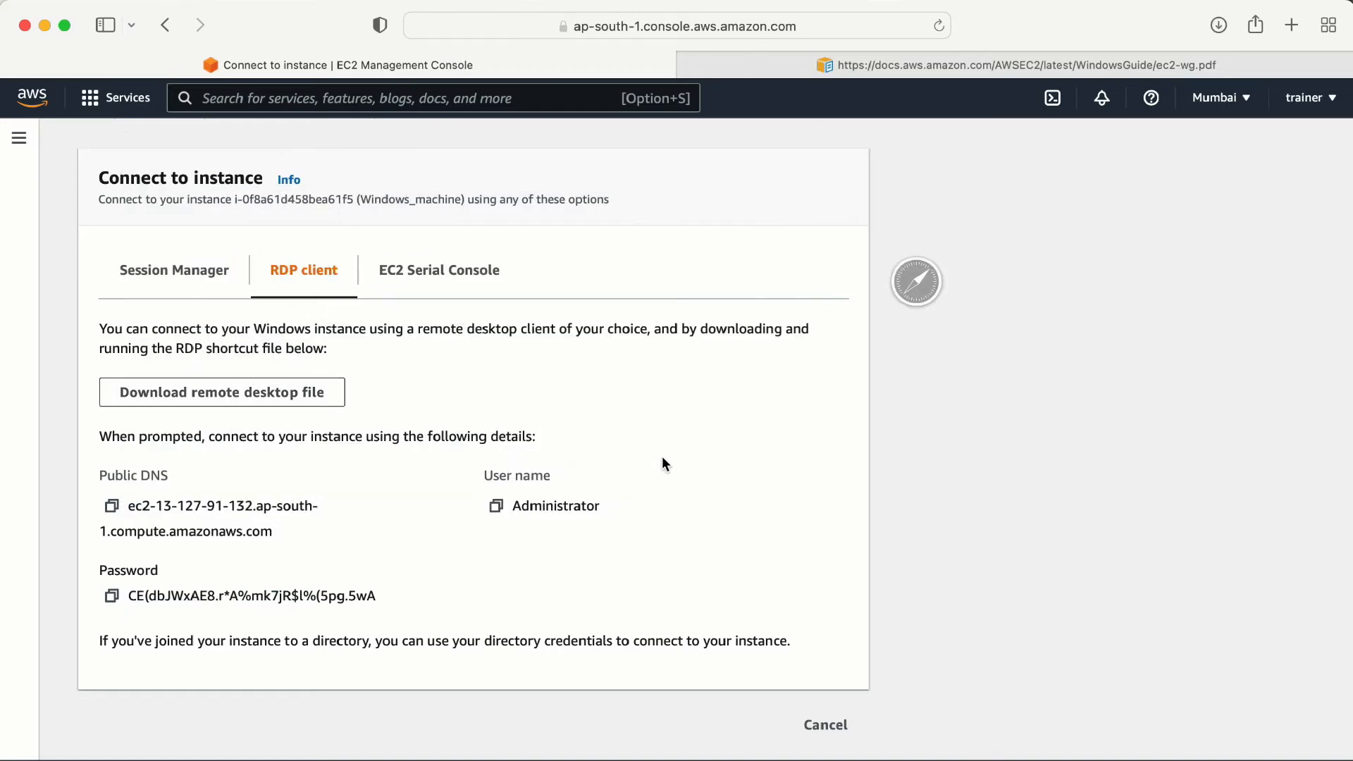
pyautogui.click(990, 760)
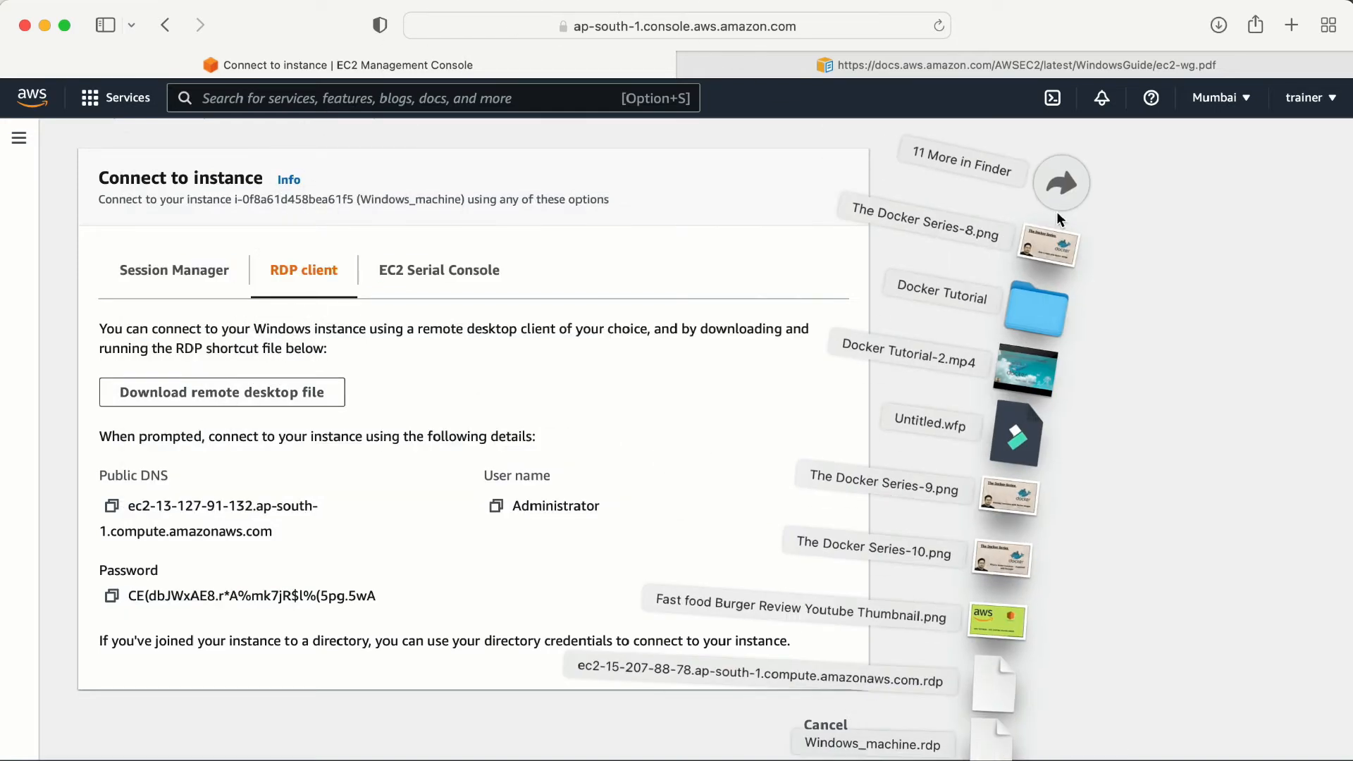
pyautogui.click(1059, 182)
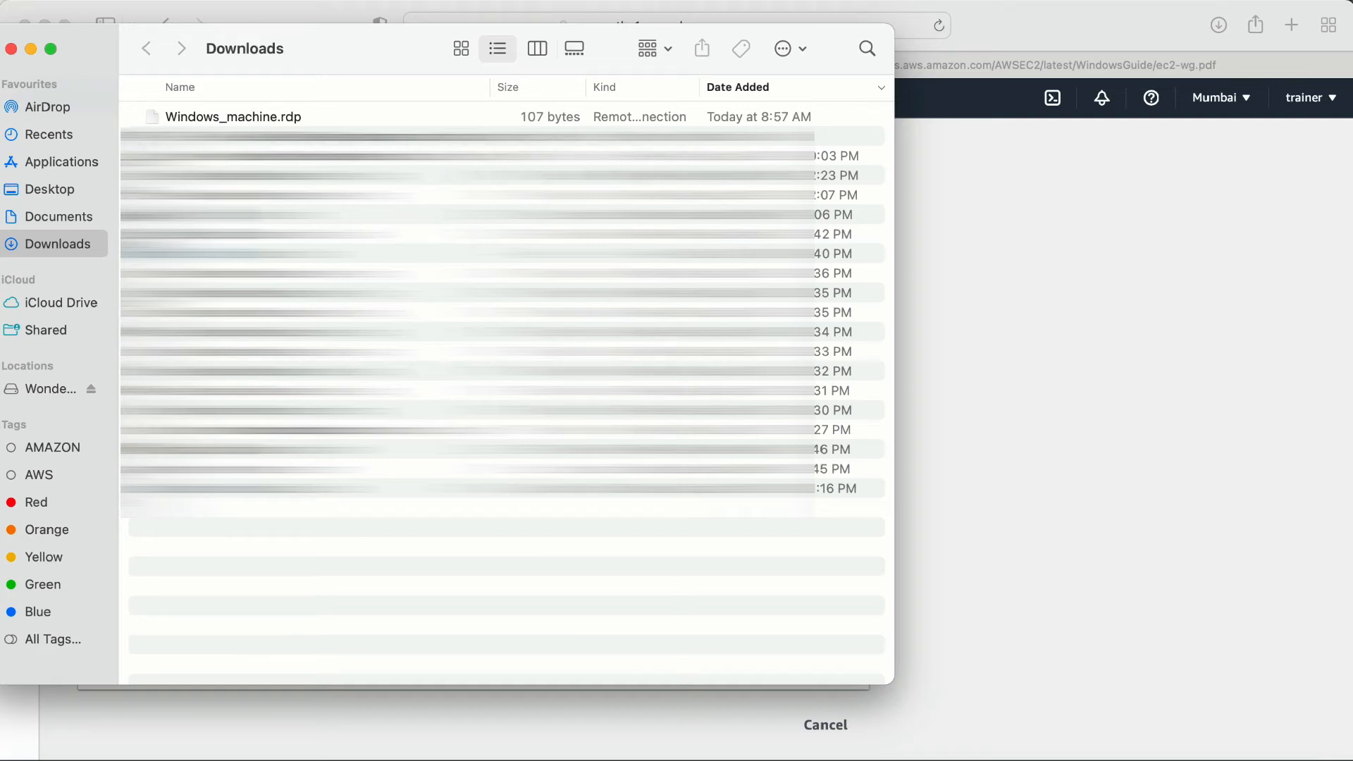
pyautogui.click(758, 88)
pyautogui.click(758, 87)
pyautogui.doubleClick(261, 118)
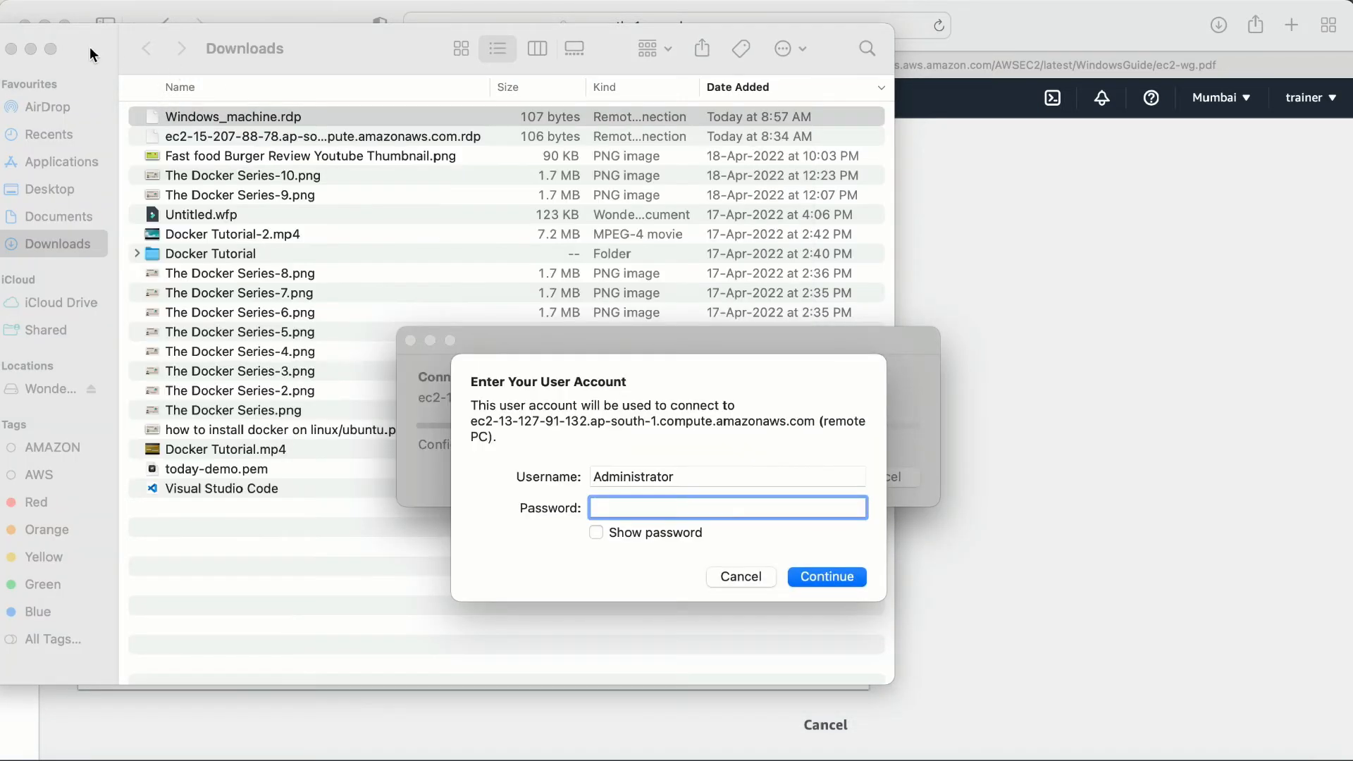
# Close the Downloads window, and submit the copied Administrator account password for the remote desktop connection.
pyautogui.click(31, 48)
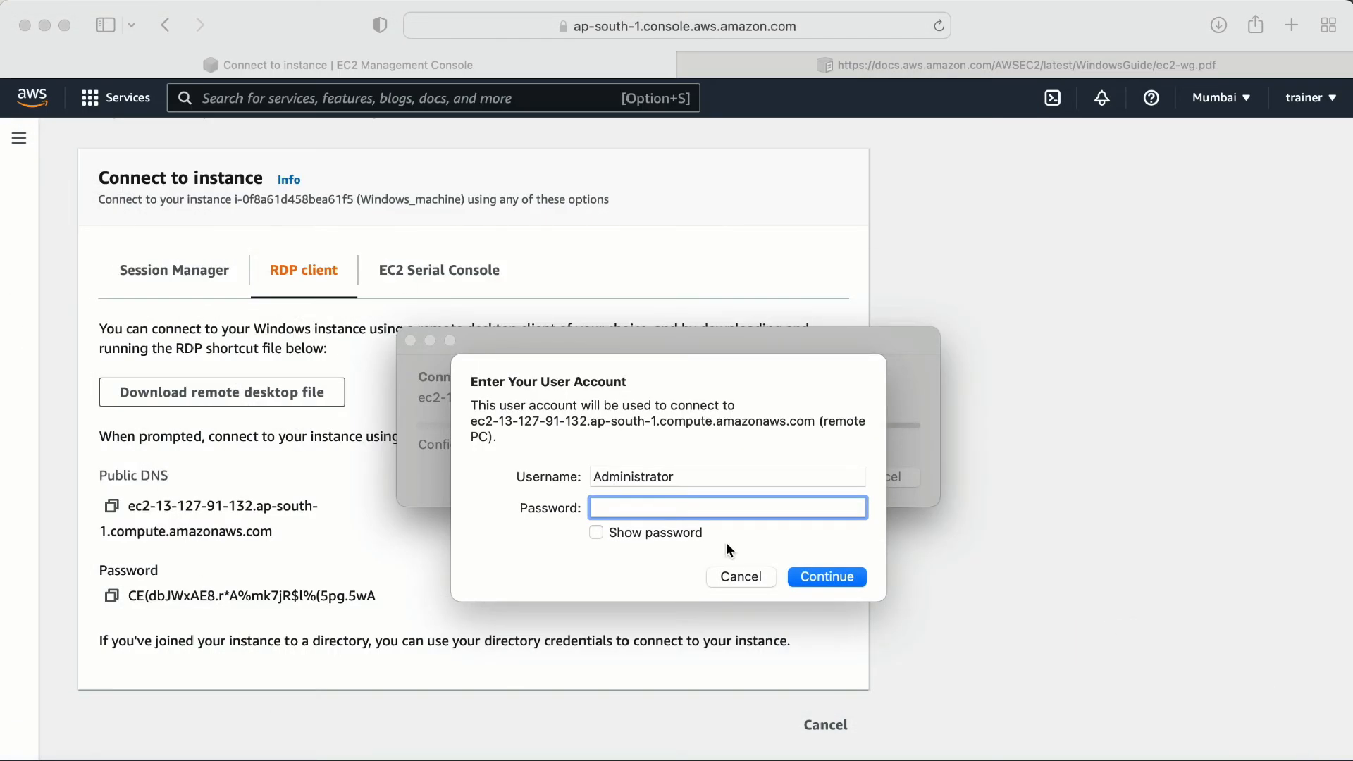
pyautogui.press('super+v')
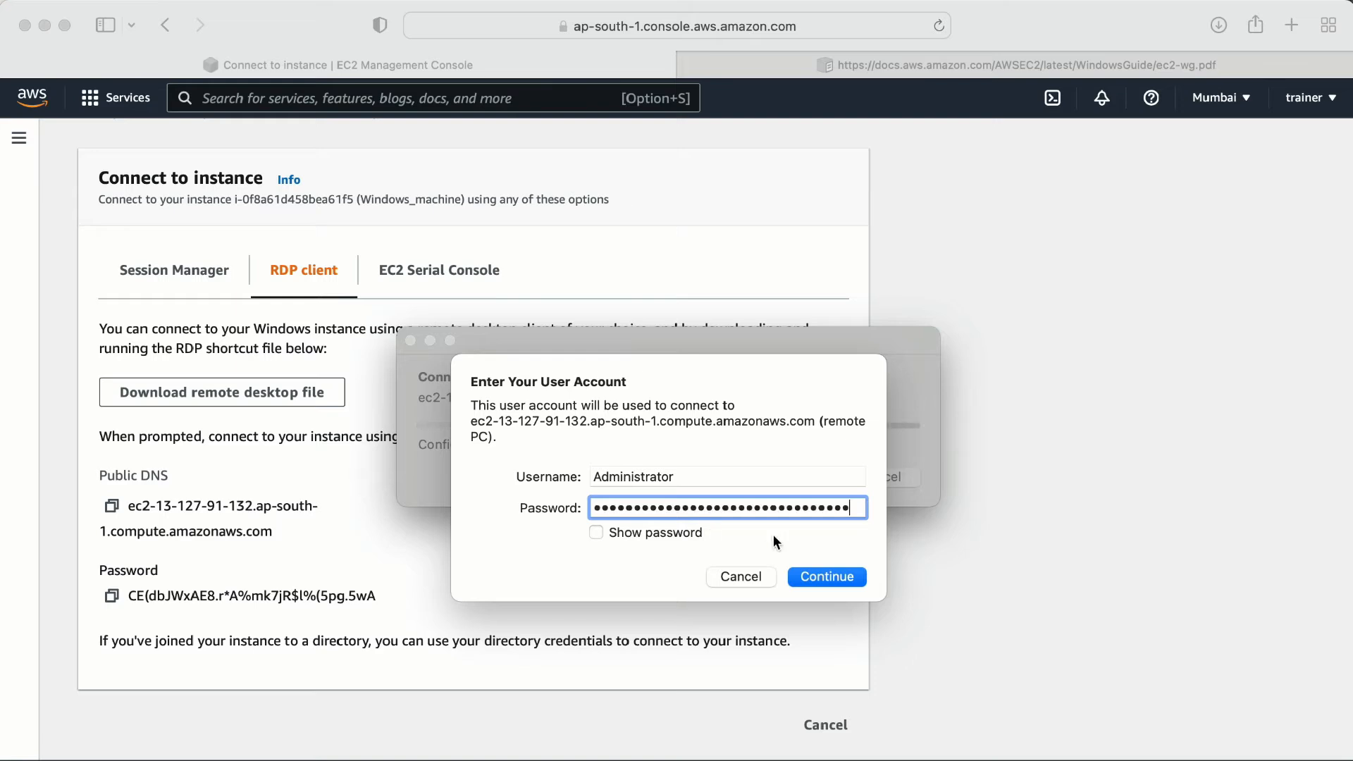
pyautogui.click(813, 573)
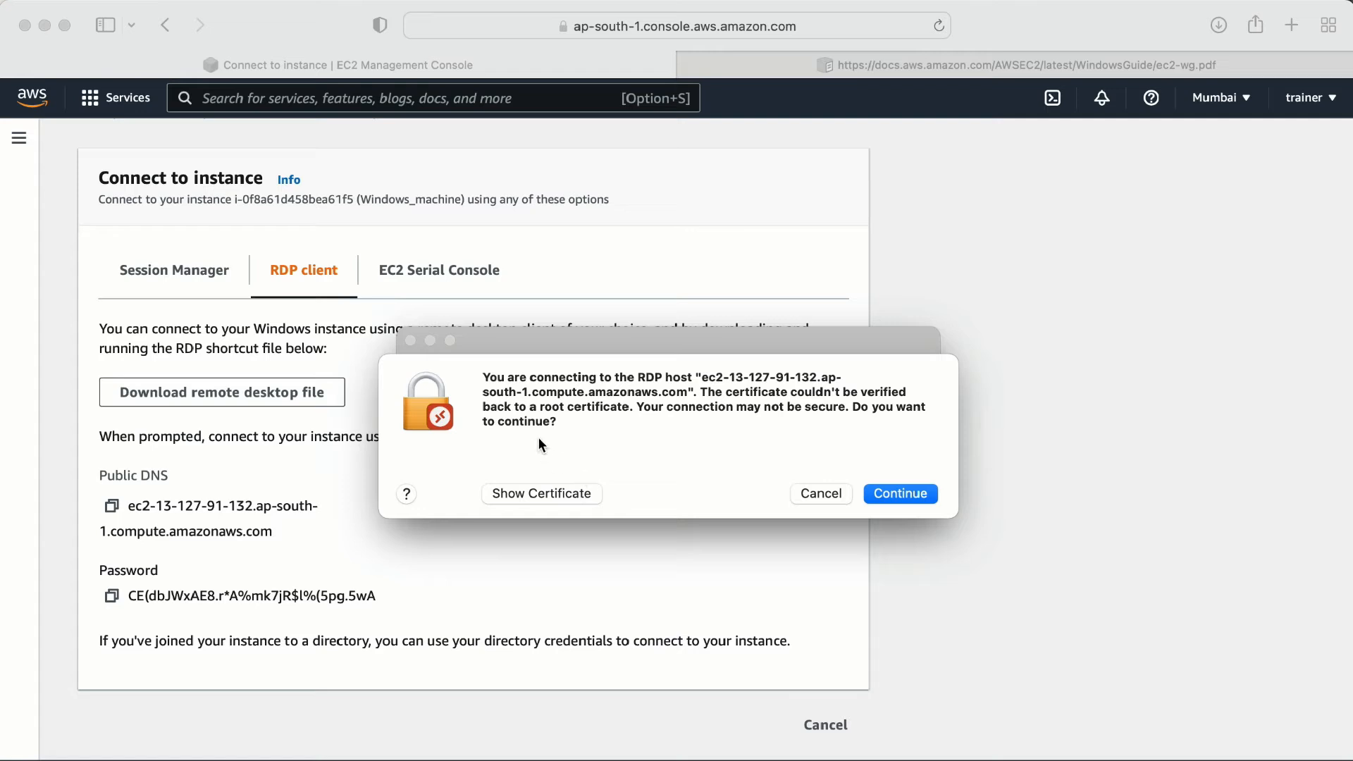
# Show the details of the remote host's certificate and locate its SHA-1 fingerprint.
pyautogui.click(544, 498)
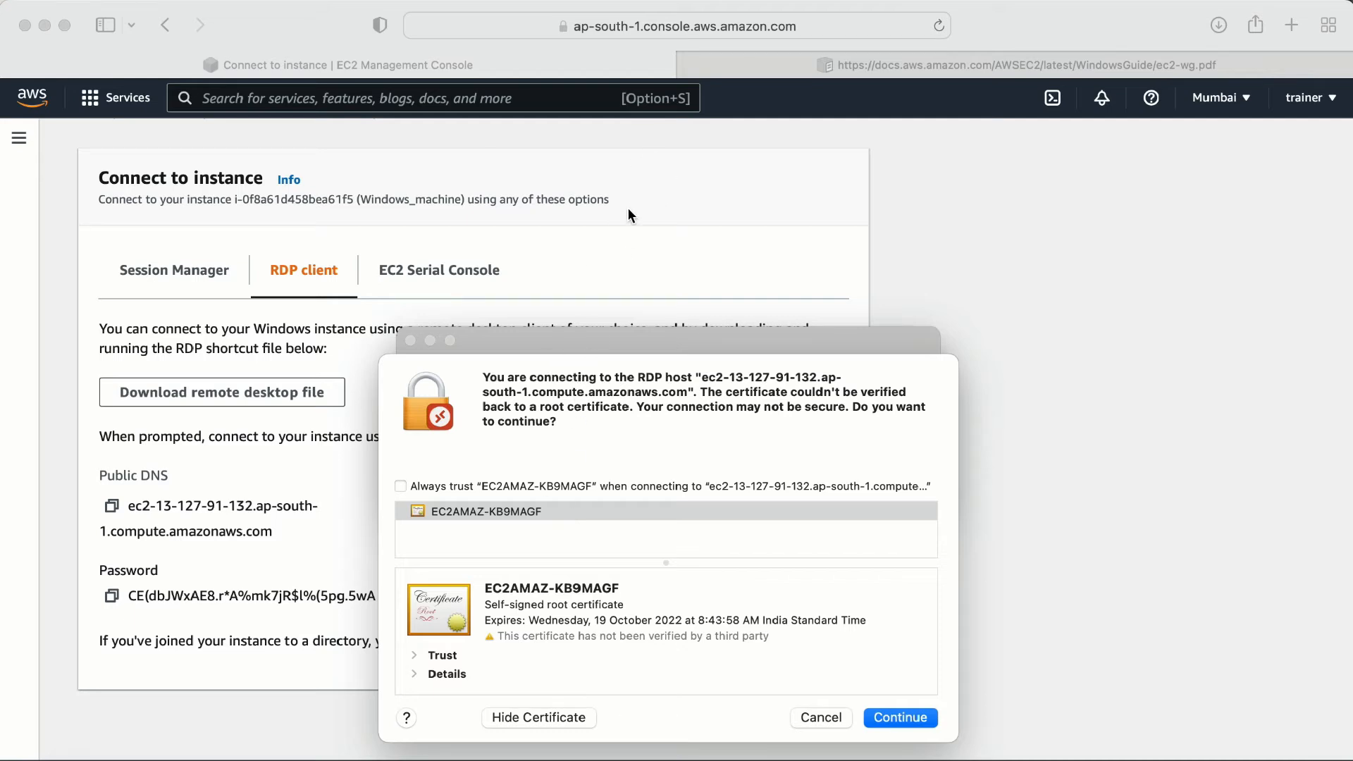
pyautogui.click(416, 675)
pyautogui.scroll(-10, 640, 591)
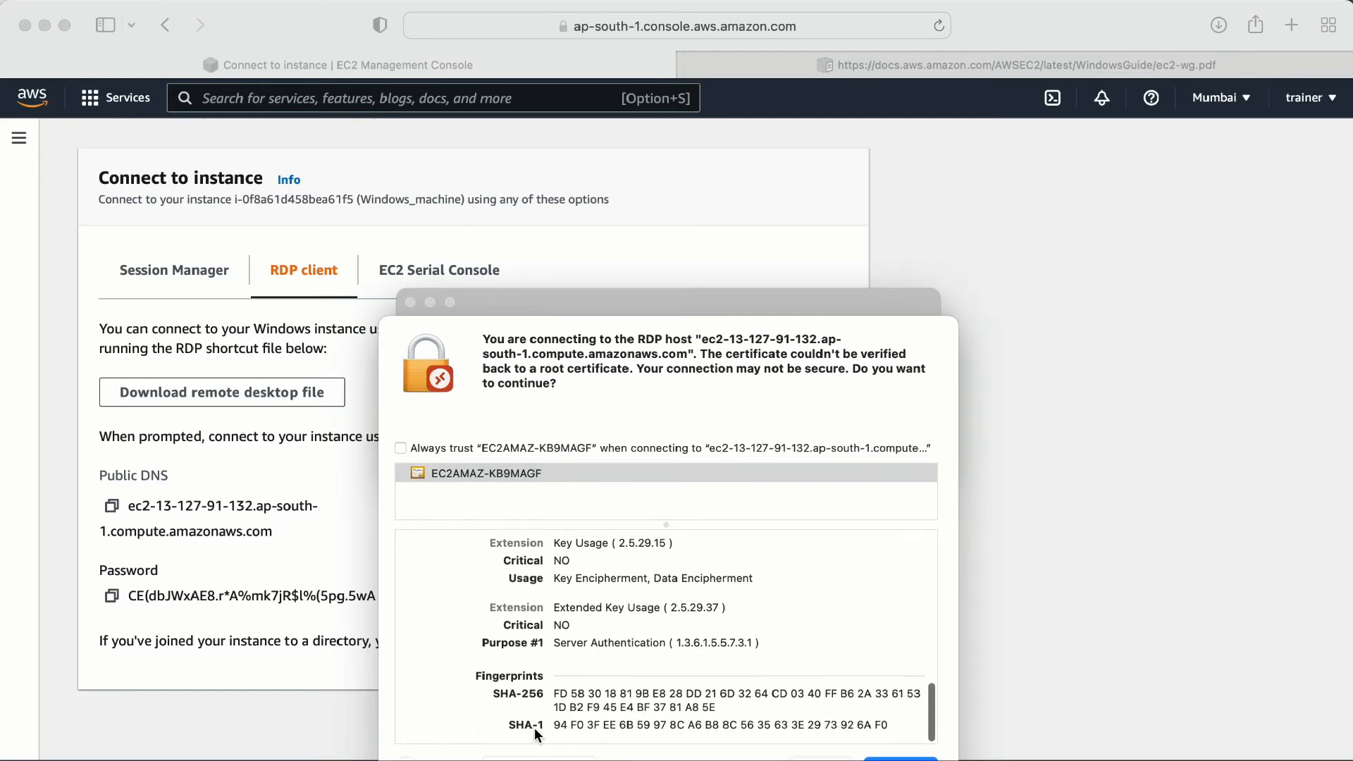
pyautogui.click(556, 720)
pyautogui.moveTo(556, 721); pyautogui.dragTo(592, 730)
pyautogui.click(557, 729)
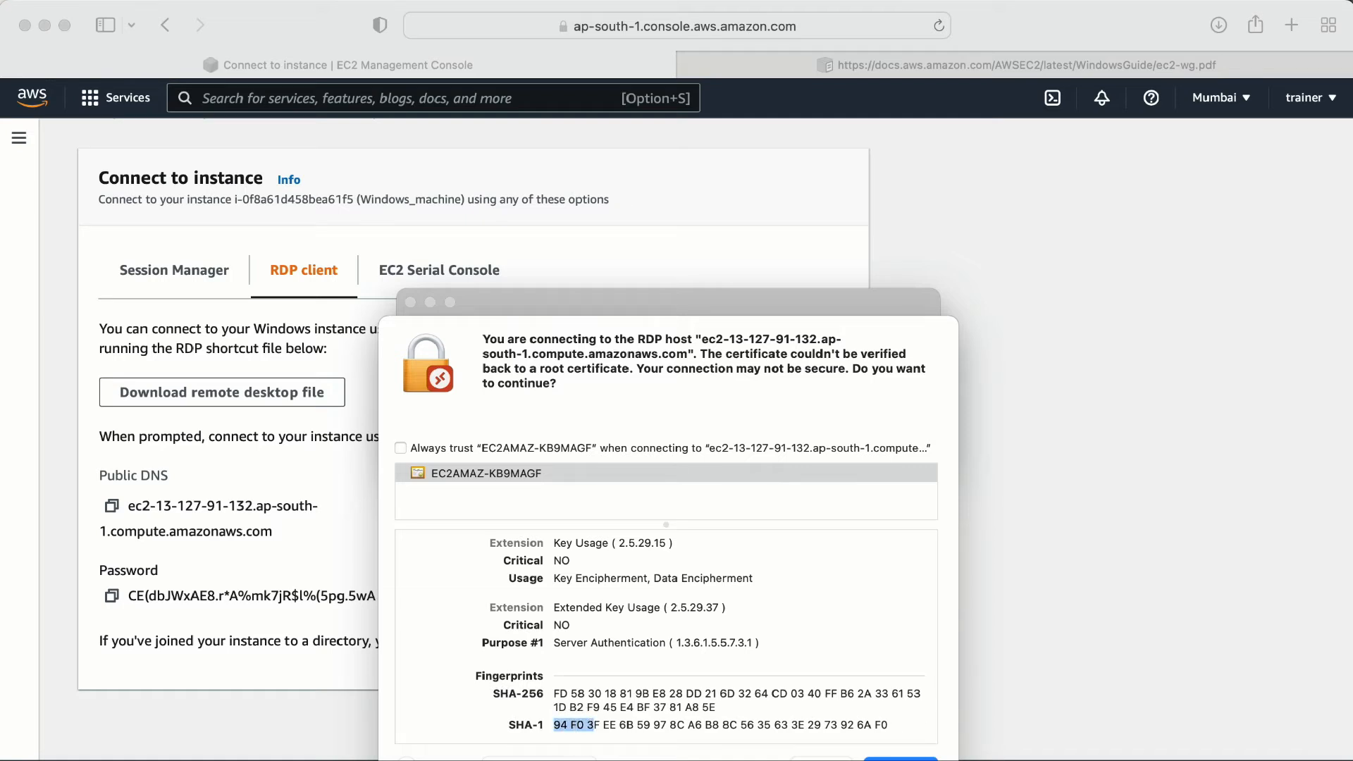
# Return to the EC2 instances list in the browser and open the system log of Windows_machine.
pyautogui.click(894, 159)
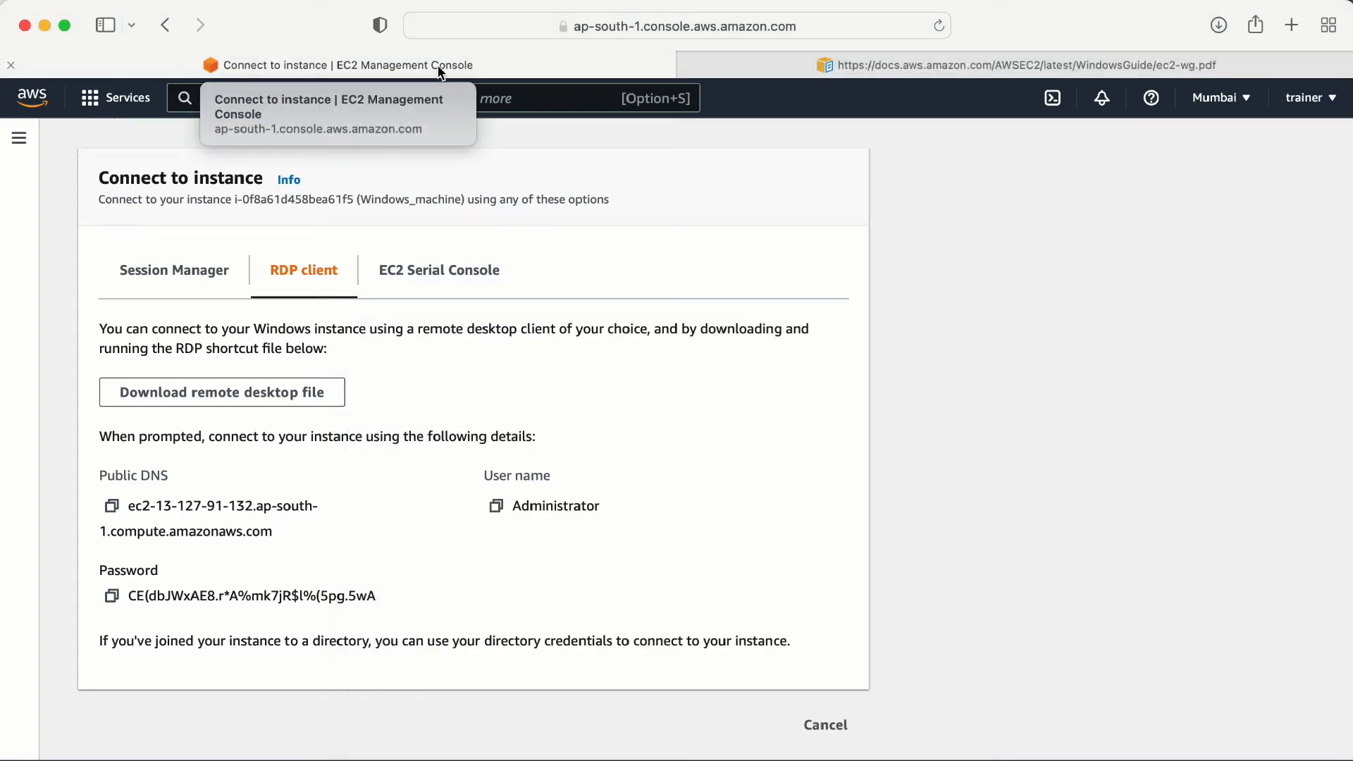
pyautogui.click(824, 725)
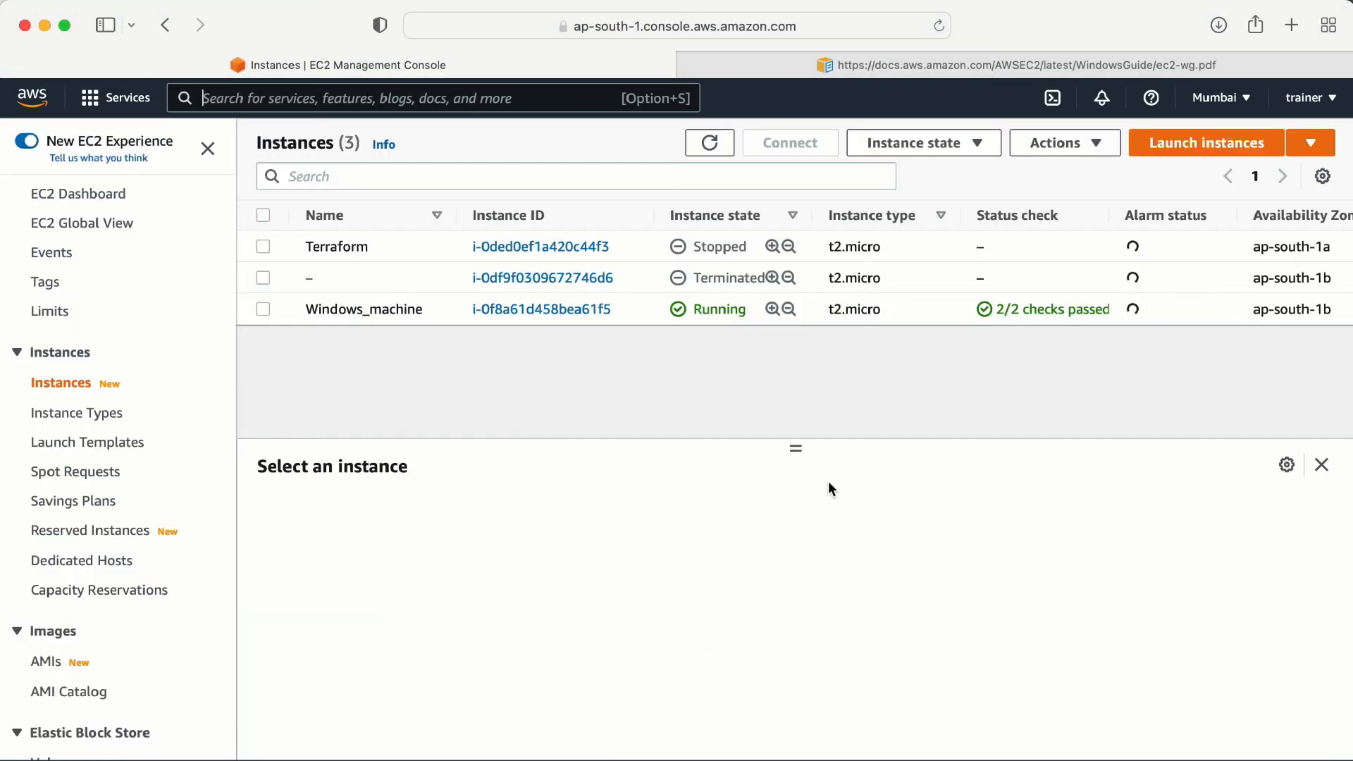
pyautogui.click(262, 309)
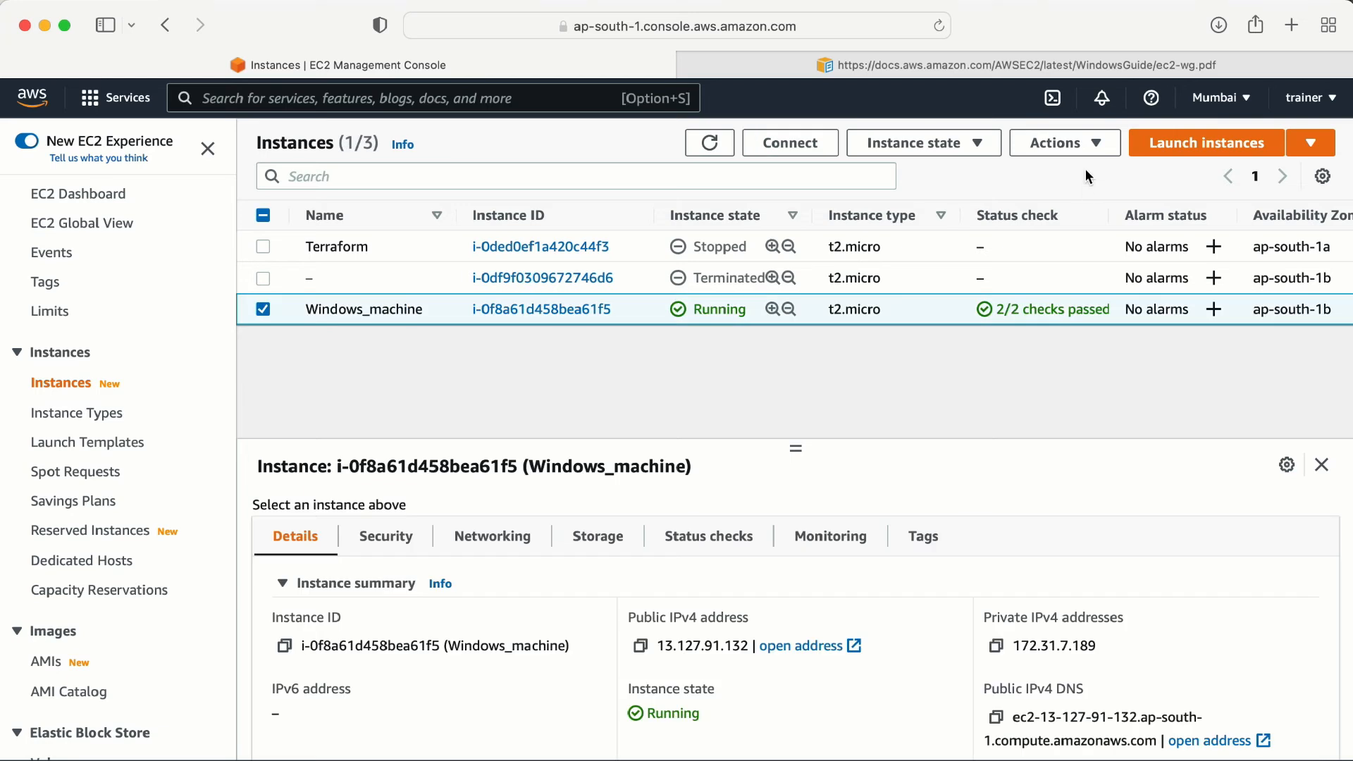
pyautogui.click(1072, 146)
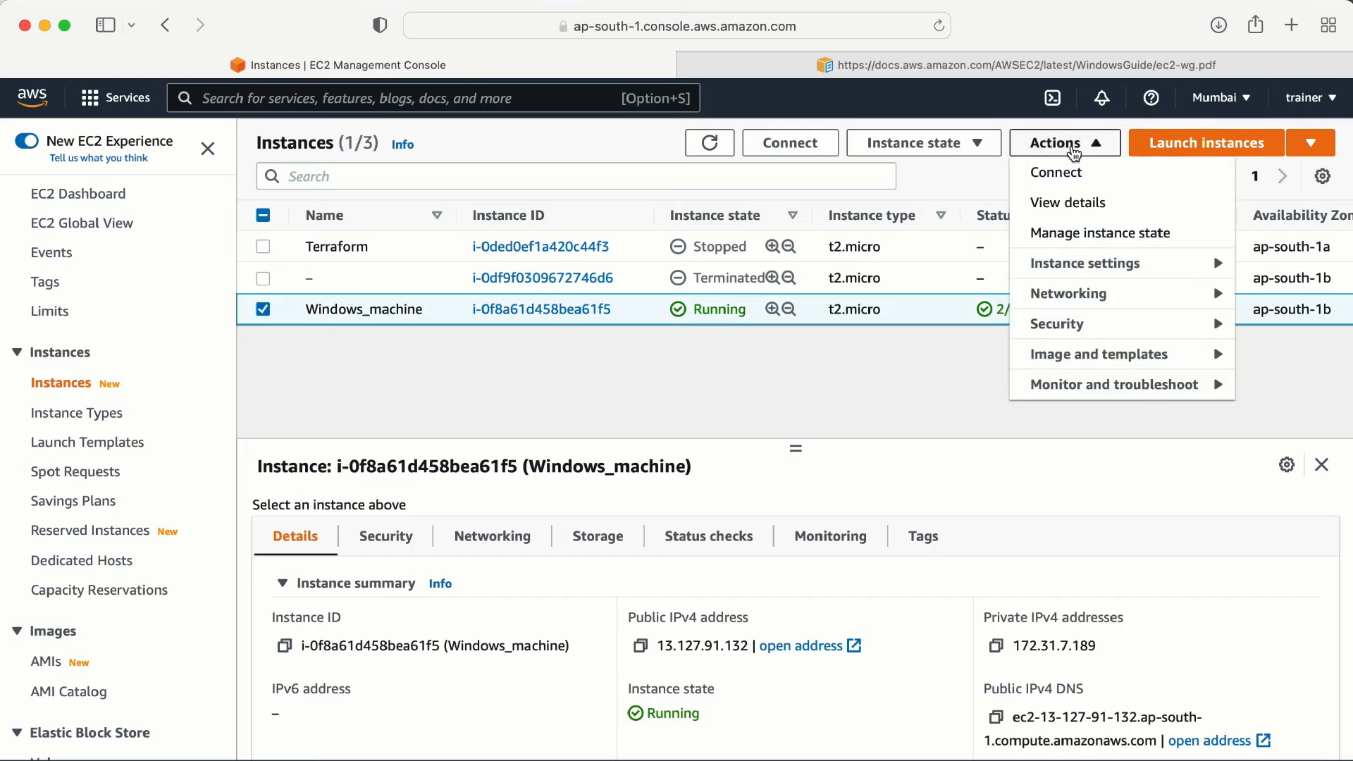
pyautogui.click(1048, 386)
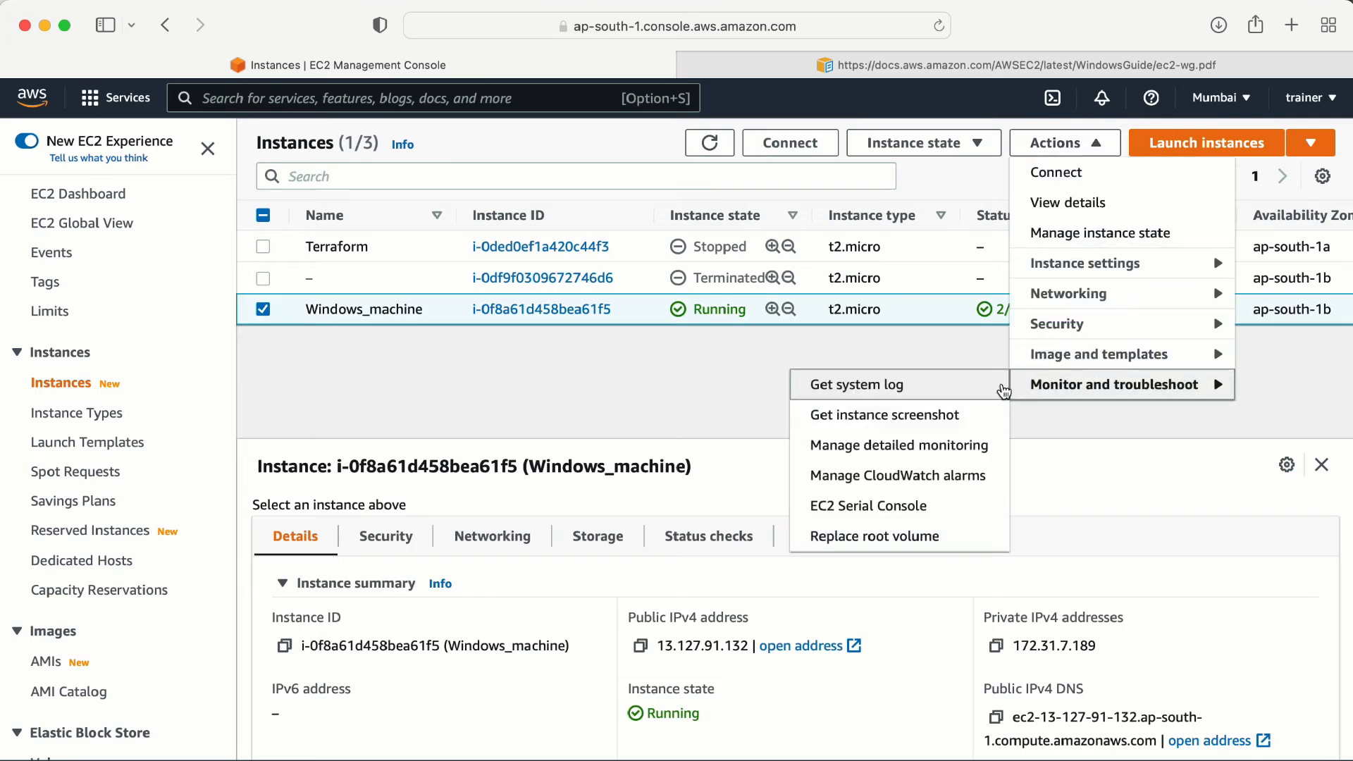
pyautogui.click(875, 386)
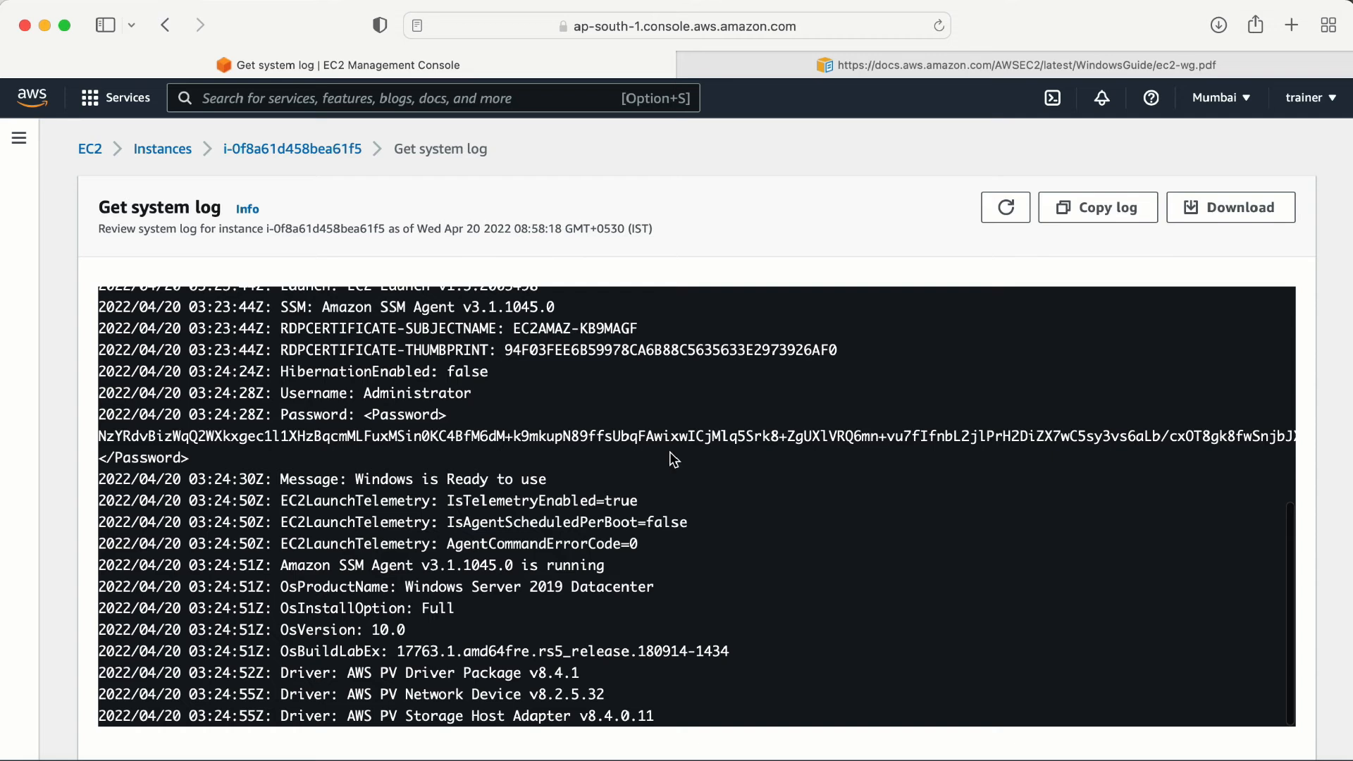
# Find the RDPCERTIFICATE-THUMBPRINT entry in the instance's system log.
pyautogui.scroll(-4, 673, 458)
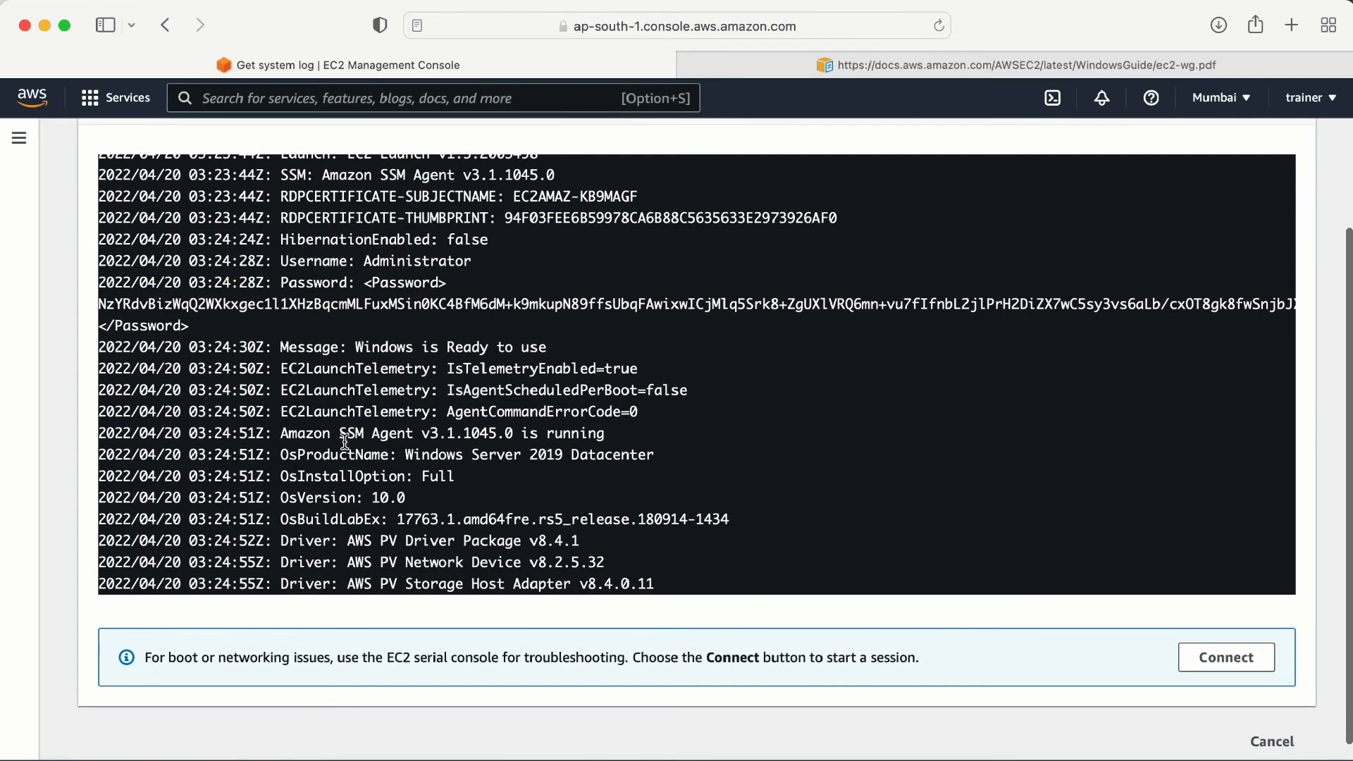
pyautogui.scroll(-1, 378, 462)
pyautogui.scroll(5, 378, 462)
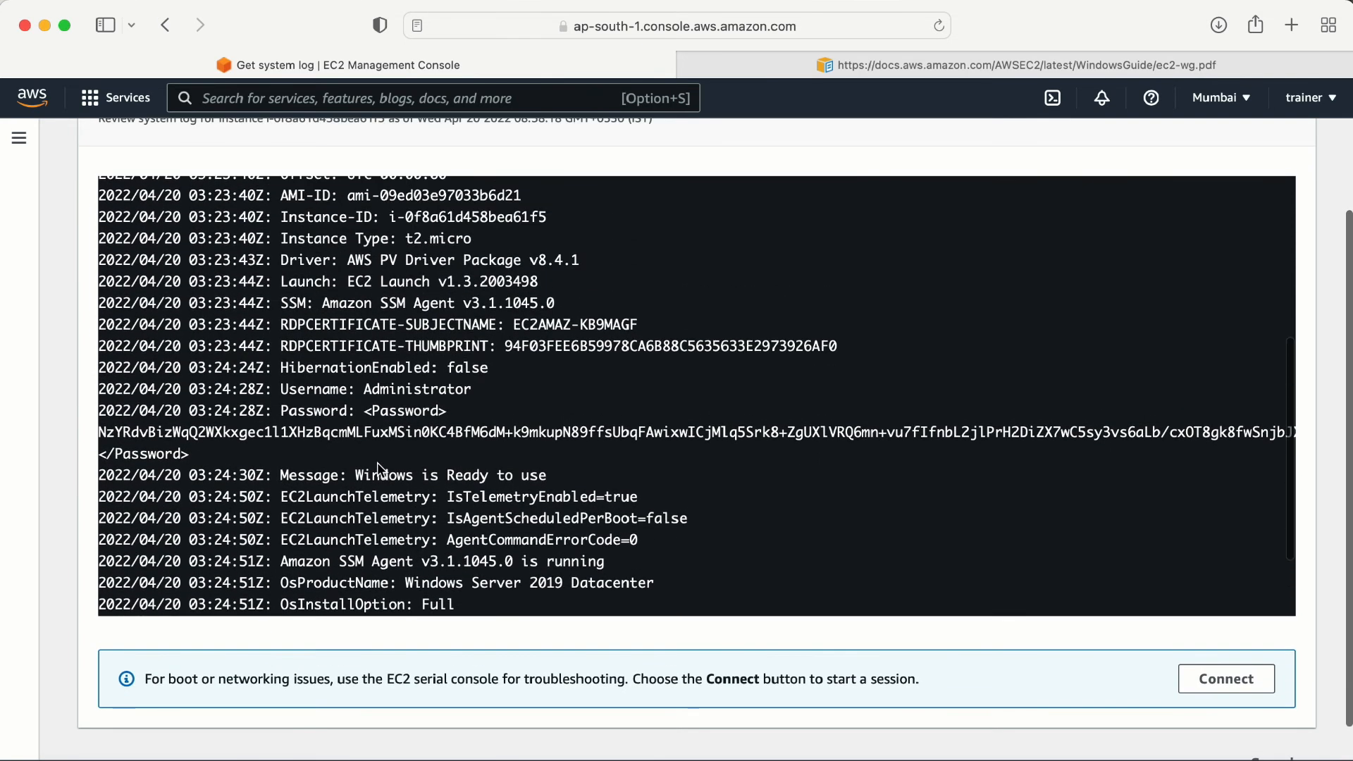
pyautogui.click(285, 360)
pyautogui.moveTo(285, 360); pyautogui.dragTo(697, 363)
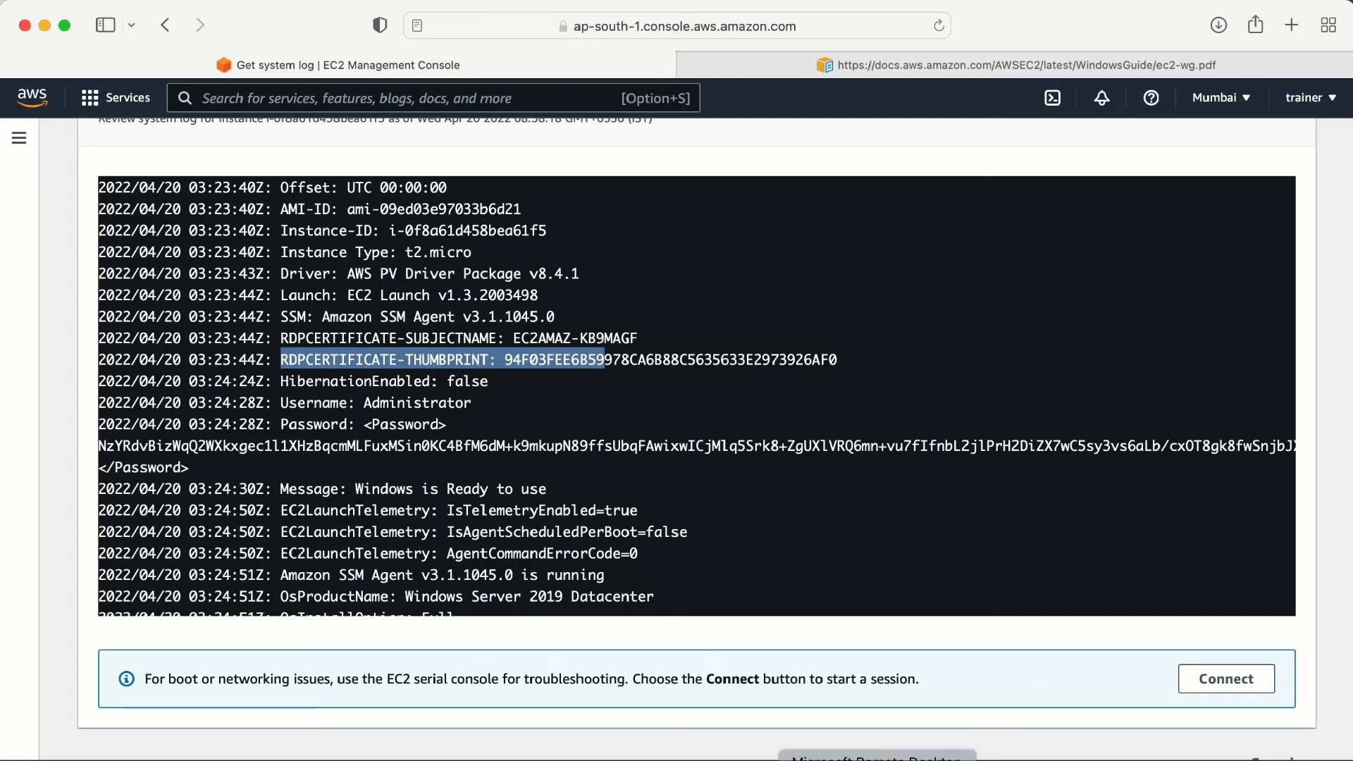
# Compare the certificate's SHA-1 fingerprint in Microsoft Remote Desktop with the thumbprint in the system log.
pyautogui.click(877, 760)
pyautogui.click(561, 728)
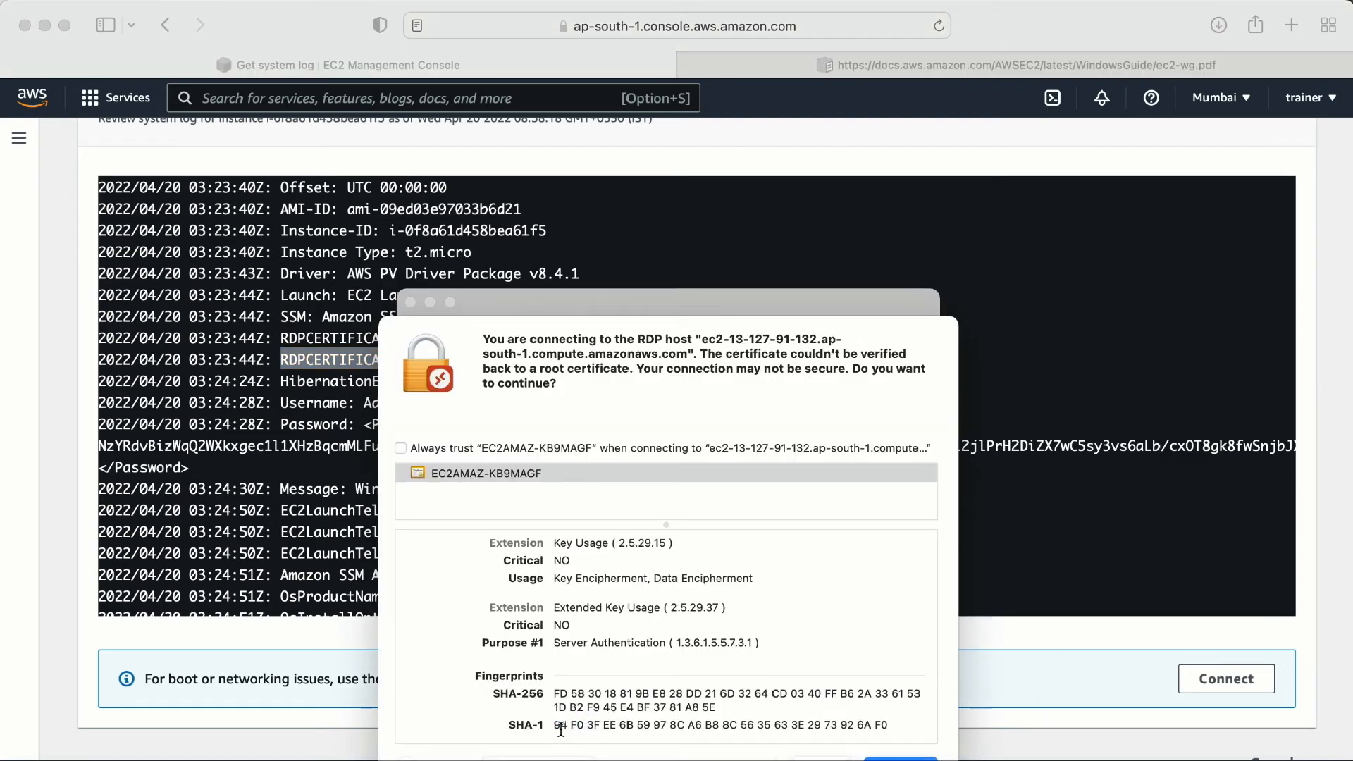
pyautogui.moveTo(892, 722); pyautogui.dragTo(854, 725)
pyautogui.click(1081, 599)
pyautogui.moveTo(838, 360); pyautogui.dragTo(804, 360)
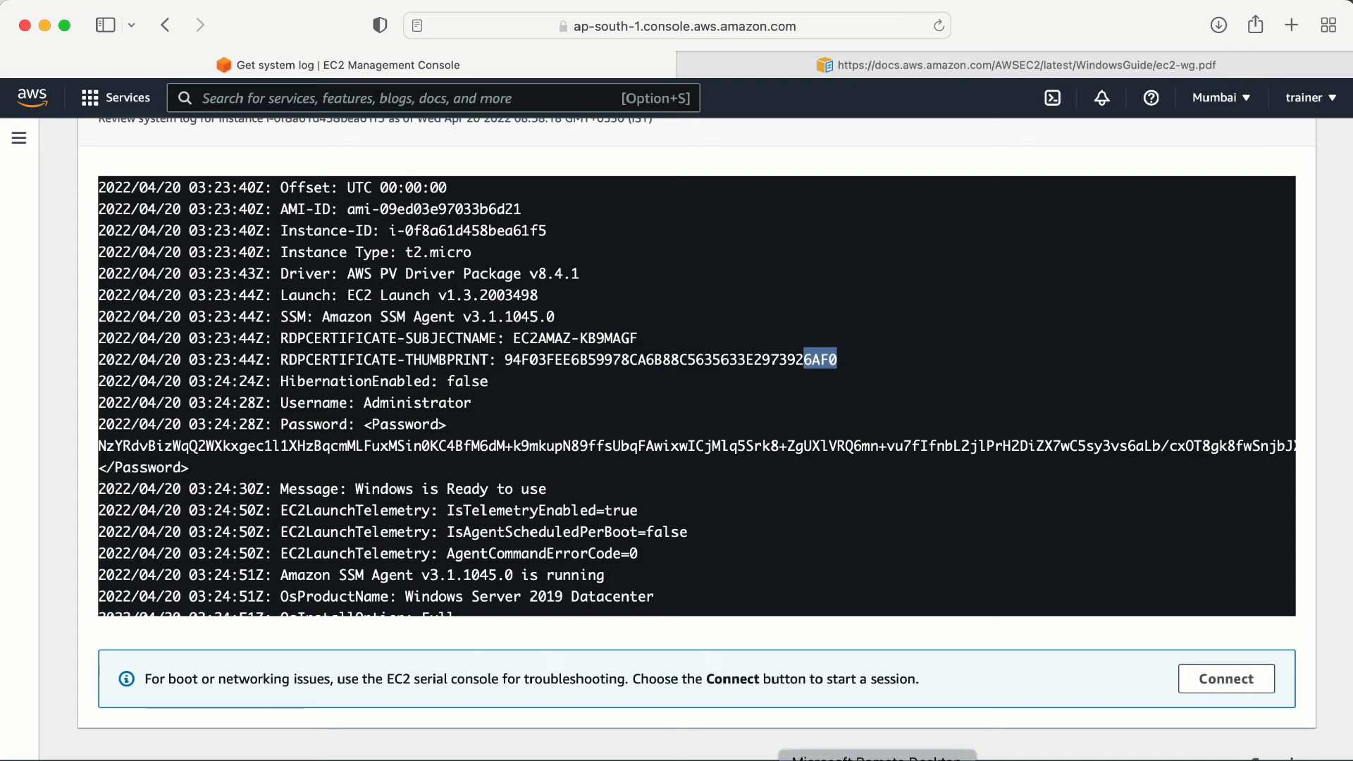
# Return to the certificate warning in Microsoft Remote Desktop and continue connecting to the Windows instance.
pyautogui.click(878, 759)
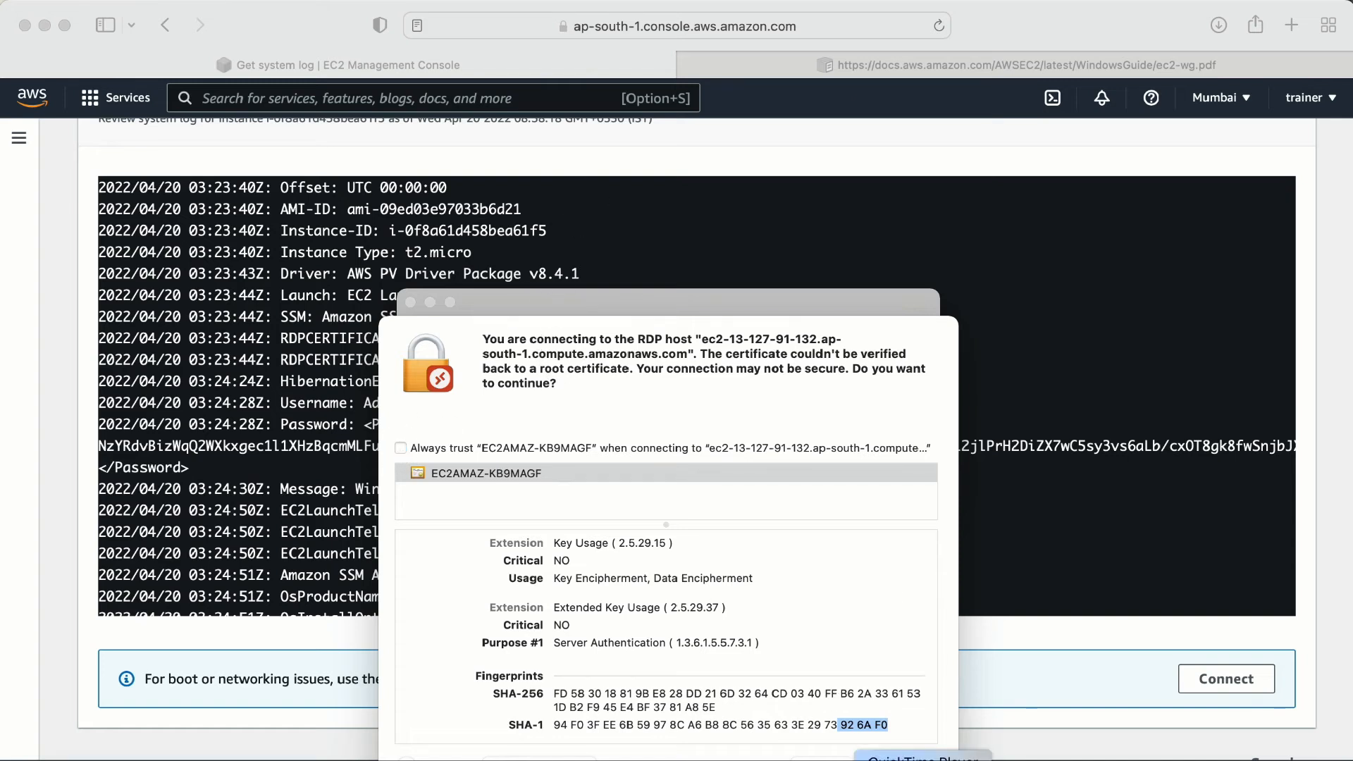
pyautogui.click(899, 759)
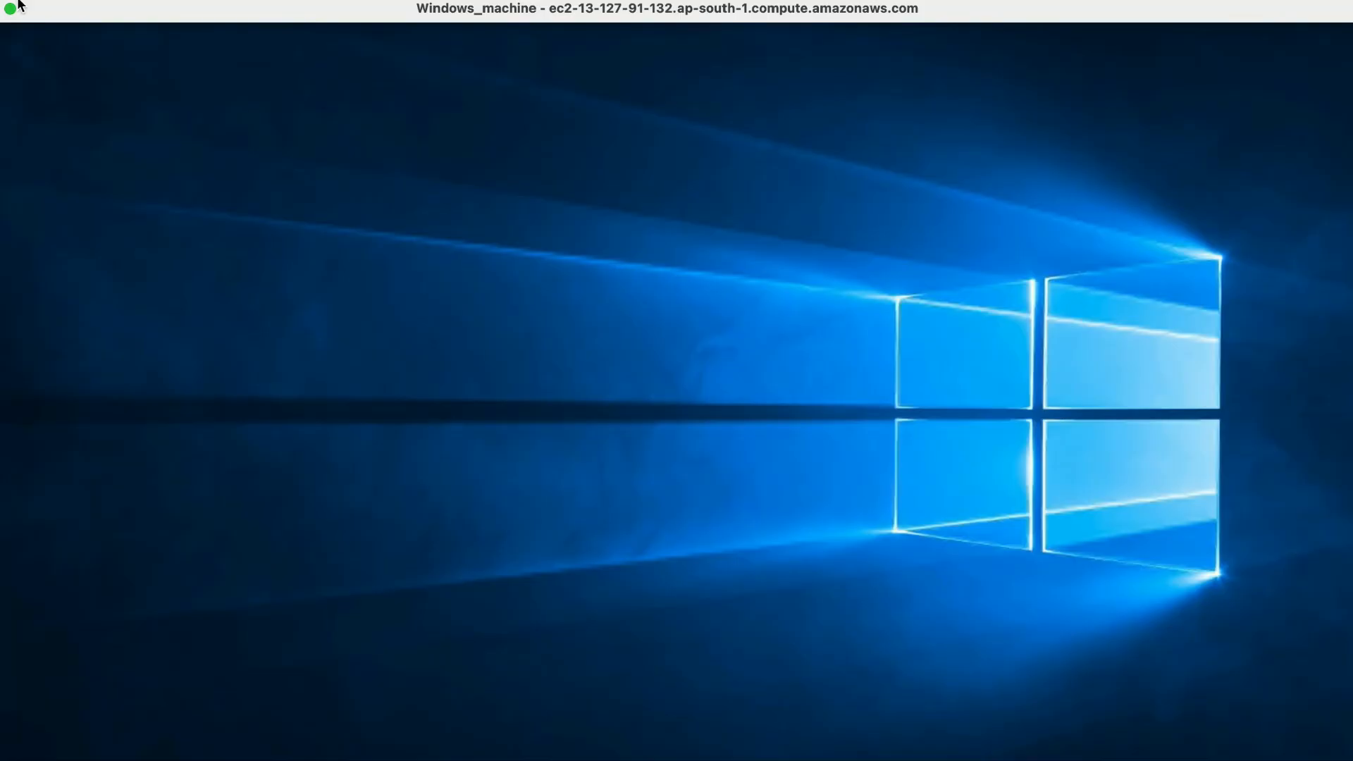
pyautogui.click(248, 111)
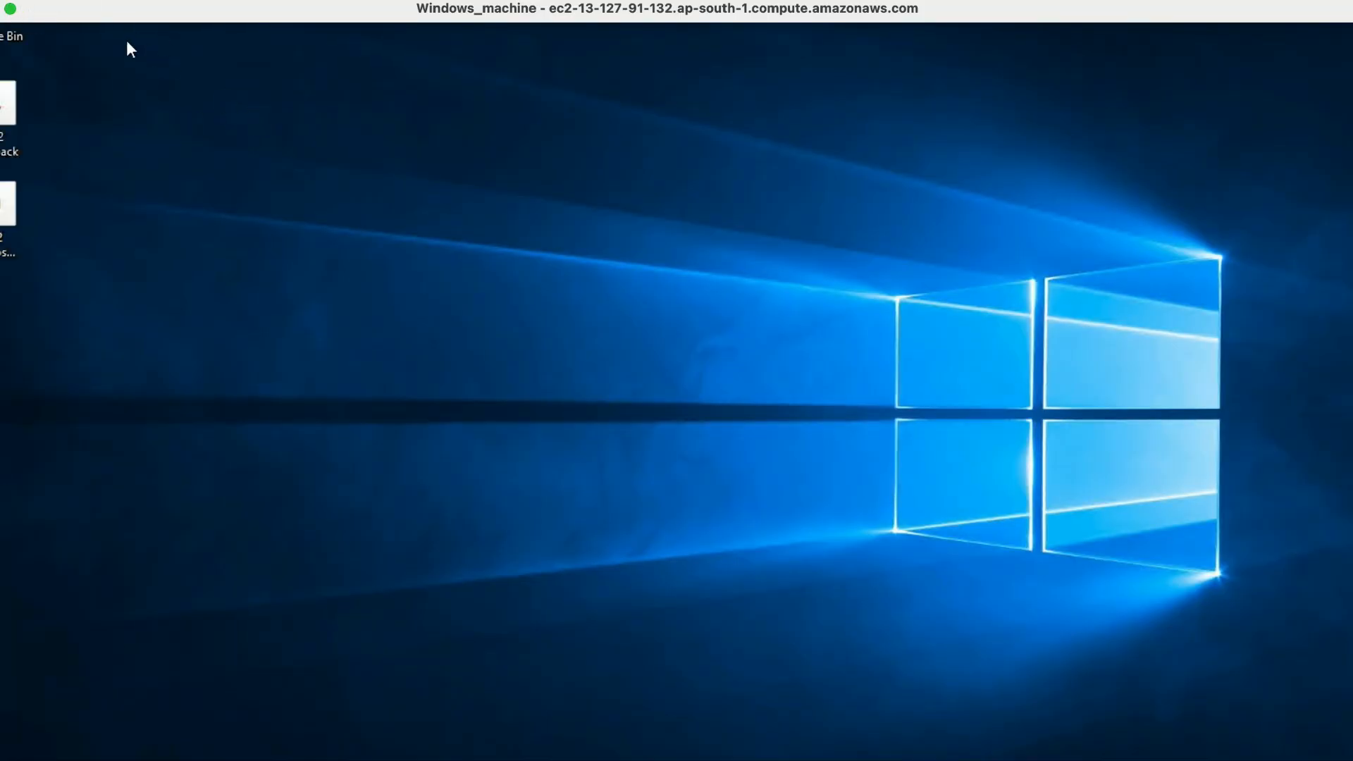
# Take the remote session out of full screen and answer No to the prompt on its desktop.
pyautogui.moveTo(11, 9)
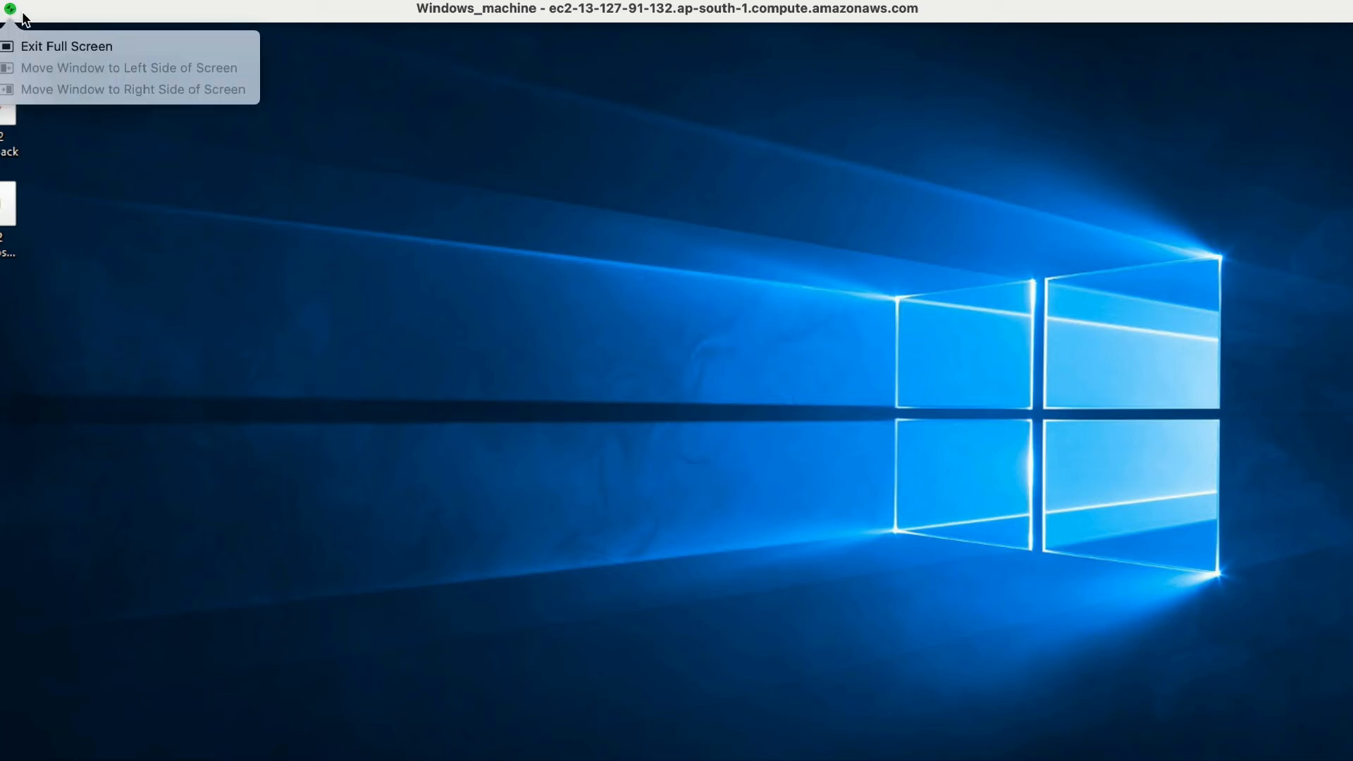
pyautogui.click(43, 46)
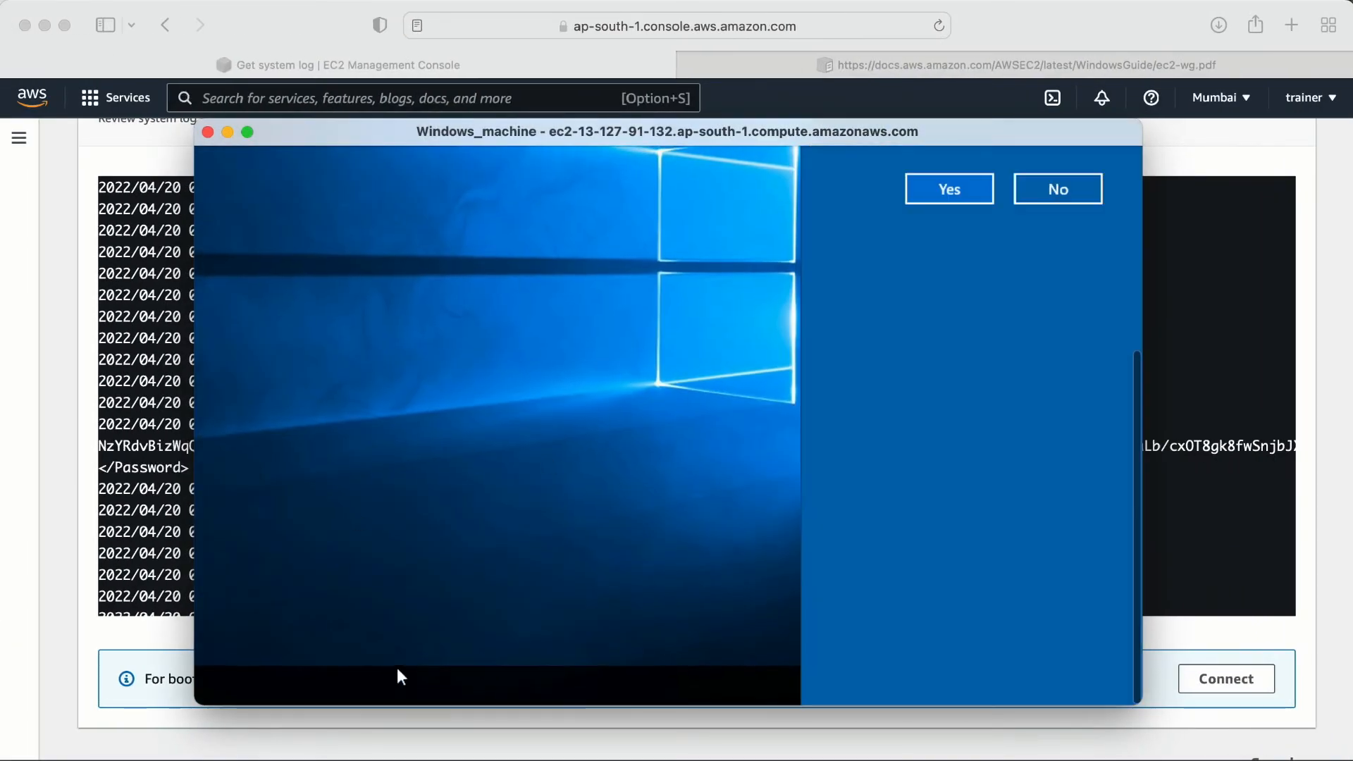
pyautogui.click(1050, 191)
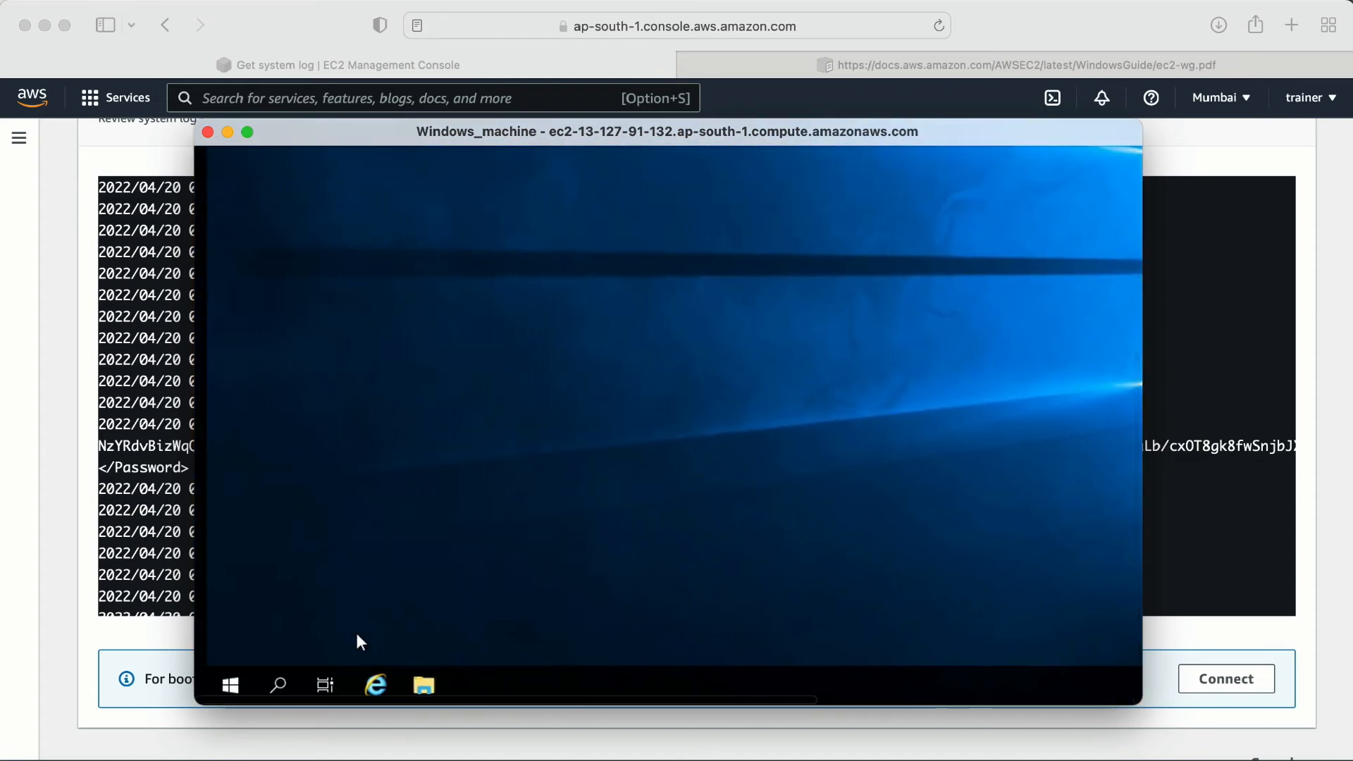
# Enlarge the remote session window and launch Windows PowerShell on the remote machine.
pyautogui.click(216, 685)
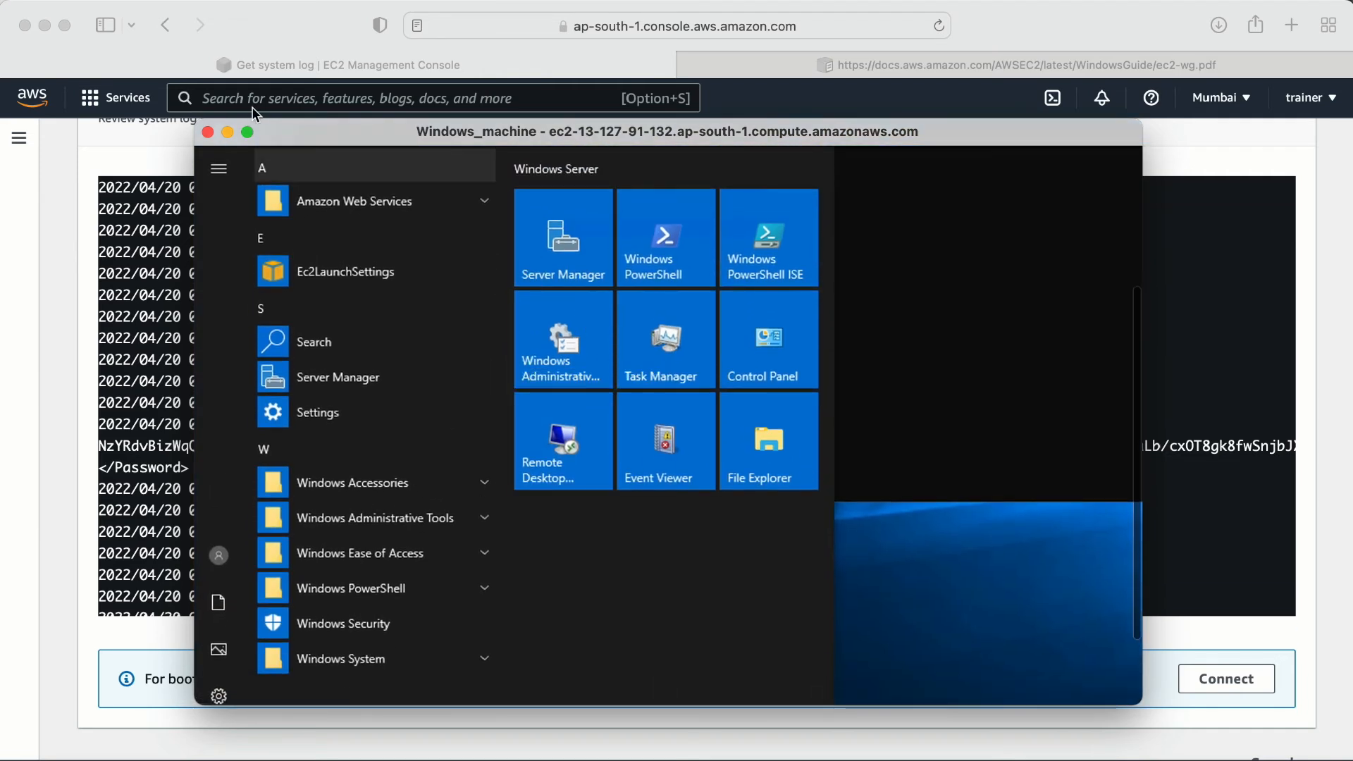
pyautogui.moveTo(199, 125); pyautogui.dragTo(41, 24)
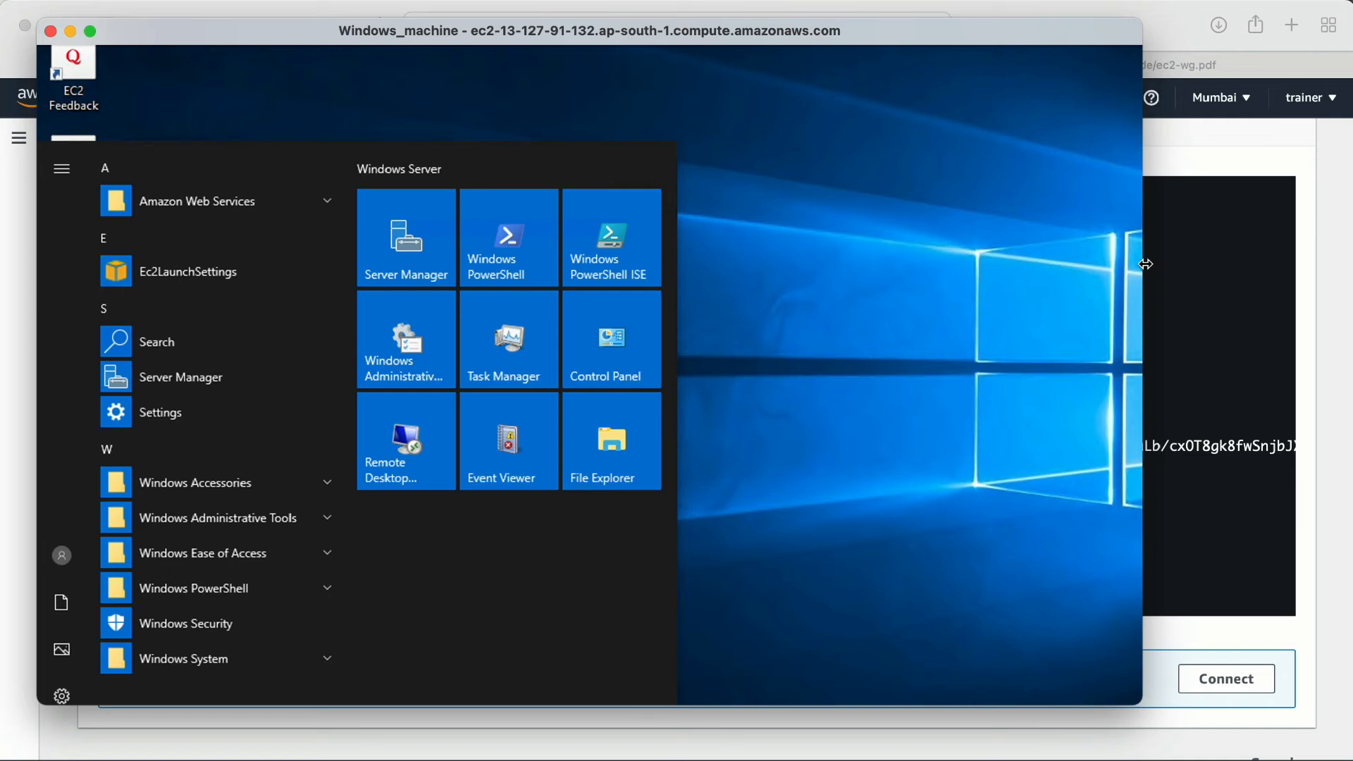
pyautogui.moveTo(1146, 263); pyautogui.dragTo(1336, 289)
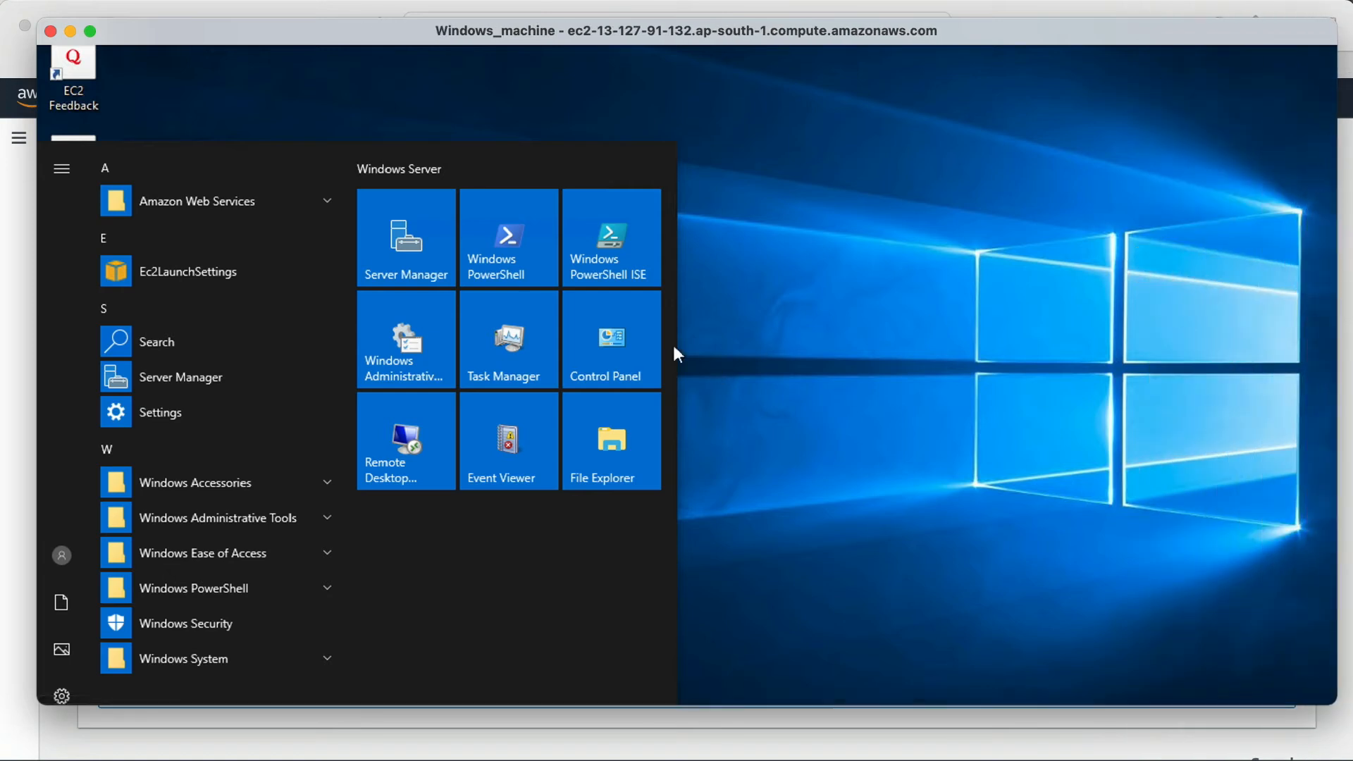
pyautogui.click(495, 257)
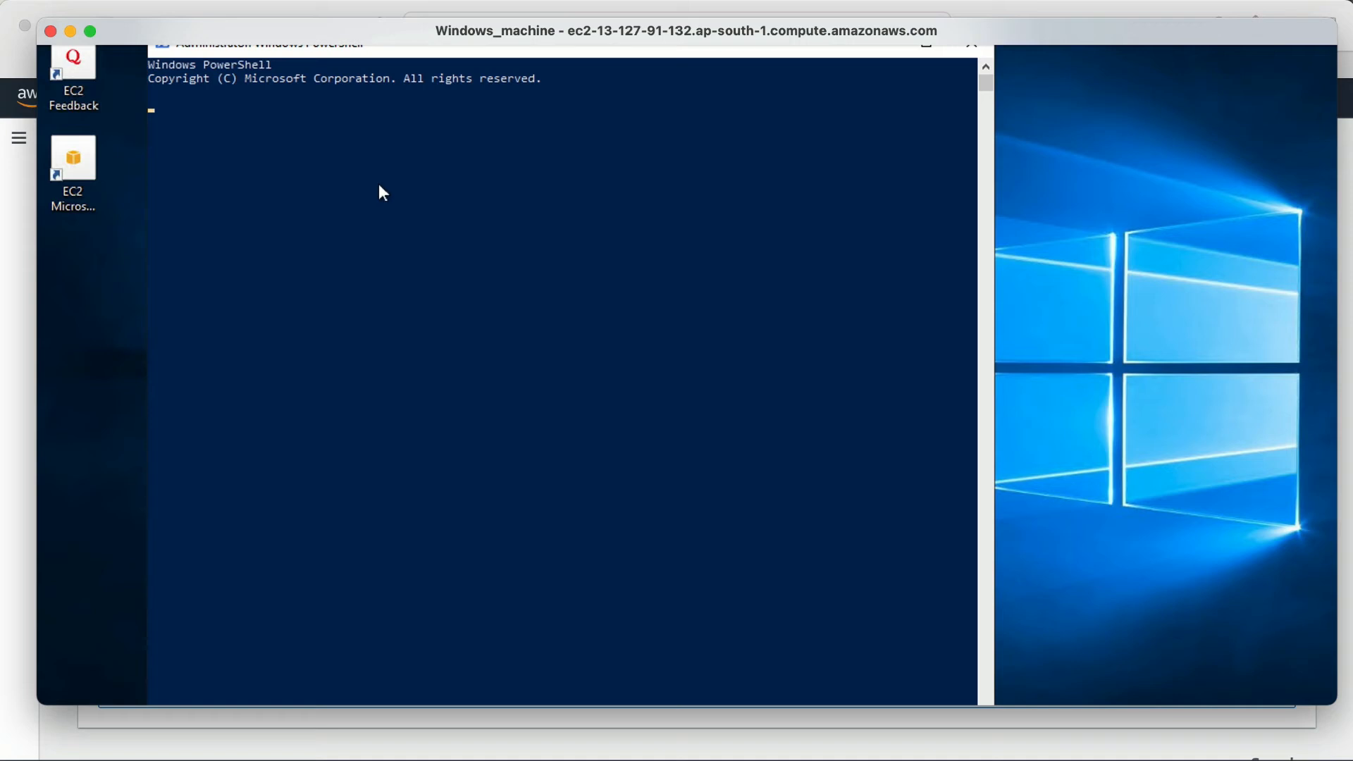
# Close the remote session window and return to the beginning of the system log in the browser.
pyautogui.click(53, 32)
pyautogui.scroll(5, 779, 444)
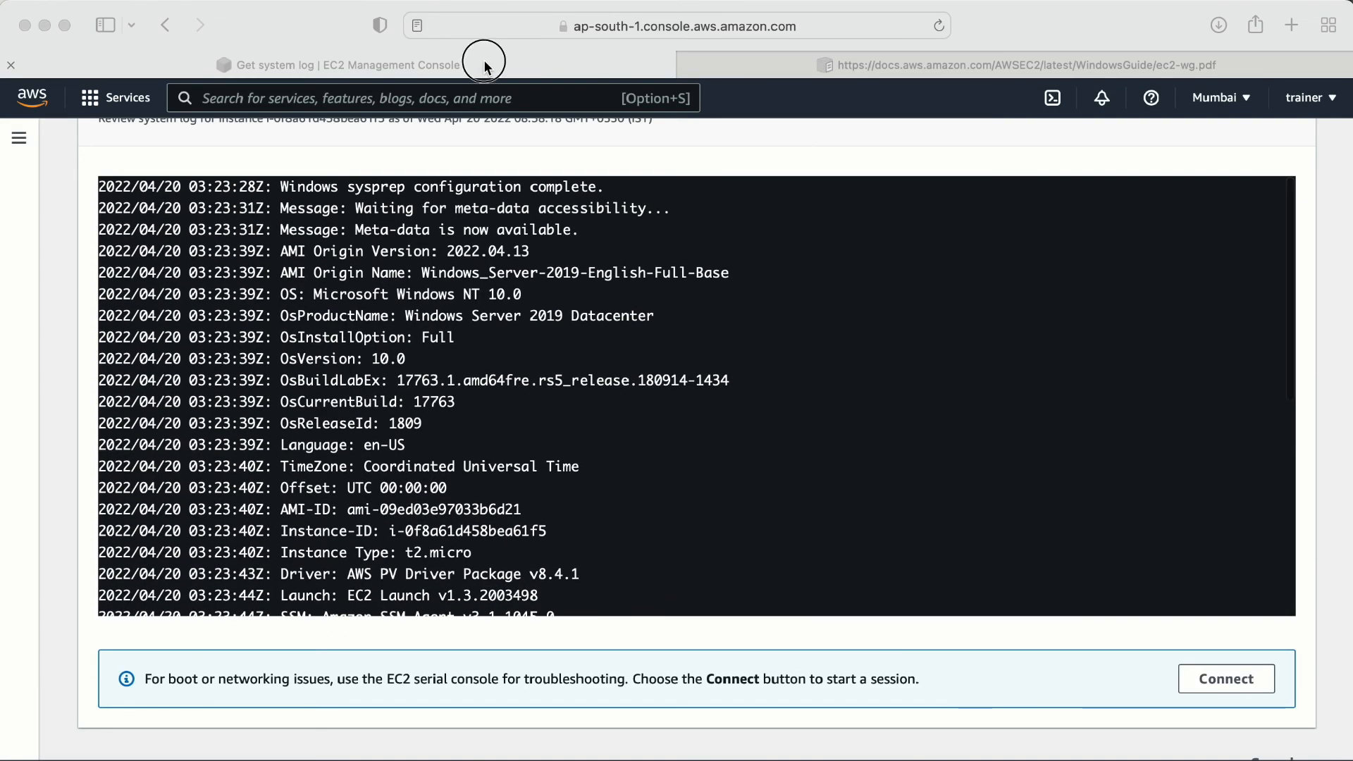
# Return to the instances list, select Windows_machine, and open its system log again.
pyautogui.click(484, 62)
pyautogui.scroll(3, 1240, 530)
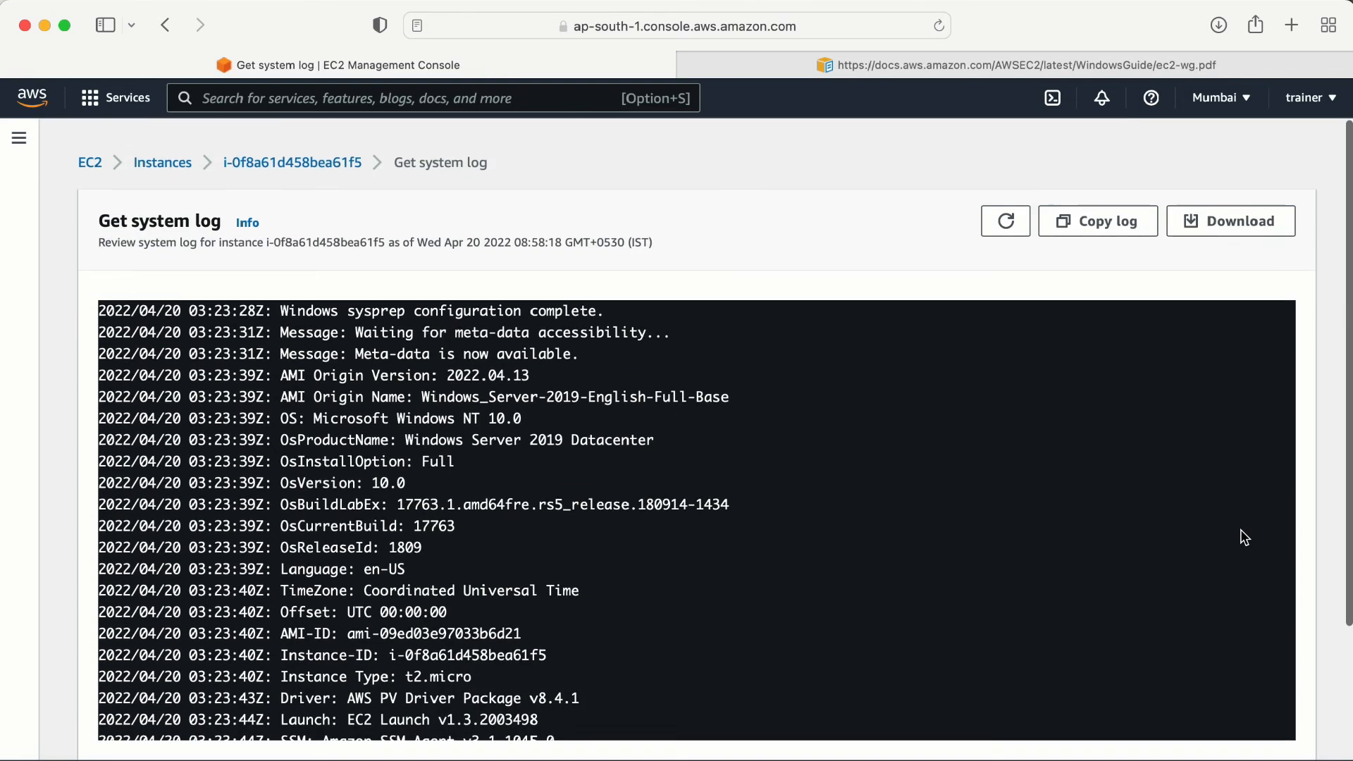
pyautogui.click(170, 149)
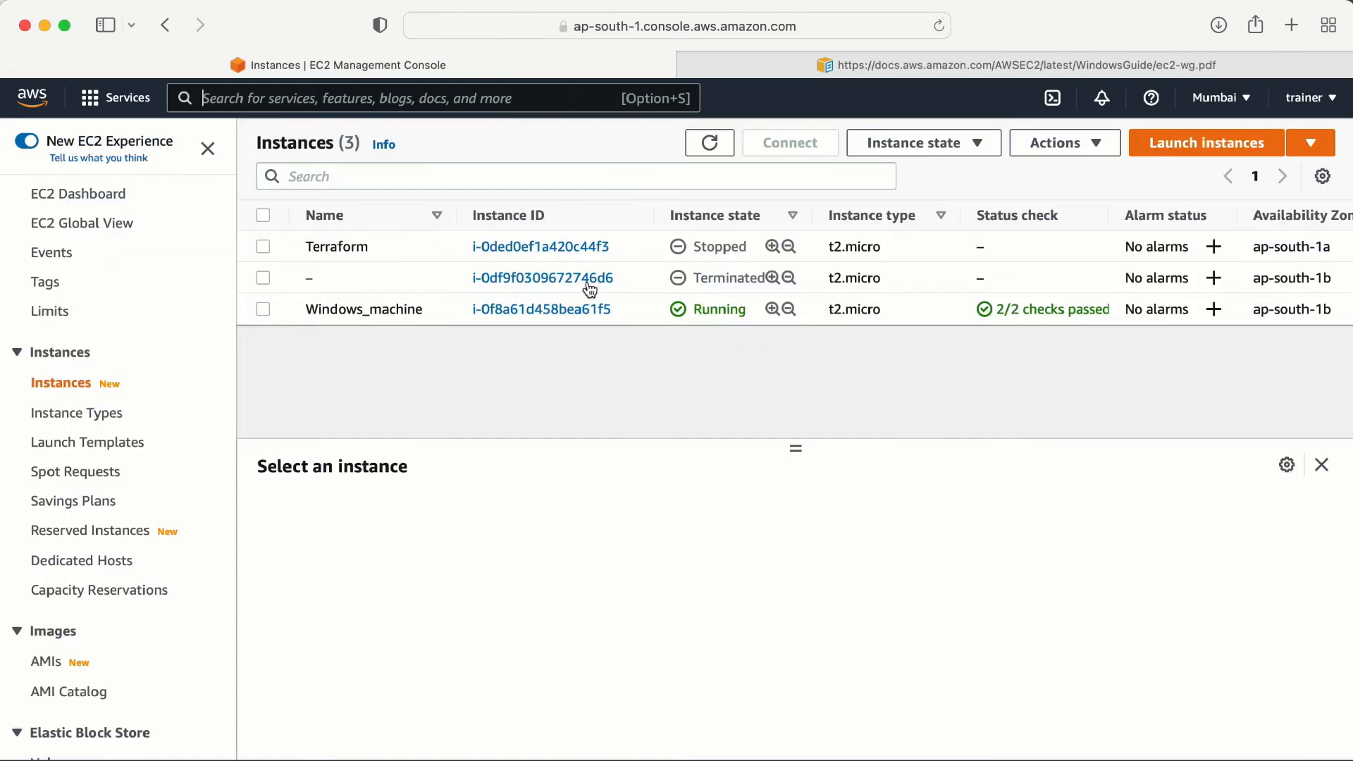
pyautogui.click(262, 310)
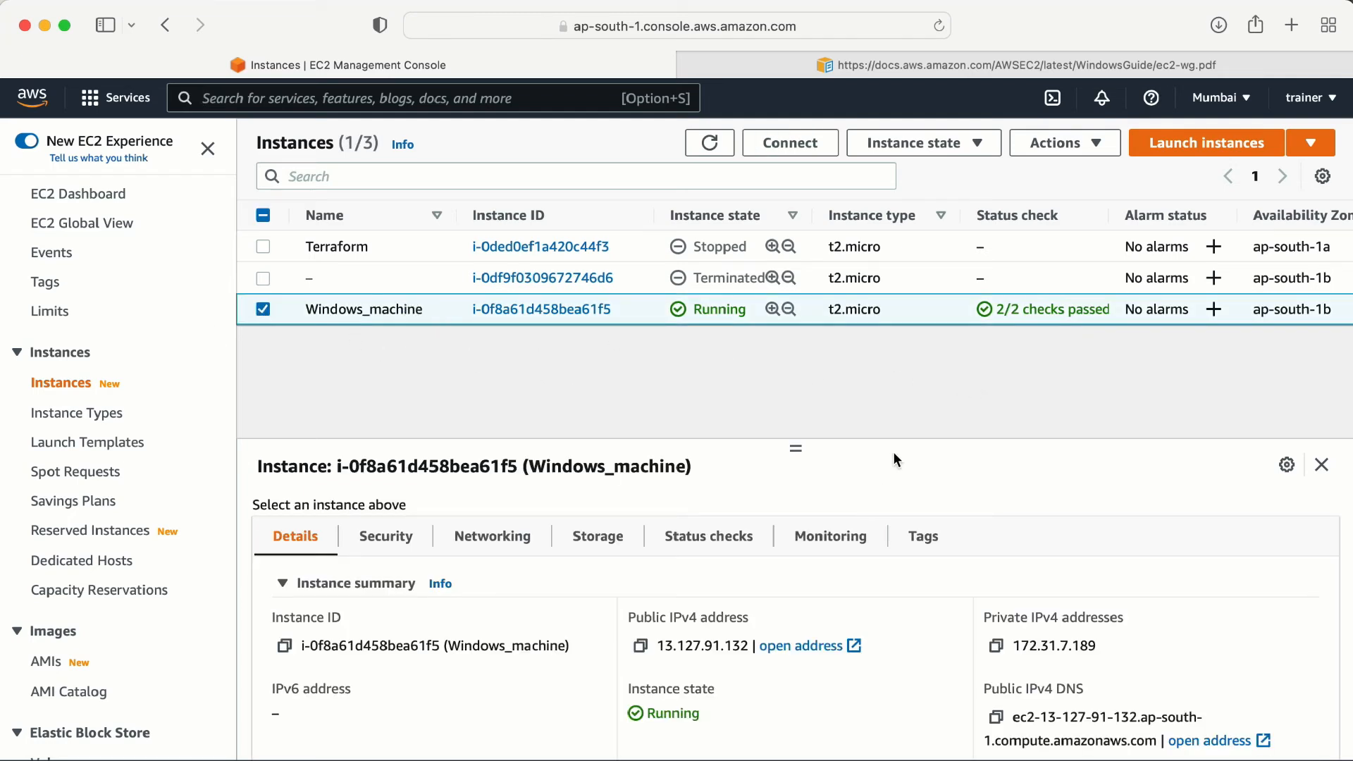
pyautogui.click(1057, 143)
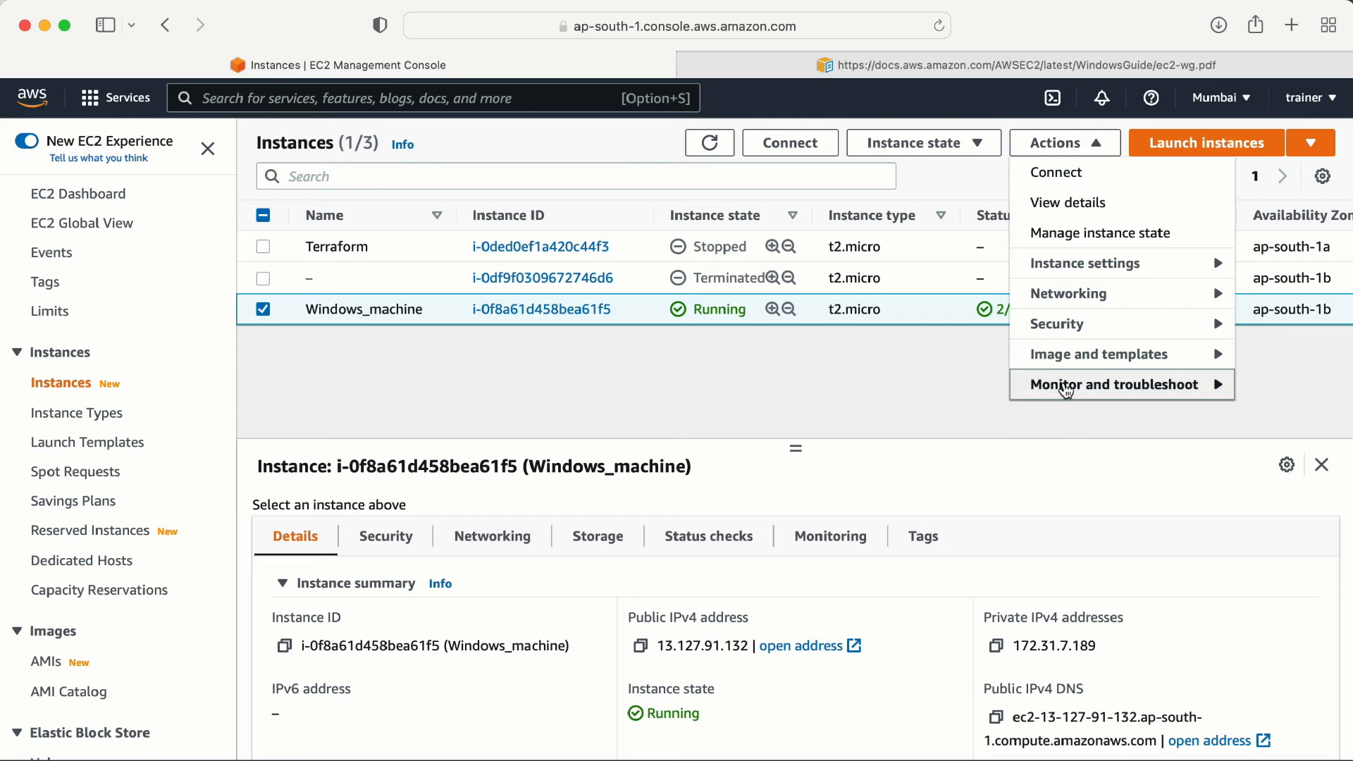
pyautogui.moveTo(1066, 392)
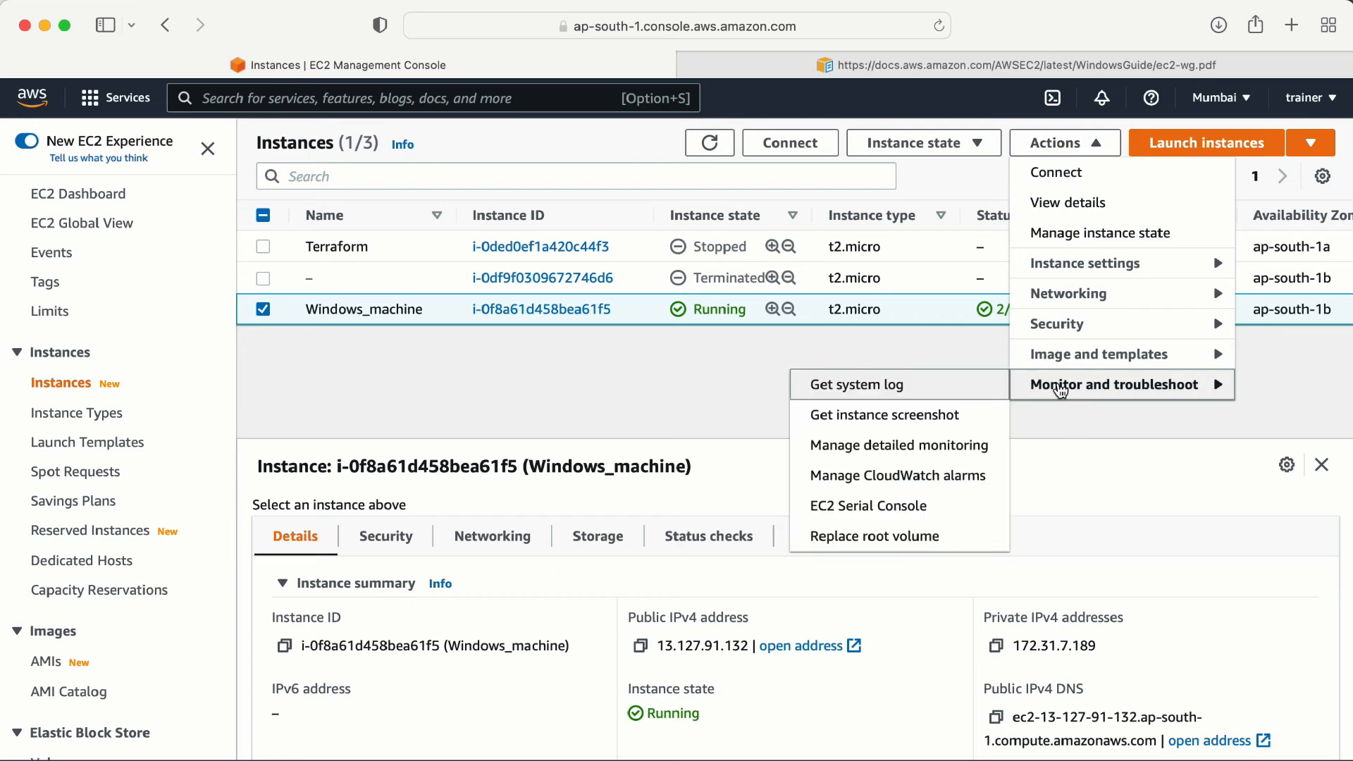
pyautogui.click(858, 386)
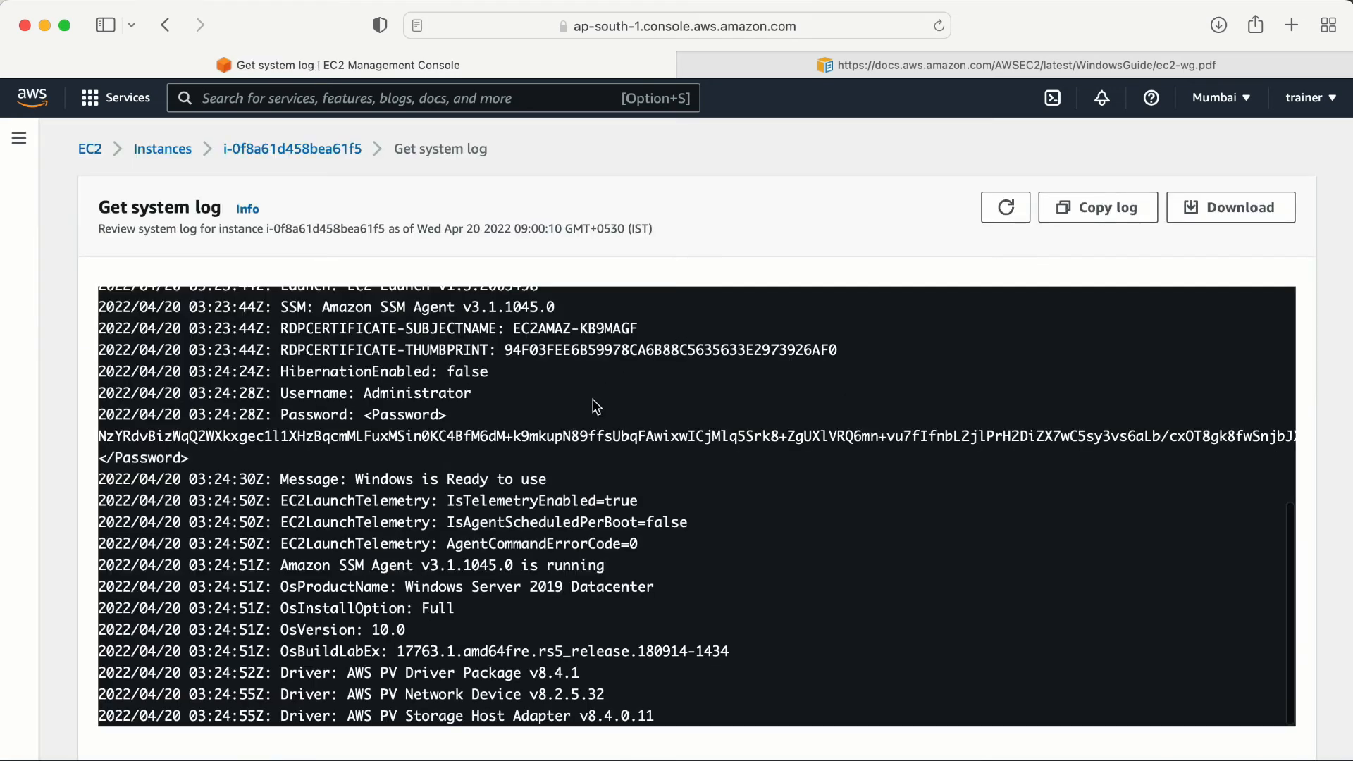
# Locate and highlight the RDP certificate thumbprint entry in the system log.
pyautogui.scroll(-4, 656, 486)
pyautogui.scroll(5, 655, 486)
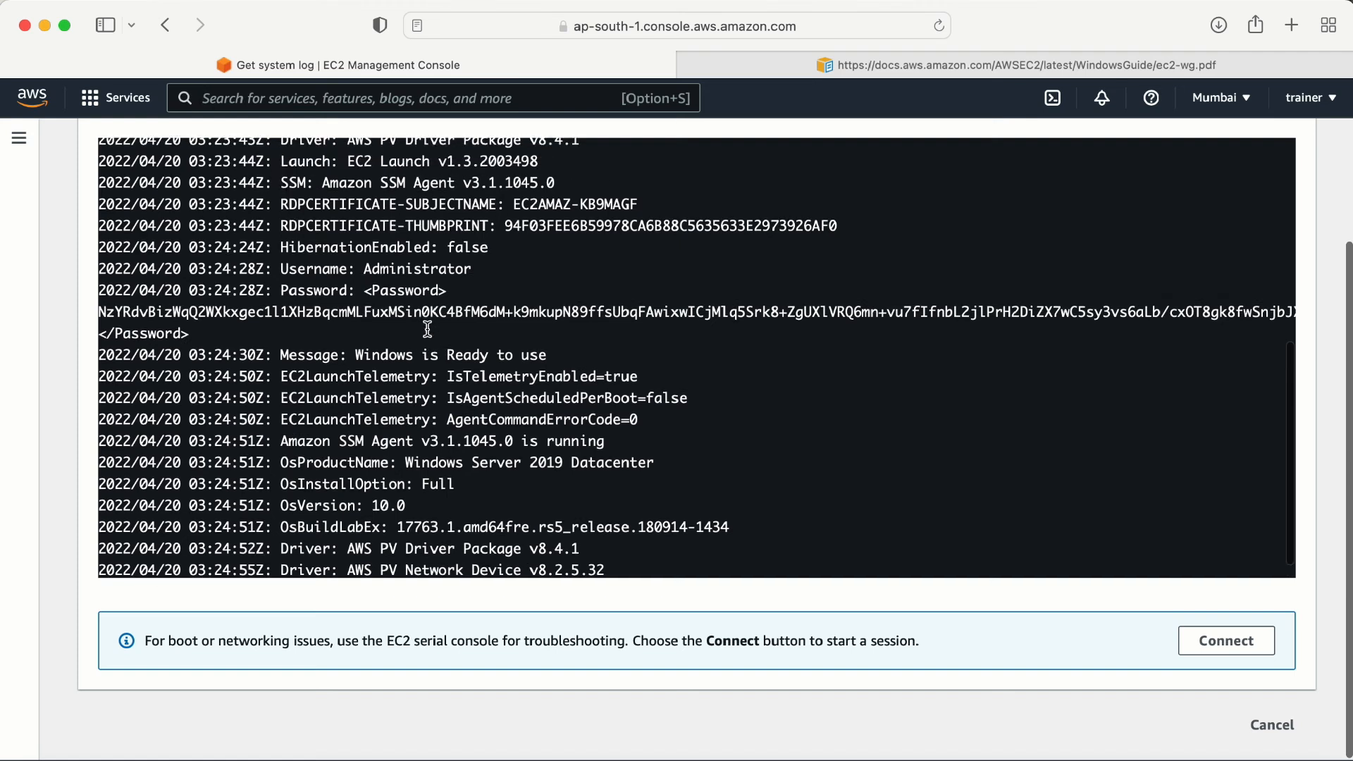
pyautogui.moveTo(289, 304); pyautogui.dragTo(838, 317)
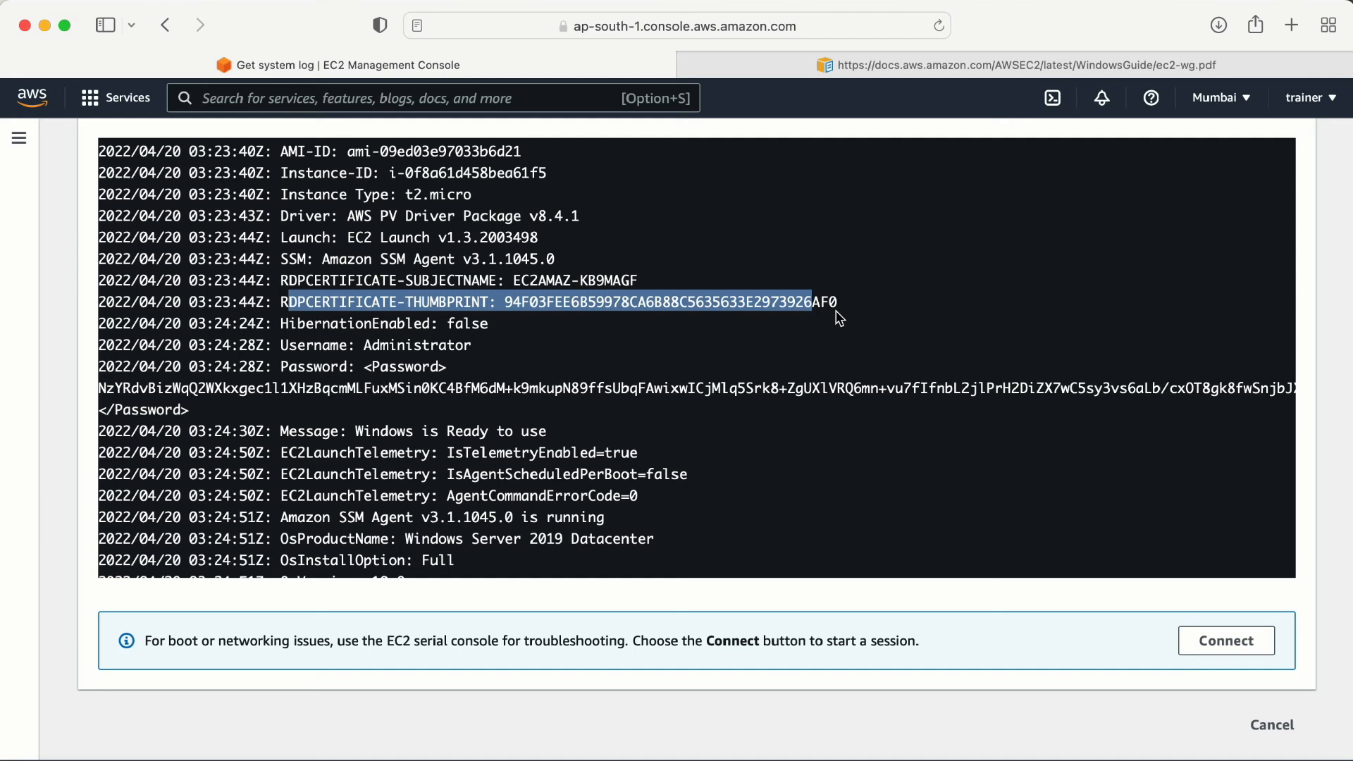
# Highlight the AMI origin name, AMI ID, instance ID and instance type entries in the system log.
pyautogui.scroll(5, 839, 318)
pyautogui.scroll(1, 838, 318)
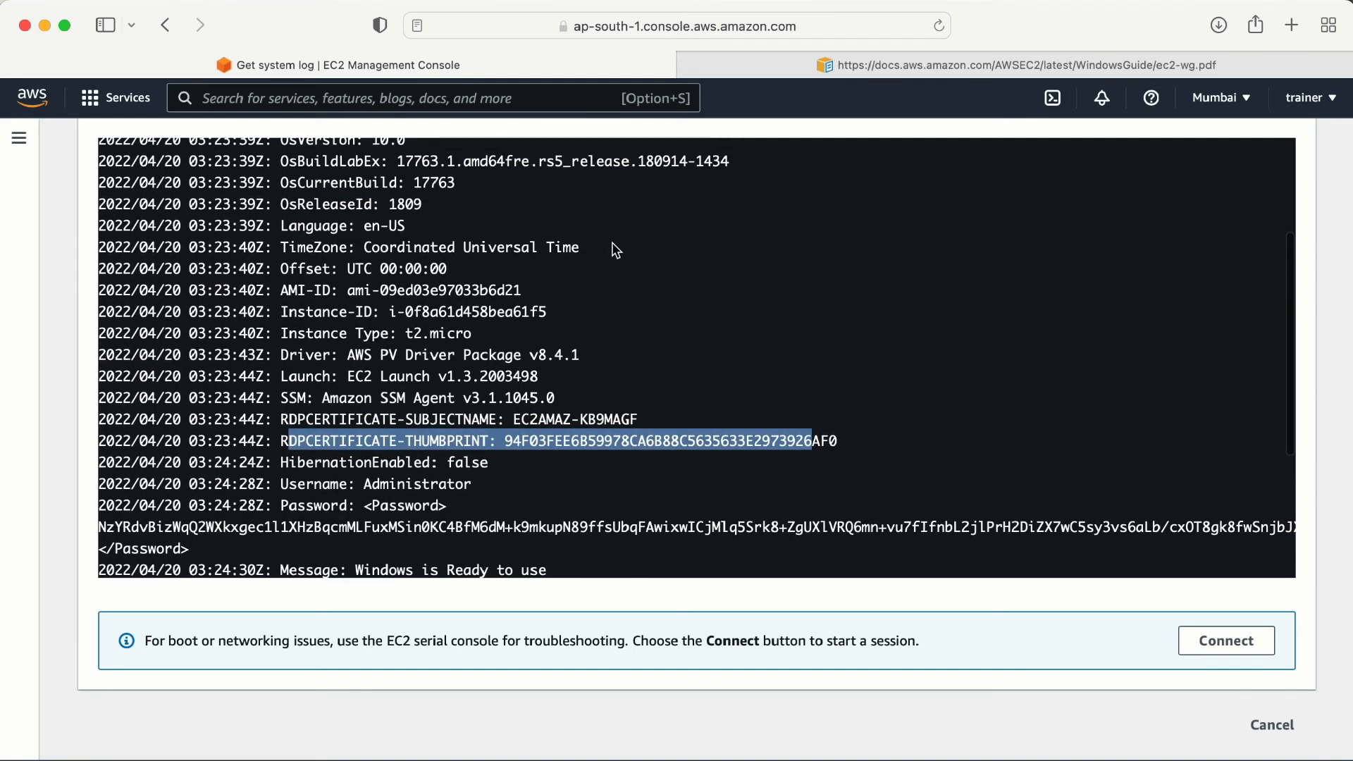
pyautogui.scroll(7, 511, 285)
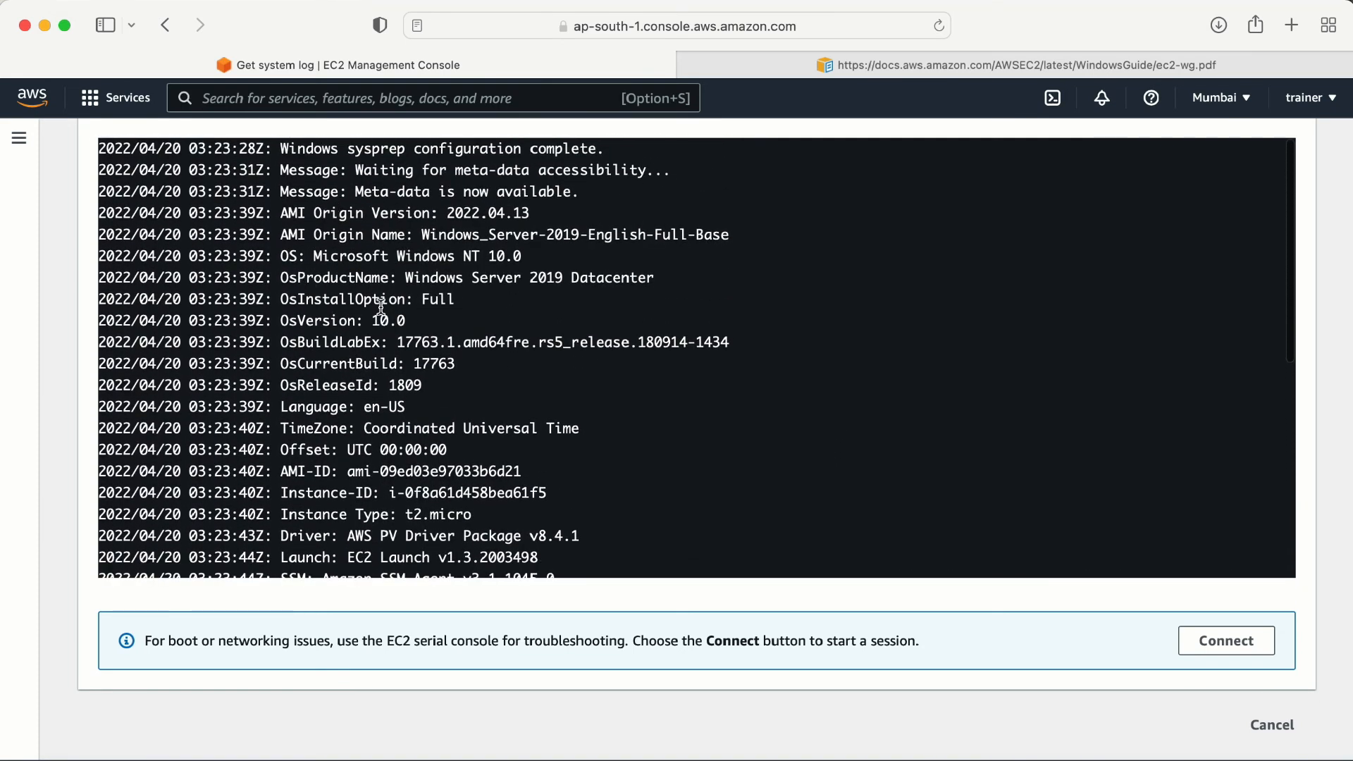
pyautogui.scroll(-1, 380, 305)
pyautogui.moveTo(422, 202); pyautogui.dragTo(704, 202)
pyautogui.click(545, 242)
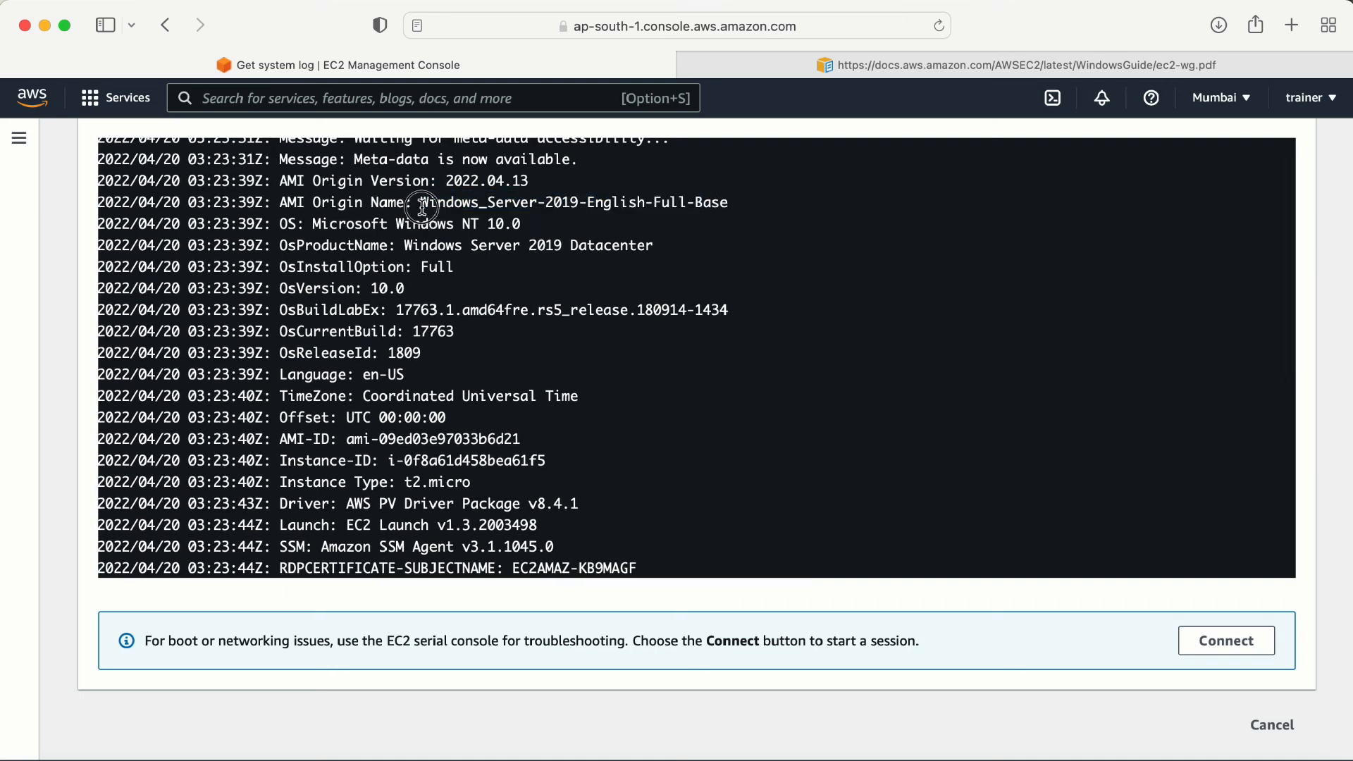
pyautogui.scroll(-2, 397, 346)
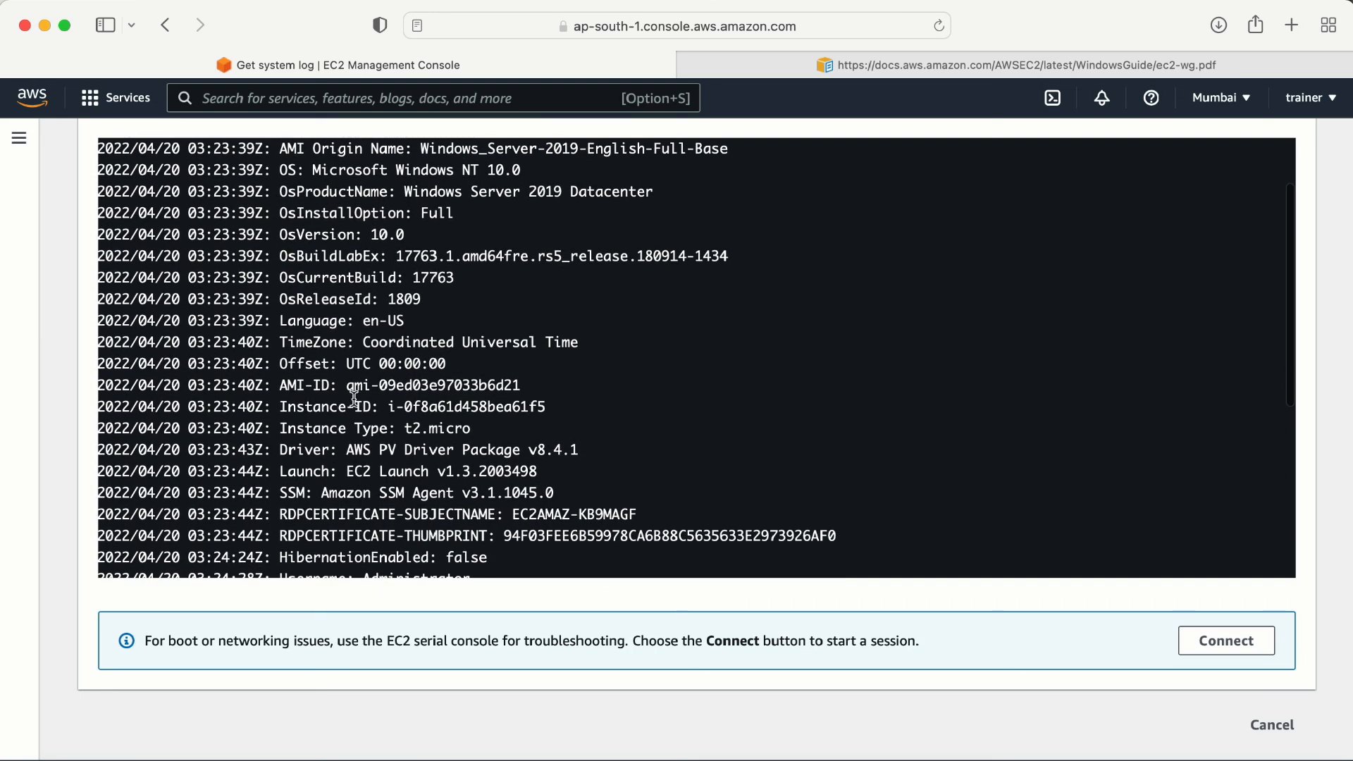
pyautogui.moveTo(339, 385); pyautogui.dragTo(521, 384)
pyautogui.moveTo(387, 408); pyautogui.dragTo(547, 408)
pyautogui.moveTo(387, 433); pyautogui.dragTo(499, 435)
# Highlight the "Windows is Ready to use" message and review the surrounding log entries through the end.
pyautogui.scroll(-3, 564, 411)
pyautogui.scroll(-5, 564, 411)
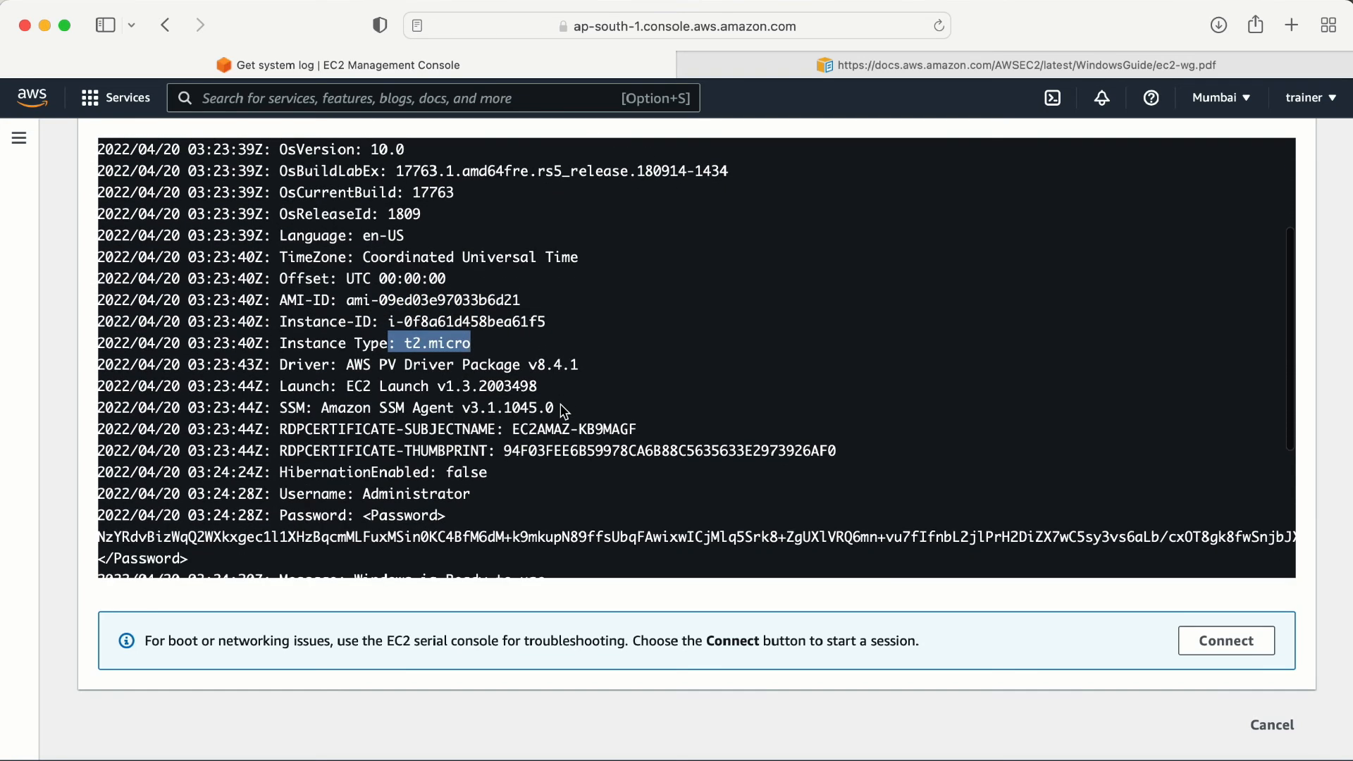
pyautogui.scroll(-3, 564, 411)
pyautogui.scroll(-2, 564, 411)
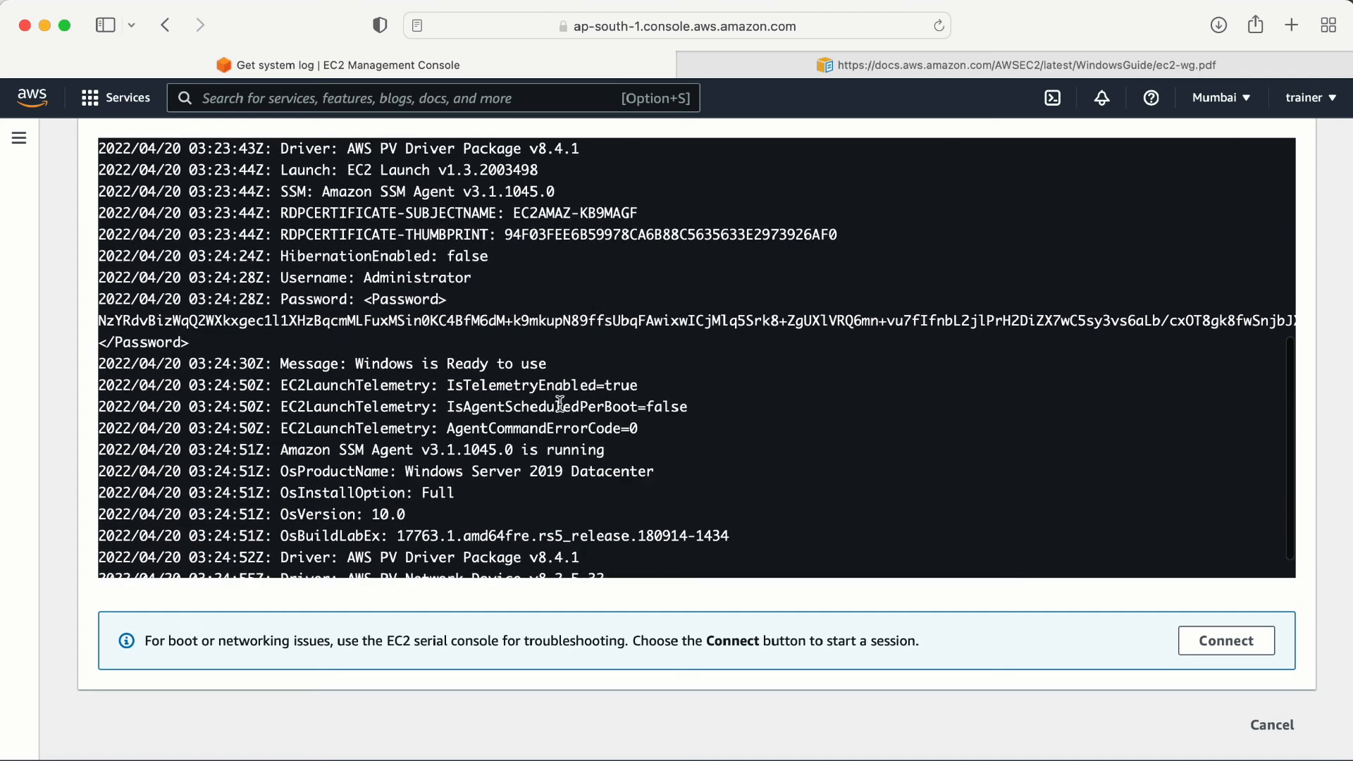
pyautogui.moveTo(333, 368); pyautogui.dragTo(556, 366)
pyautogui.scroll(3, 261, 209)
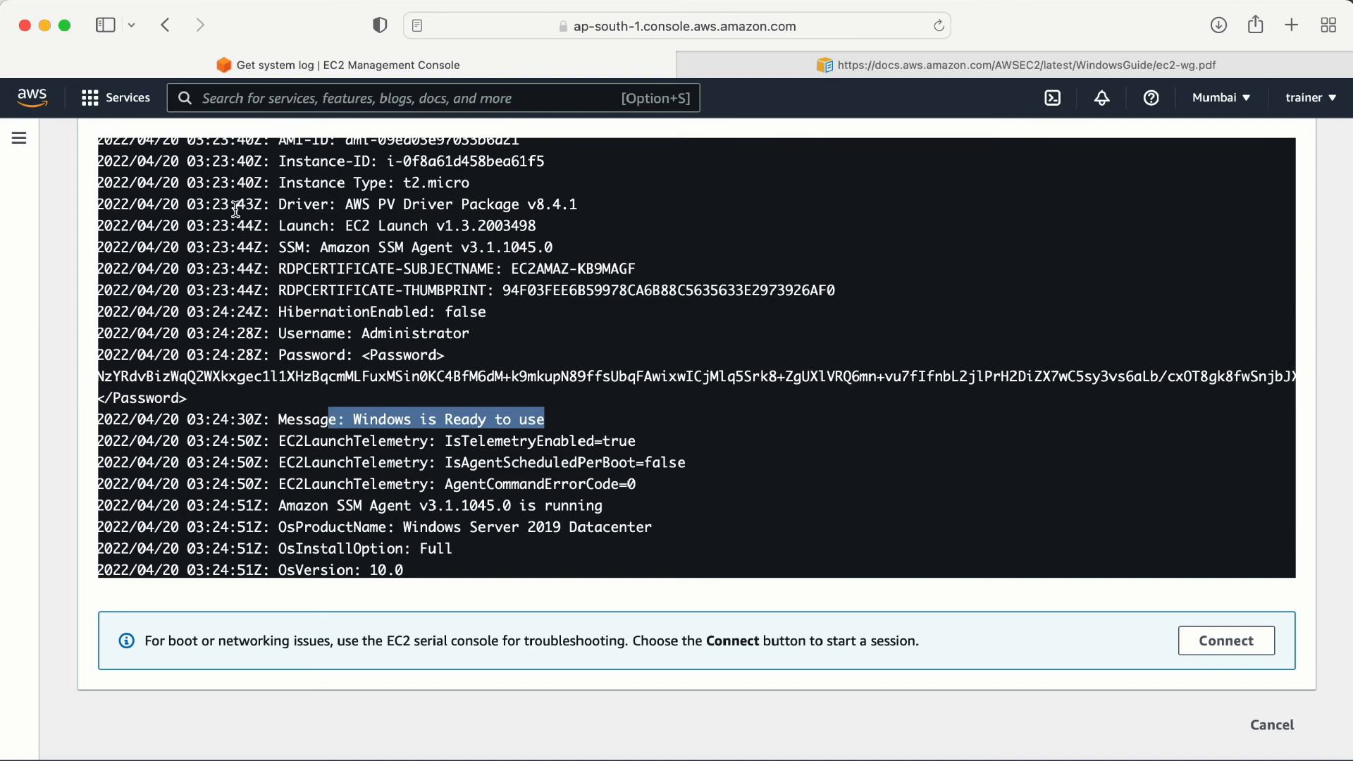
pyautogui.scroll(-3, 257, 306)
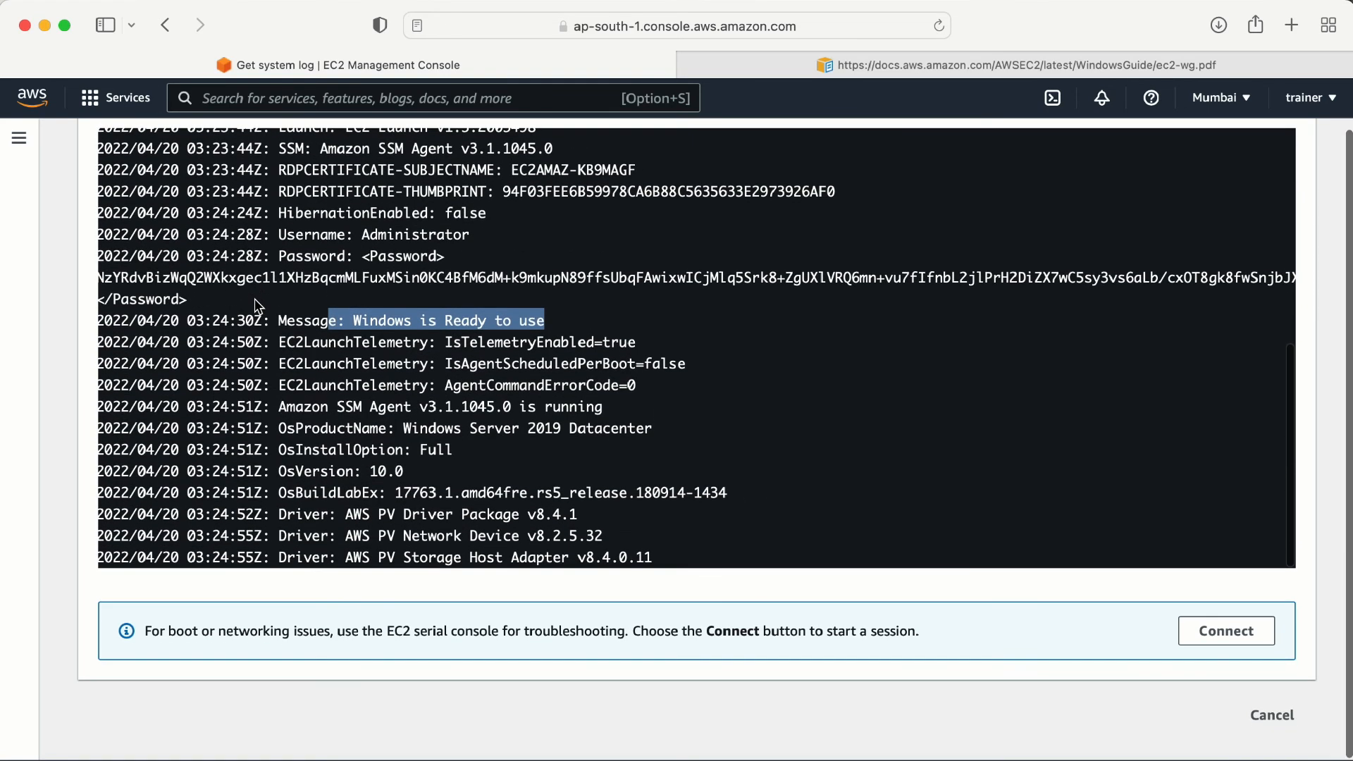
# Leave the system log and get an instance screenshot of Windows_machine.
pyautogui.click(1283, 709)
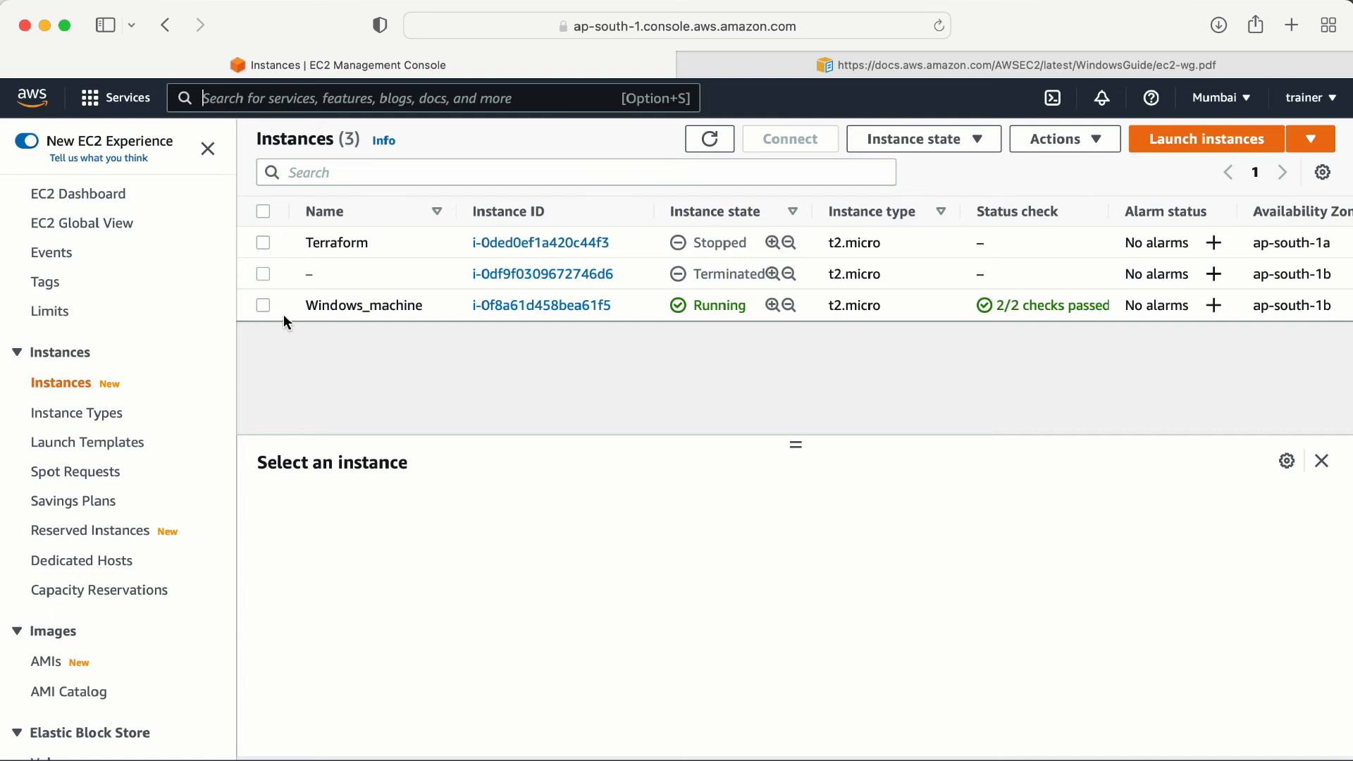
pyautogui.click(263, 306)
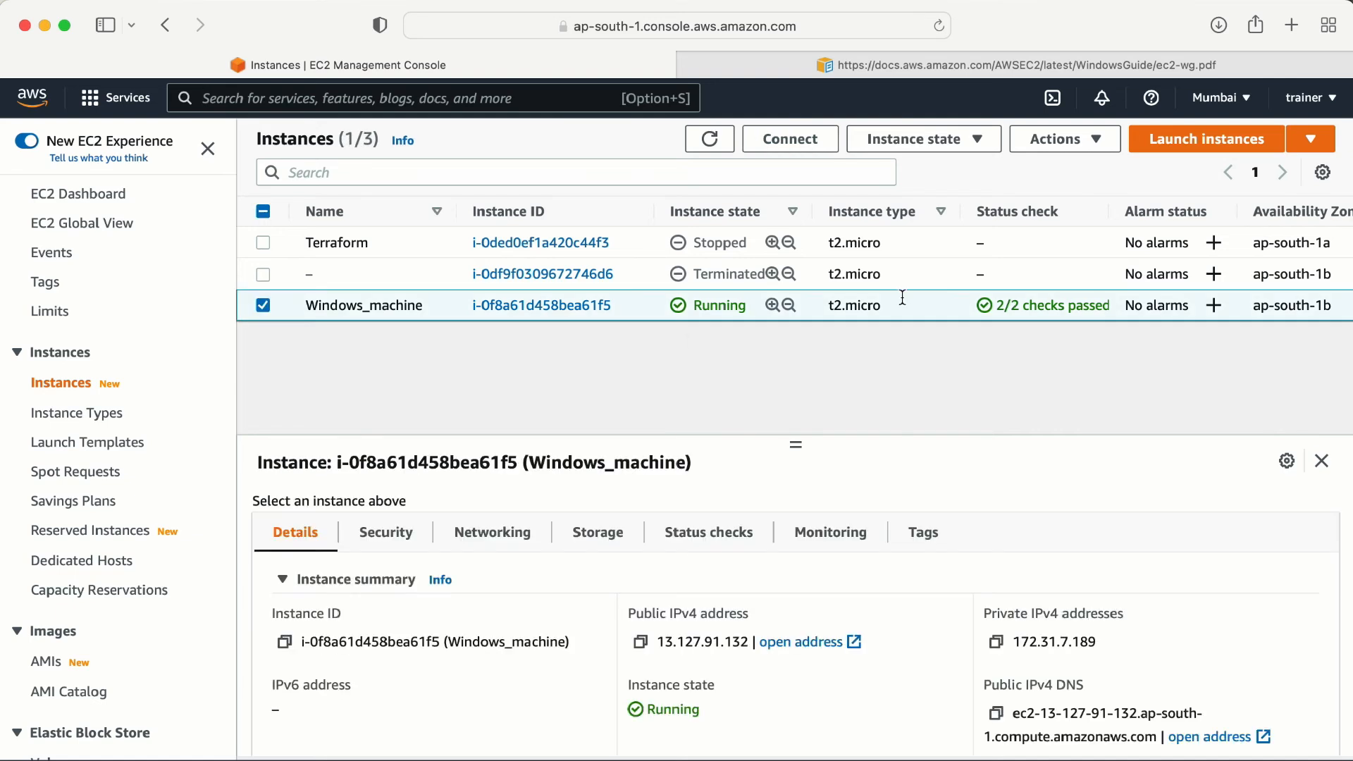
pyautogui.click(1068, 141)
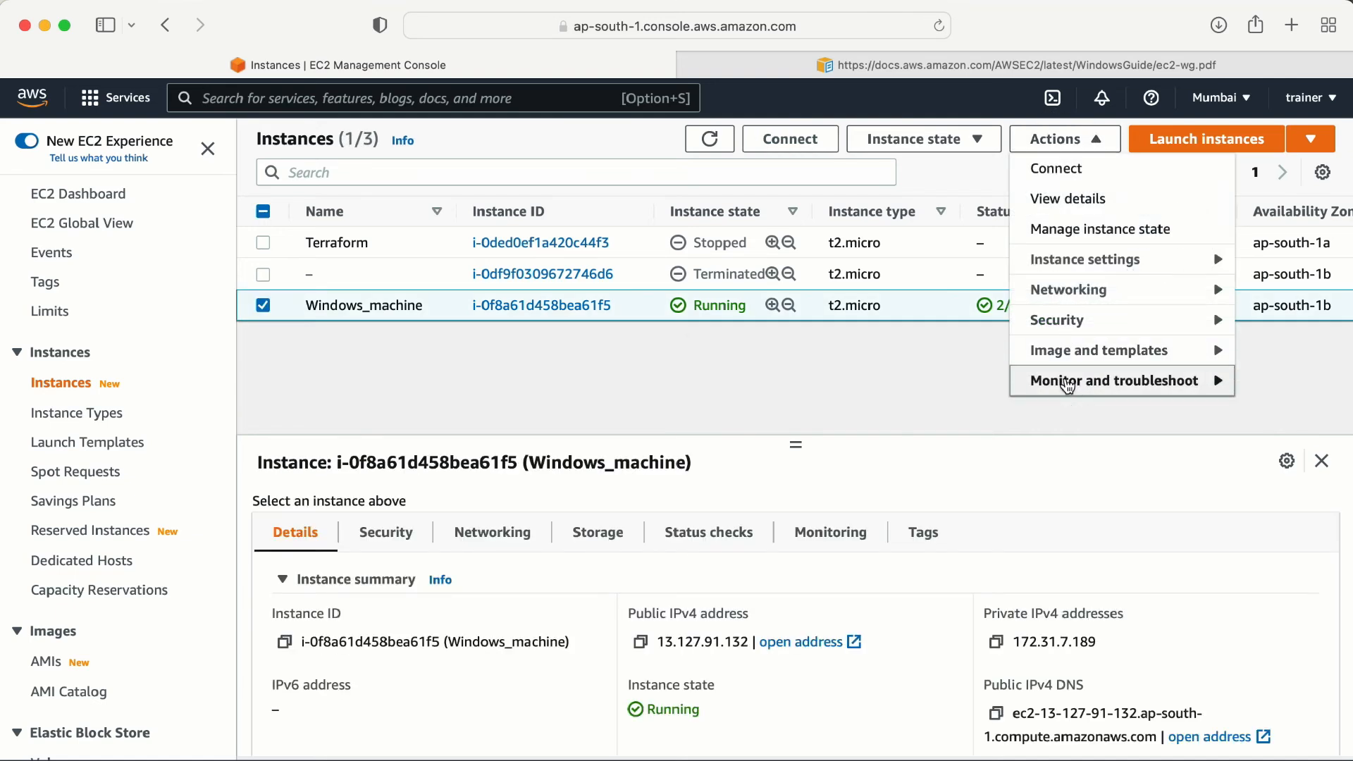
pyautogui.moveTo(1068, 384)
pyautogui.click(905, 416)
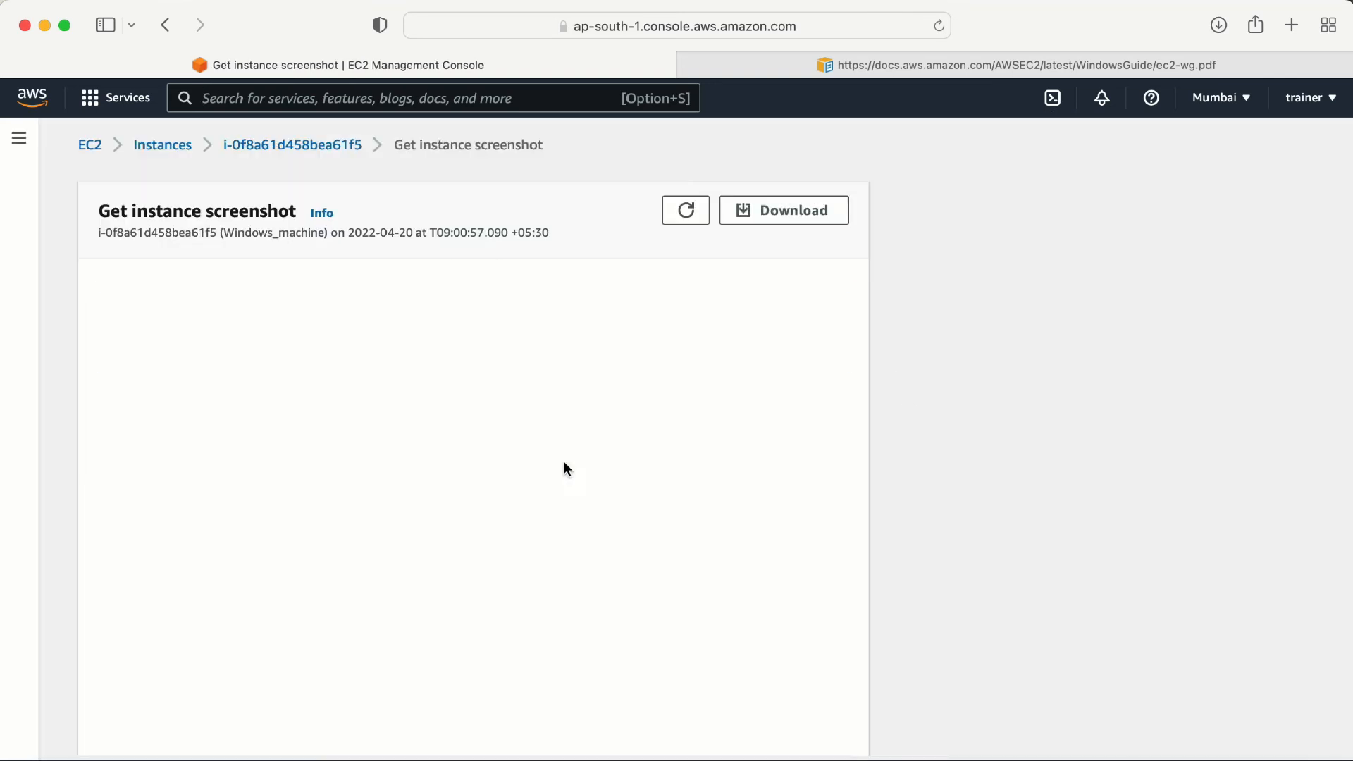
# Examine the captured screenshot of the Windows instance and the serial console note below it.
pyautogui.scroll(-4, 633, 517)
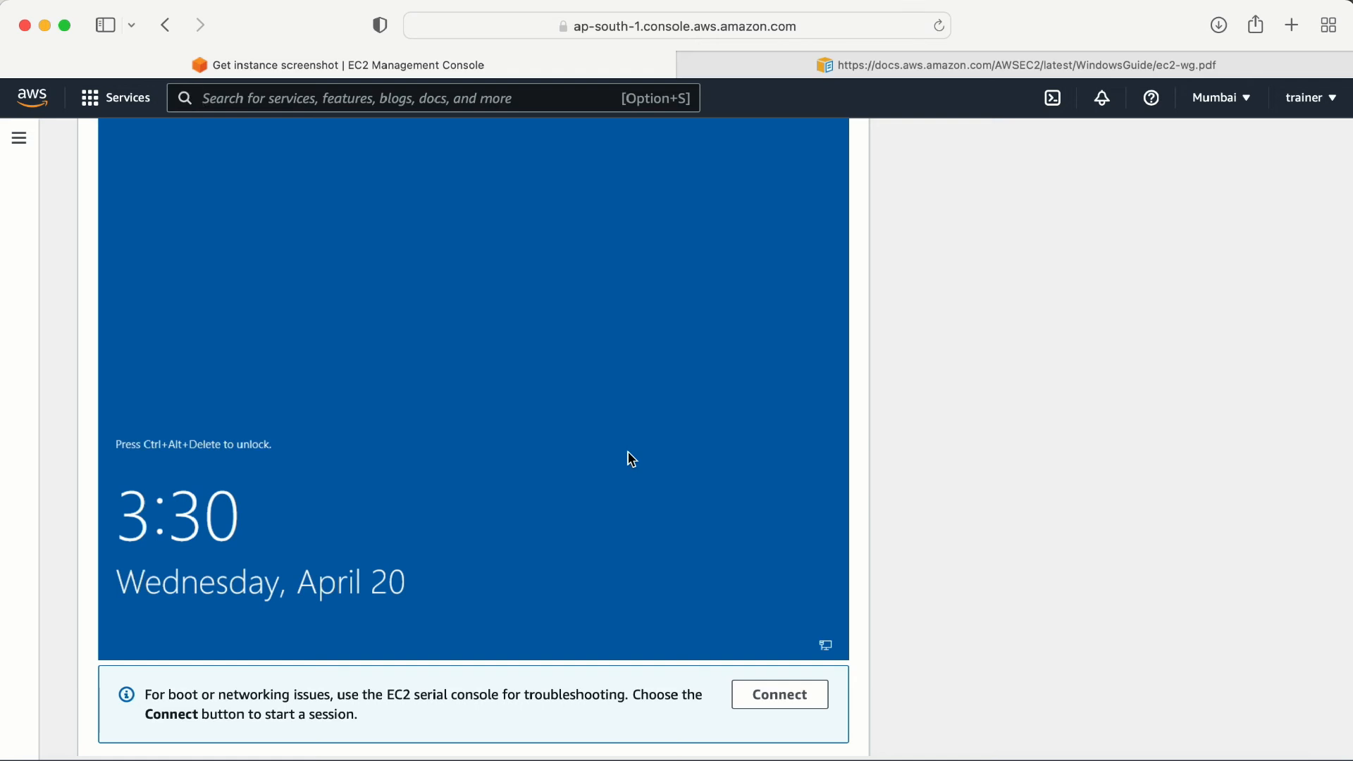
pyautogui.scroll(2, 632, 459)
pyautogui.scroll(2, 632, 459)
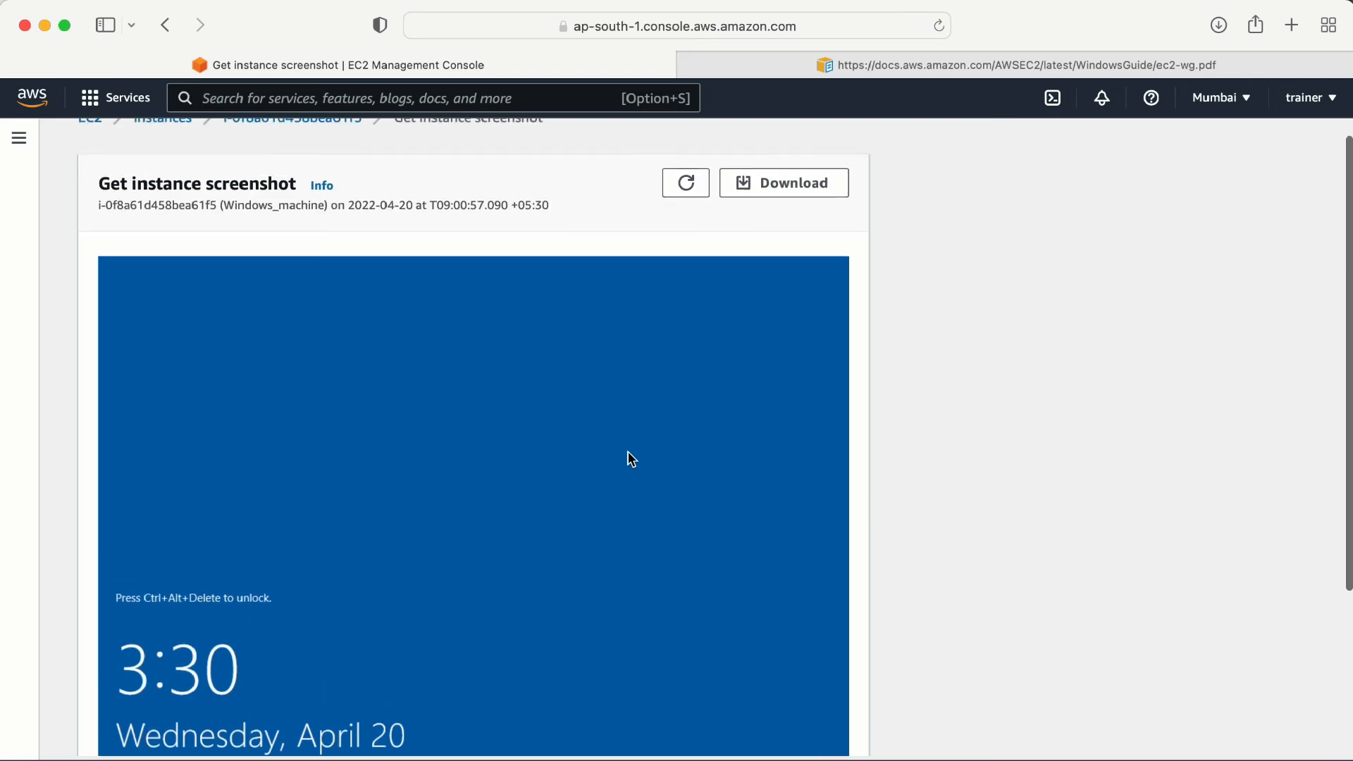
pyautogui.scroll(-2, 631, 459)
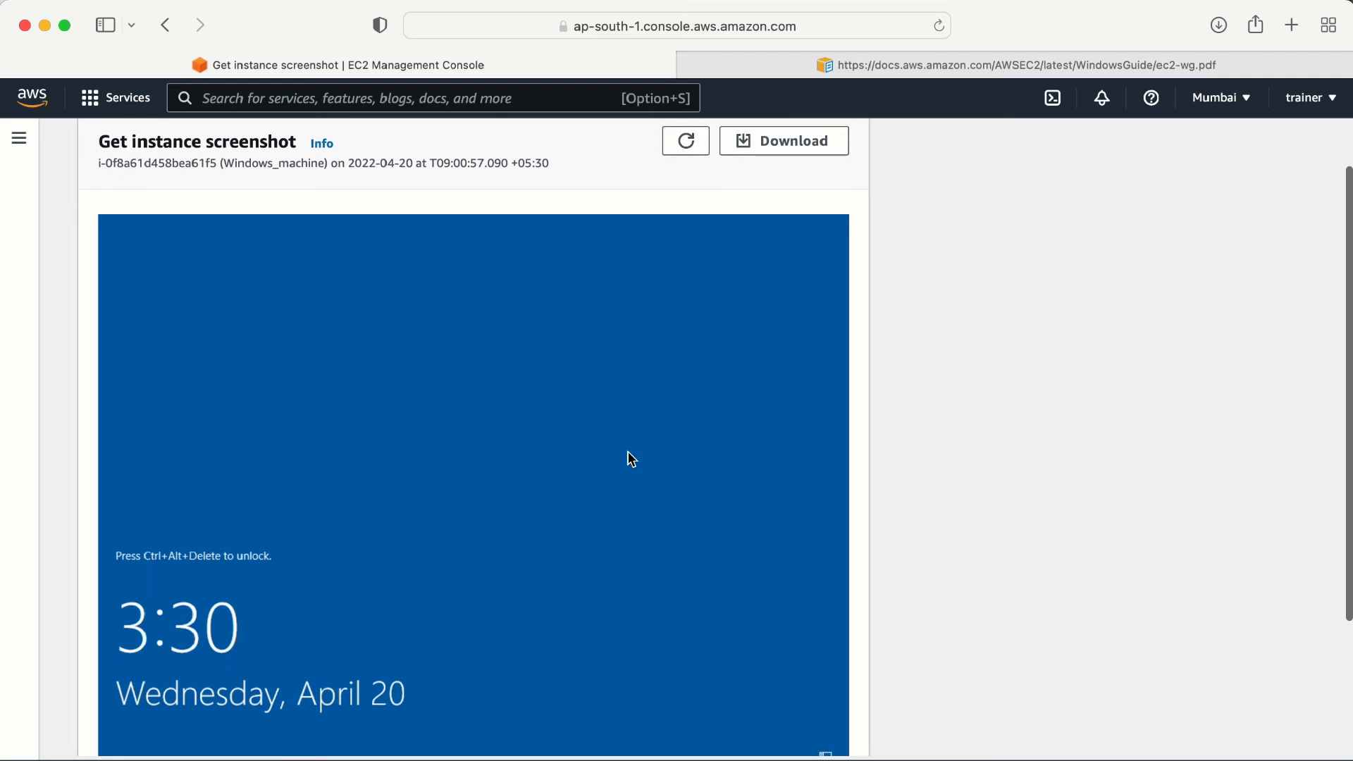
pyautogui.scroll(-2, 630, 458)
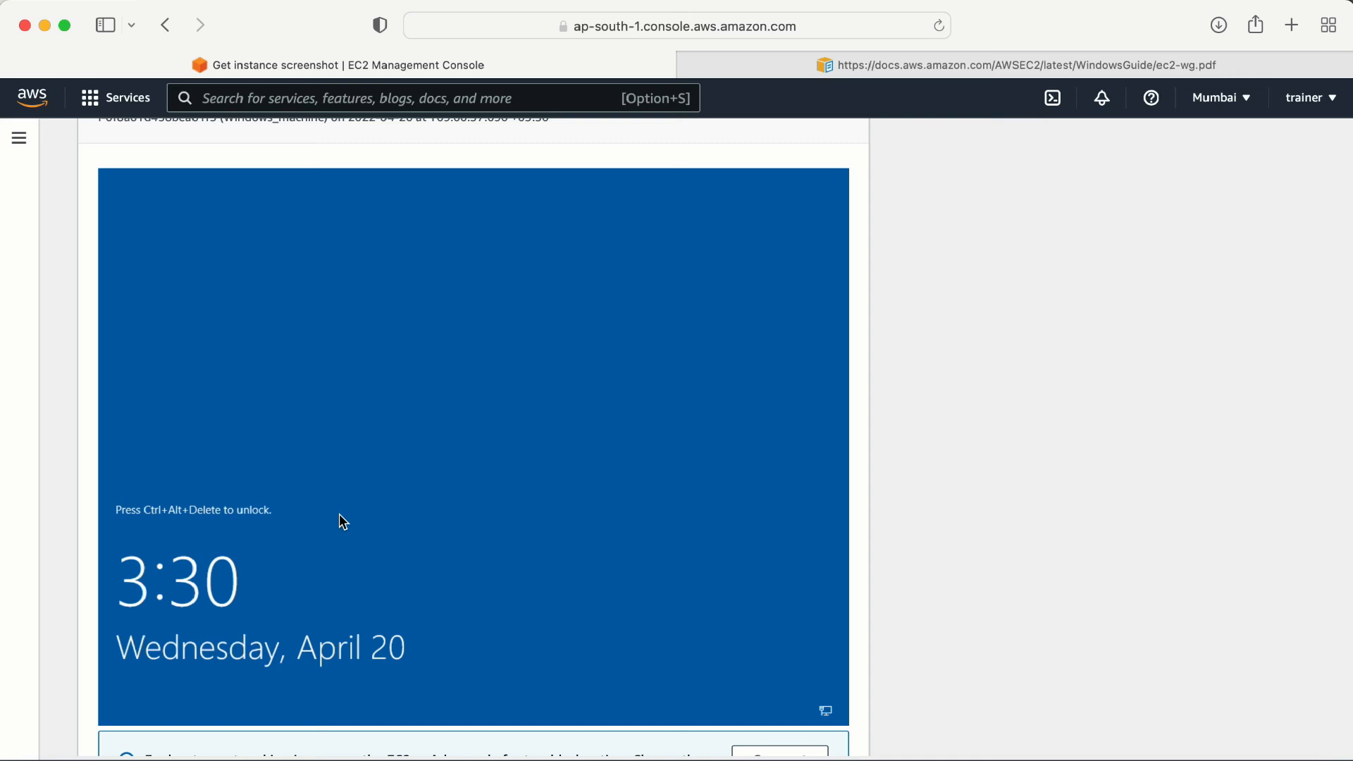
pyautogui.scroll(3, 339, 514)
pyautogui.scroll(-5, 339, 514)
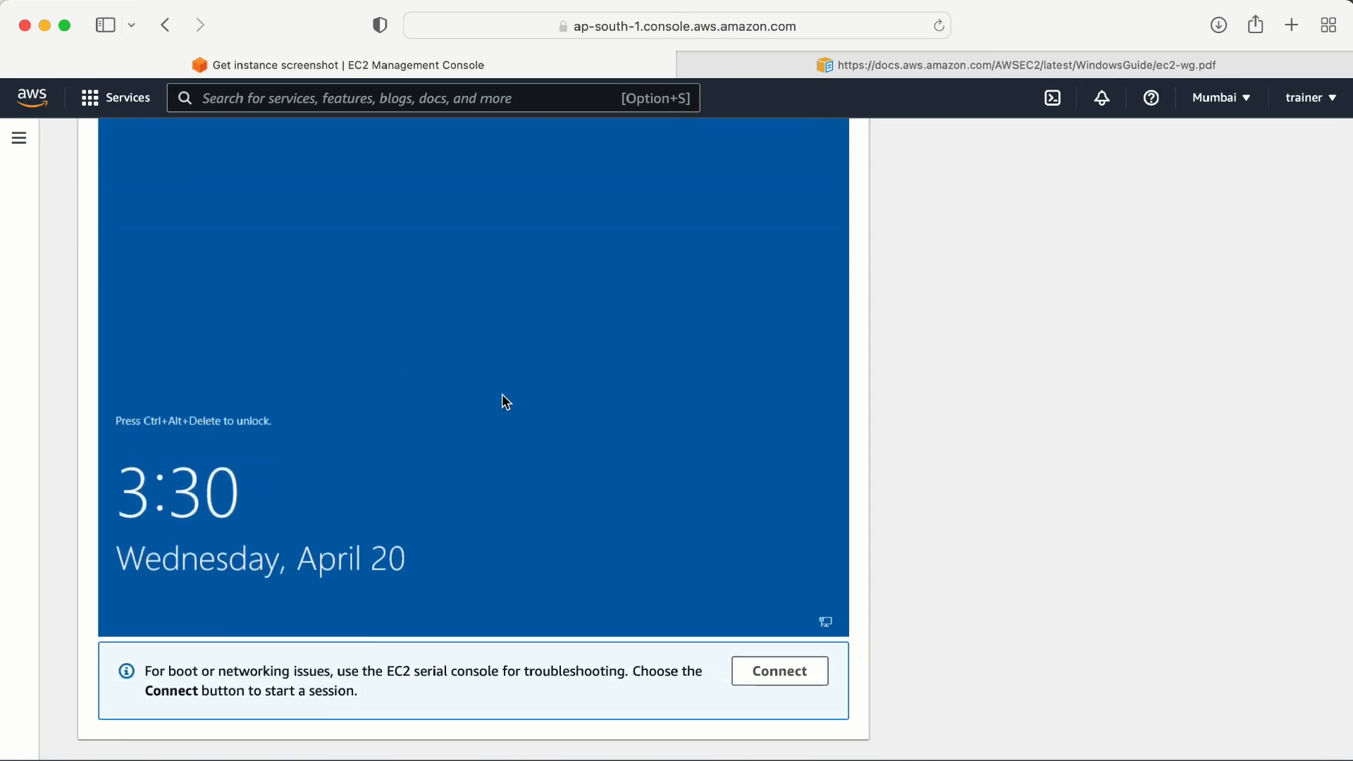
pyautogui.scroll(5, 503, 386)
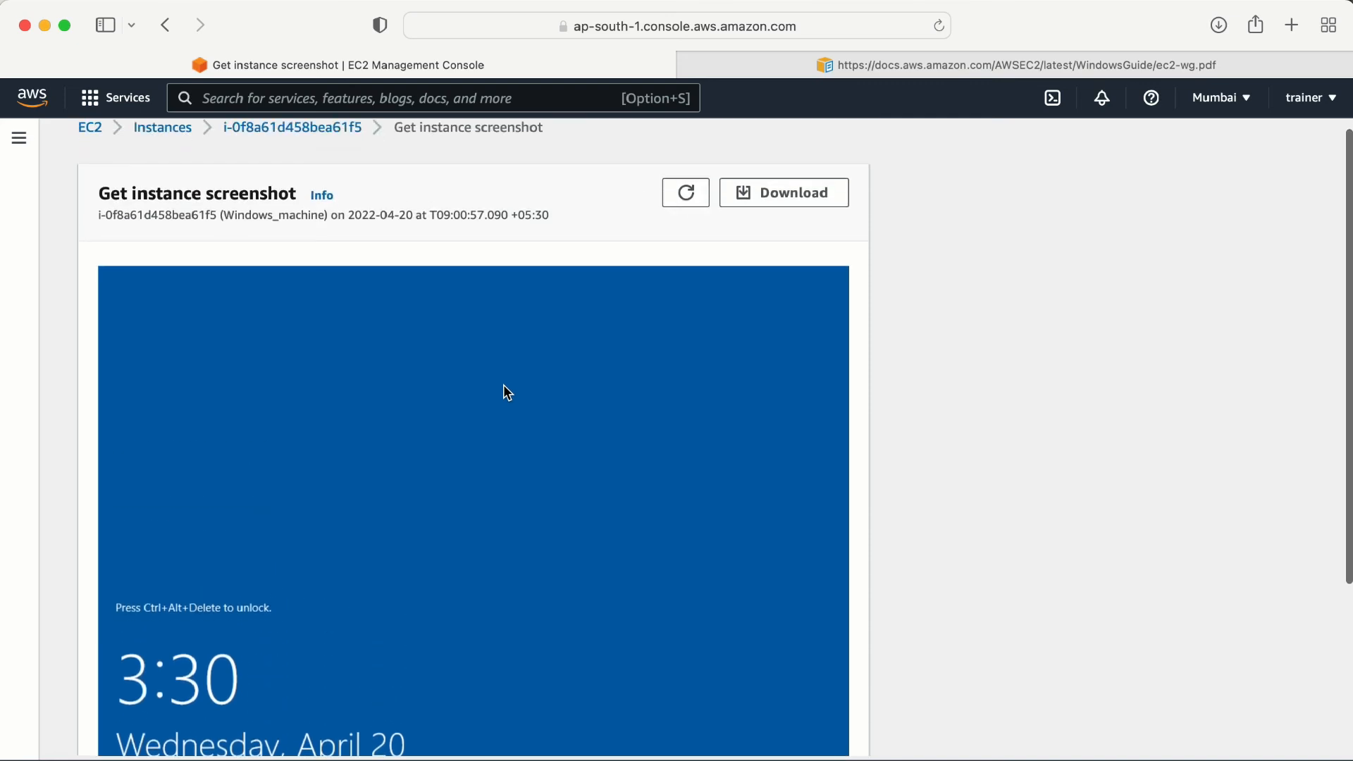
# Return to the instances list, view the detailed monitoring settings of Windows_machine, and leave them without saving.
pyautogui.click(285, 147)
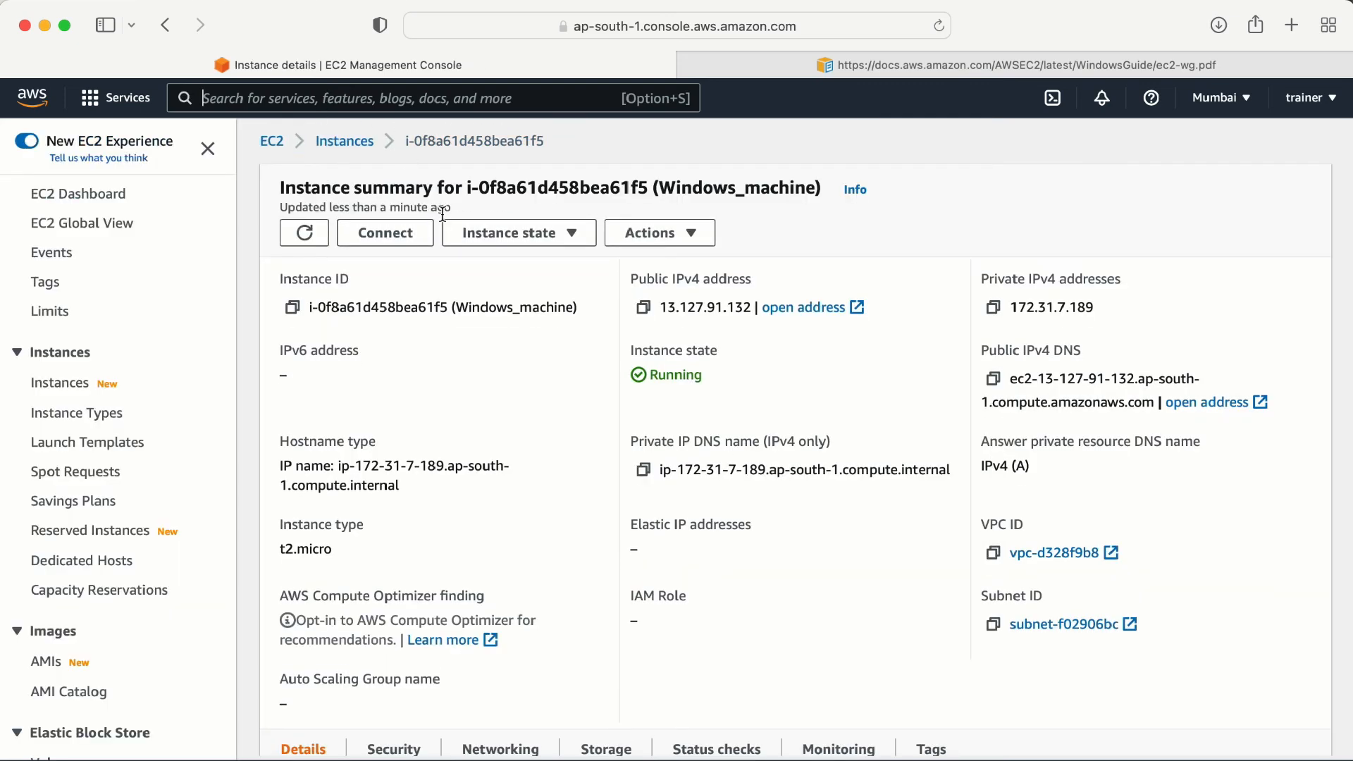
pyautogui.click(337, 141)
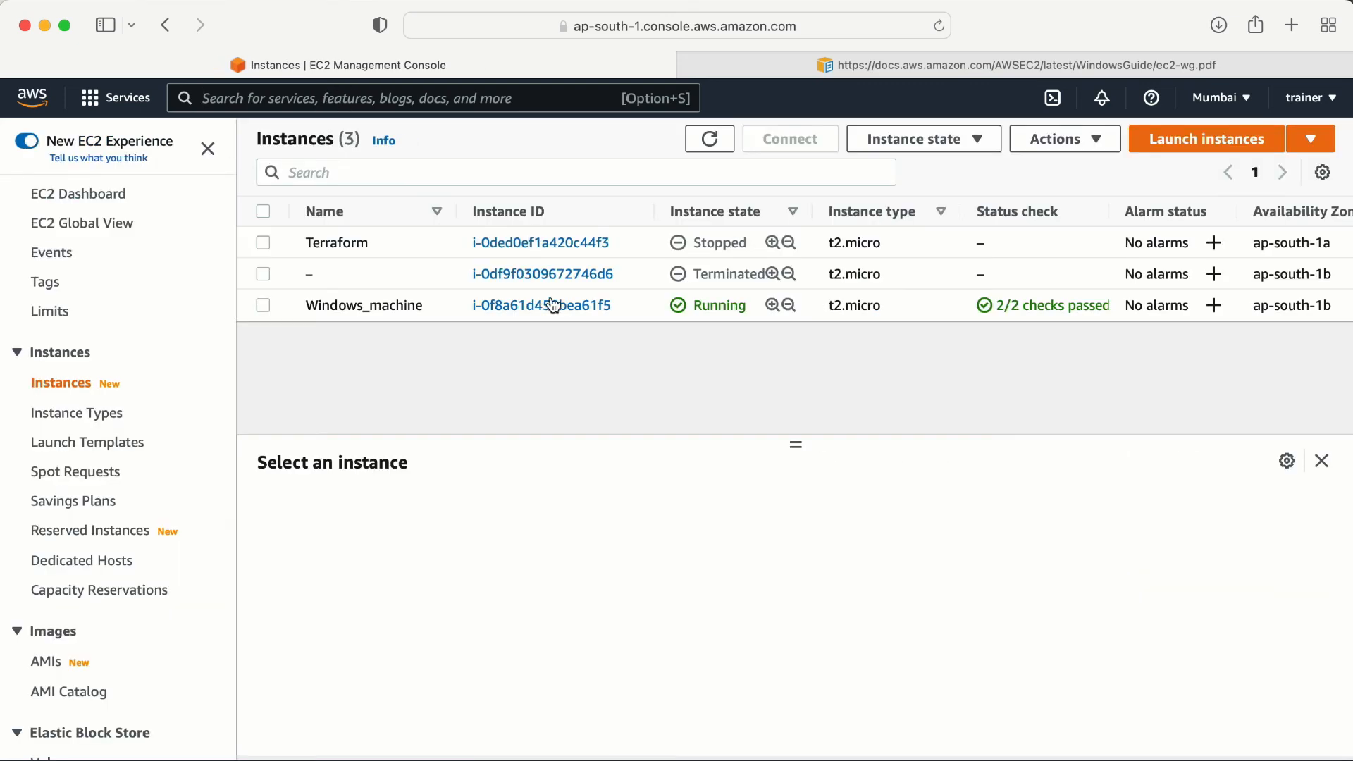
pyautogui.click(263, 305)
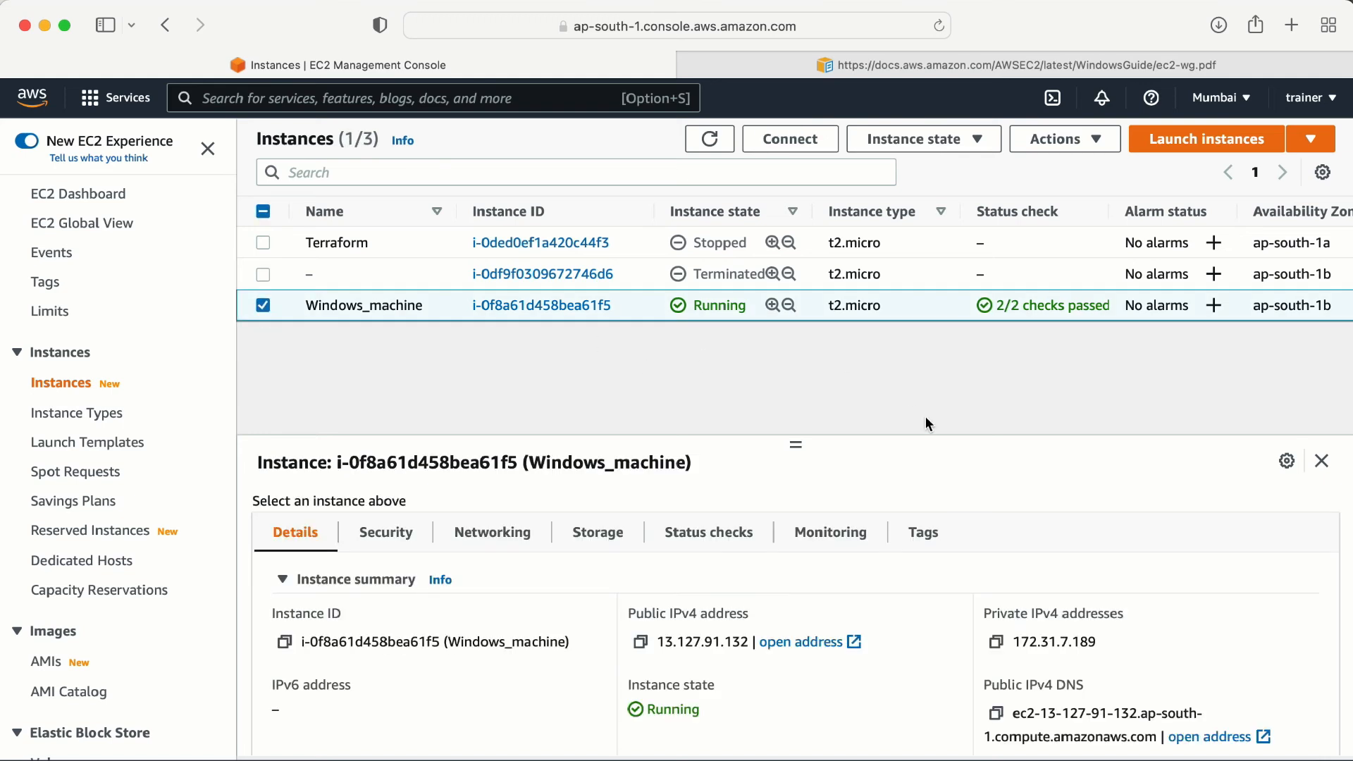
pyautogui.click(1064, 135)
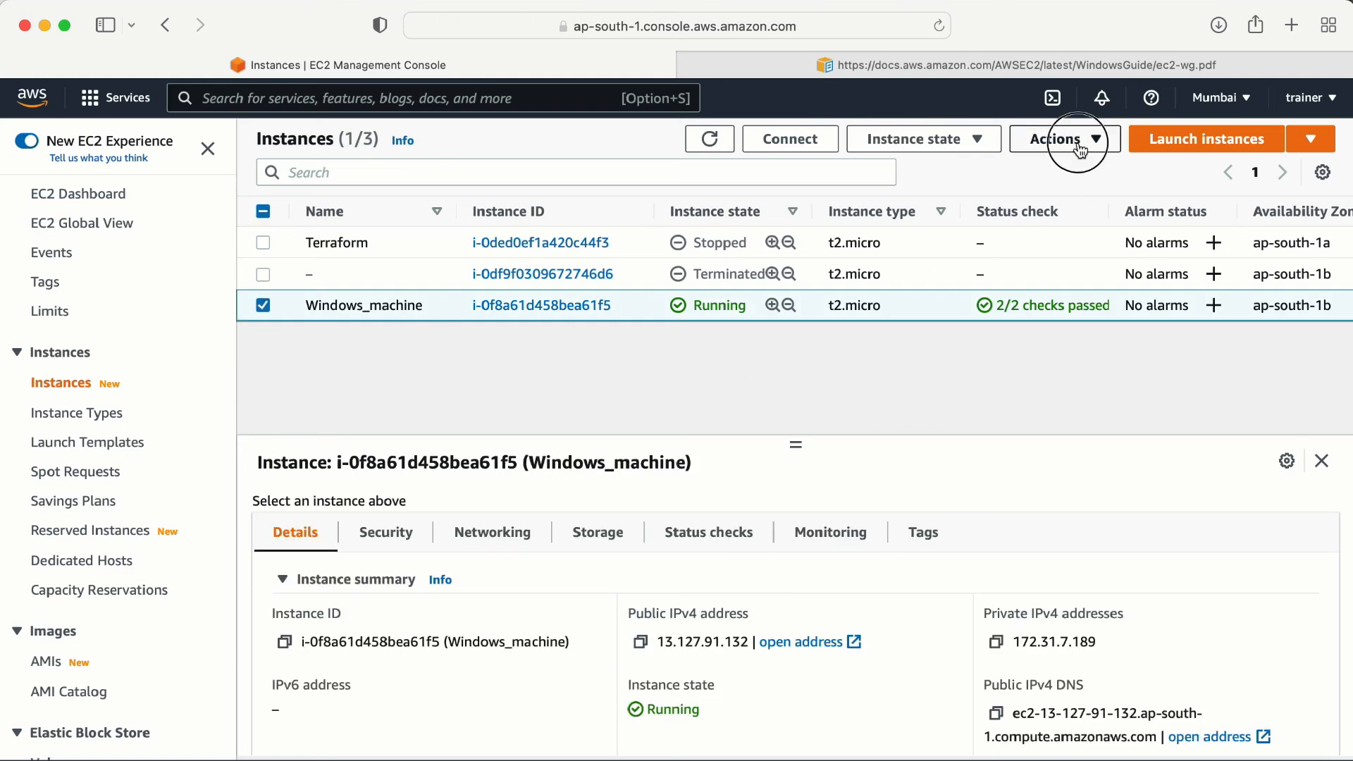
pyautogui.moveTo(1121, 379)
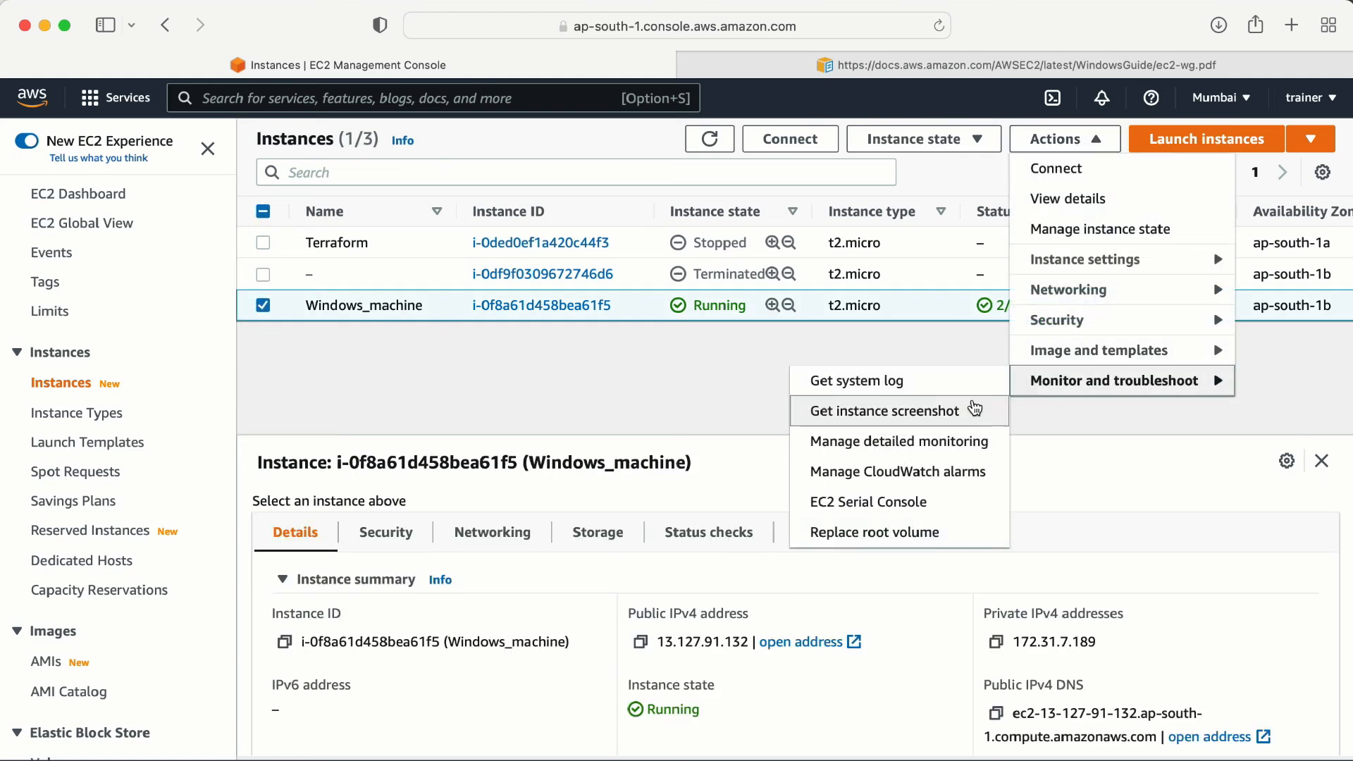
pyautogui.click(865, 444)
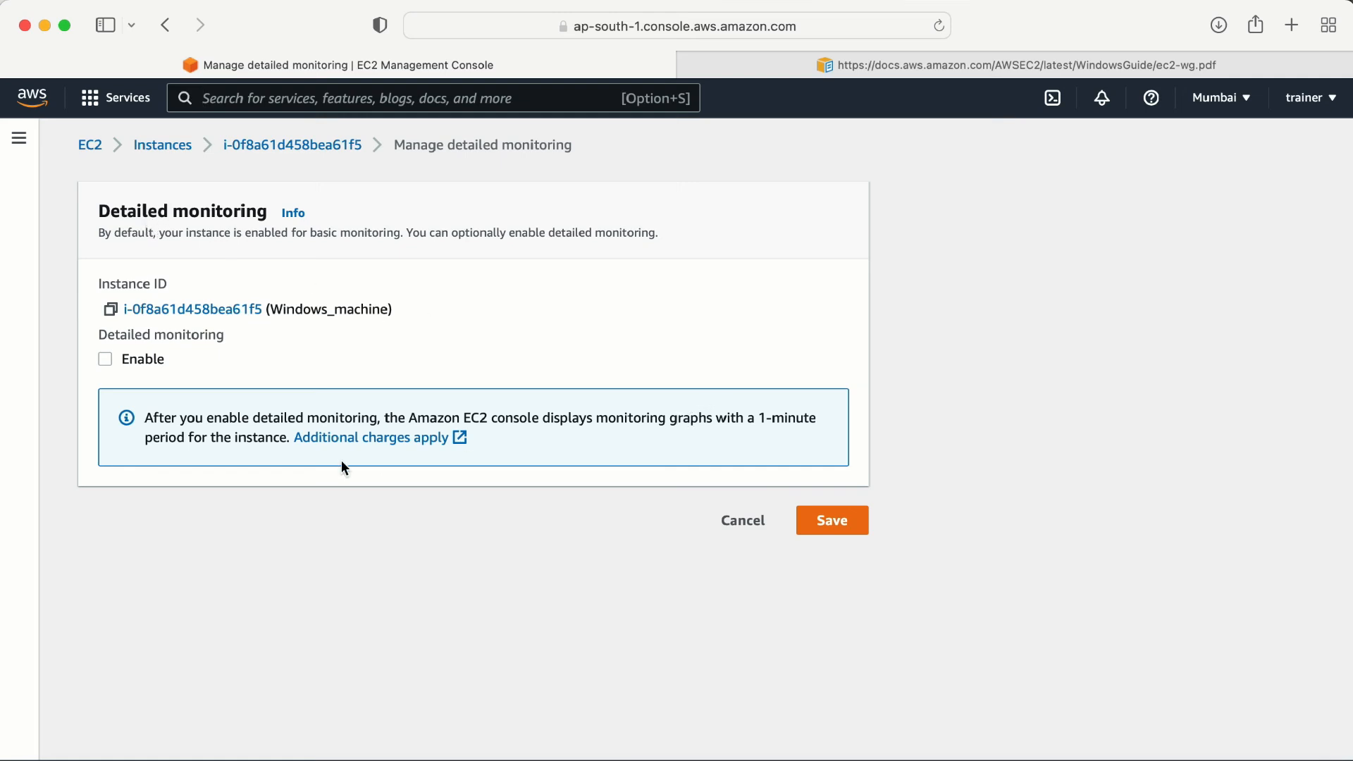
pyautogui.click(749, 525)
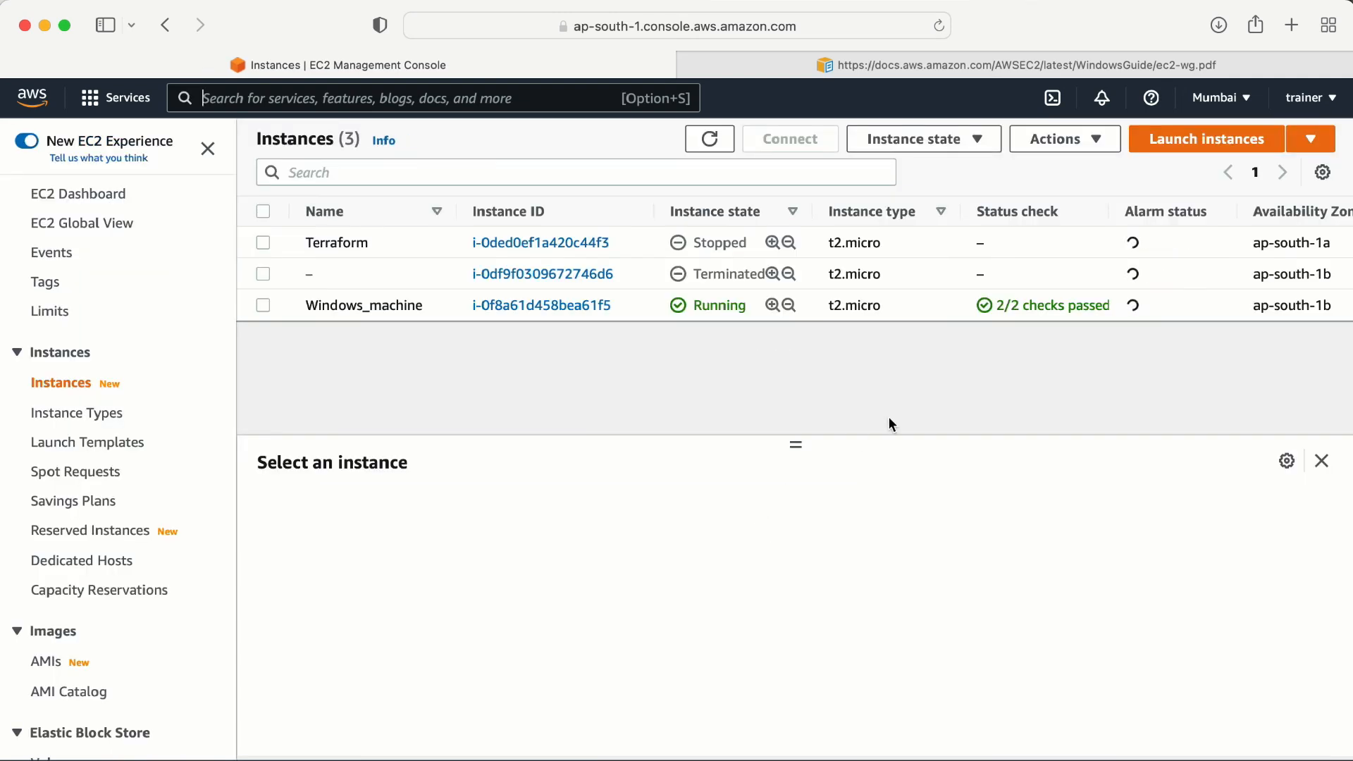
# Open the CloudWatch alarm settings for Windows_machine, review its CPU utilization sample graph, and return to the instances list.
pyautogui.click(265, 304)
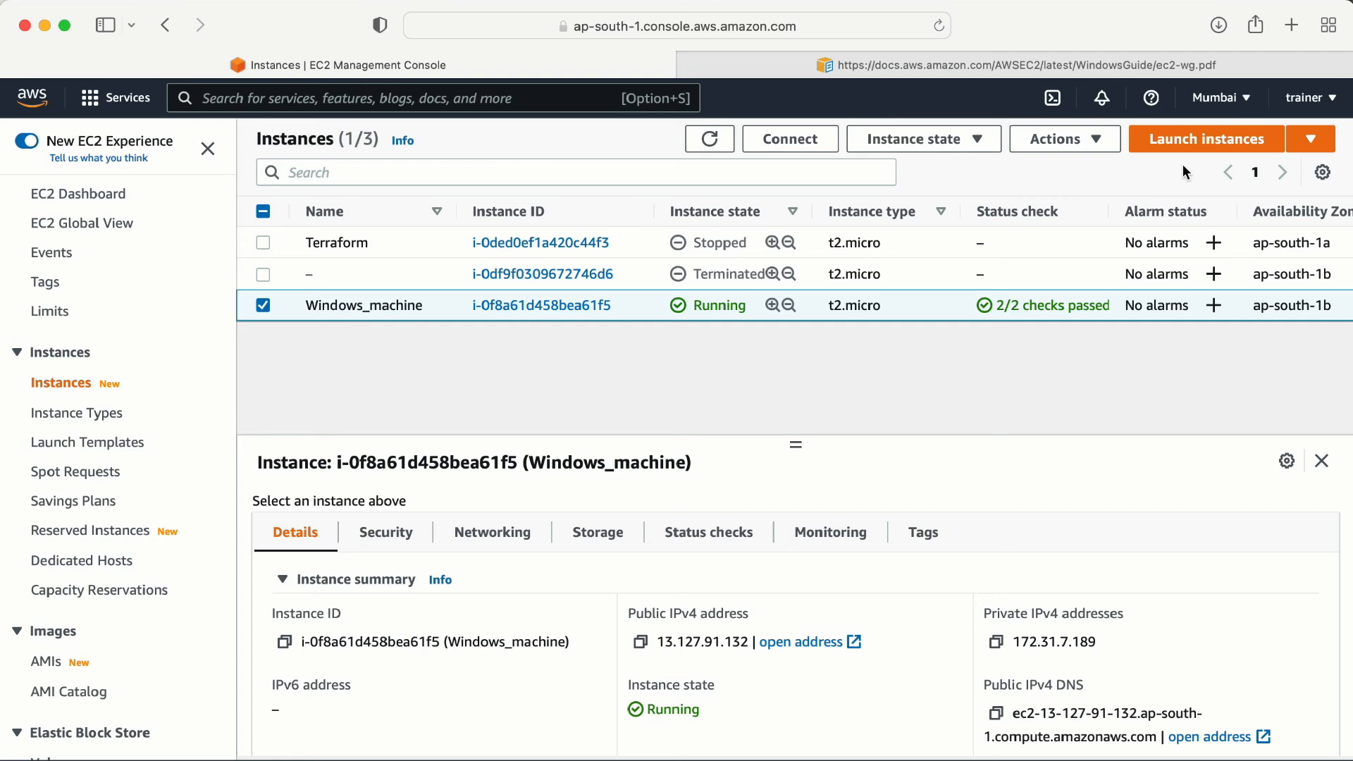
pyautogui.click(1091, 138)
pyautogui.moveTo(1031, 390)
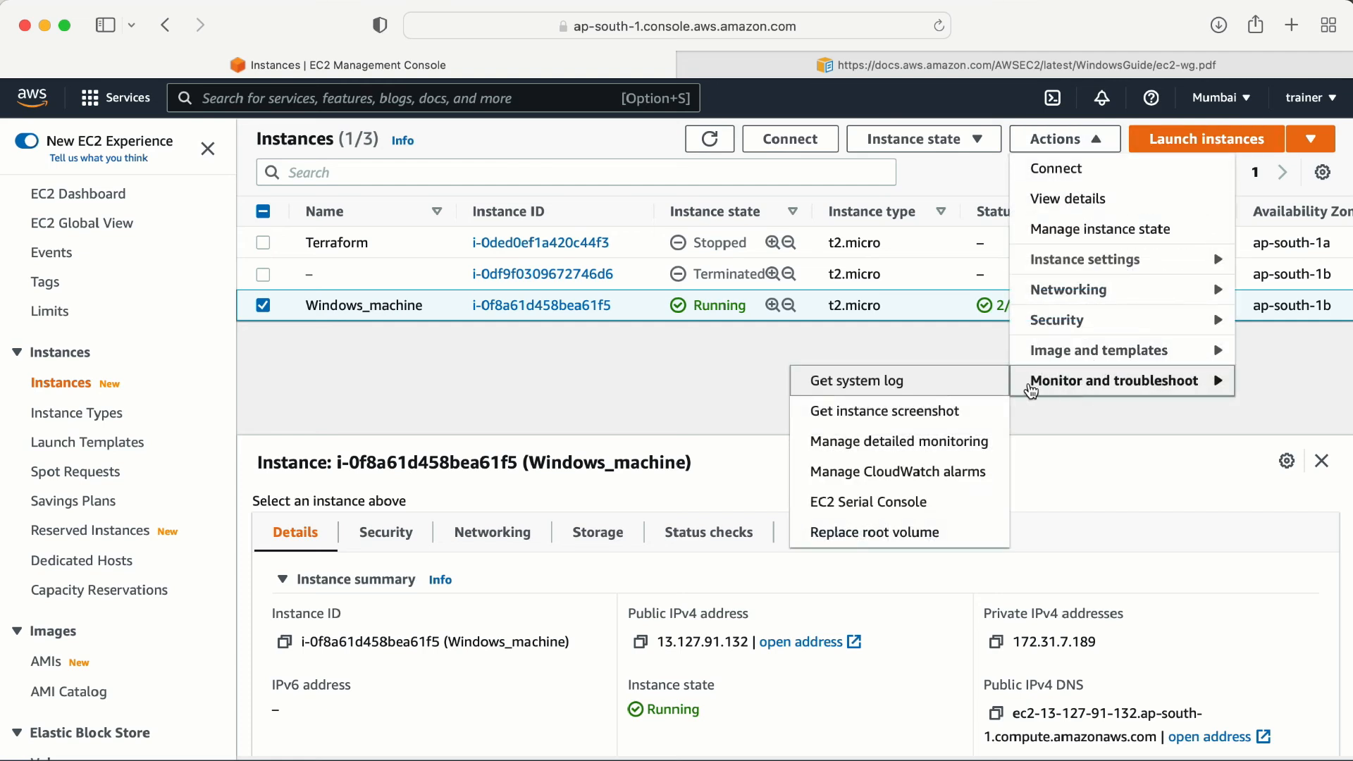
pyautogui.click(876, 472)
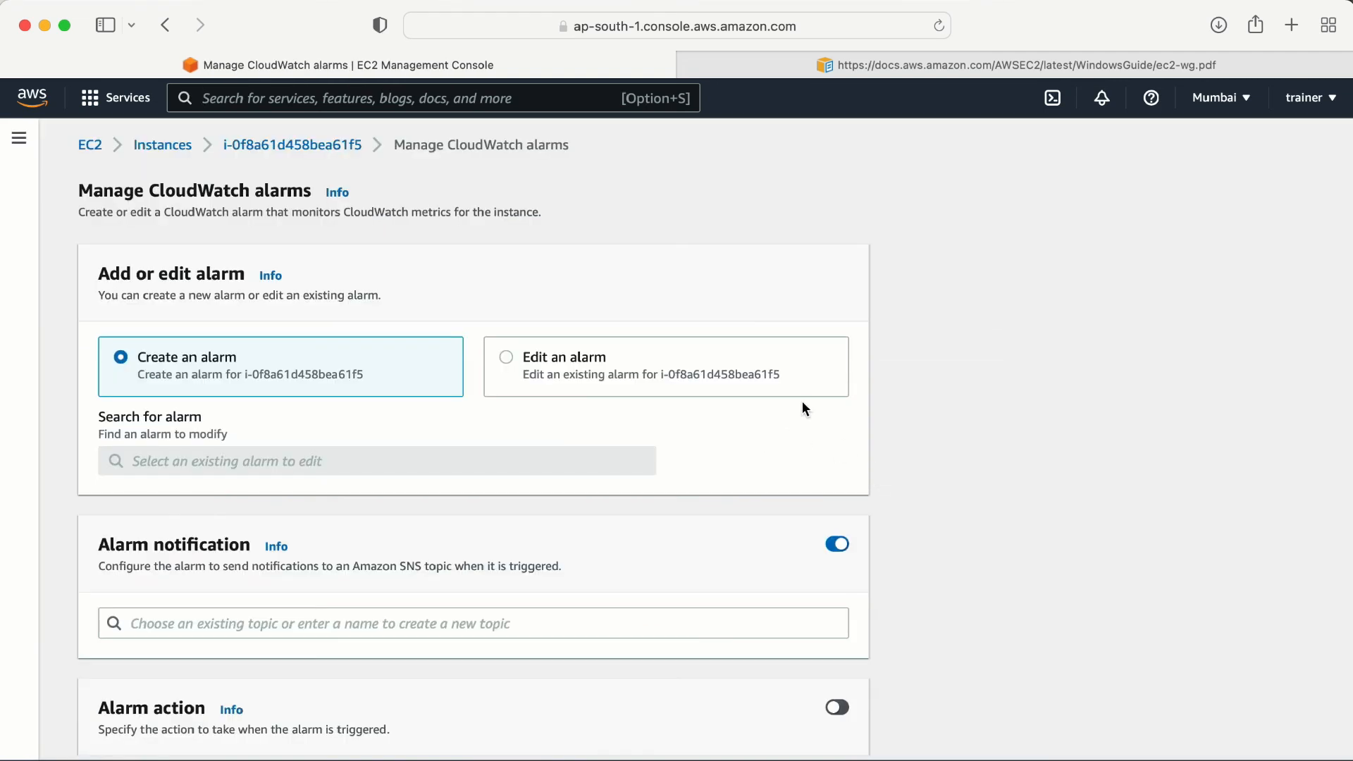
pyautogui.scroll(-12, 803, 401)
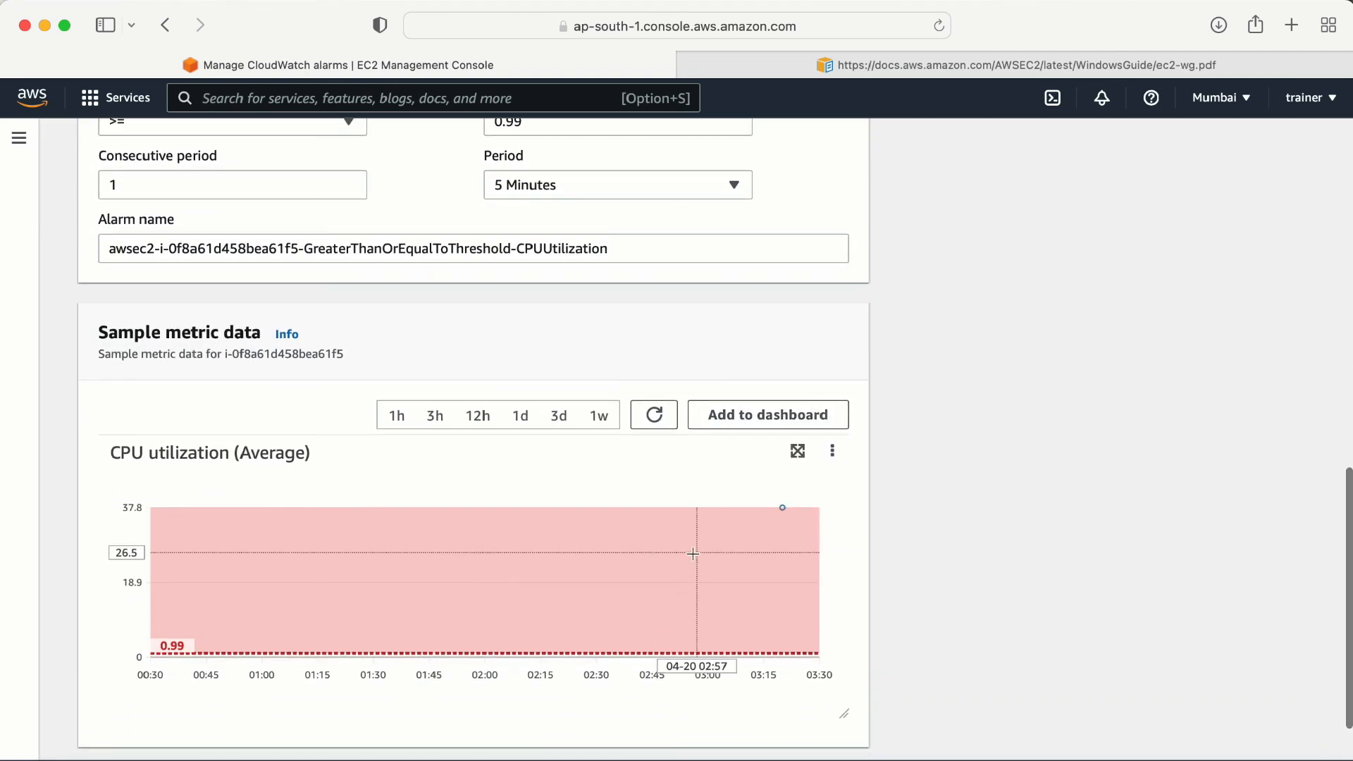
pyautogui.moveTo(797, 574)
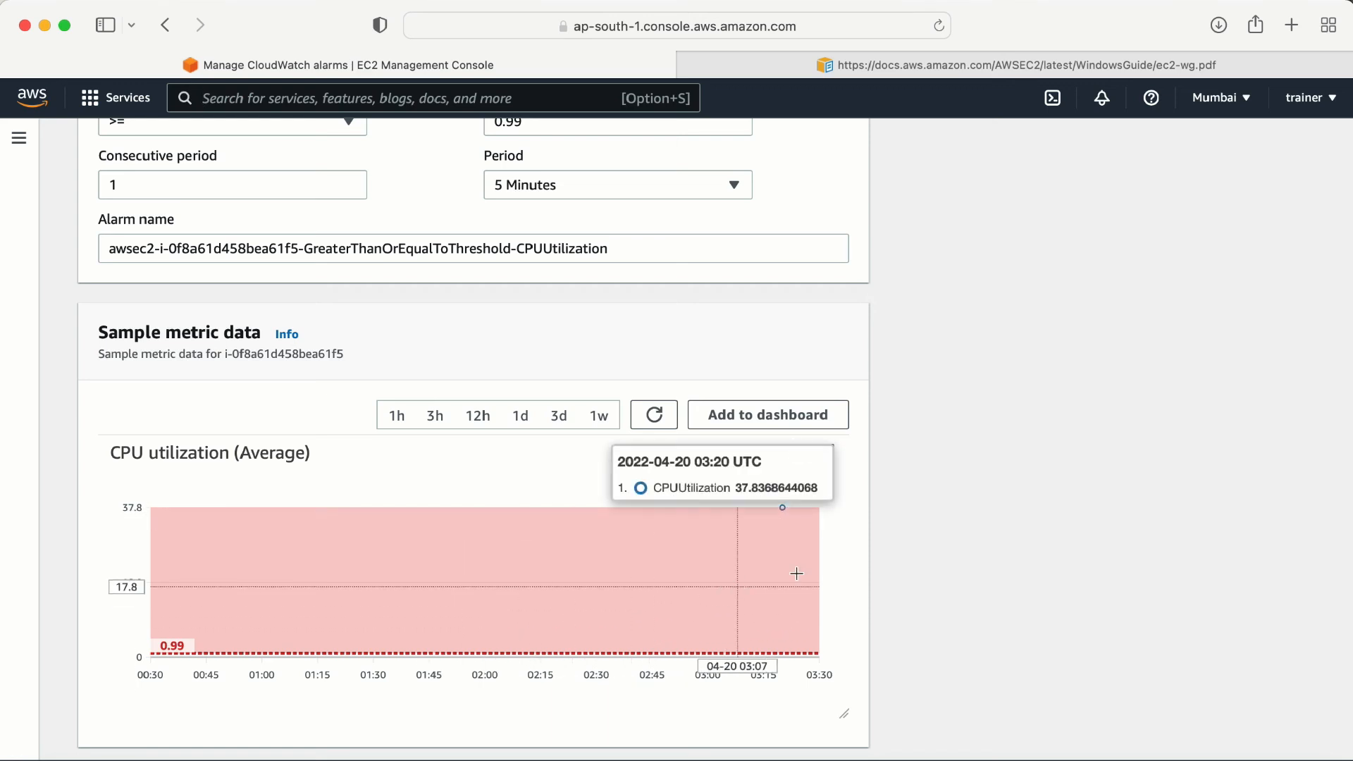
pyautogui.scroll(2, 988, 553)
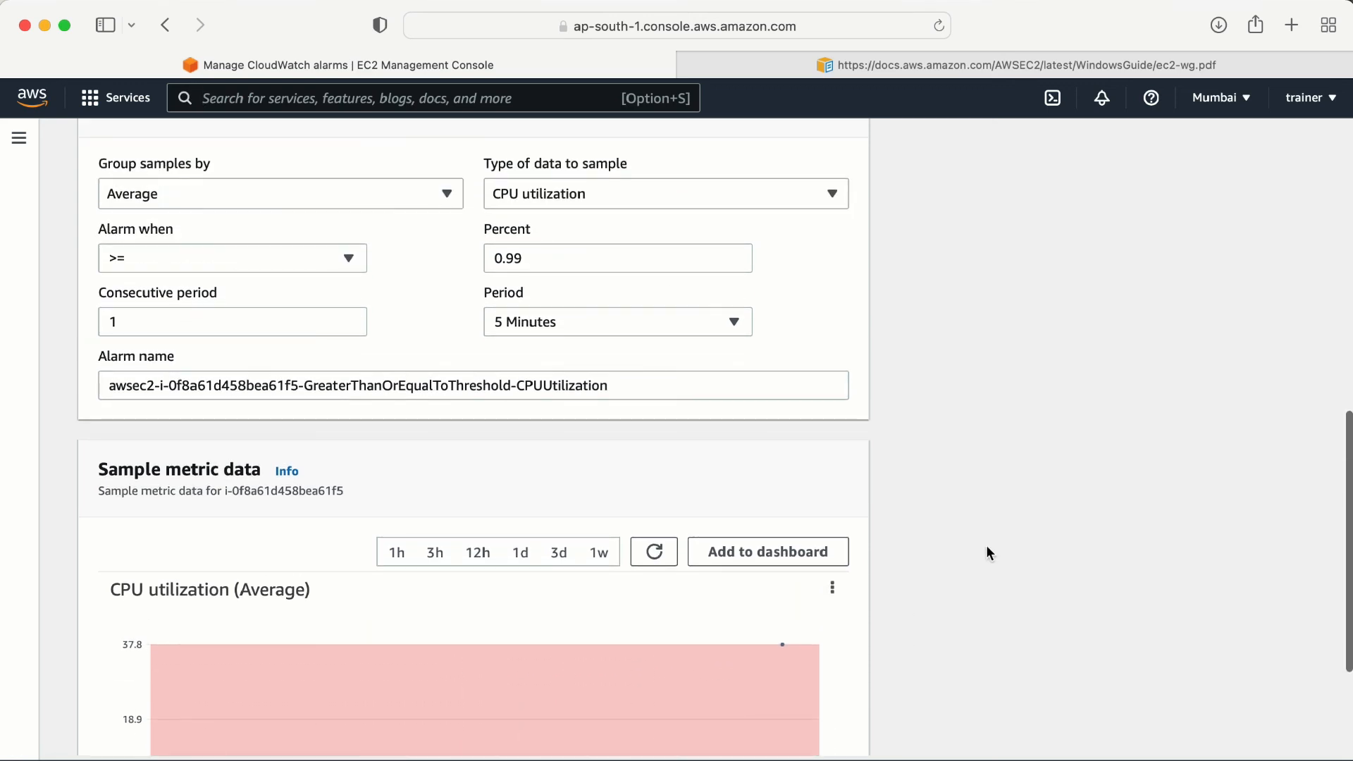
pyautogui.scroll(10, 987, 553)
pyautogui.click(189, 154)
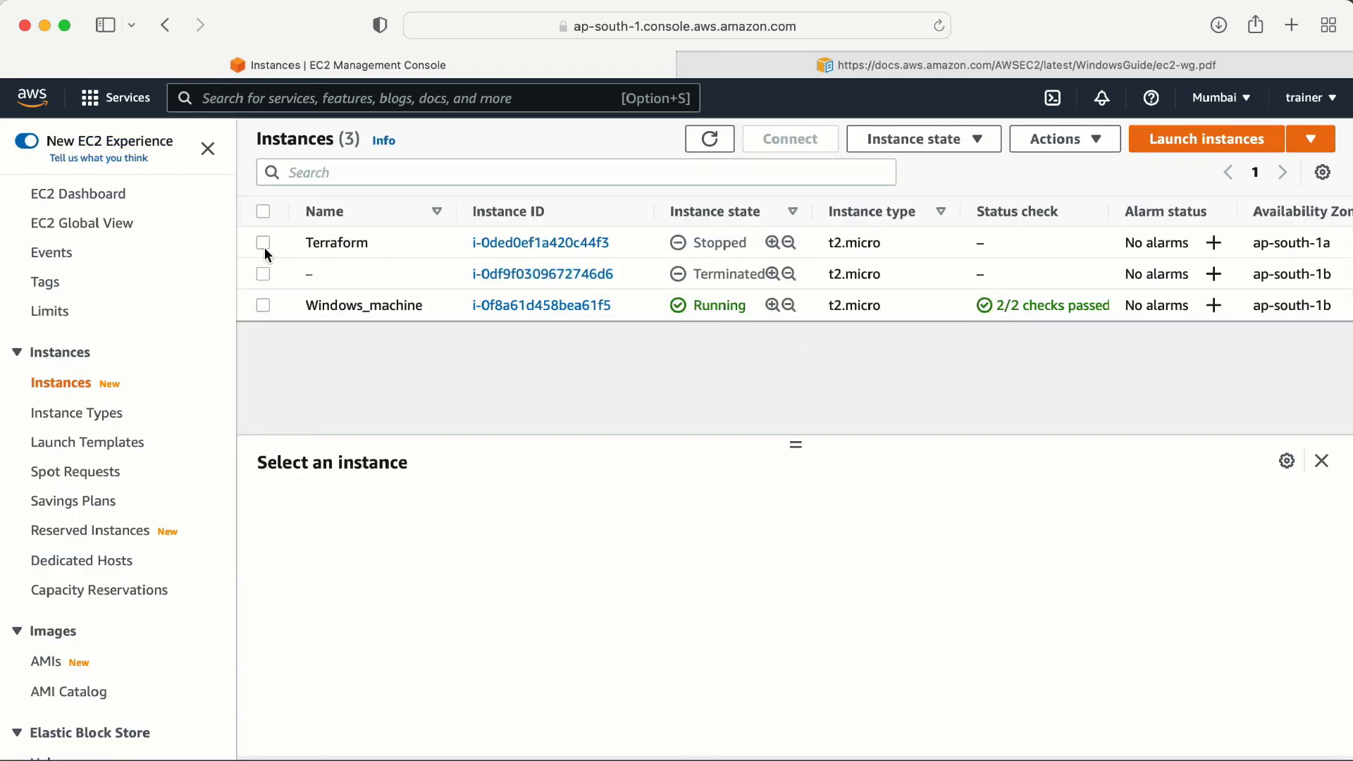
# Open the CloudWatch alarm settings for the Terraform instance and examine its thresholds and CPU utilization sample graph.
pyautogui.click(262, 243)
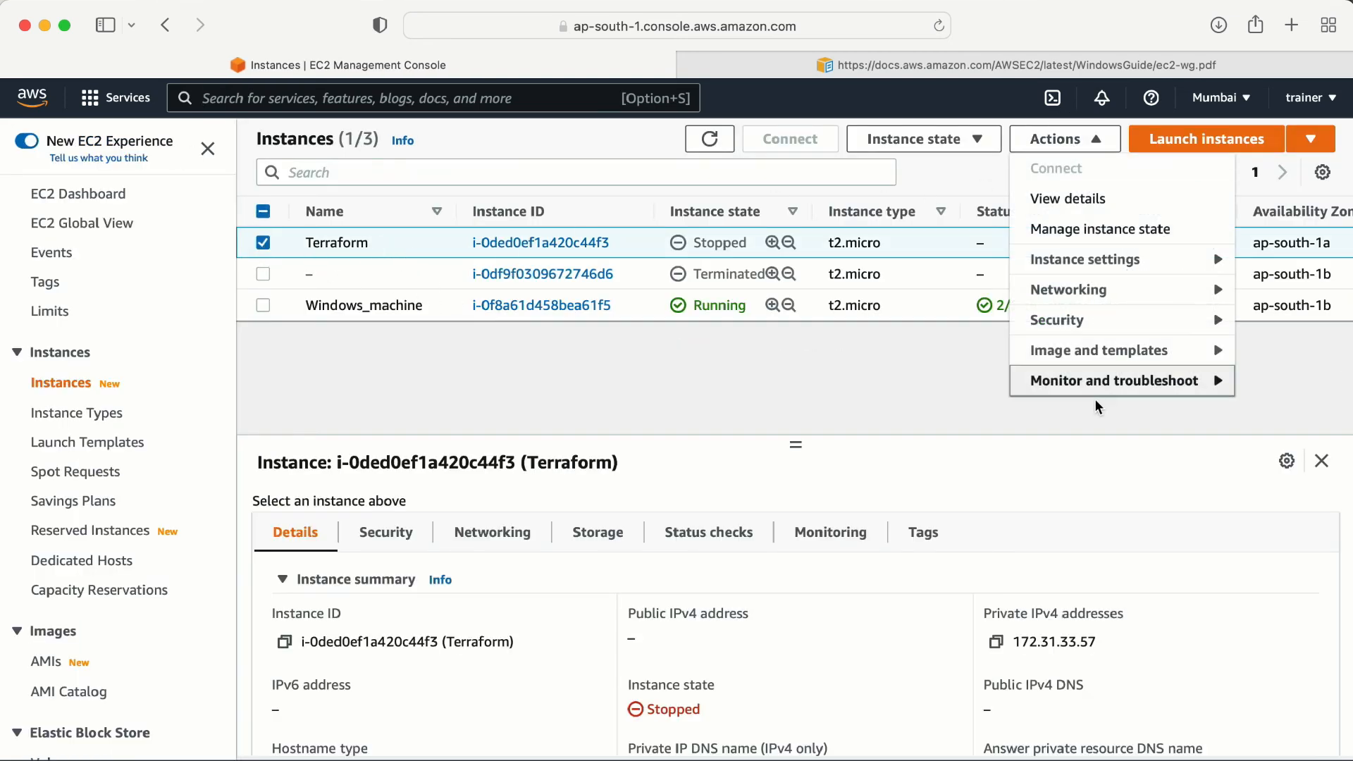
pyautogui.moveTo(1091, 396)
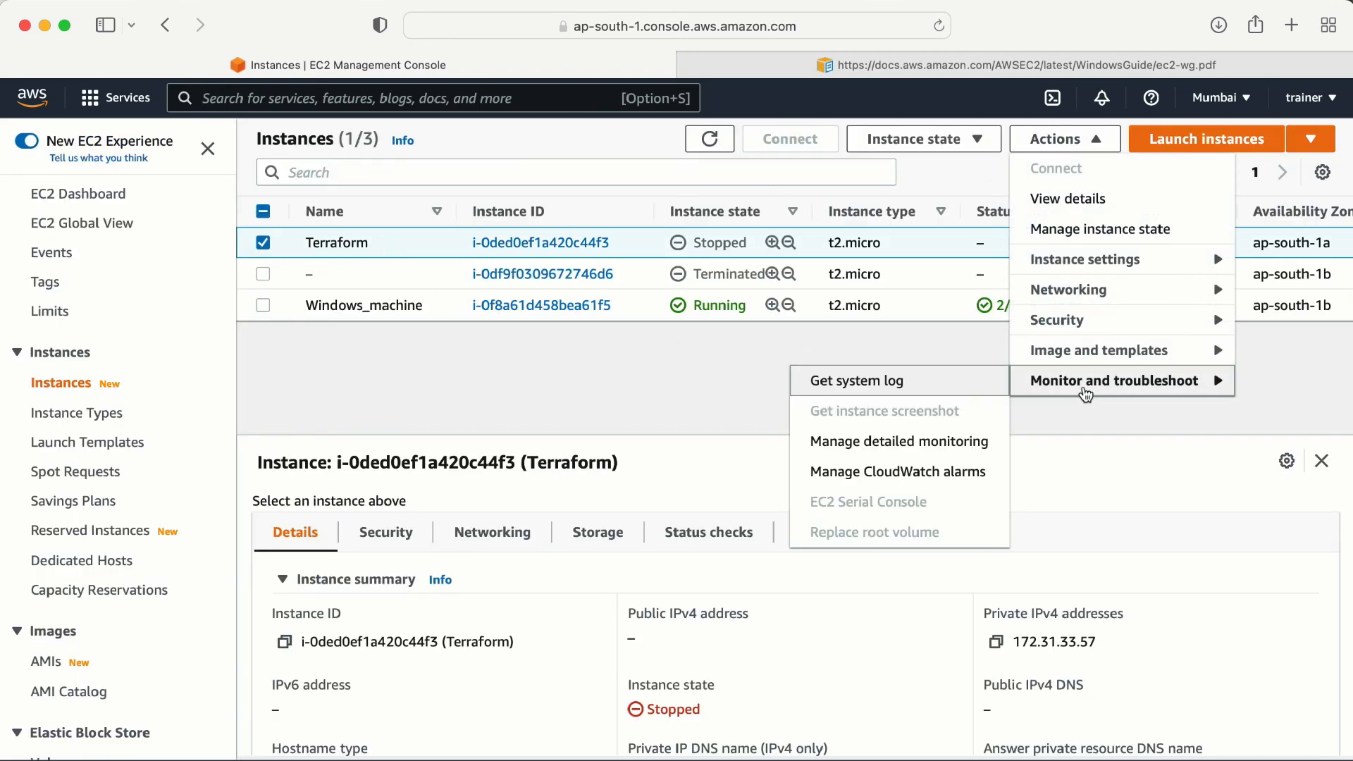
pyautogui.click(867, 473)
pyautogui.scroll(-10, 670, 428)
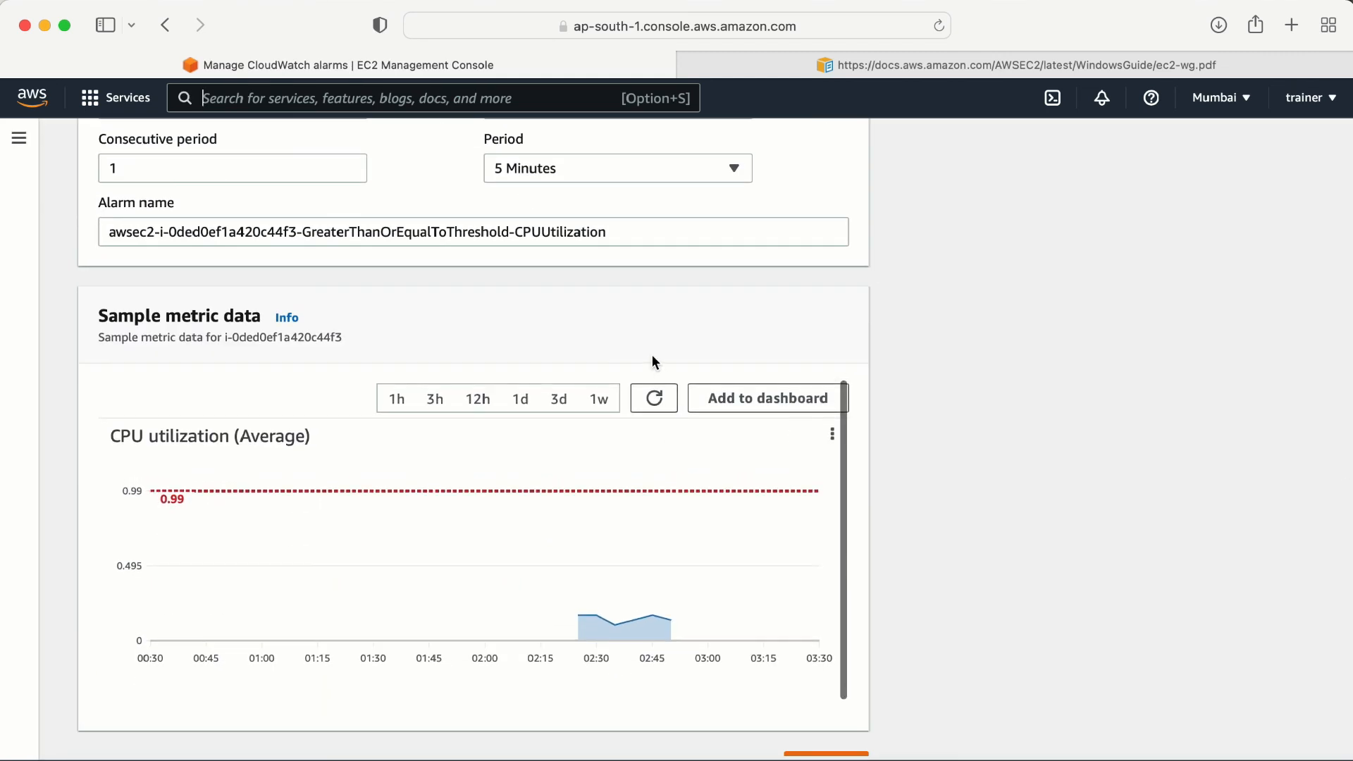
pyautogui.scroll(5, 652, 356)
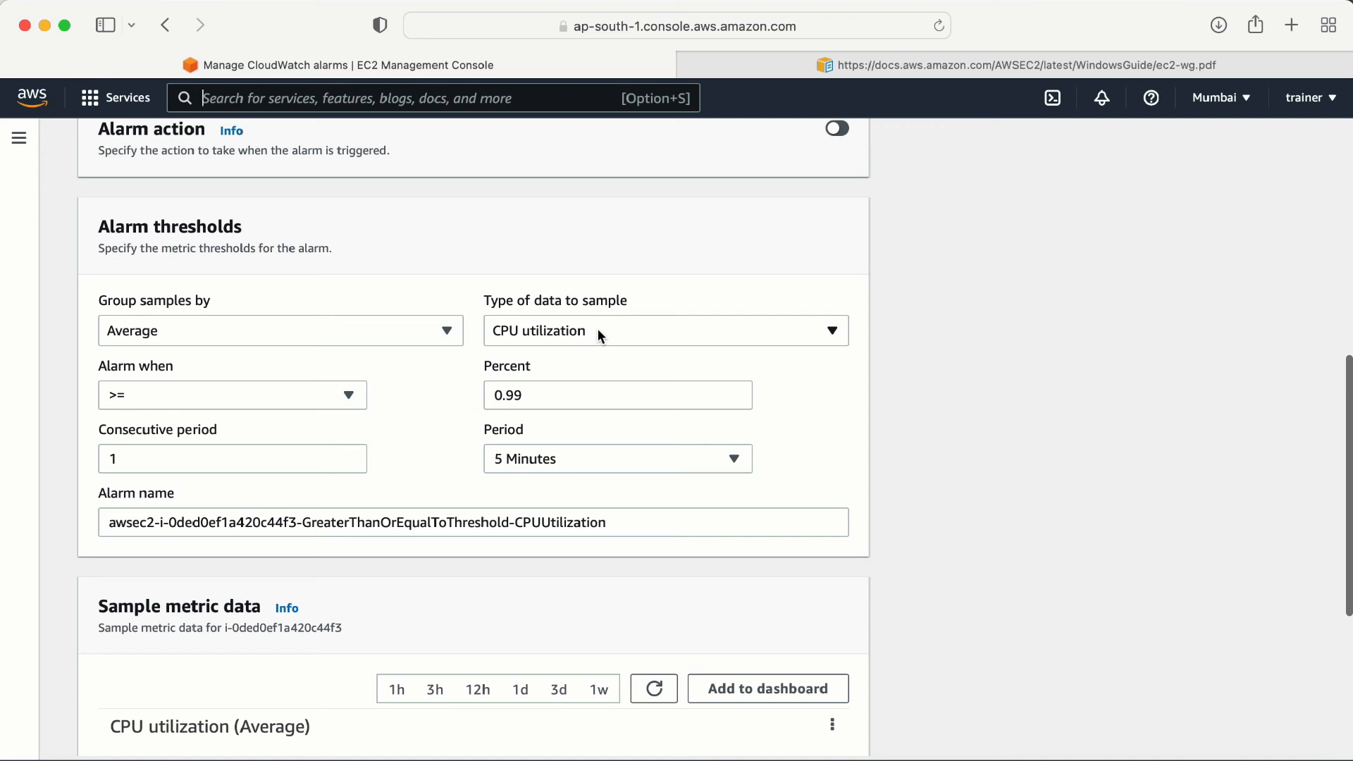
pyautogui.scroll(-5, 610, 433)
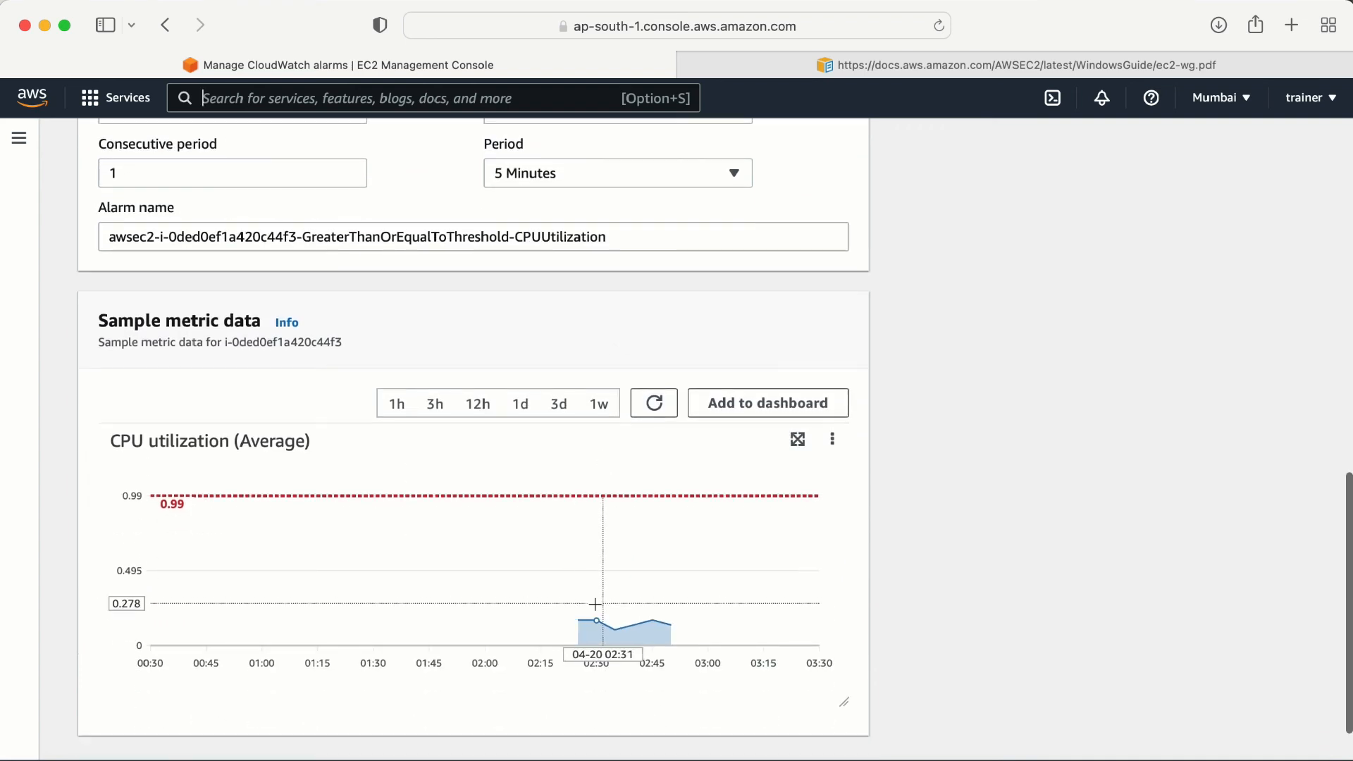
pyautogui.moveTo(665, 624)
# Set the alarm's type of data to sample to Network in and view its sample graph.
pyautogui.scroll(2, 716, 313)
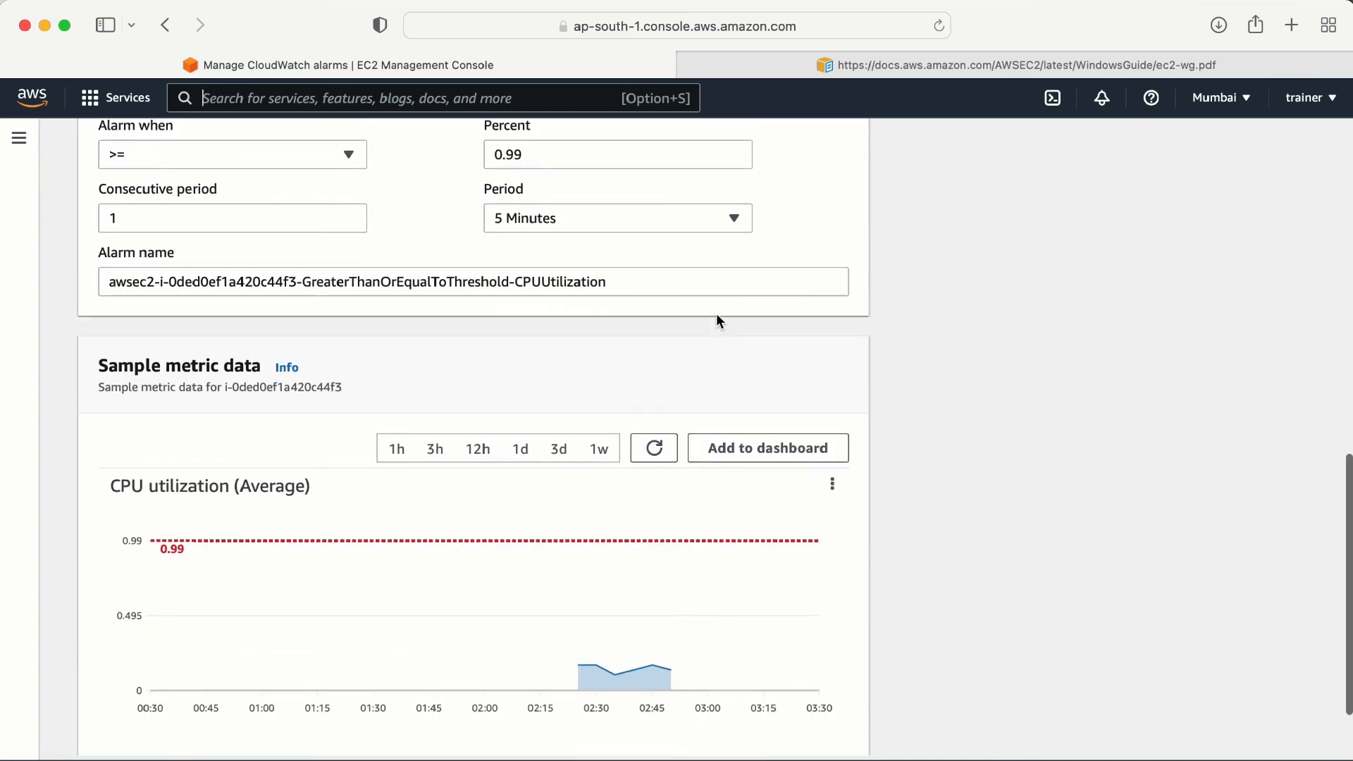
pyautogui.click(660, 180)
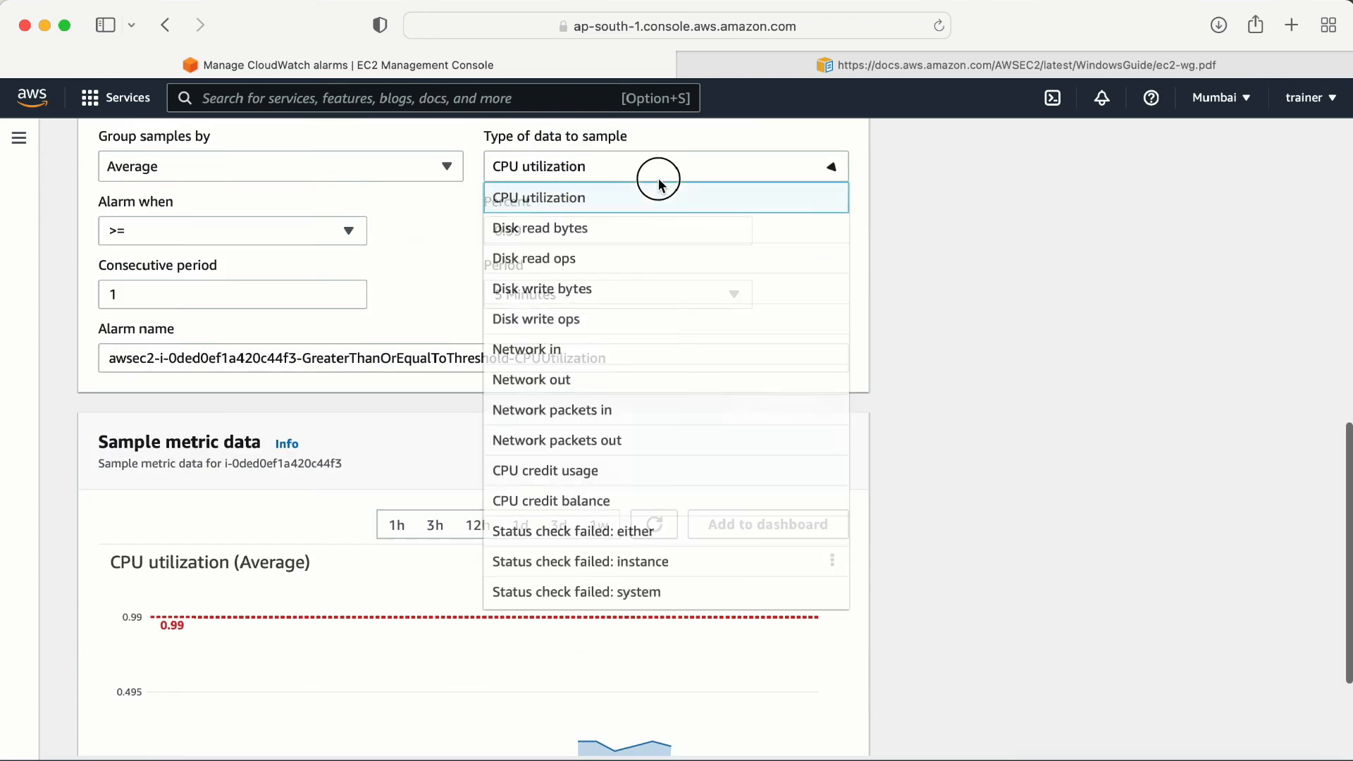
pyautogui.click(564, 349)
pyautogui.scroll(-2, 687, 417)
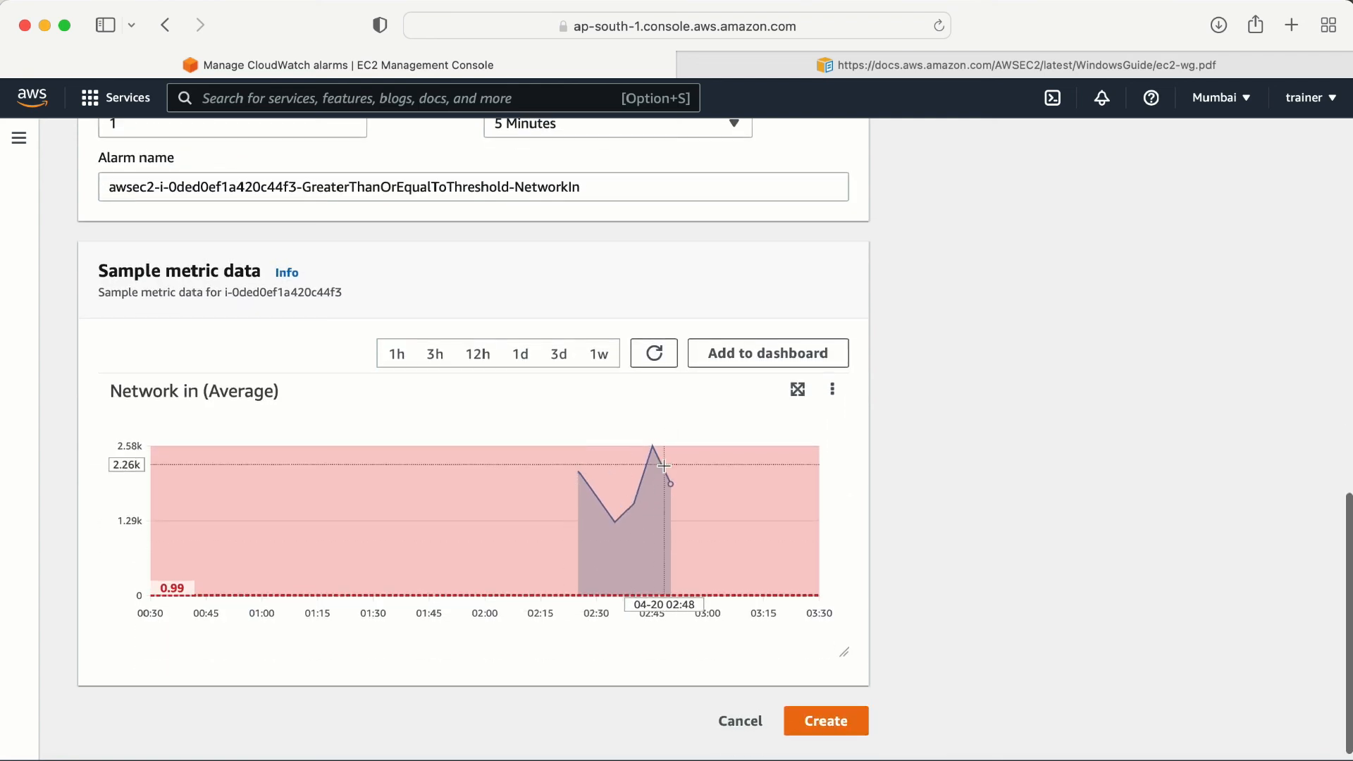
# Switch the sampled data type to Status check failed: either and view its sample graph.
pyautogui.scroll(3, 684, 197)
pyautogui.click(634, 170)
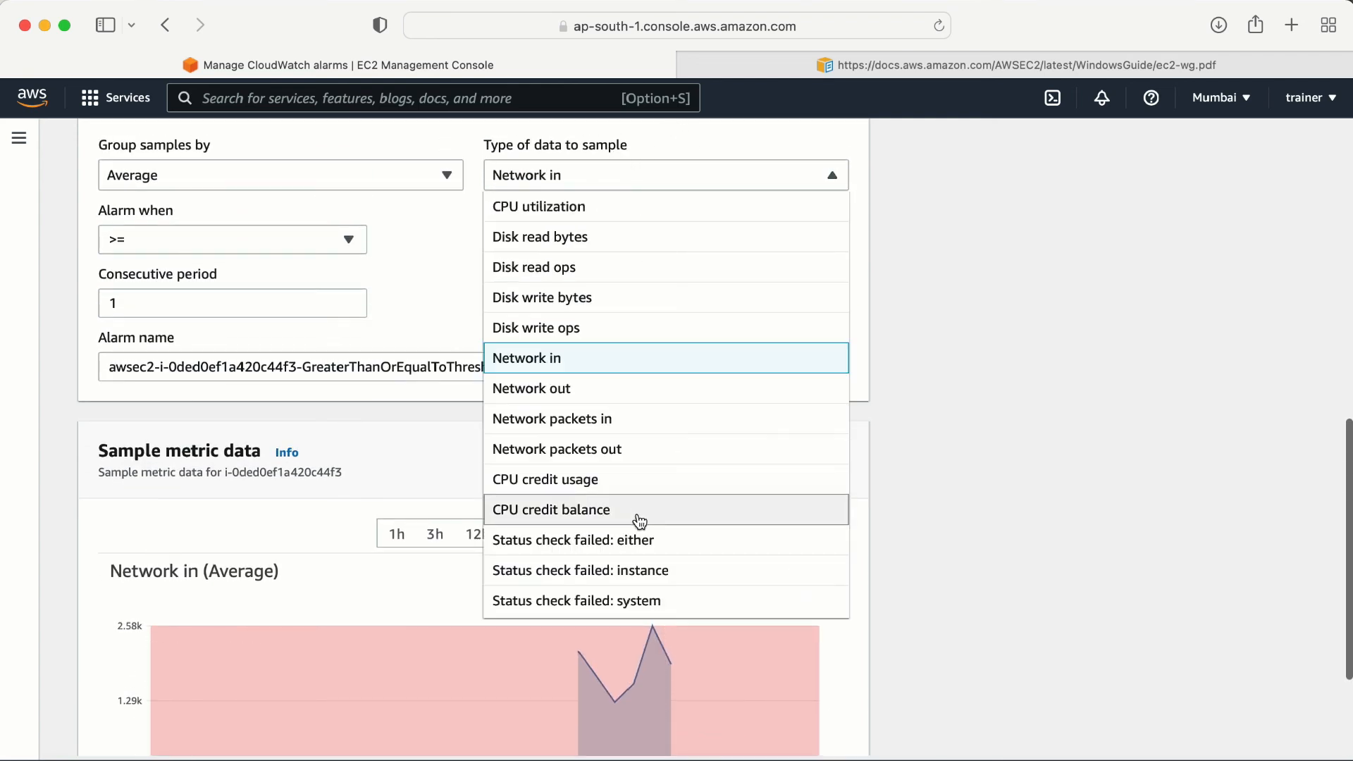
pyautogui.click(616, 548)
pyautogui.scroll(-3, 599, 557)
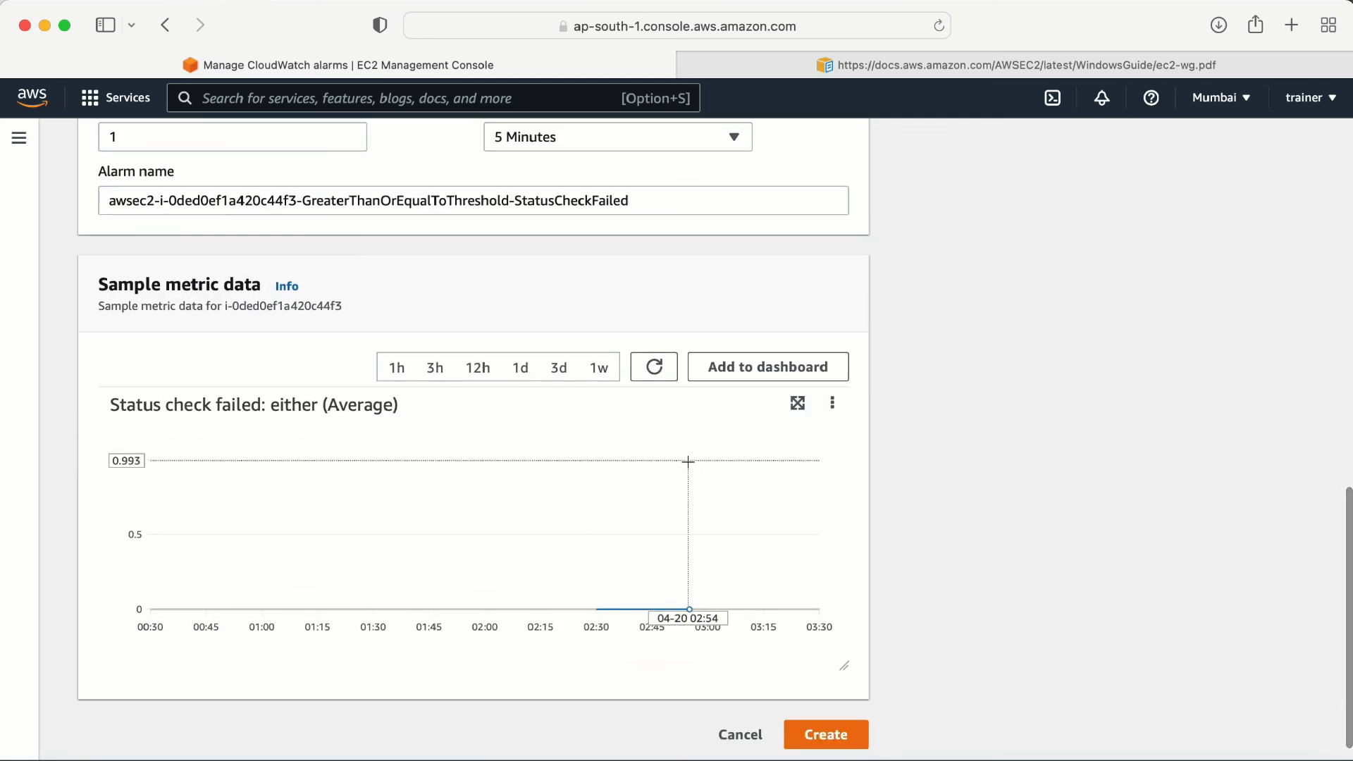
# Change the sampled data type to Disk write ops and inspect its sample graph.
pyautogui.scroll(5, 689, 459)
pyautogui.click(654, 286)
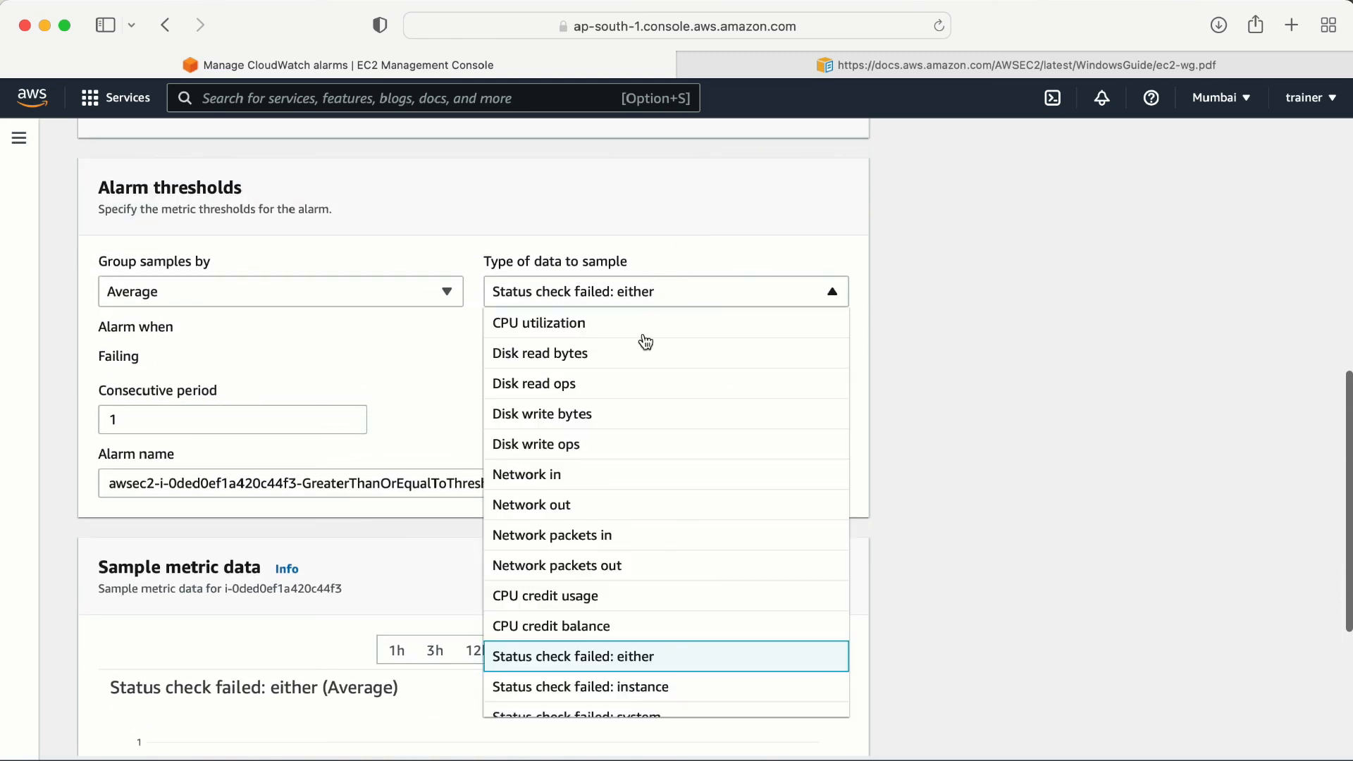
pyautogui.click(560, 446)
pyautogui.scroll(-3, 686, 474)
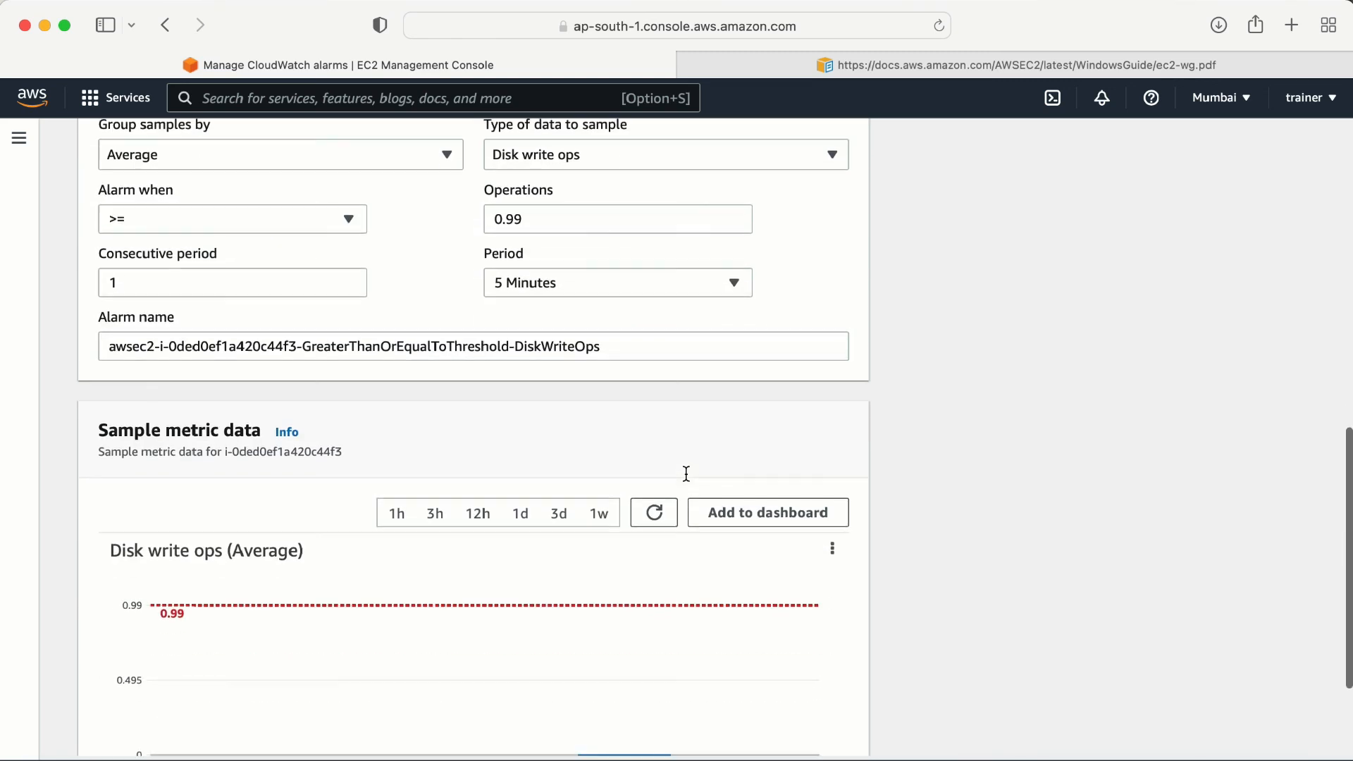
pyautogui.scroll(-3, 686, 473)
# Select CPU credit usage as the type of data to sample and inspect its sample graph.
pyautogui.scroll(5, 698, 465)
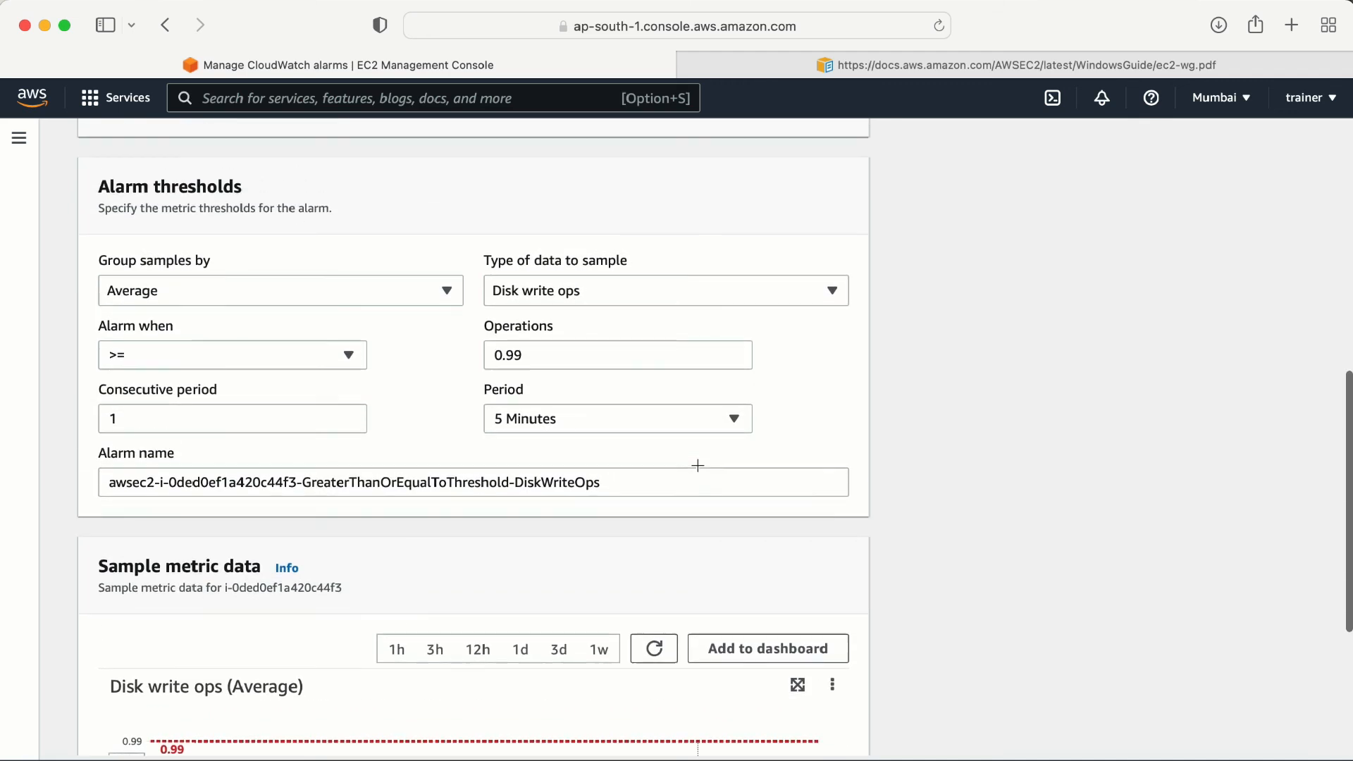
pyautogui.click(634, 304)
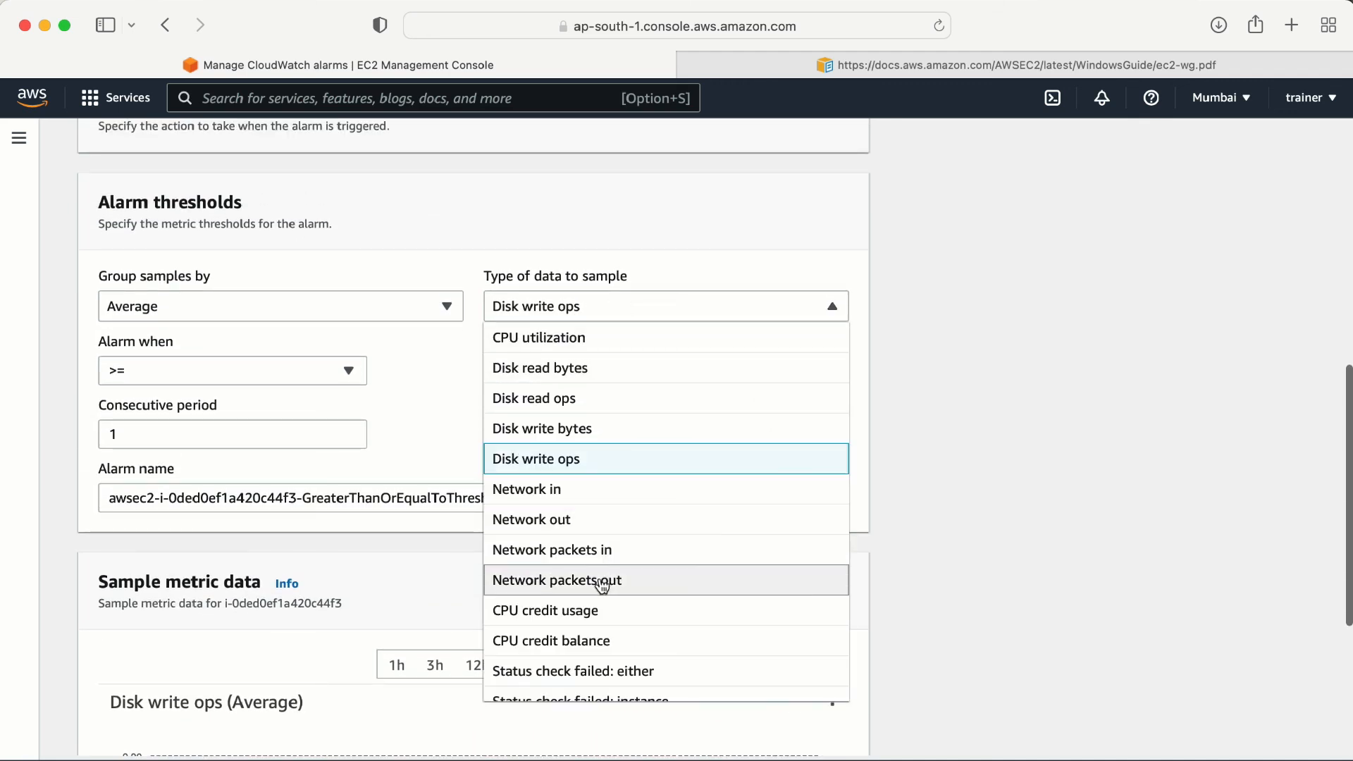
pyautogui.click(568, 611)
pyautogui.scroll(-4, 781, 547)
pyautogui.scroll(-1, 781, 545)
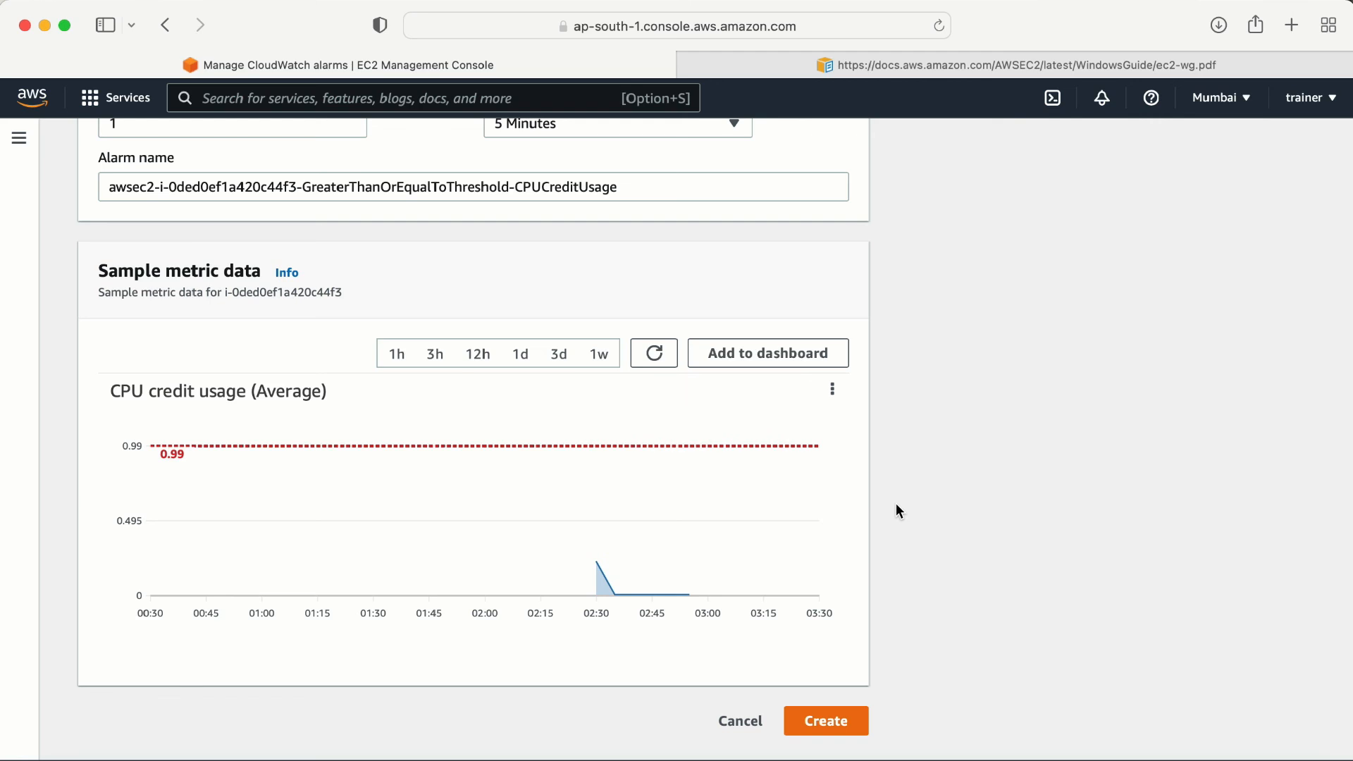
# Review the whole alarm form for the Terraform instance and leave it without creating an alarm.
pyautogui.scroll(5, 897, 506)
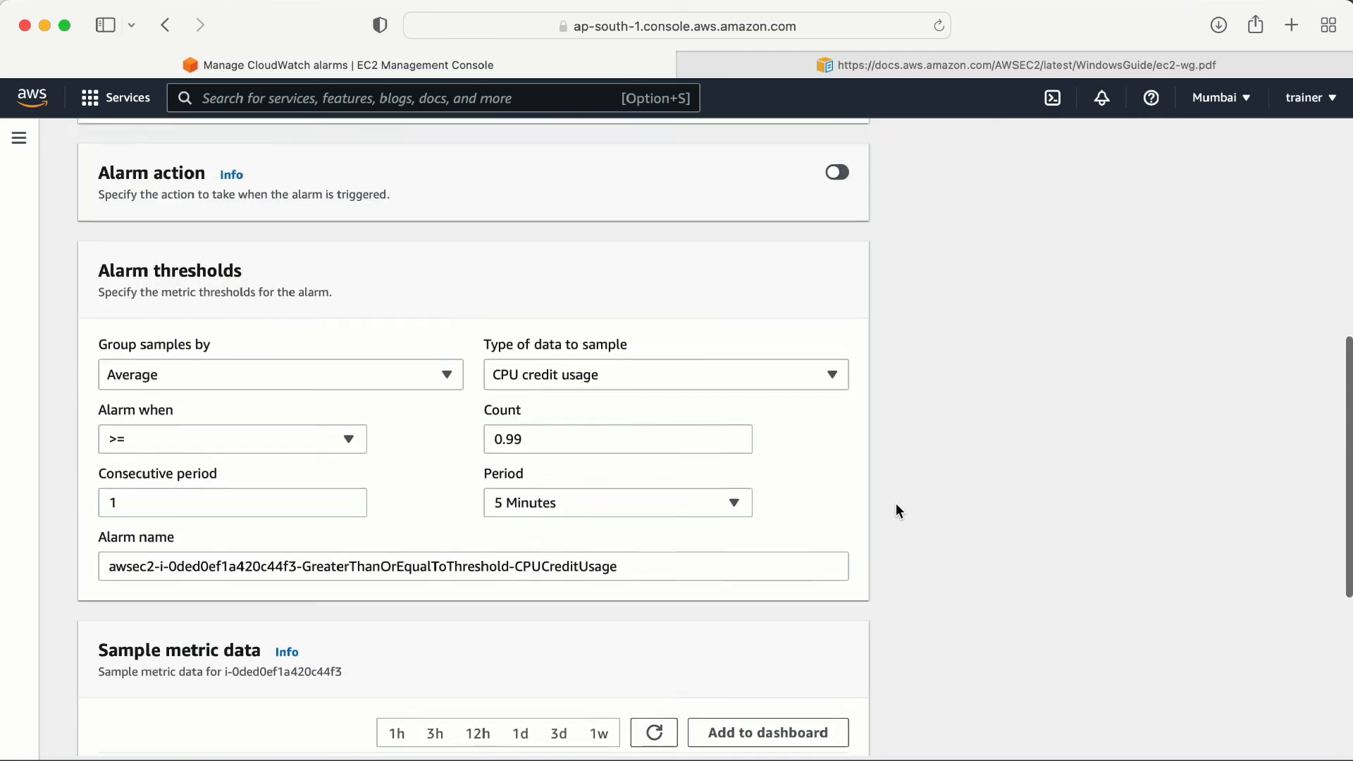
pyautogui.scroll(8, 897, 505)
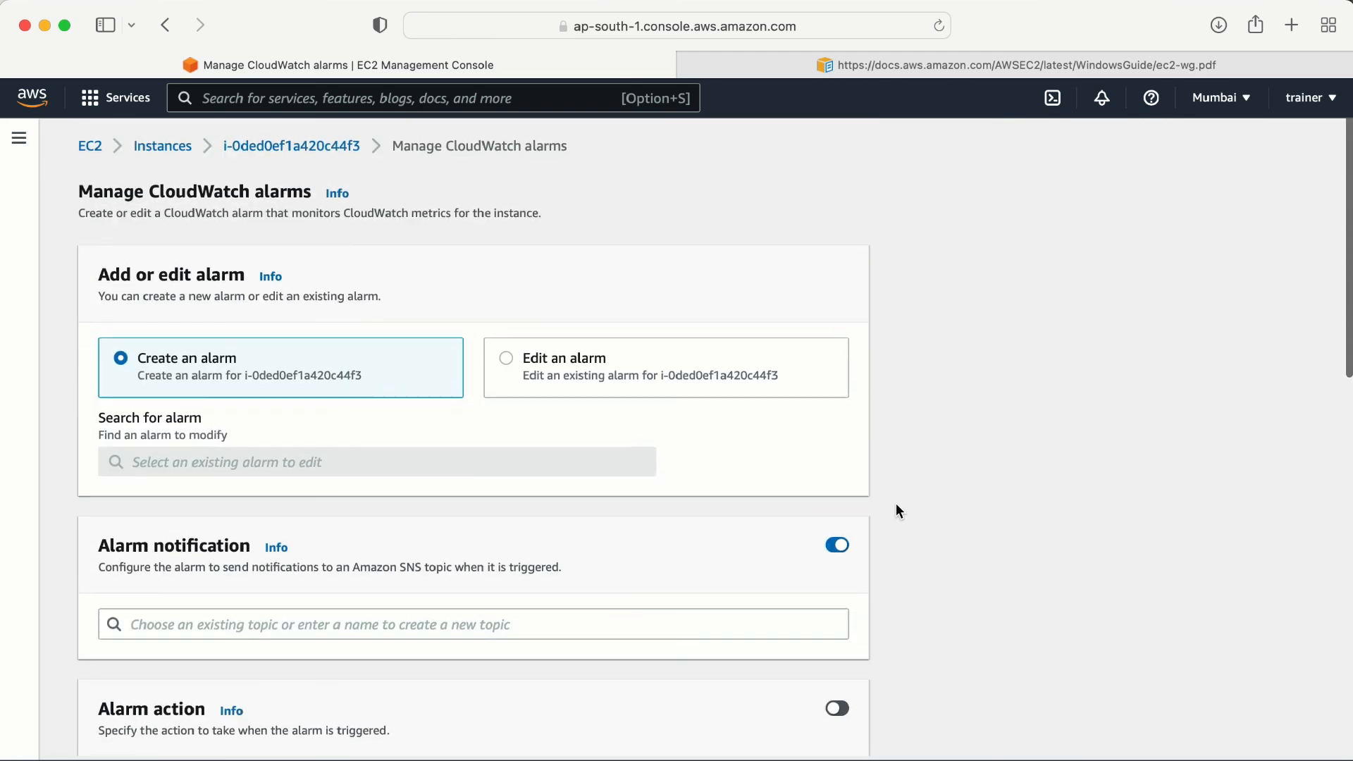
pyautogui.scroll(-15, 895, 503)
pyautogui.click(737, 719)
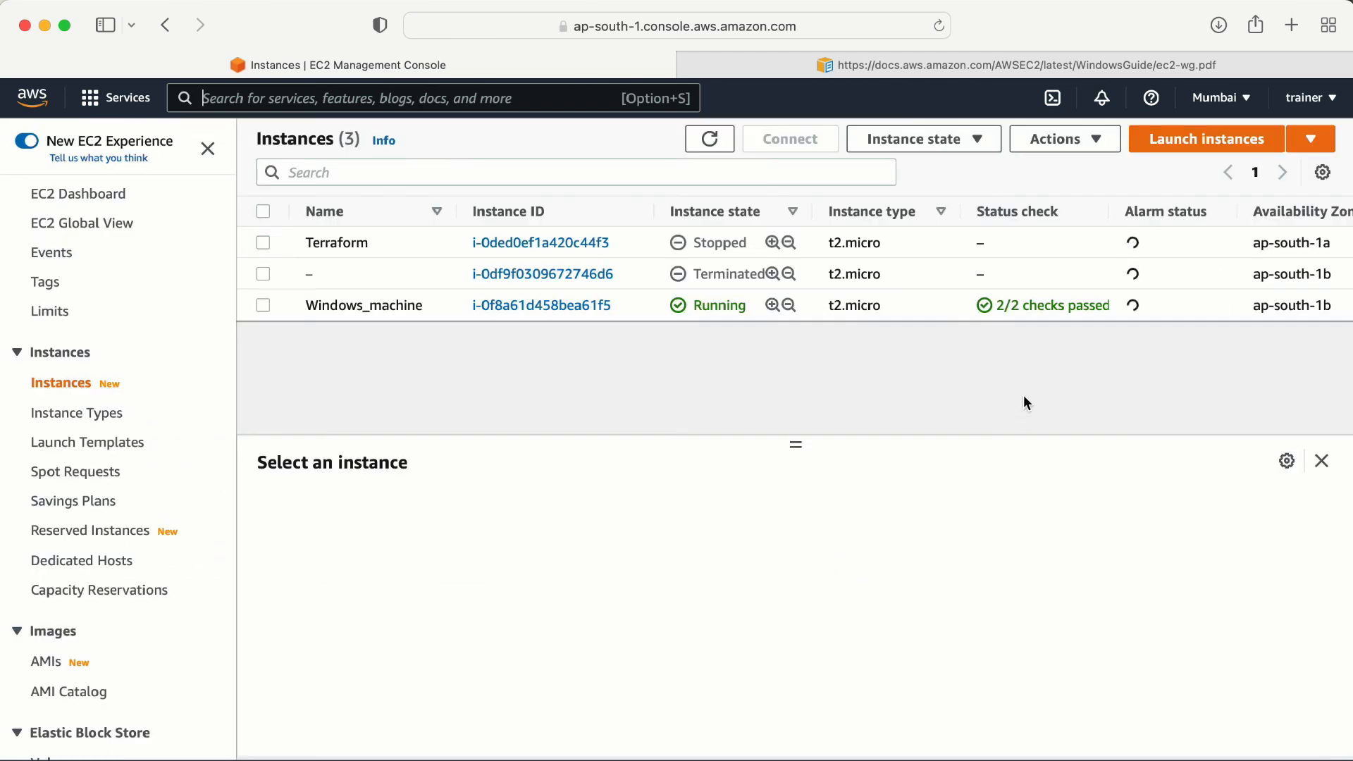
# Terminate the Windows_machine instance and confirm the termination.
pyautogui.click(264, 310)
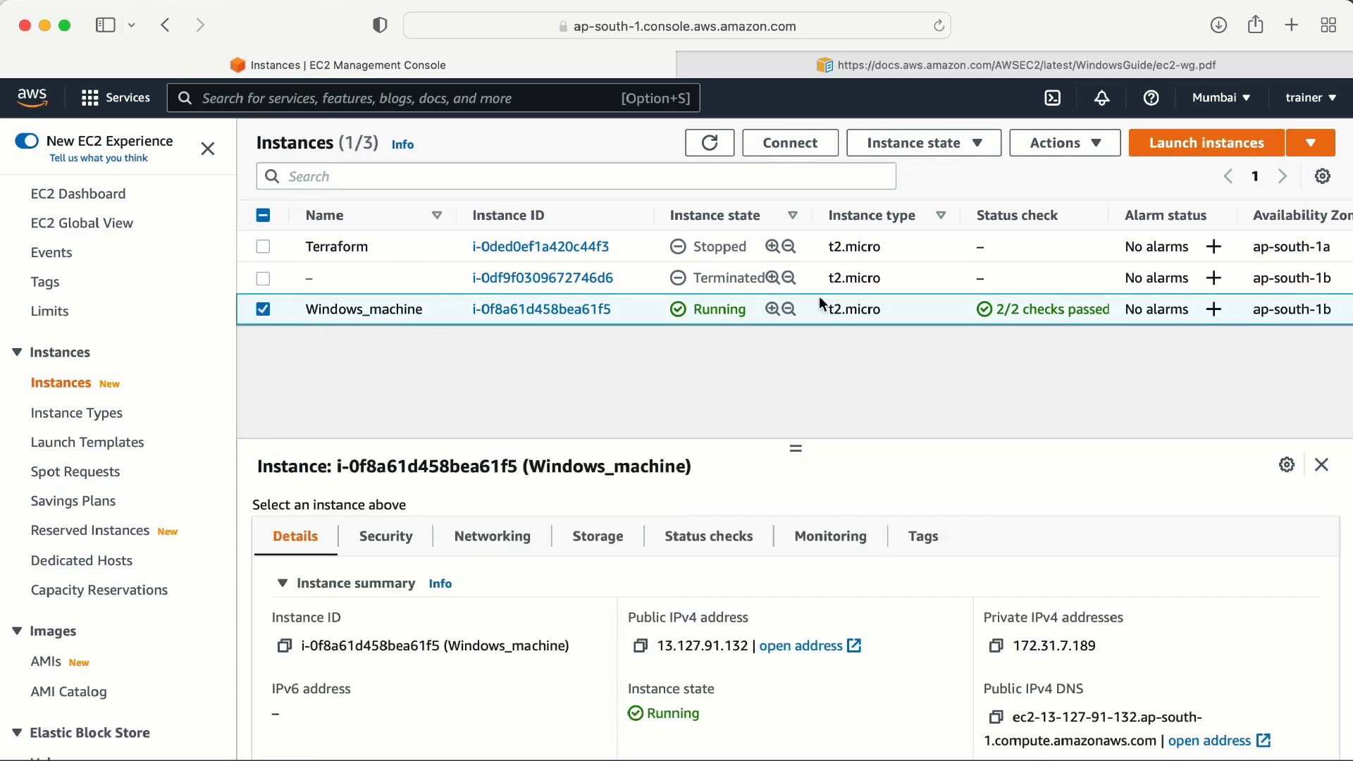
pyautogui.click(917, 158)
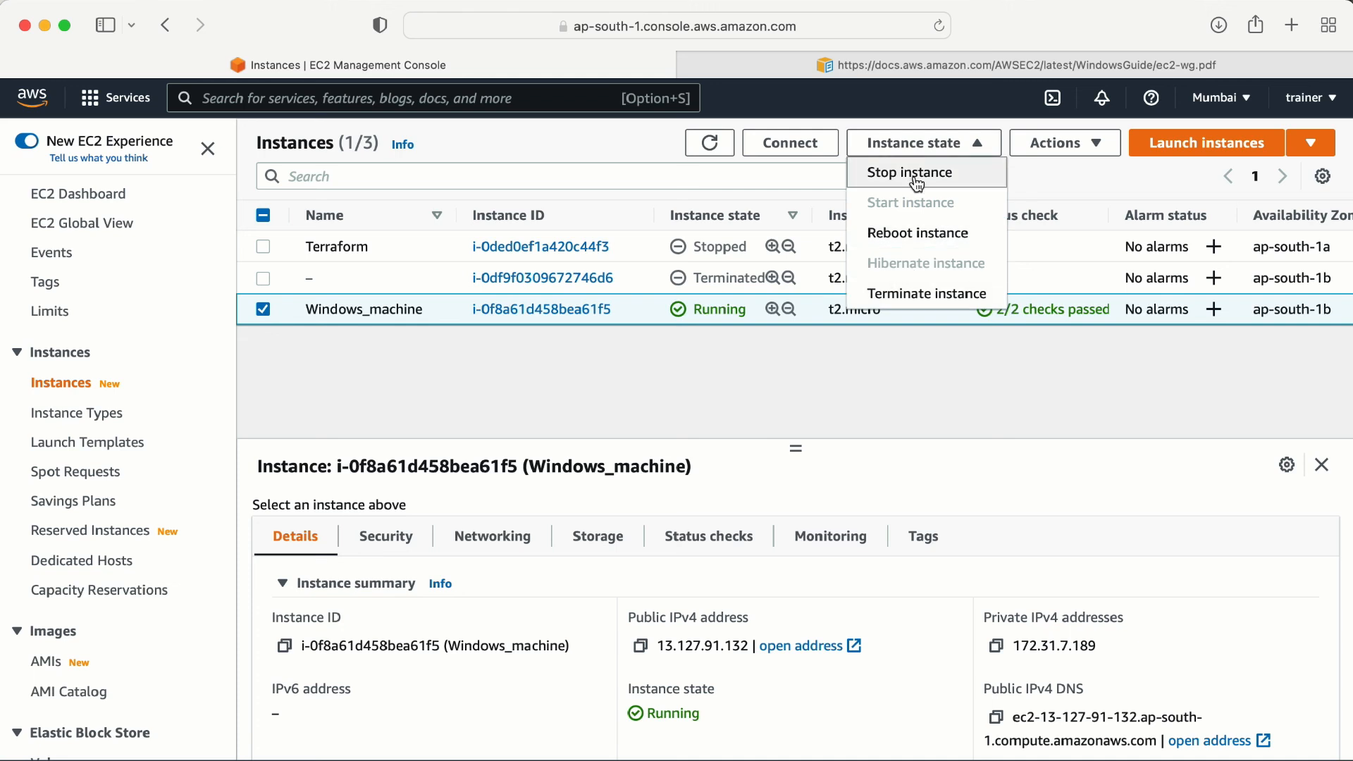
pyautogui.click(901, 312)
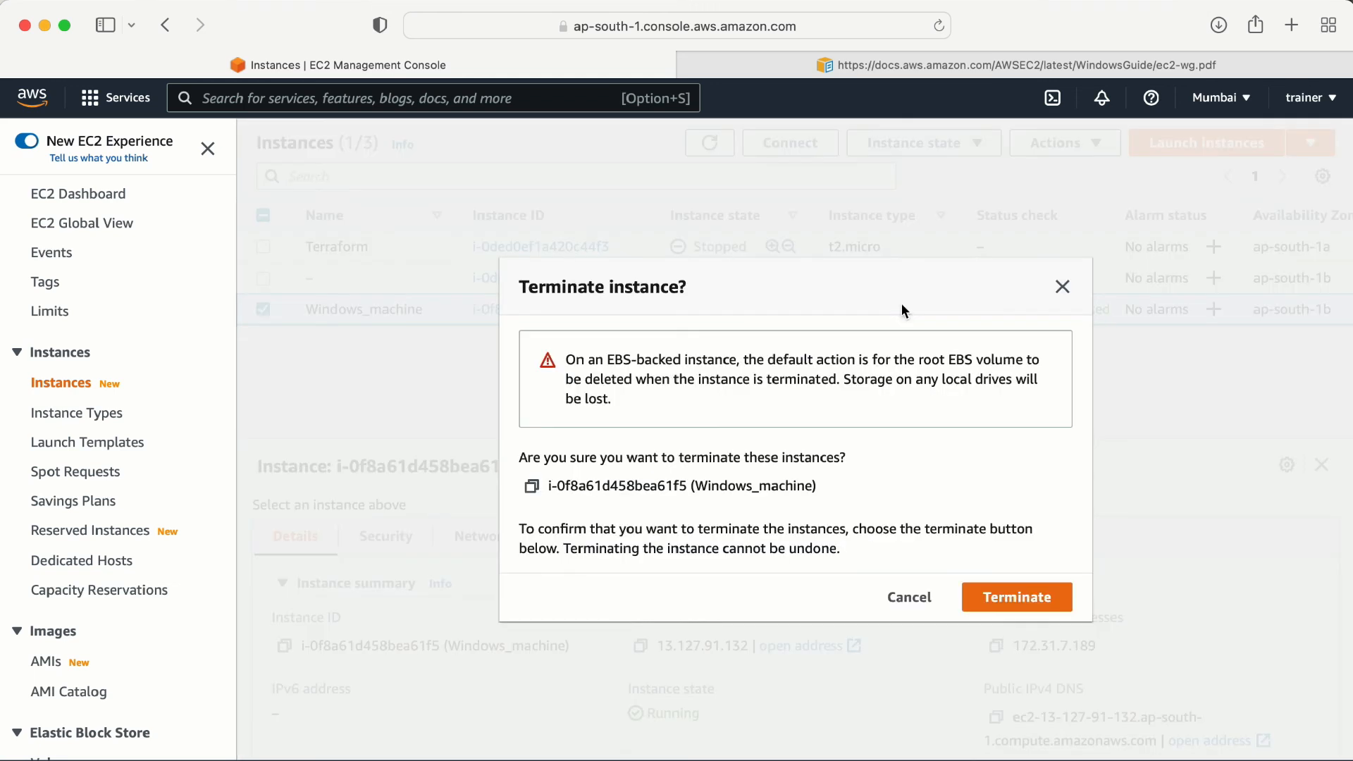
pyautogui.click(990, 598)
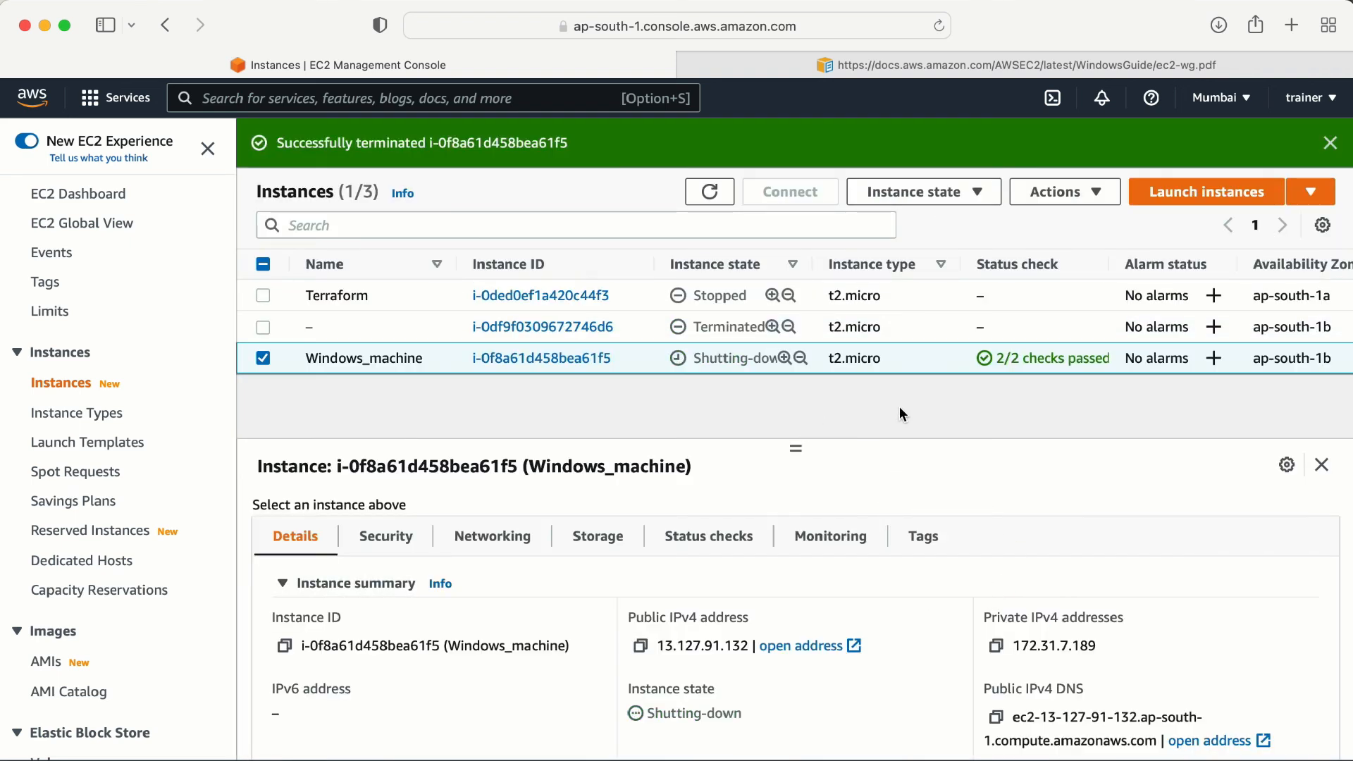